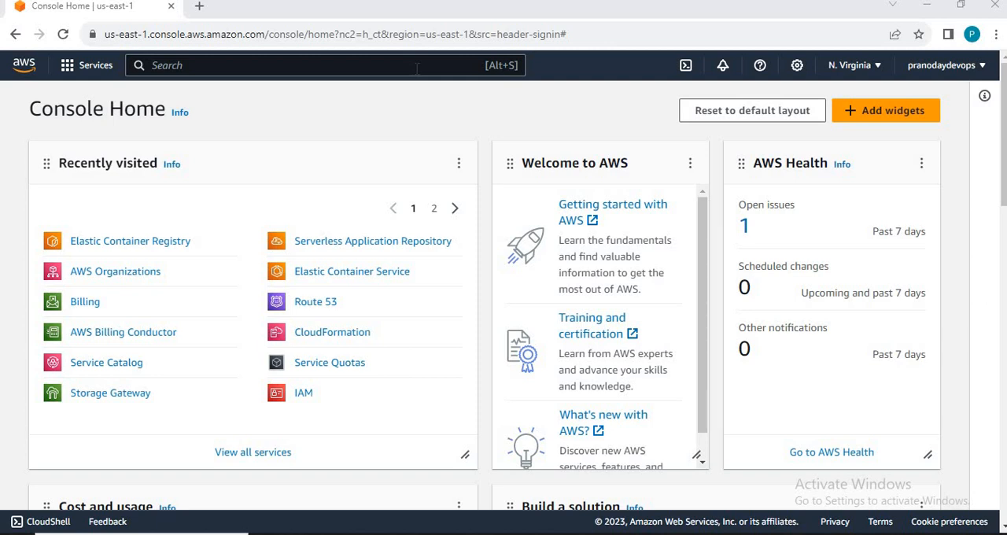
Step: Search the AWS console for ec2 and open the EC2 service
click(417, 68)
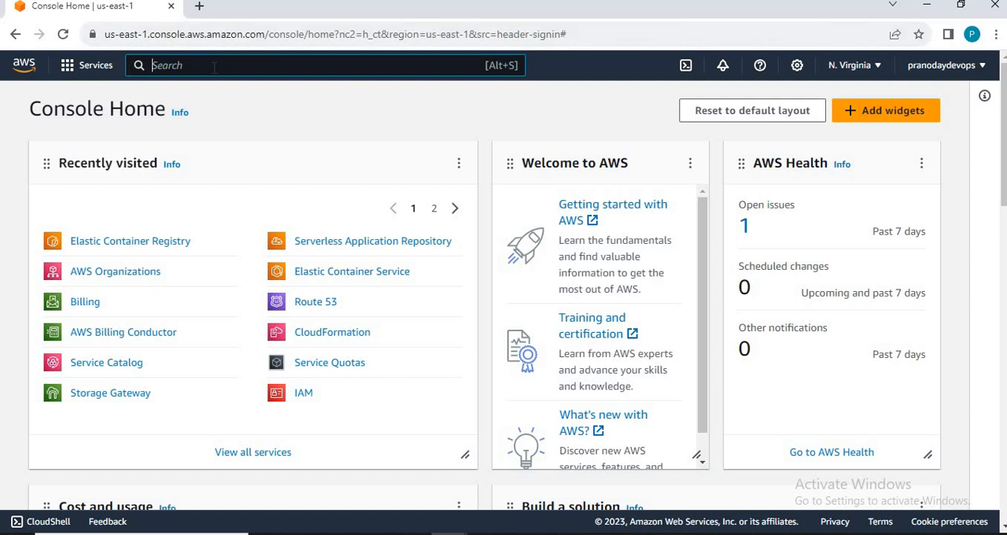
text(ec2)
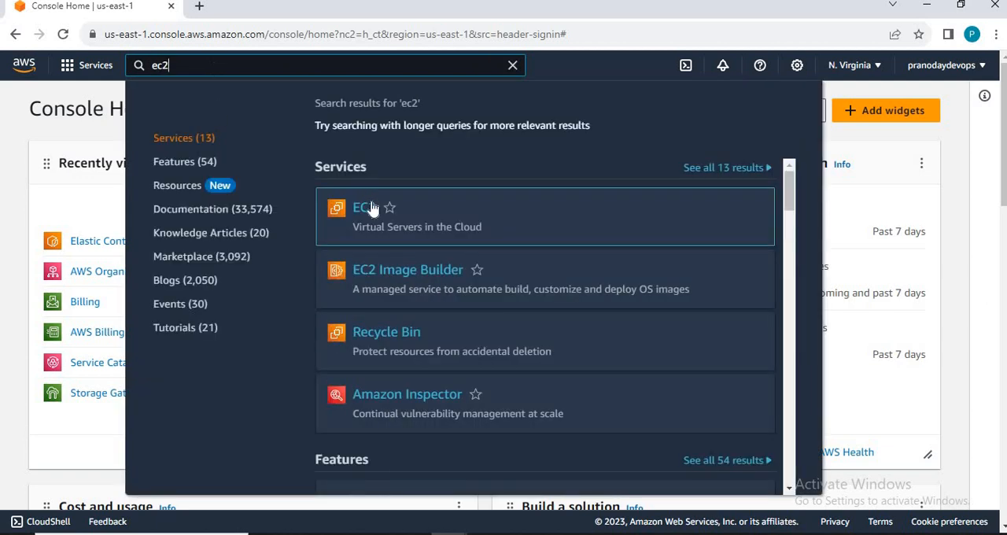
mouse_move(368, 216)
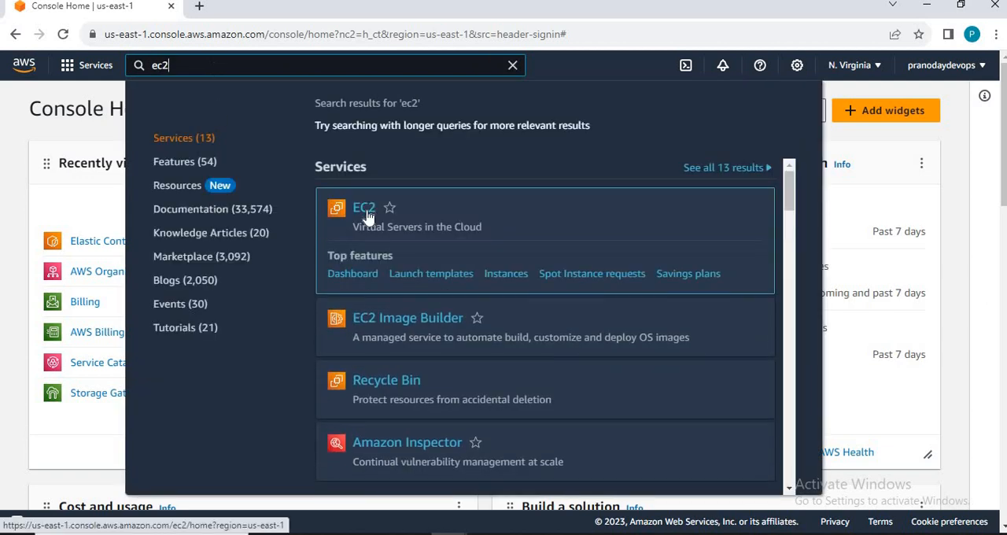
click(368, 217)
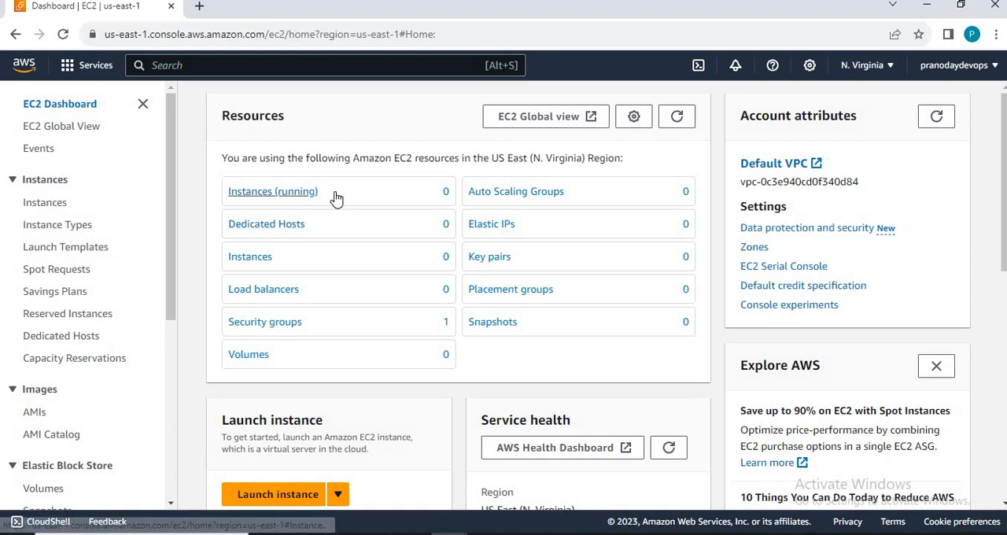
Step: Start launching a new instance from the EC2 dashboard
drag(214, 194, 338, 203)
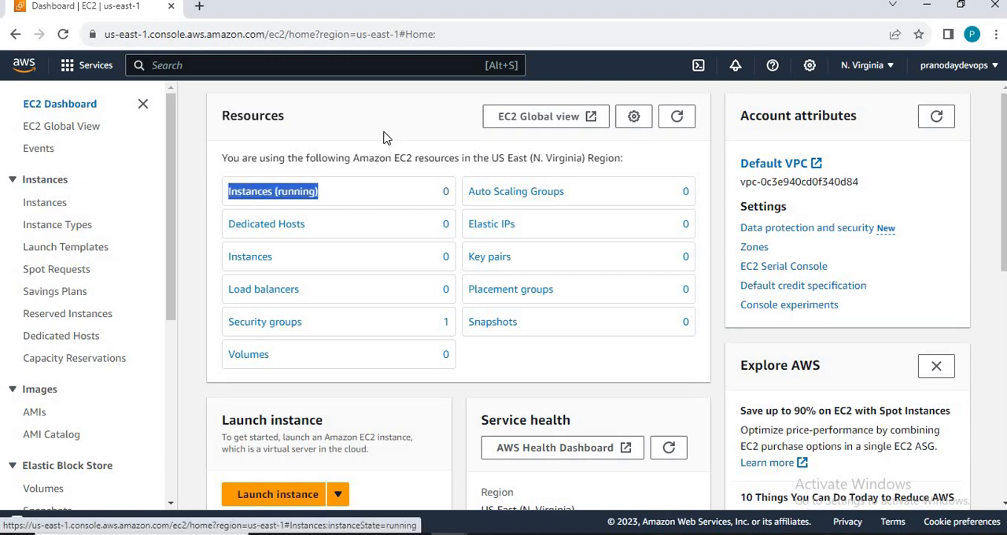
click(350, 132)
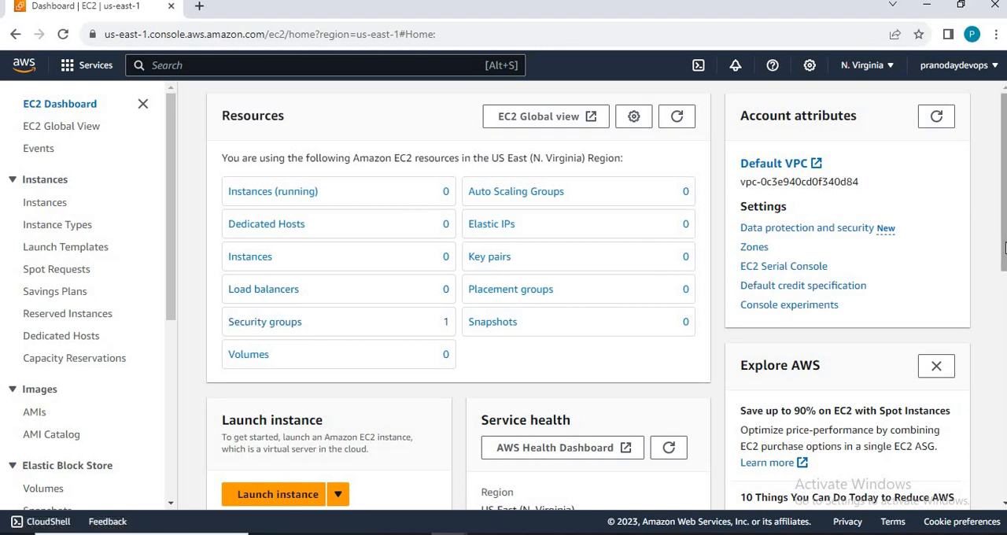
drag(1004, 243, 1006, 300)
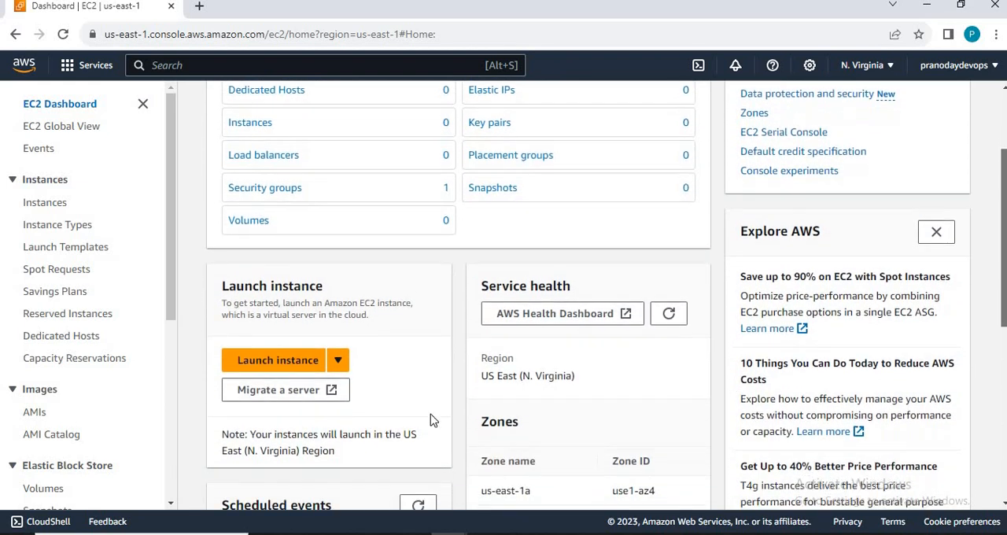
click(339, 363)
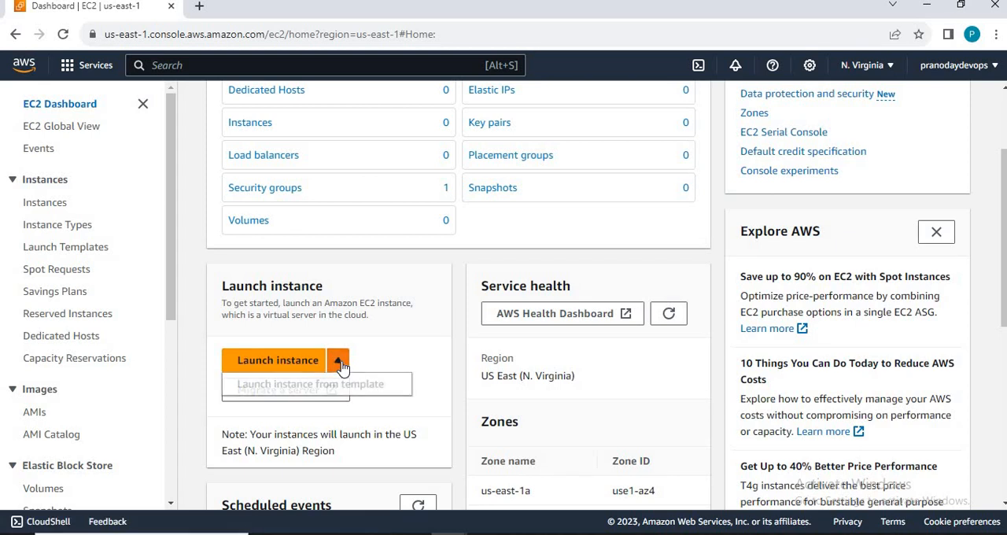
click(289, 367)
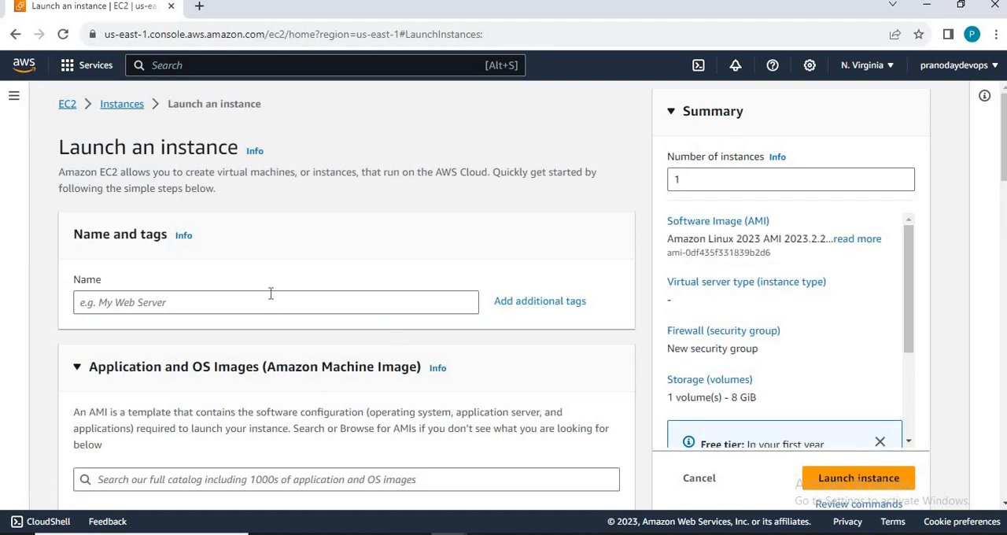
Step: Name the new instance DockerInstance
click(271, 293)
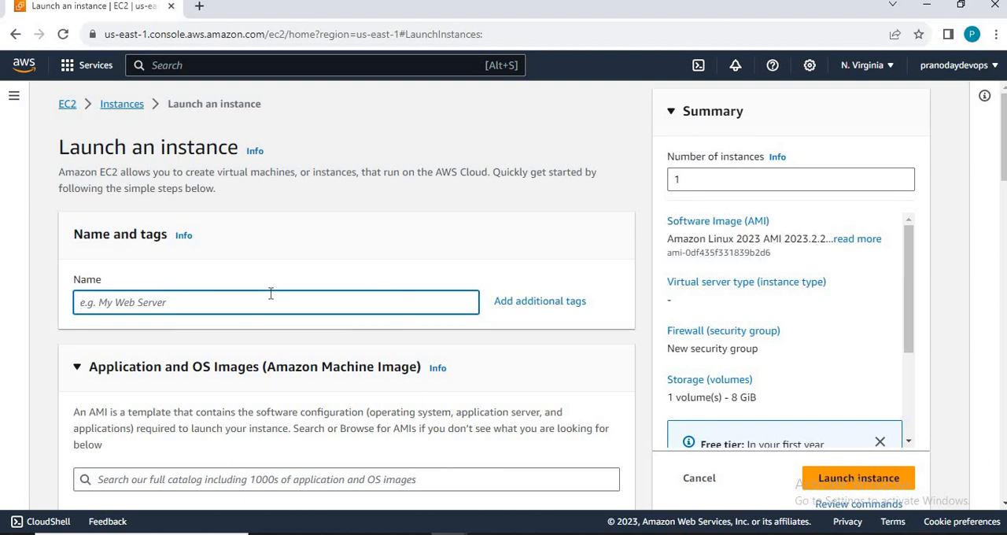
text(DockerInstance)
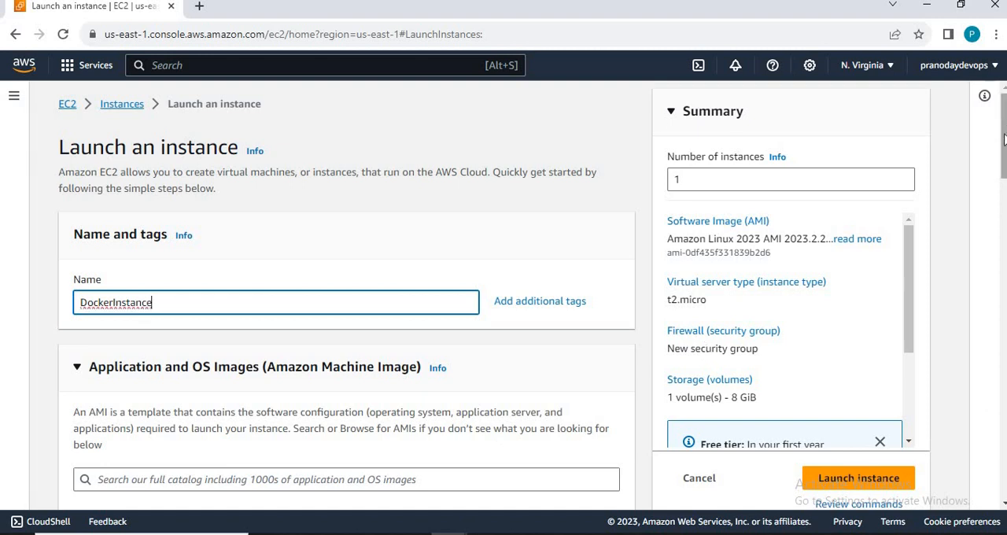
Step: Choose Ubuntu as the operating system image for the instance
scroll(996, 197, down, 3)
mouse_move(995, 222)
mouse_down()
mouse_move(995, 233)
mouse_move(994, 210)
mouse_up()
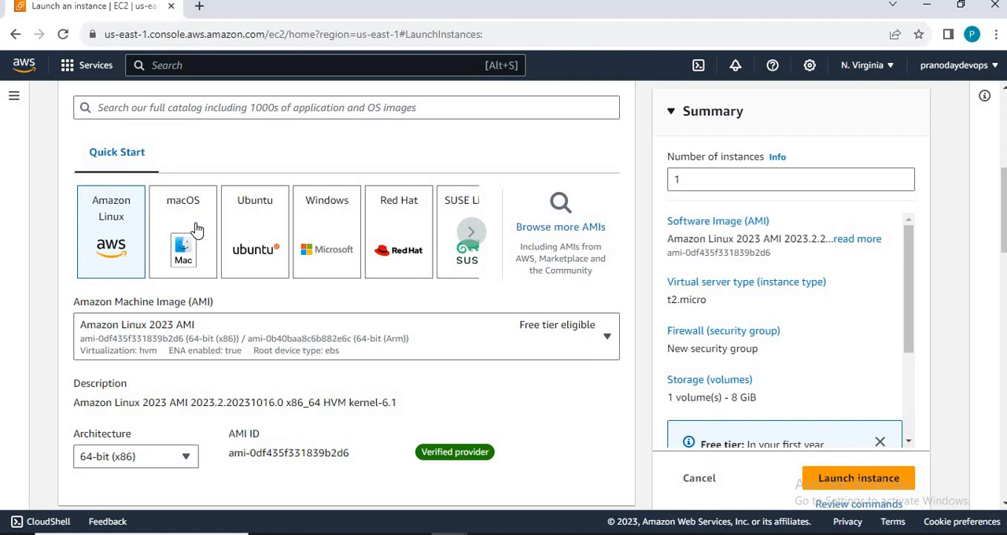
click(256, 228)
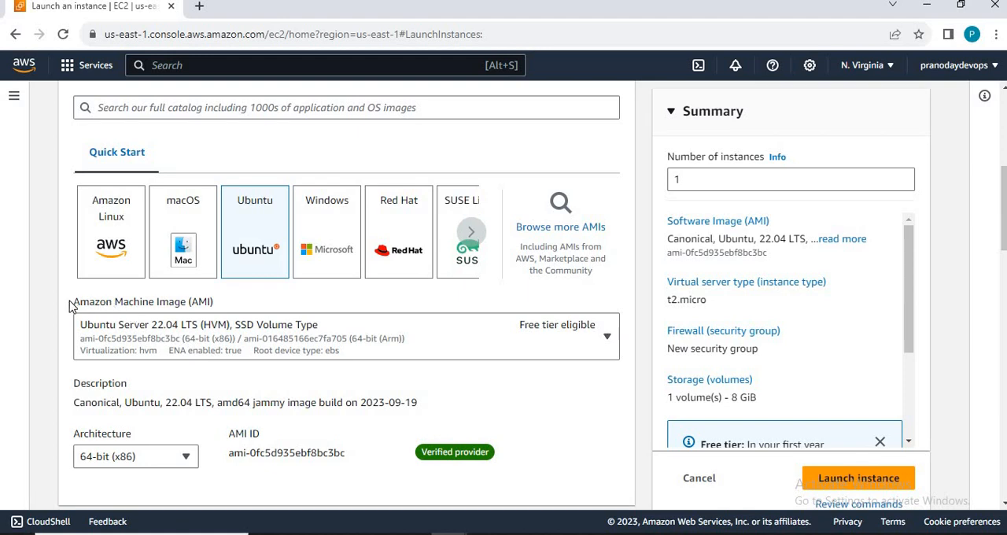
drag(68, 301, 225, 304)
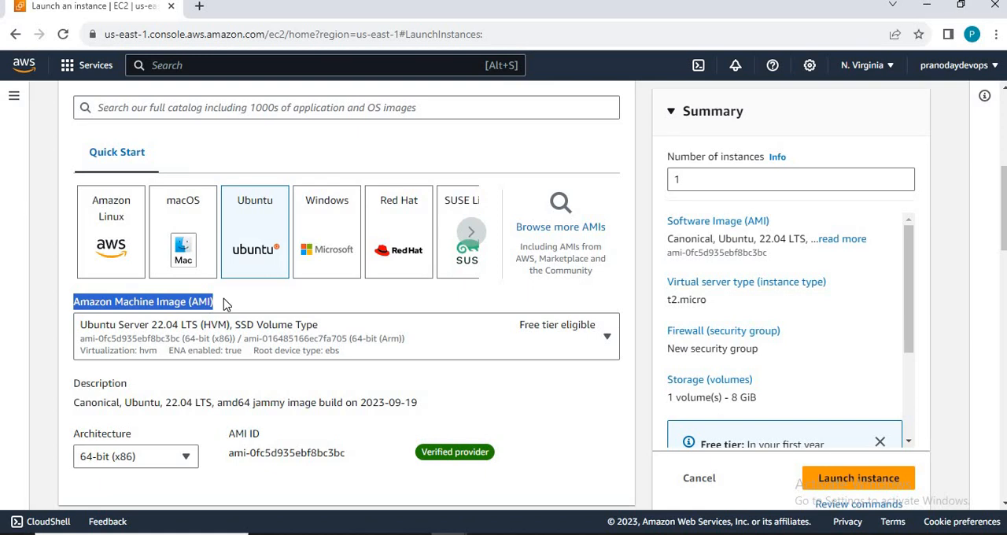
key(alt+Tab)
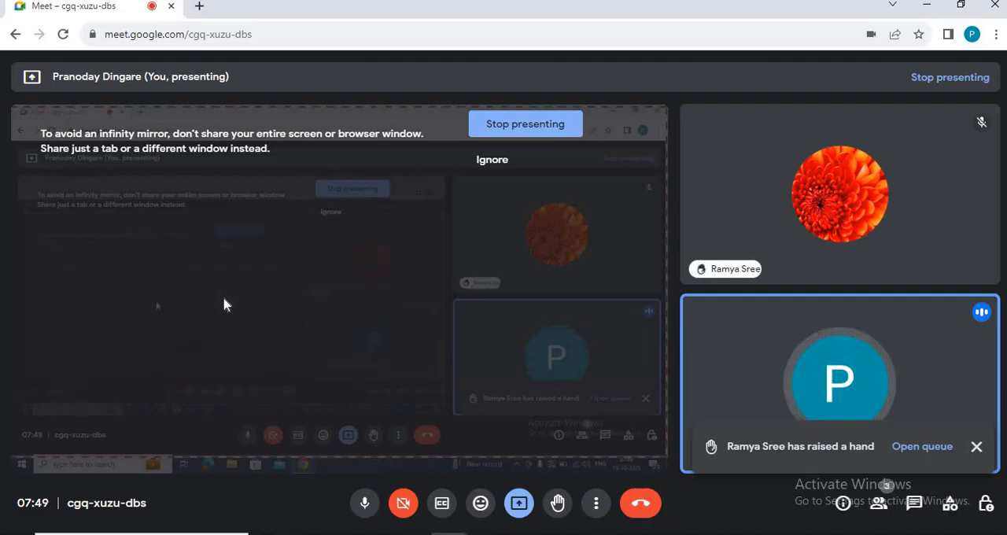
key(alt+Tab)
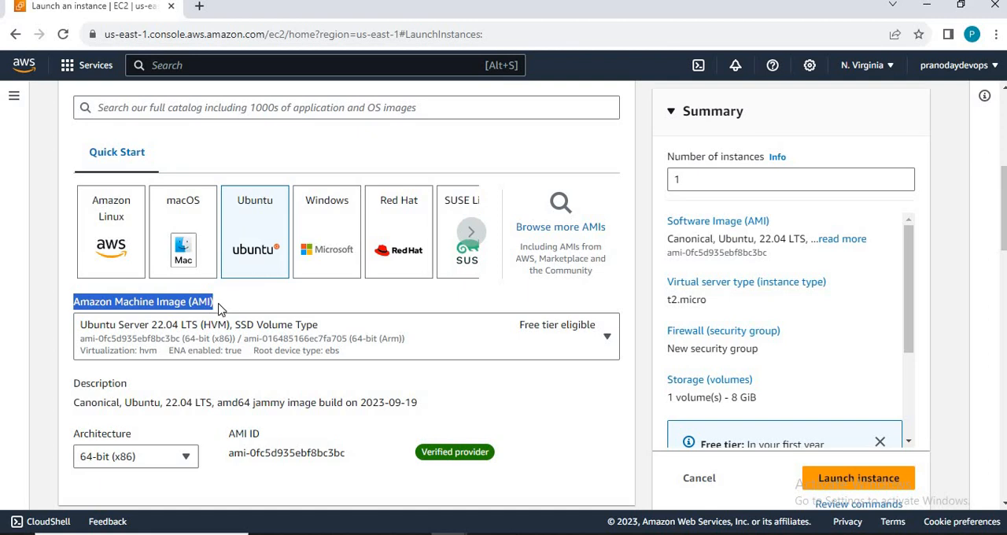
click(219, 309)
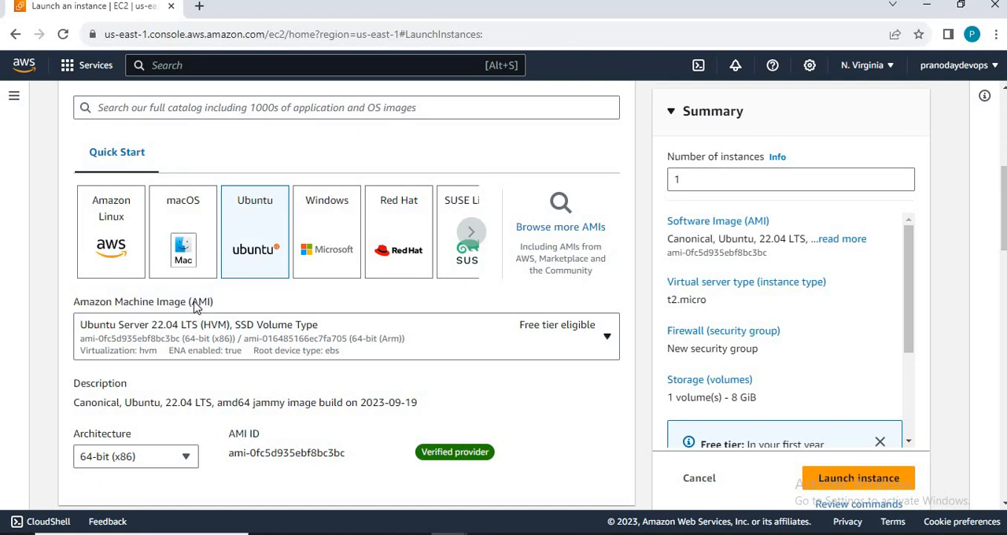
double_click(210, 305)
Step: Look through the available Ubuntu machine images and close the list without changing the selected image
click(111, 334)
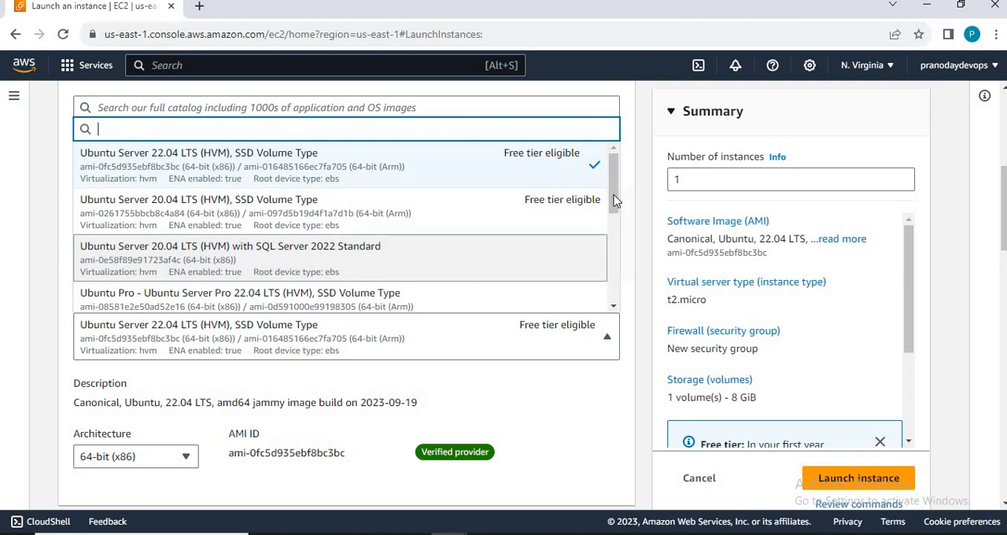
scroll(618, 204, down, 1)
scroll(627, 258, down, 3)
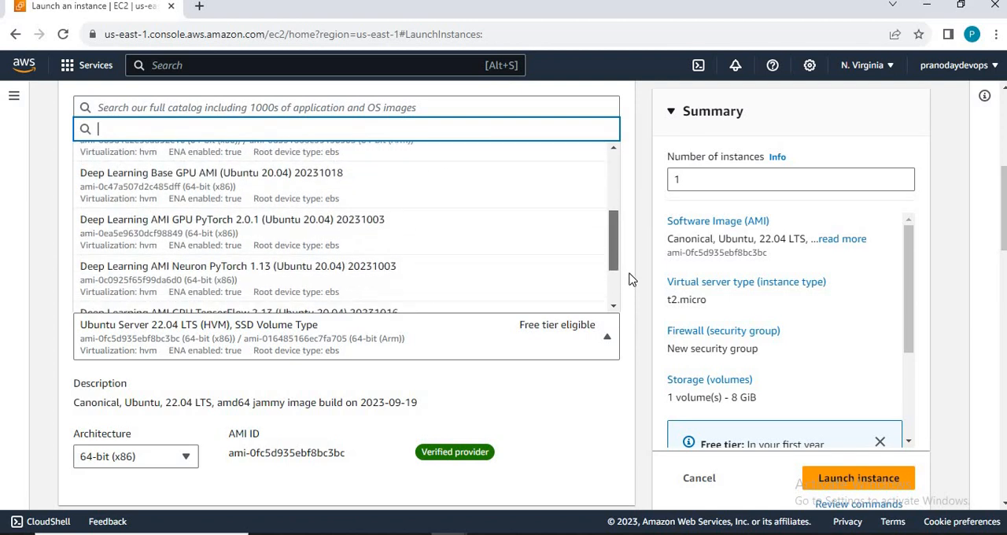
scroll(612, 157, up, 5)
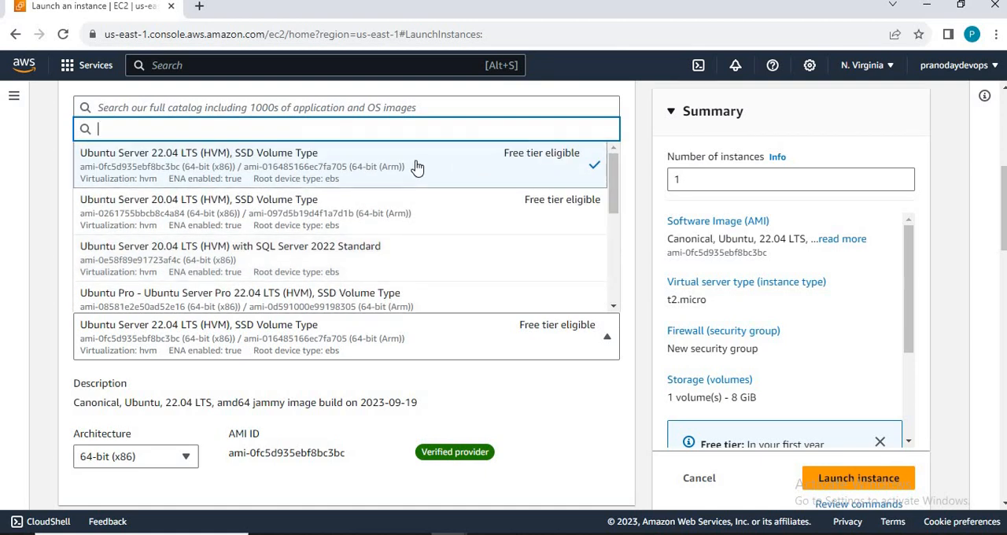
click(519, 410)
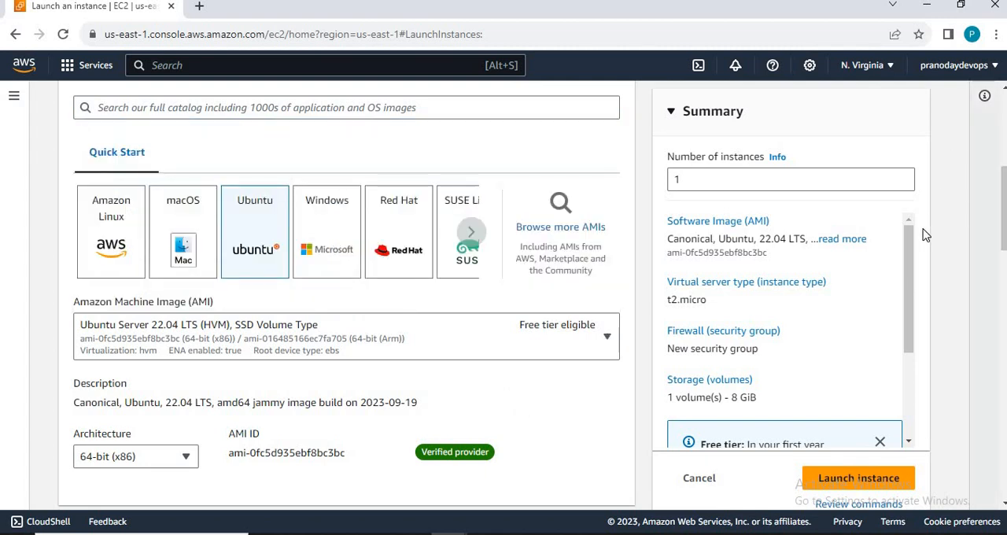
Step: Open the comparison of instance types and bring the t2 family into view
scroll(657, 268, down, 3)
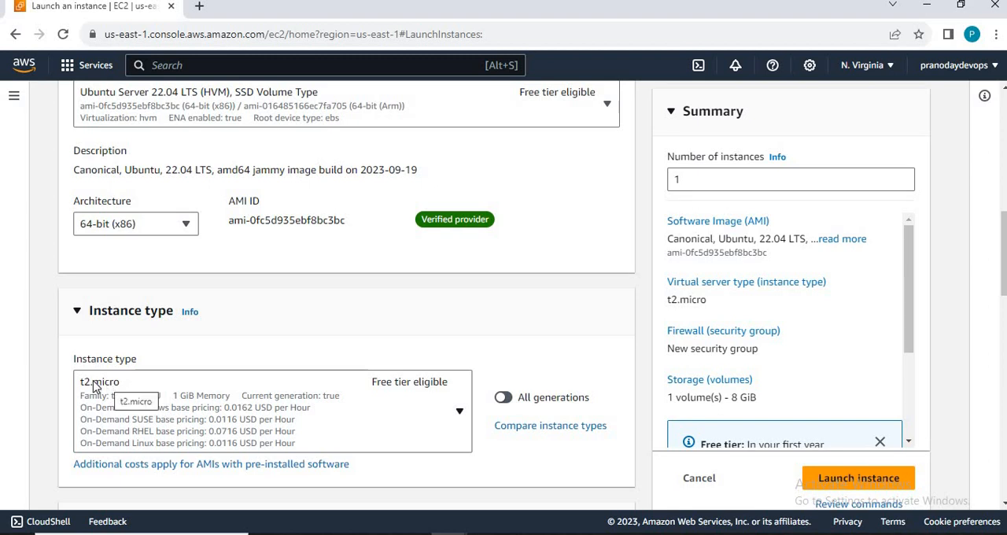
click(564, 433)
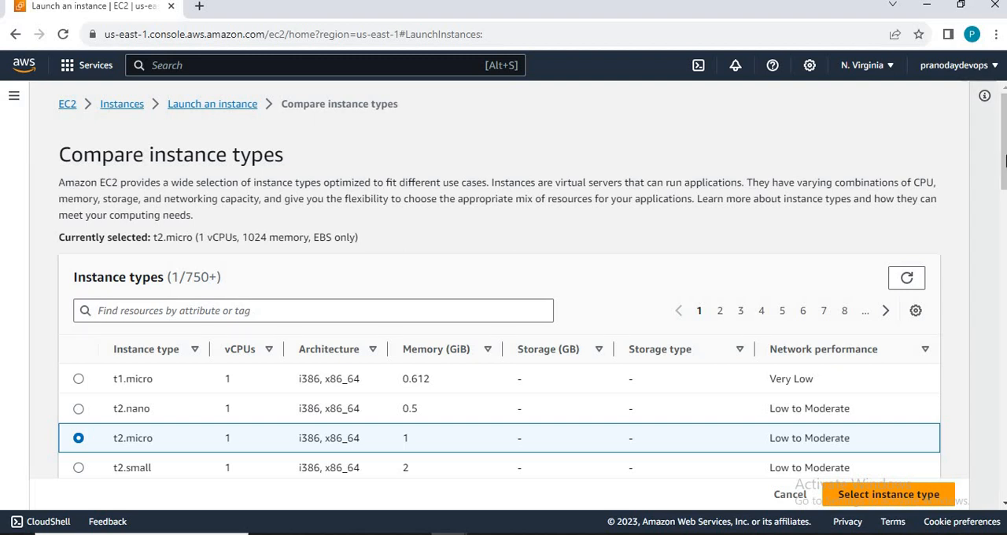
drag(1003, 146, 1004, 170)
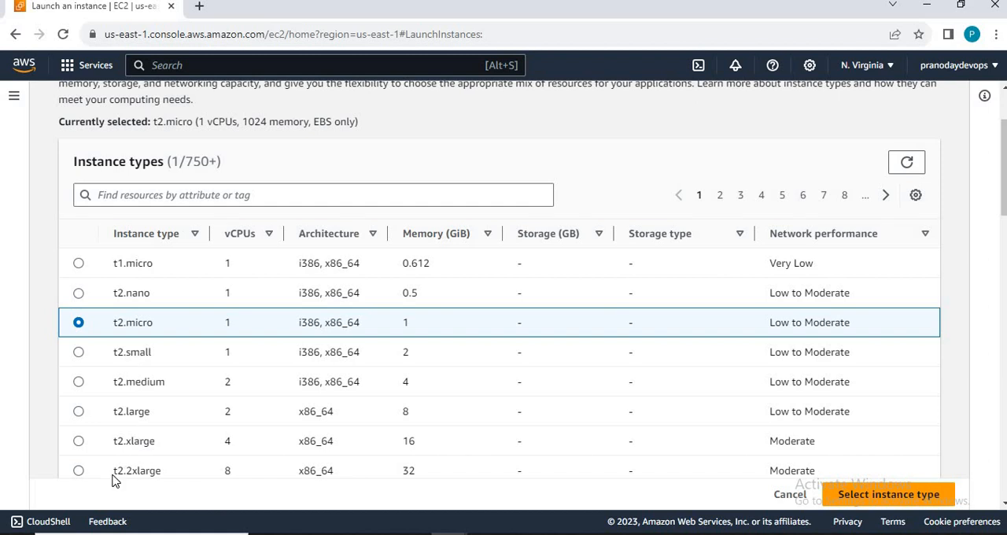
drag(113, 480, 151, 472)
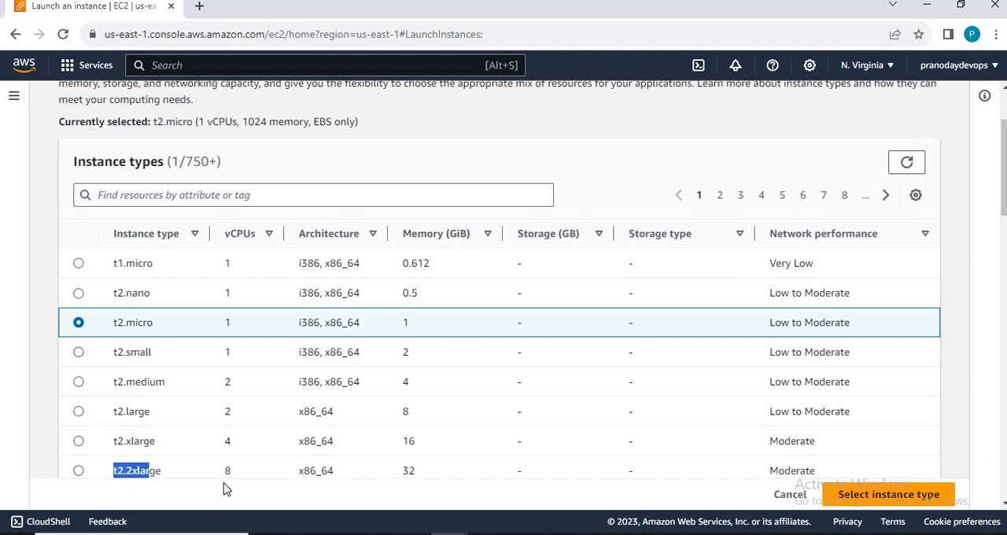
click(384, 483)
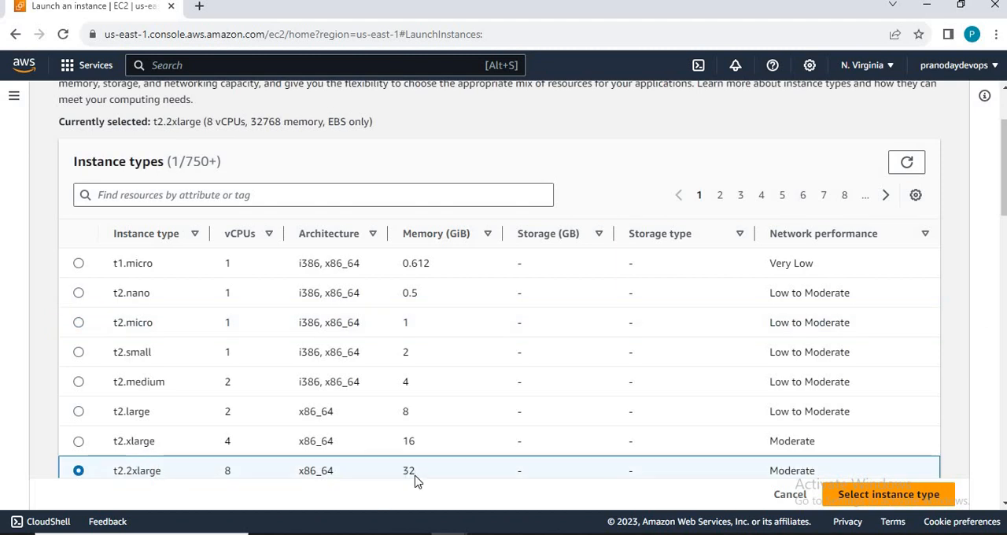
double_click(416, 478)
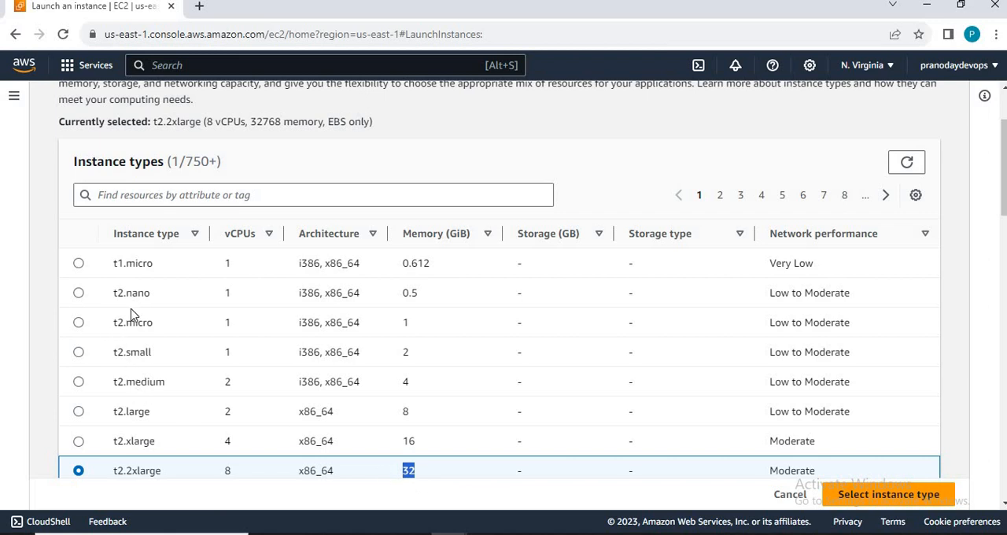
Step: Select t2.micro in the instance type comparison and apply it to the instance being launched
click(79, 323)
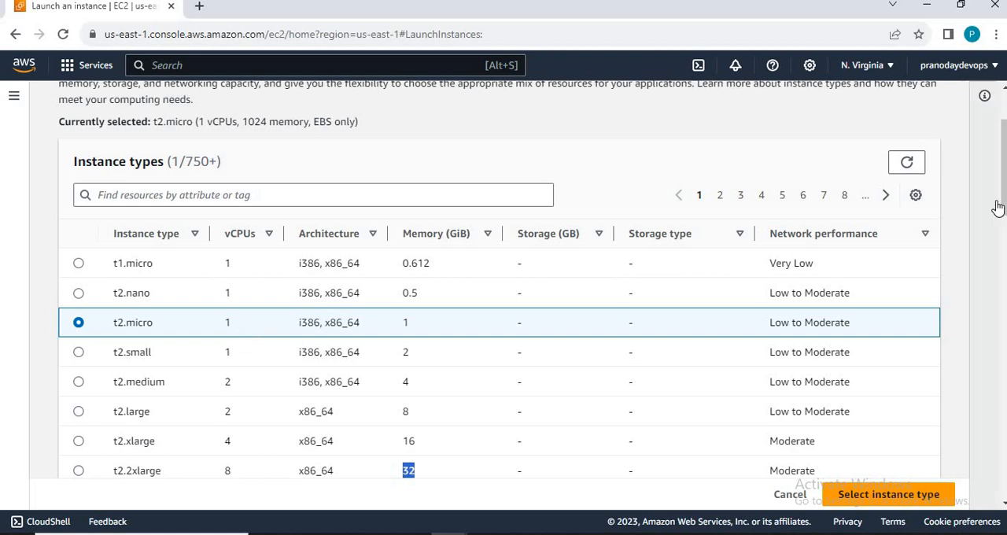
drag(1004, 199, 1005, 242)
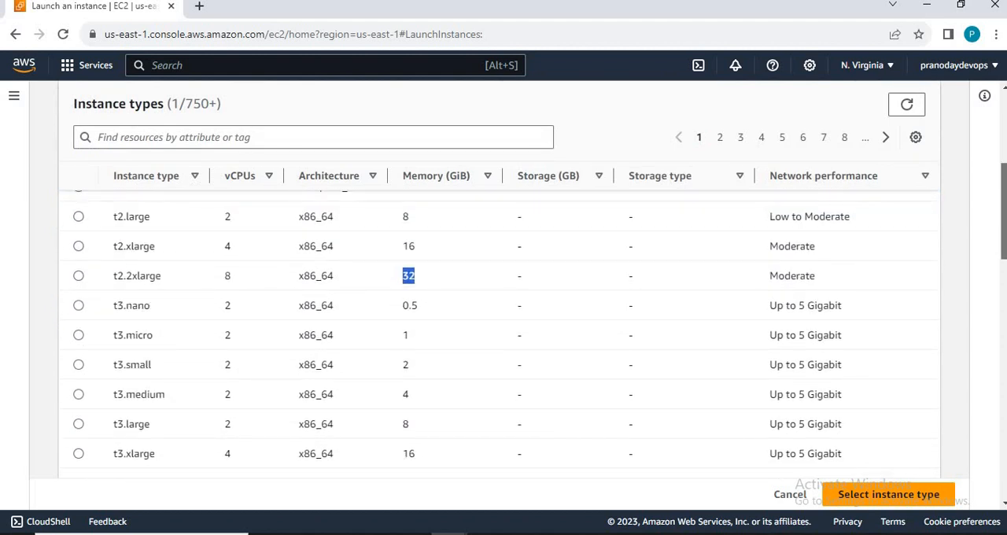
drag(1005, 243, 1005, 239)
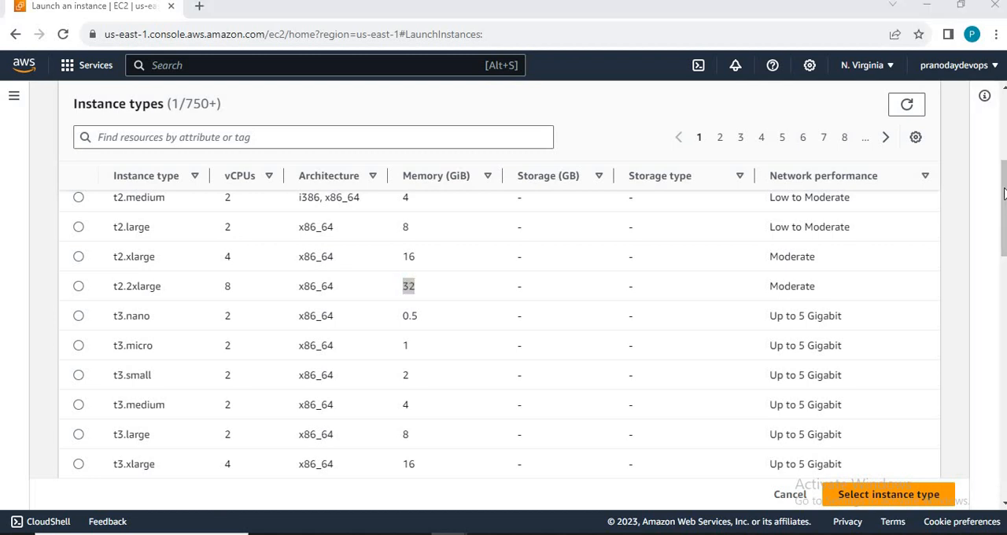
drag(1004, 193, 1004, 169)
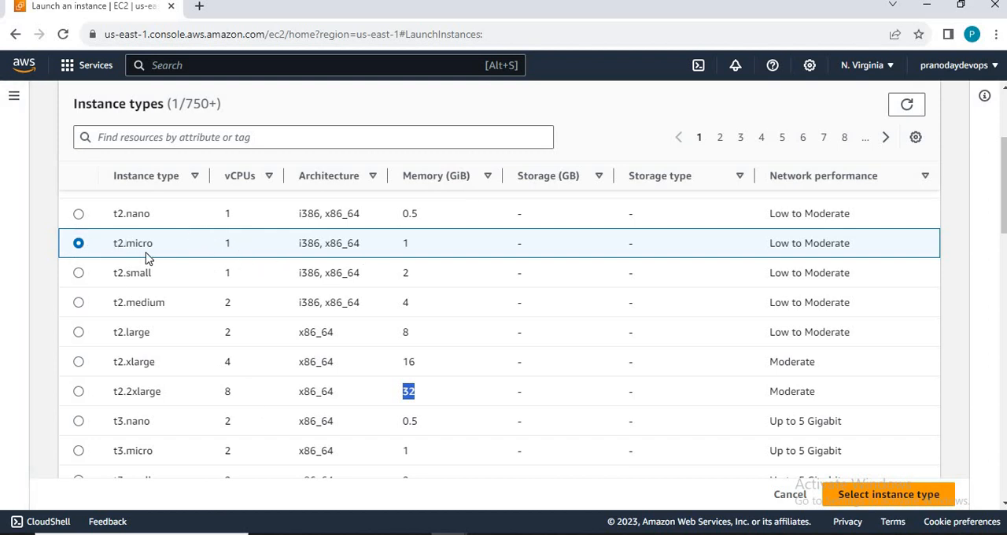
click(908, 496)
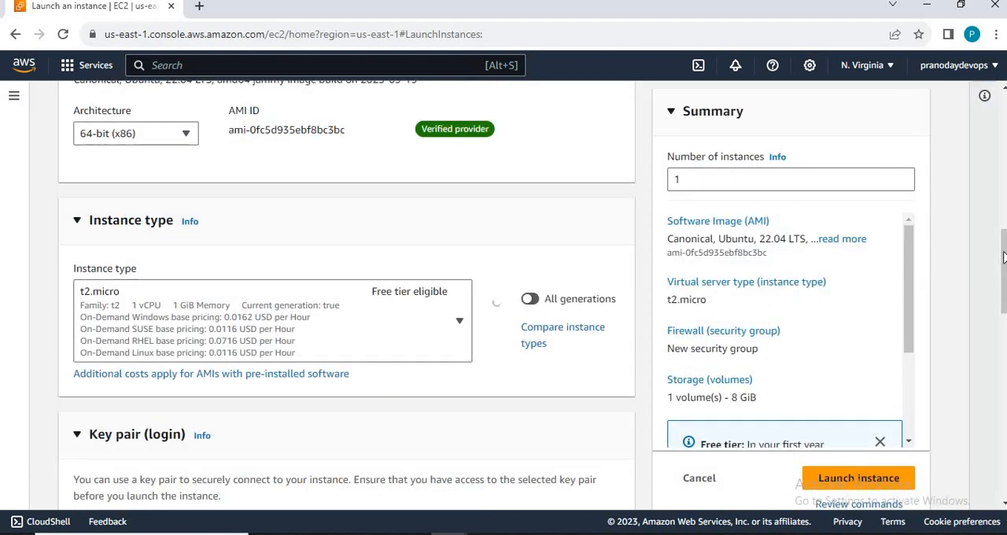
Step: Open a Windows Command Prompt window
scroll(1004, 299, down, 2)
scroll(1004, 299, down, 2)
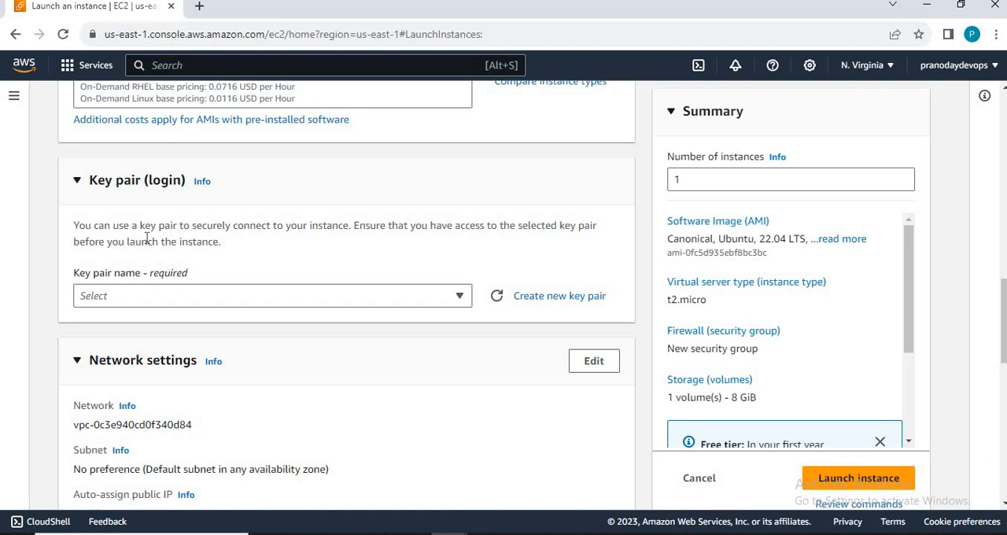
key(super)
text(cmd)
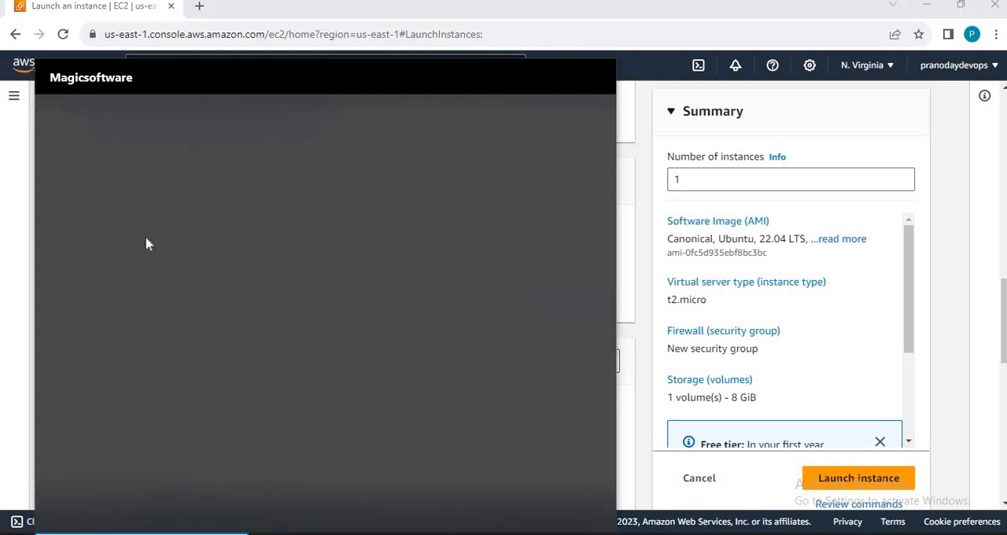
key(Return)
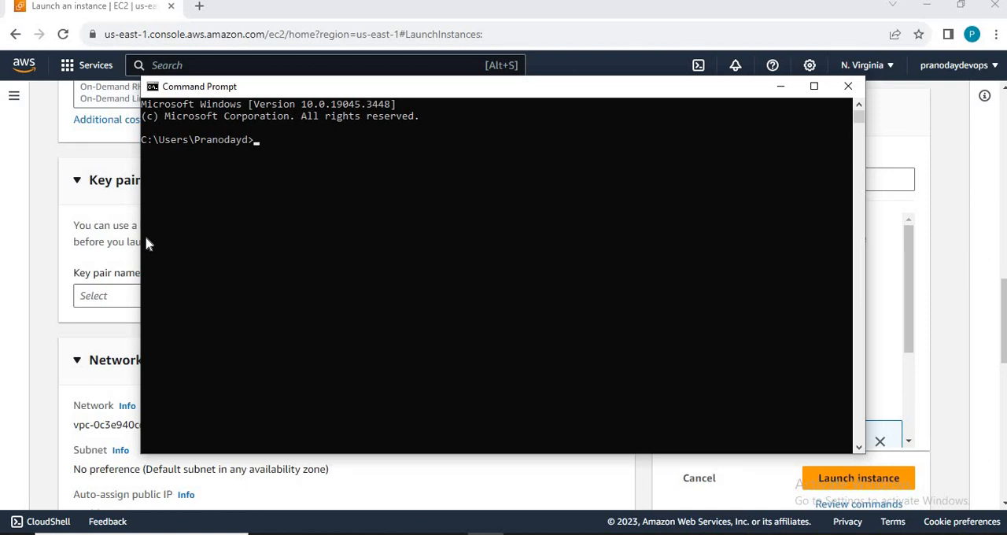
Step: Switch from the Command Prompt back to the EC2 instance launch page in Chrome
key(alt+Tab)
key(alt+Tab)
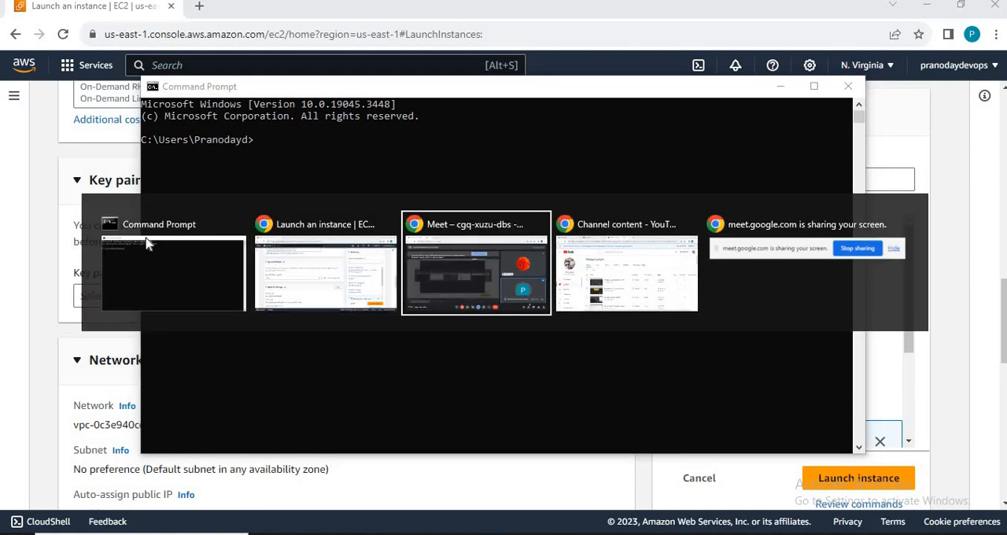
key(alt+Tab)
key(alt+Tab)
key(alt+Tab)
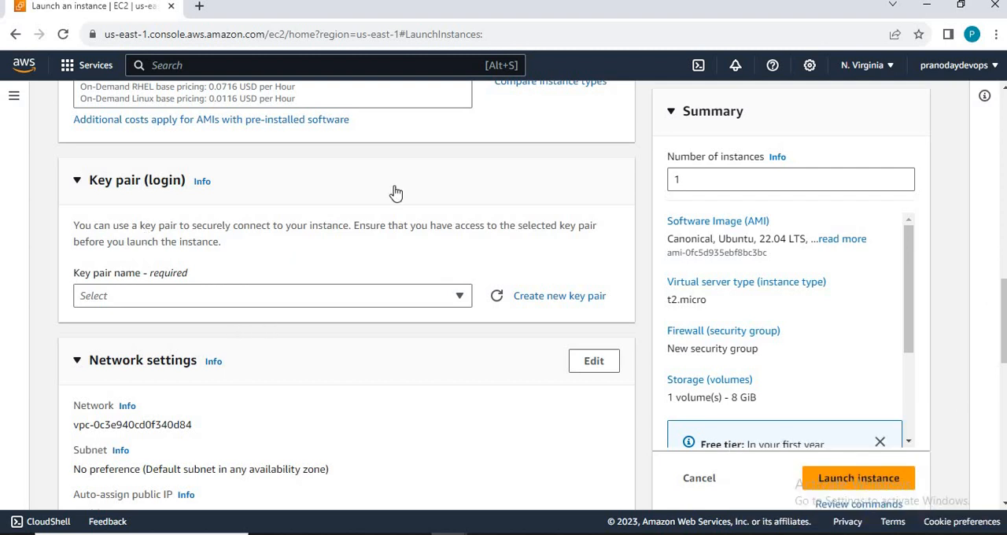
Step: Create a new RSA key pair named DockerInstance in .pem format for the instance login
click(552, 296)
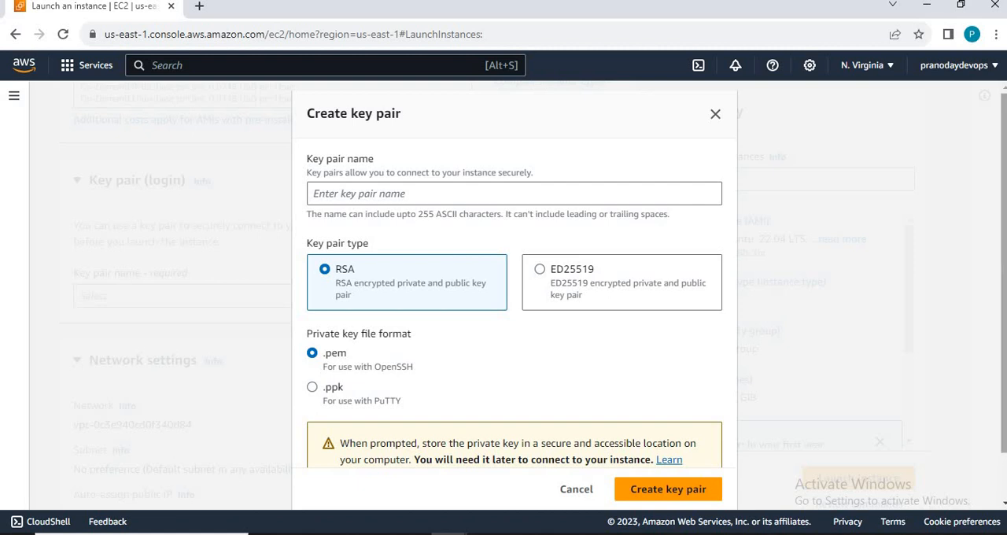
scroll(519, 268, down, 1)
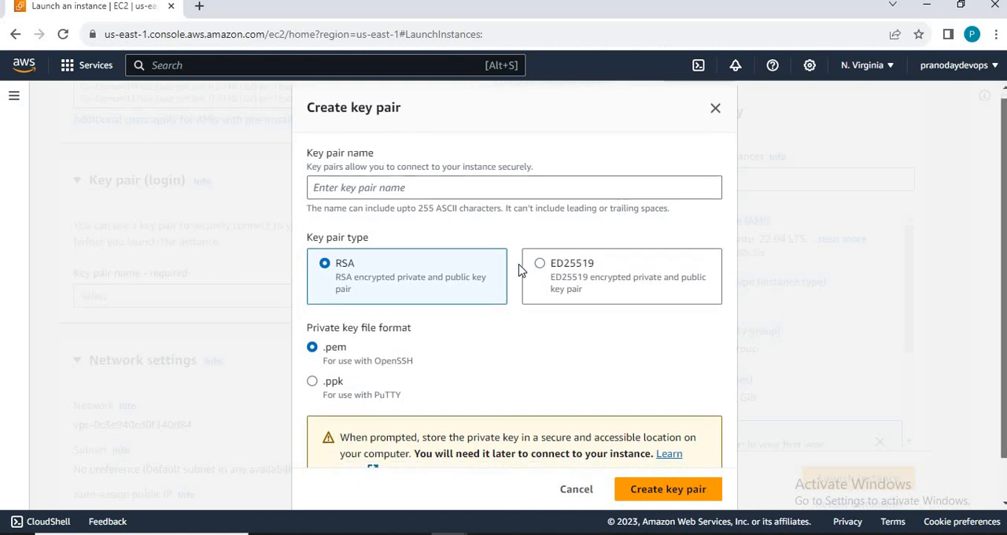
click(446, 183)
text(Do)
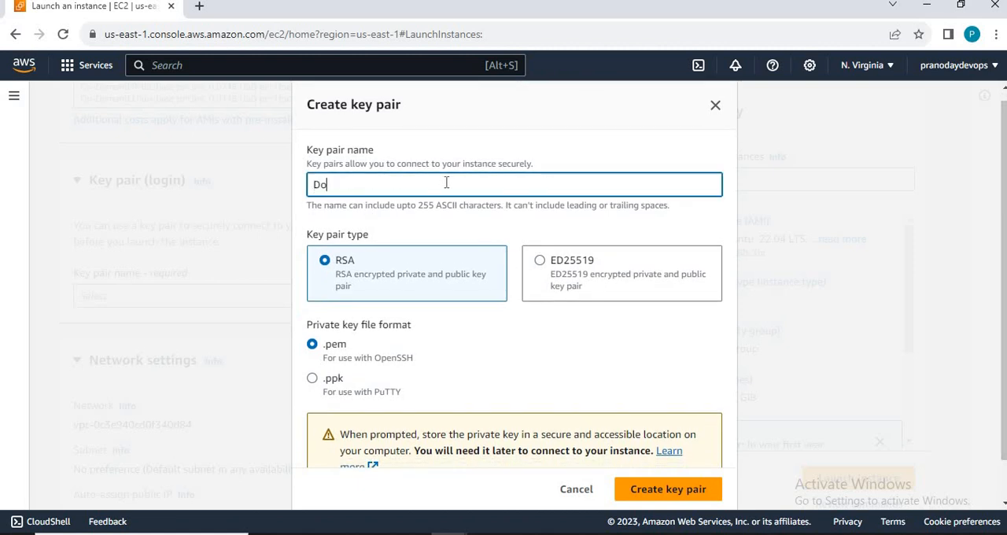
text(ckerInstance)
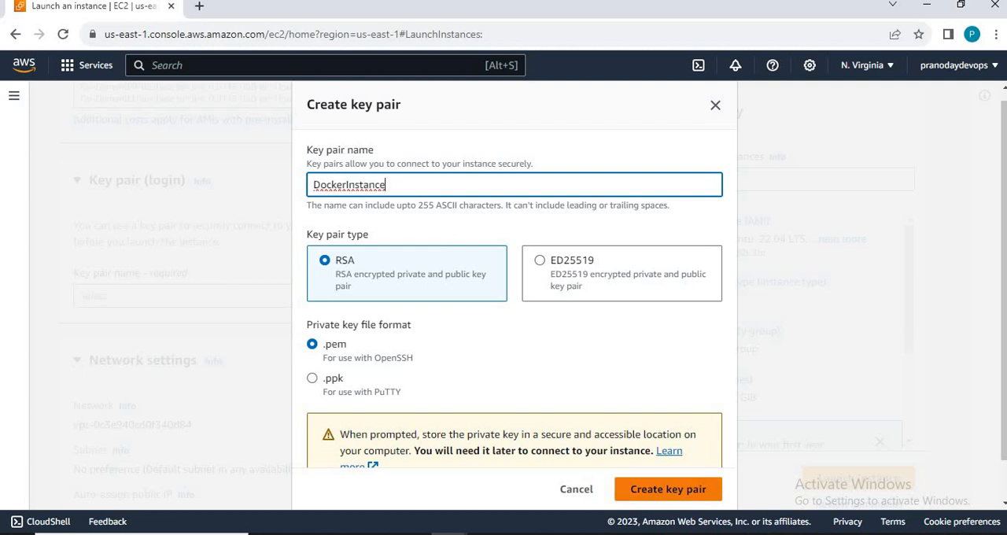
drag(1004, 263, 1004, 304)
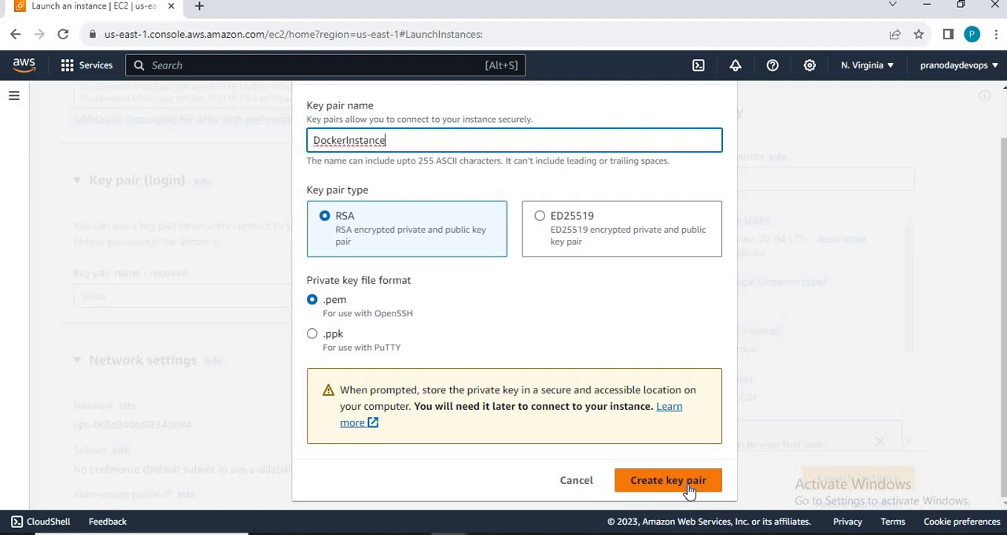
click(689, 490)
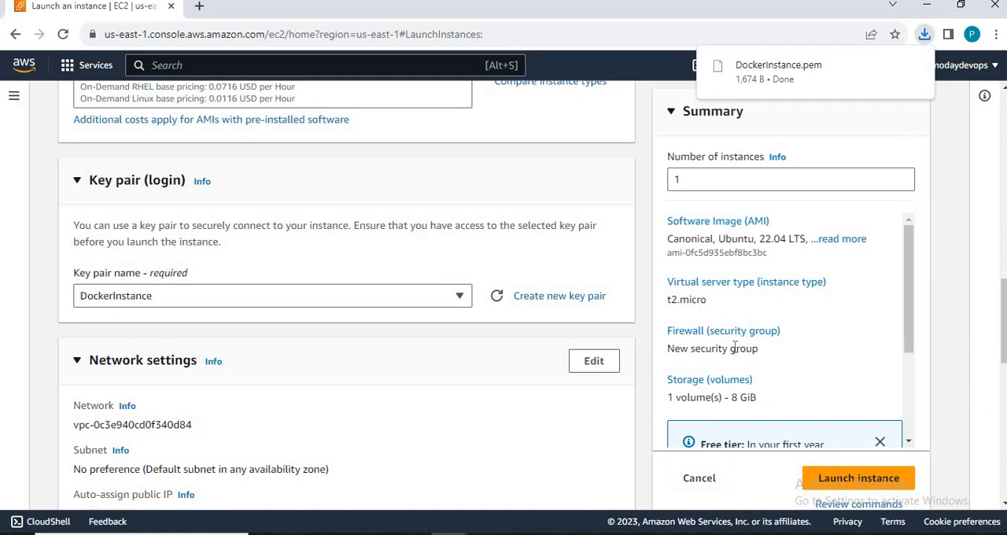
Step: Examine the network settings, highlighting the network's VPC ID and the Firewall (security groups) heading
mouse_move(752, 80)
drag(998, 311, 1000, 359)
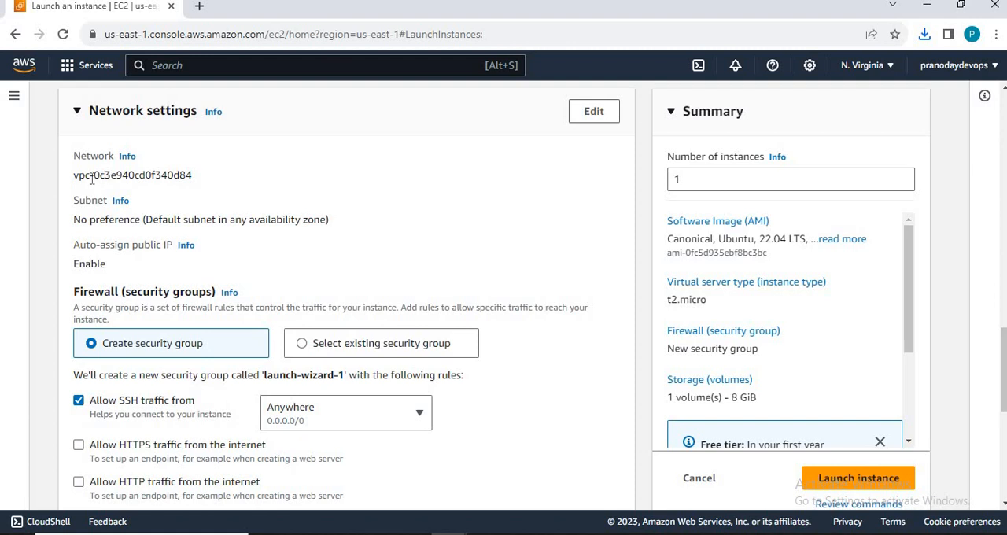
drag(75, 178, 201, 182)
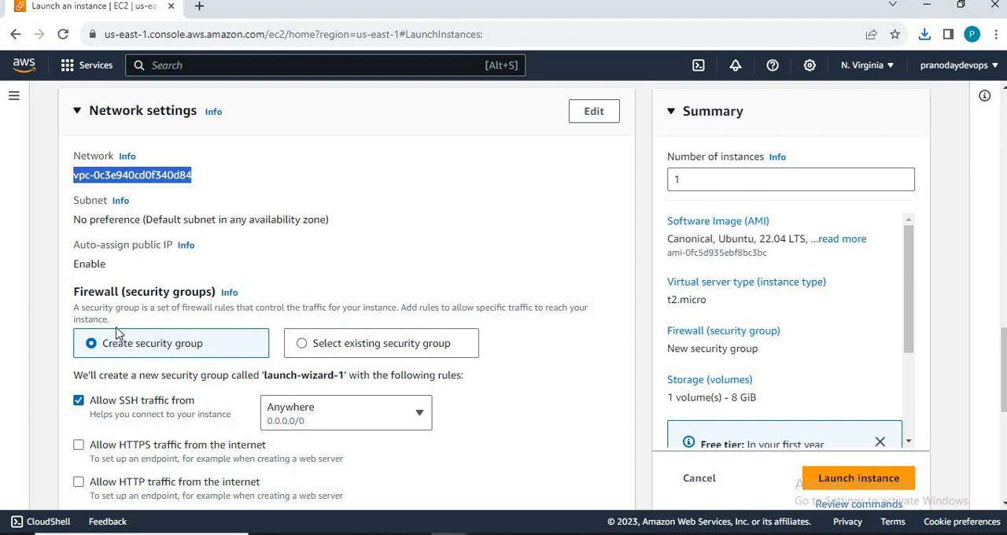
drag(73, 292, 275, 296)
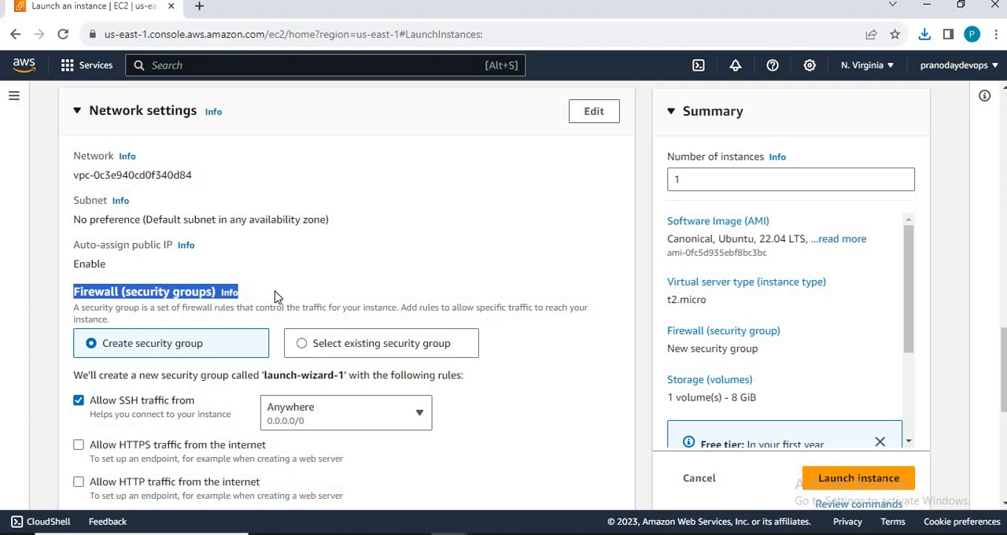
Step: Open Microsoft Word in a maximized window and create a blank document
key(super)
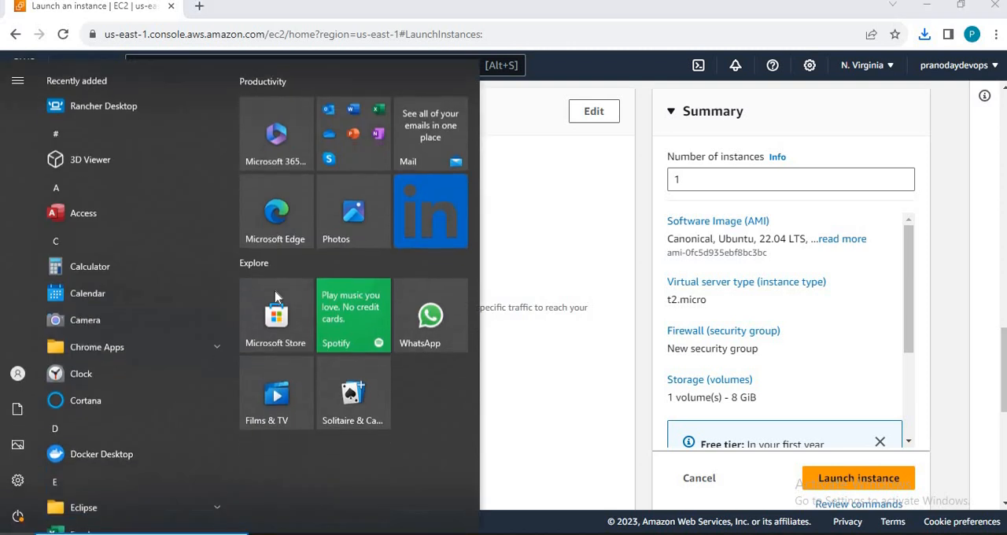
text(wor)
key(Return)
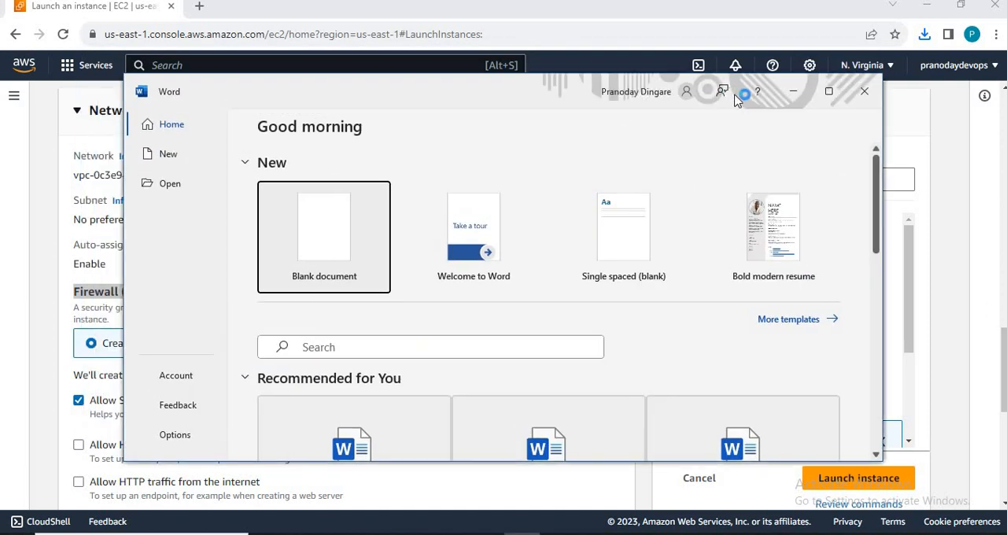
click(828, 91)
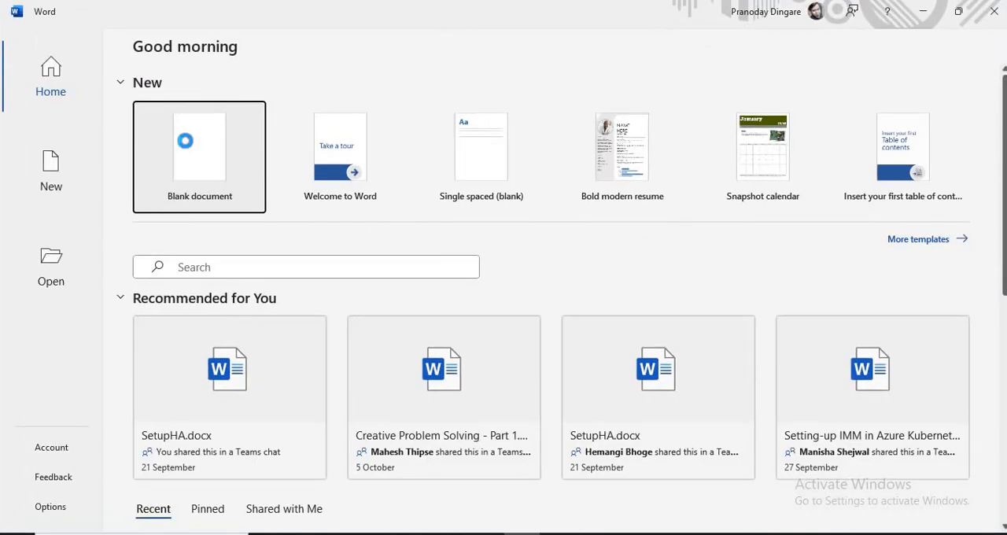
click(193, 143)
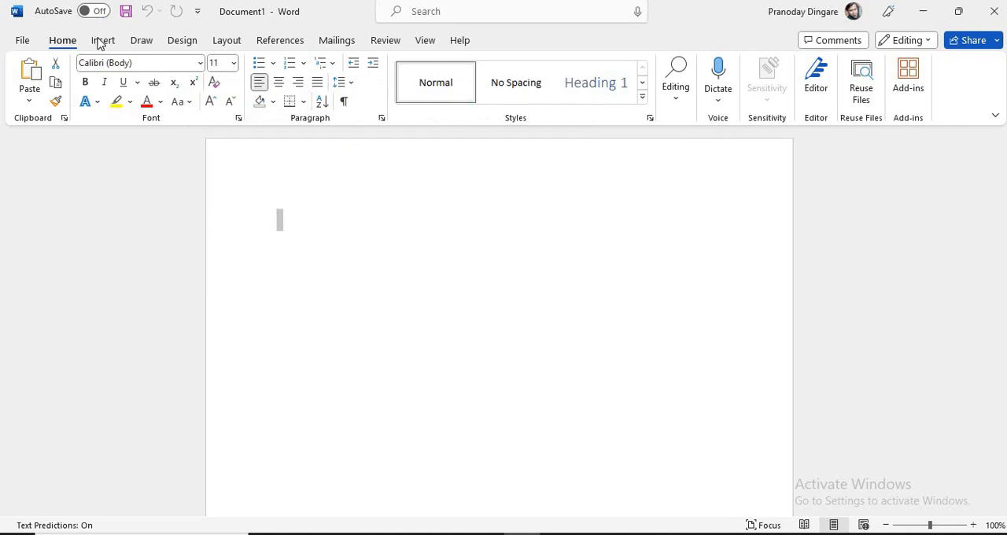
Step: Draw a rectangle about 9.6 cm wide and 4.8 cm high near the top of the blank page
click(100, 42)
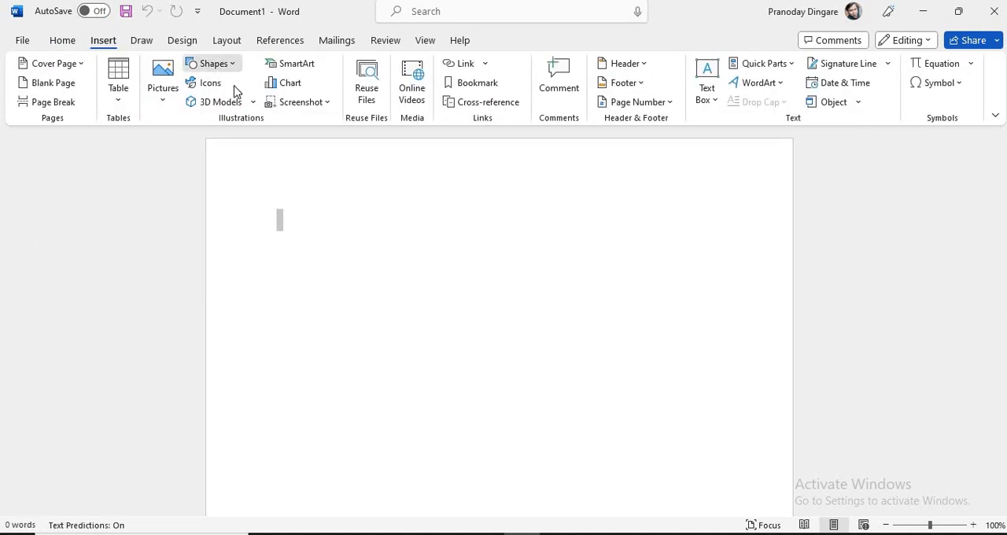
click(221, 64)
click(238, 108)
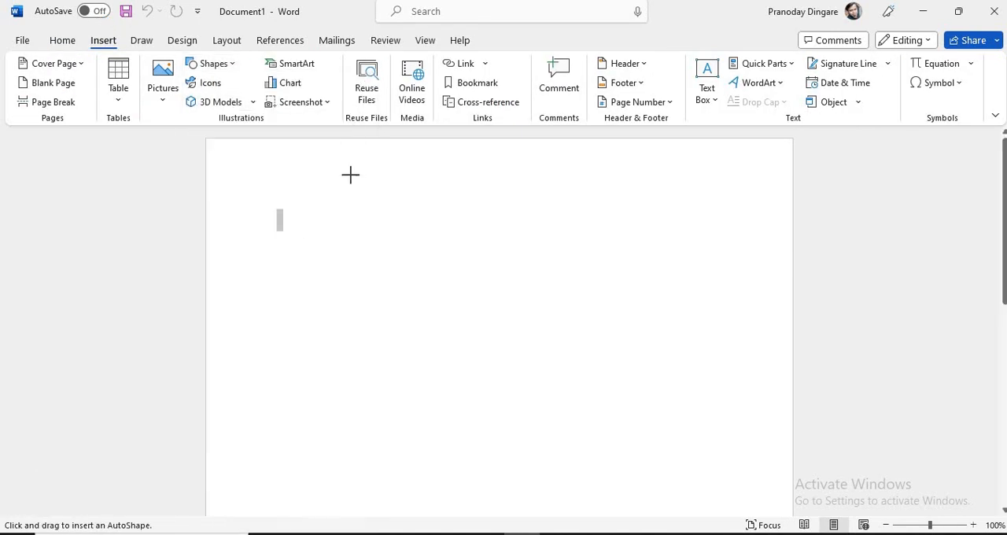
drag(351, 177, 621, 312)
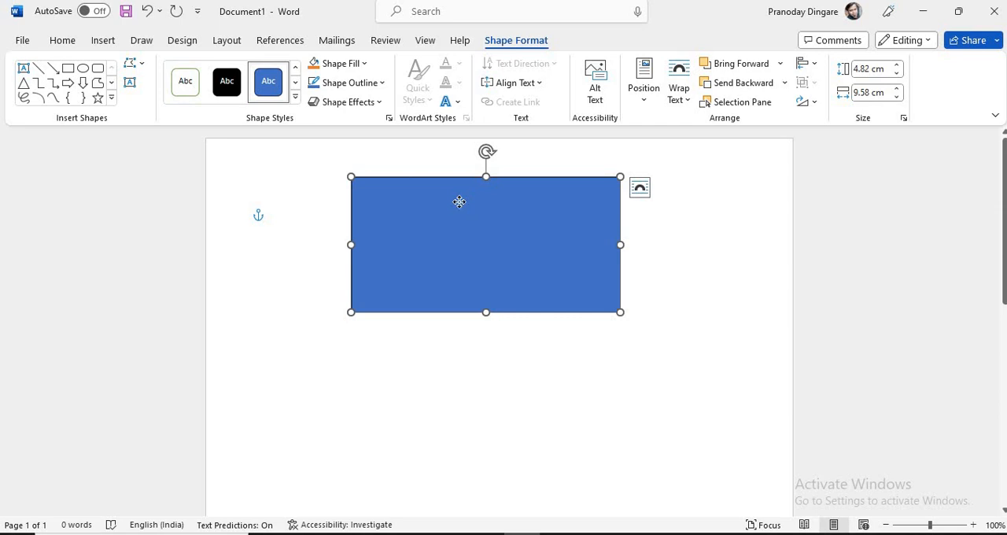
Step: Add the text "8080 server" inside the rectangle
right_click(488, 246)
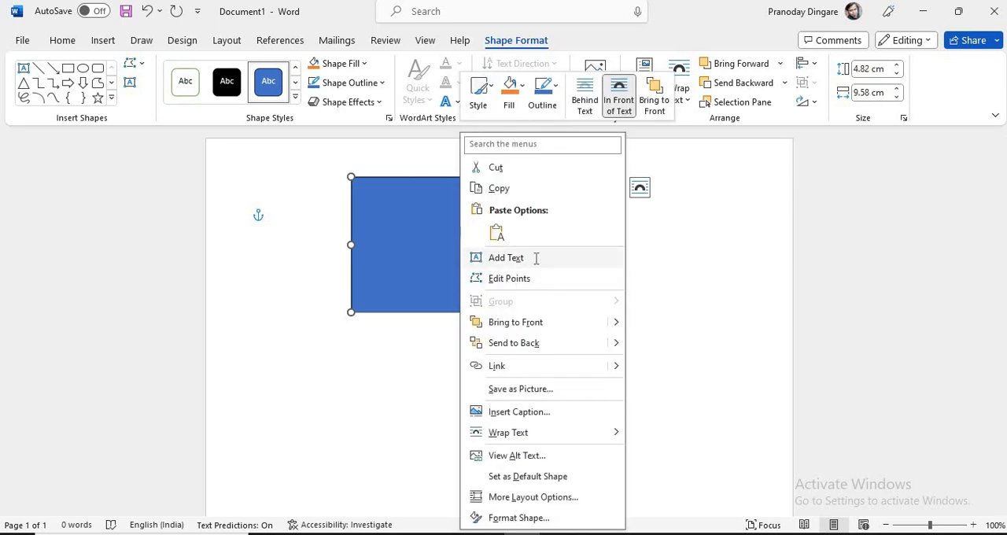
click(537, 259)
text(808)
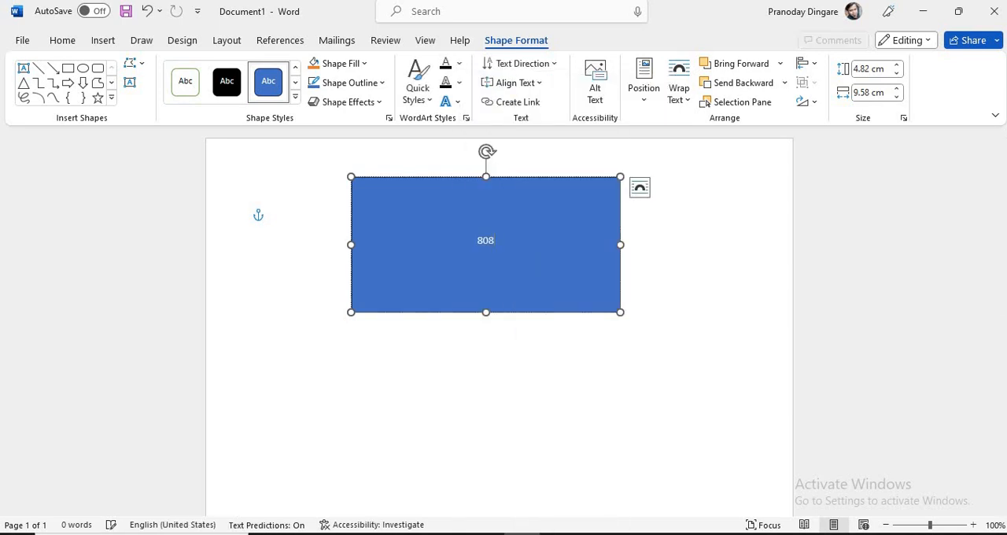
text(0 server)
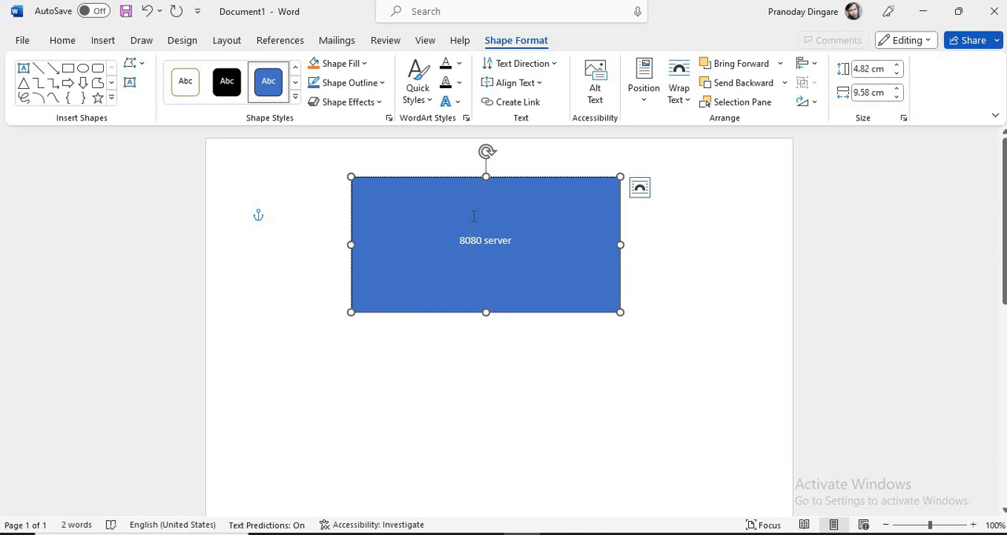
Step: Insert a line reading "EC2" above "8080 server" in the rectangle and deselect the shape
click(461, 240)
key(Return)
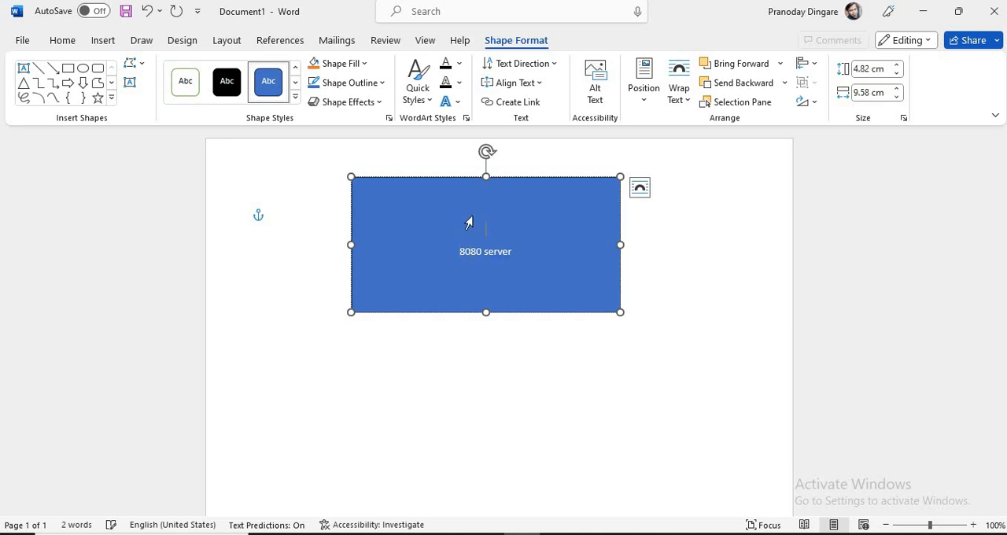
key(Up)
text(EC2)
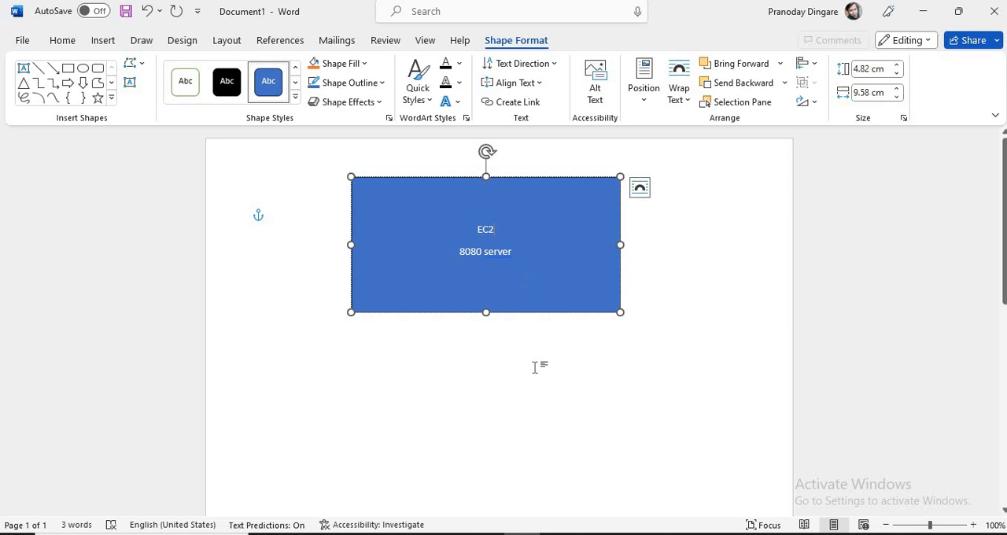
click(456, 378)
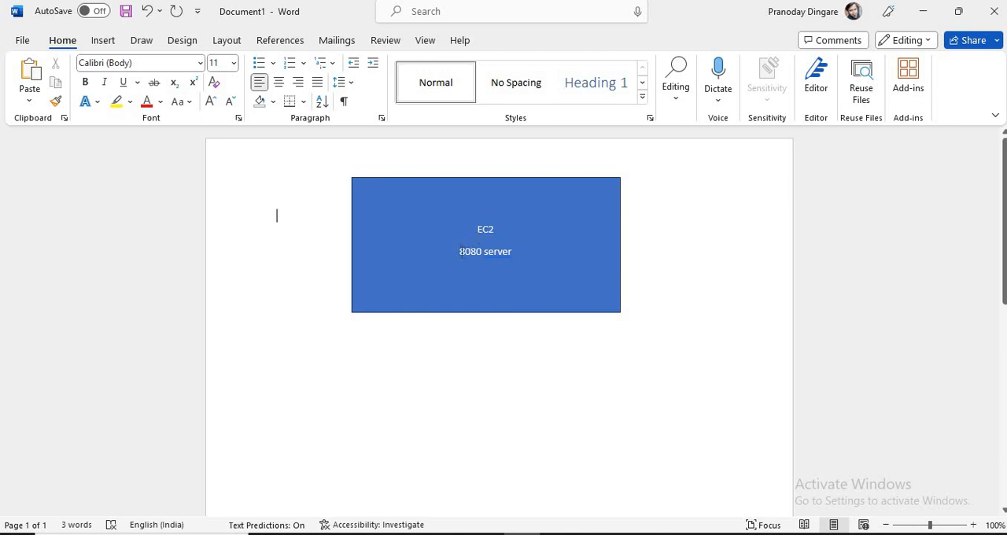
drag(460, 251, 516, 258)
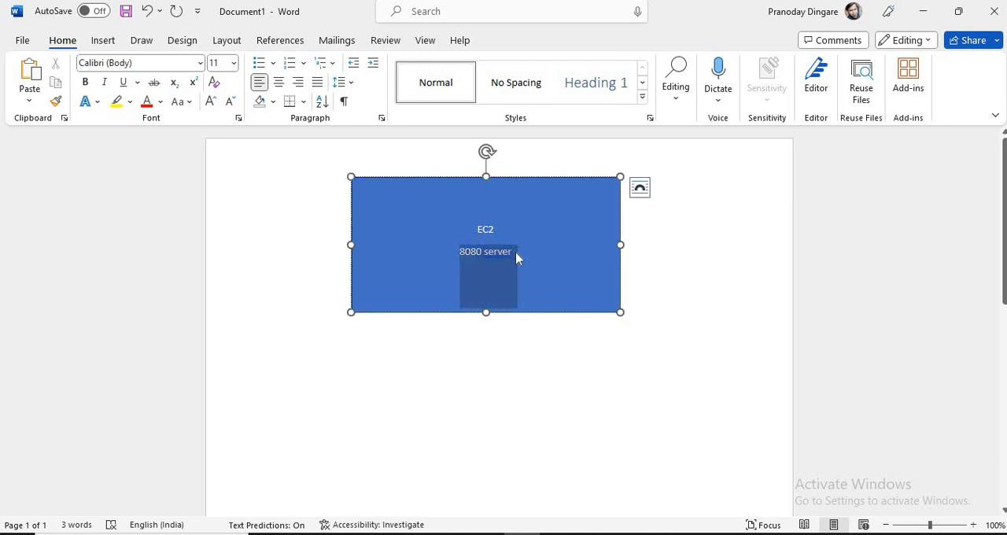
click(616, 432)
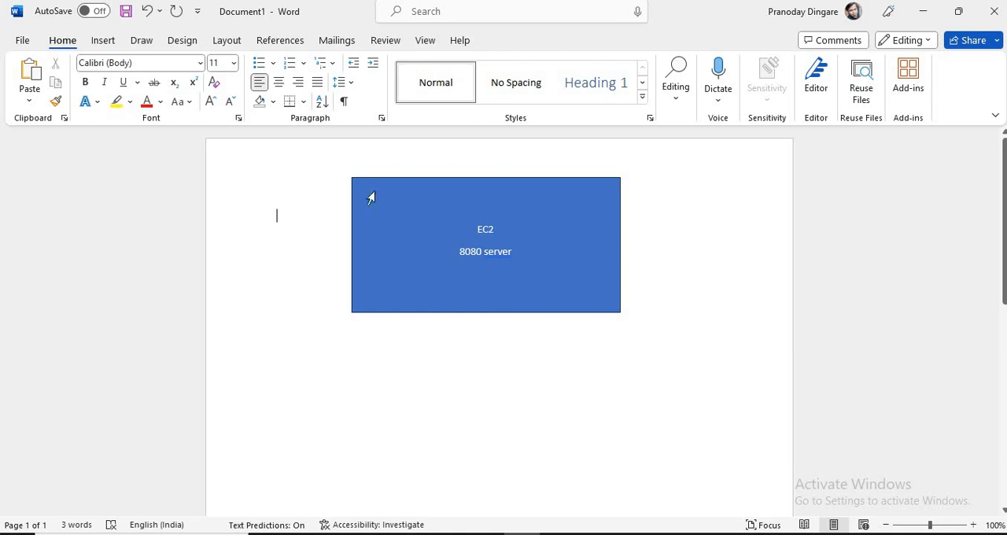
Step: Draw a second rectangle of similar width but smaller height below the EC2 rectangle, leaving a gap between them
click(103, 42)
click(214, 63)
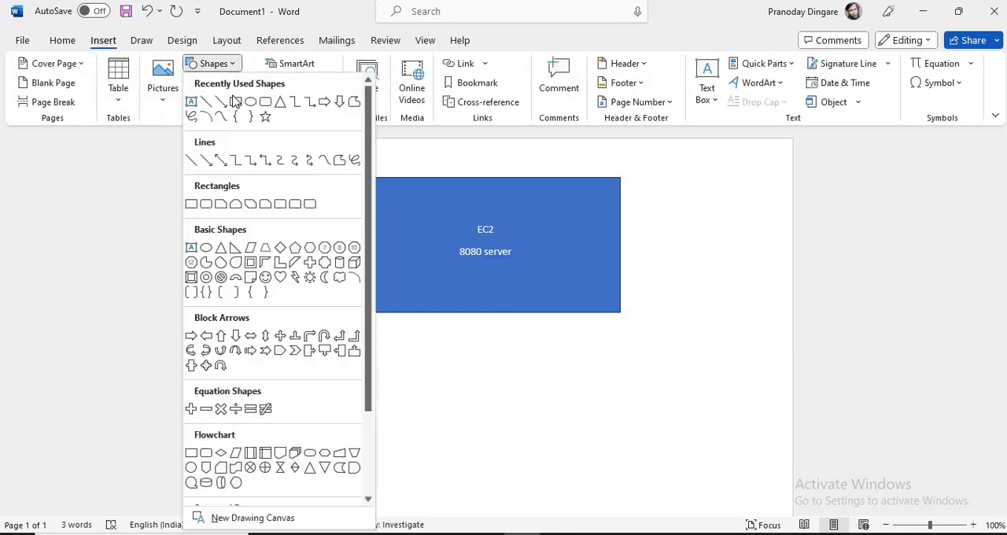
click(192, 202)
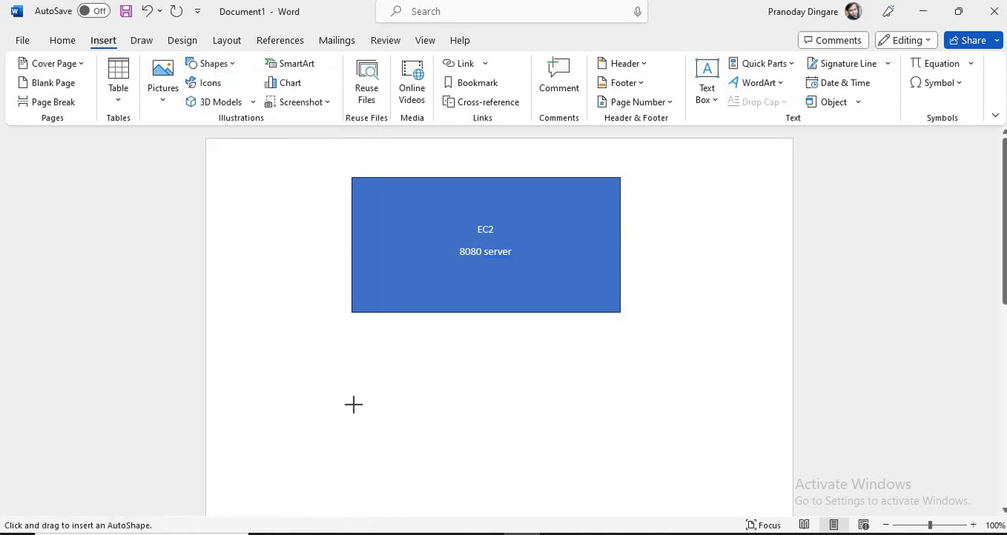
drag(353, 404, 614, 498)
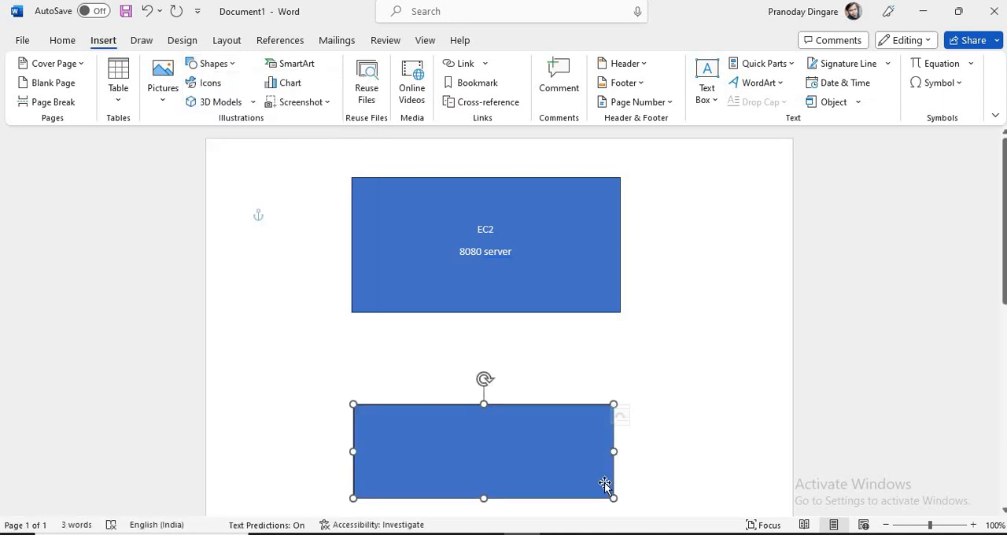
Step: Draw a nearly vertical arrow about 3.5 cm long from the lower rectangle's top edge up to the EC2 rectangle's bottom edge
click(519, 211)
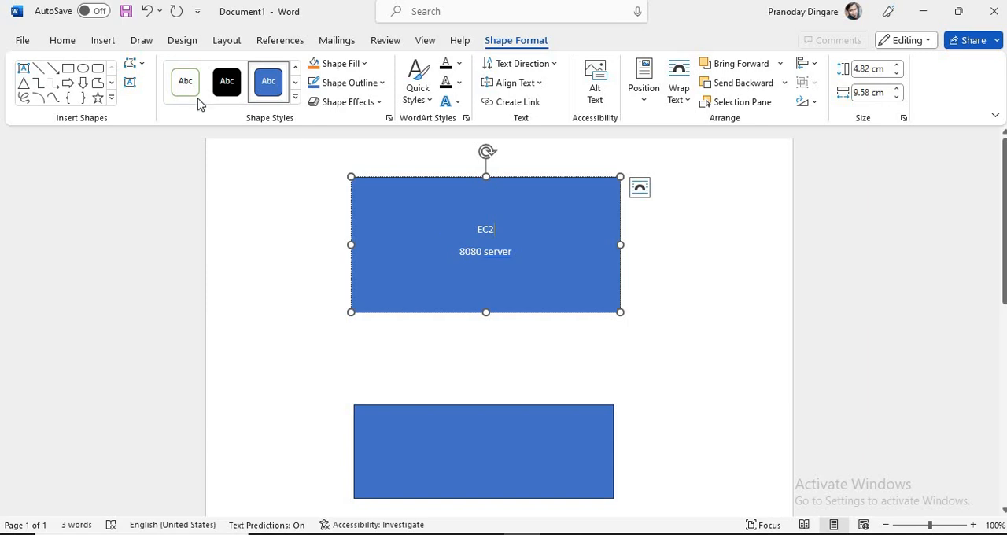
click(52, 69)
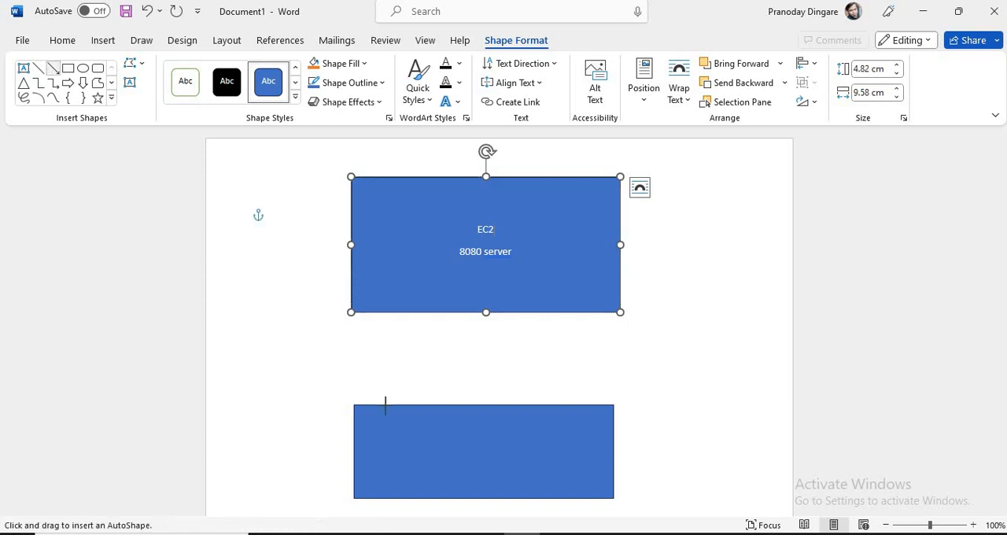
mouse_move(409, 403)
mouse_down()
mouse_move(412, 299)
mouse_move(406, 307)
mouse_up()
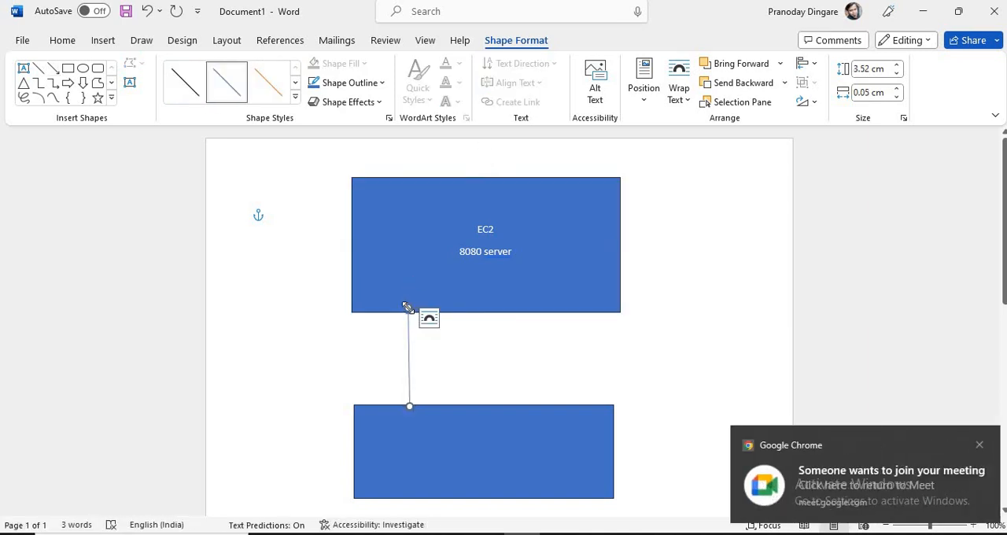
Step: Switch to the Google Meet call and admit the participant who is waiting to join
key(alt+Tab)
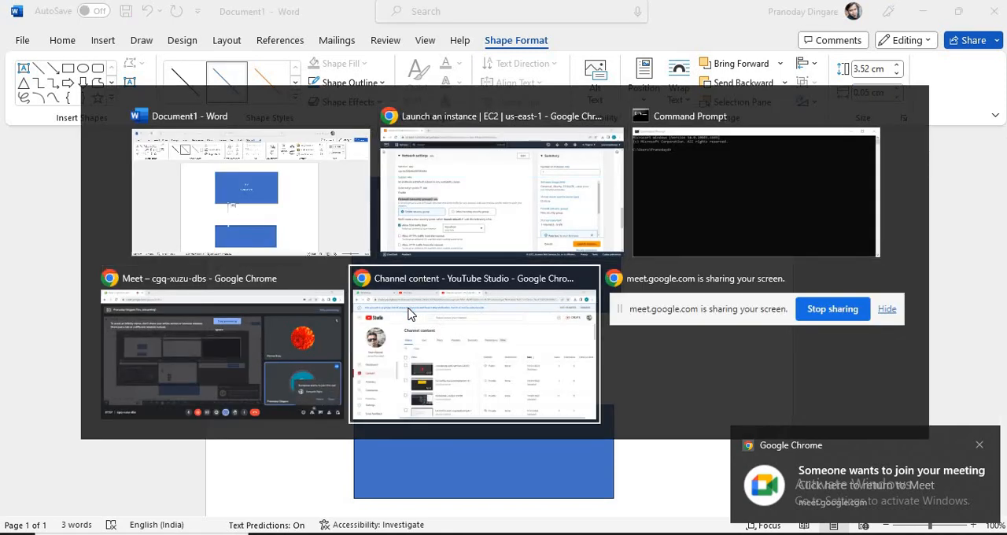
key(alt+shift+Tab)
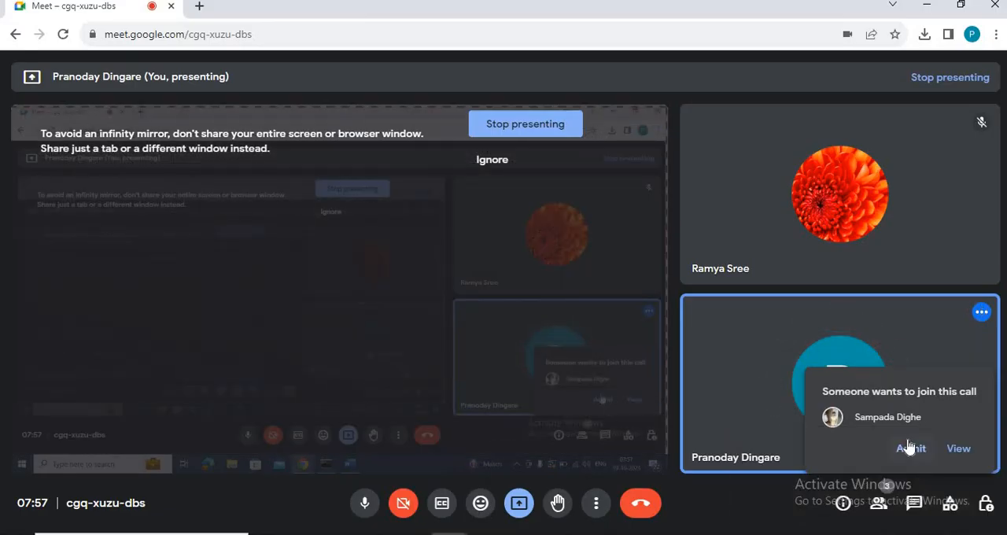
click(910, 449)
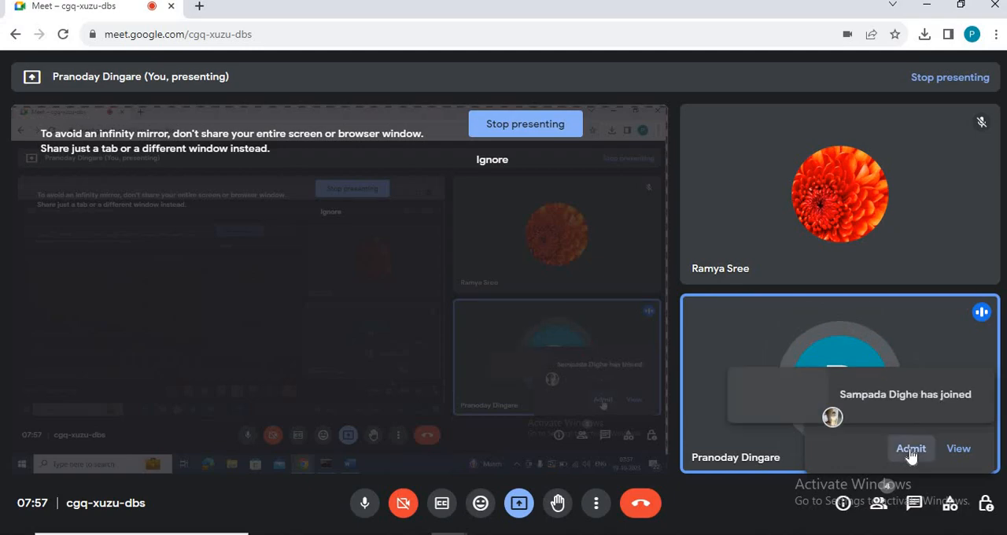
Step: Return to the Word diagram and activate the text of the EC2 rectangle for editing
key(alt+Tab)
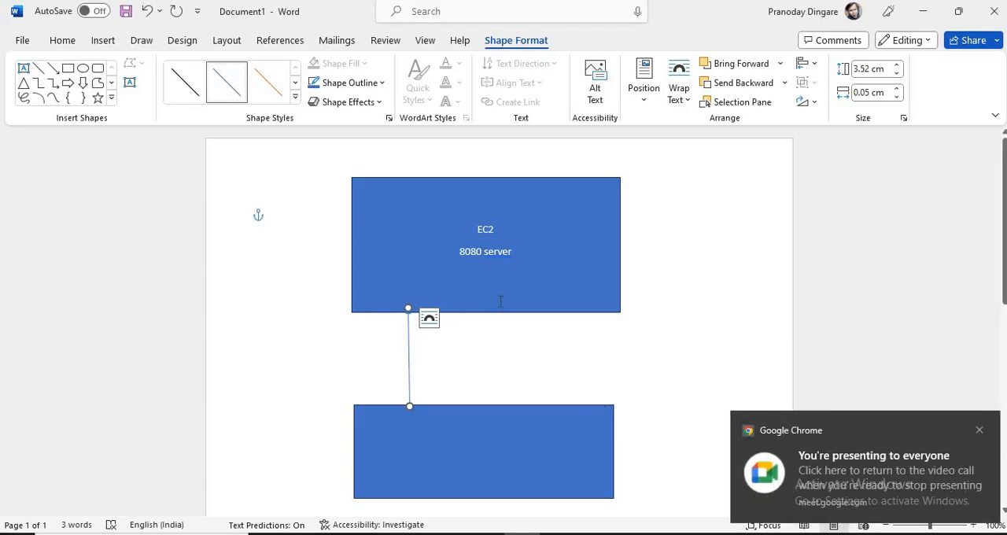
double_click(429, 204)
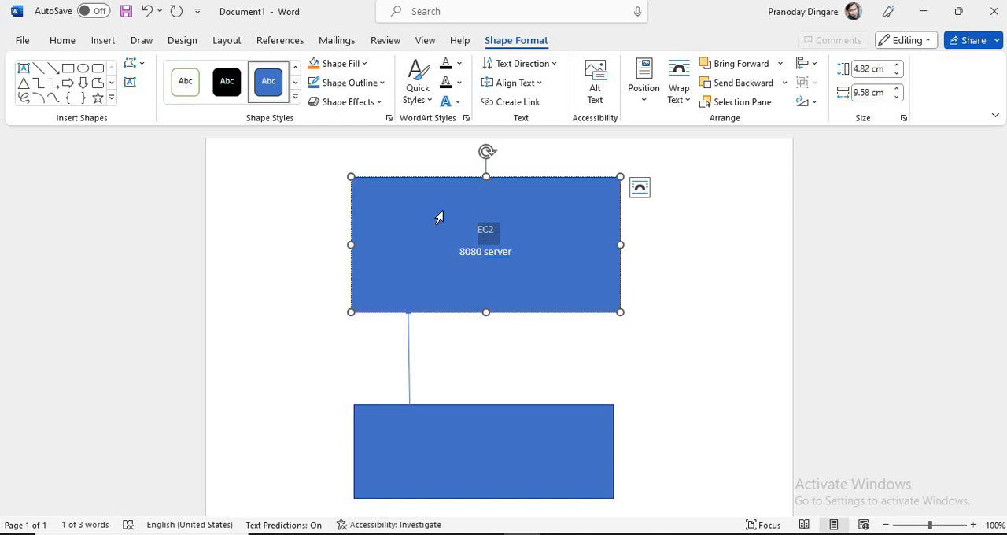
click(516, 234)
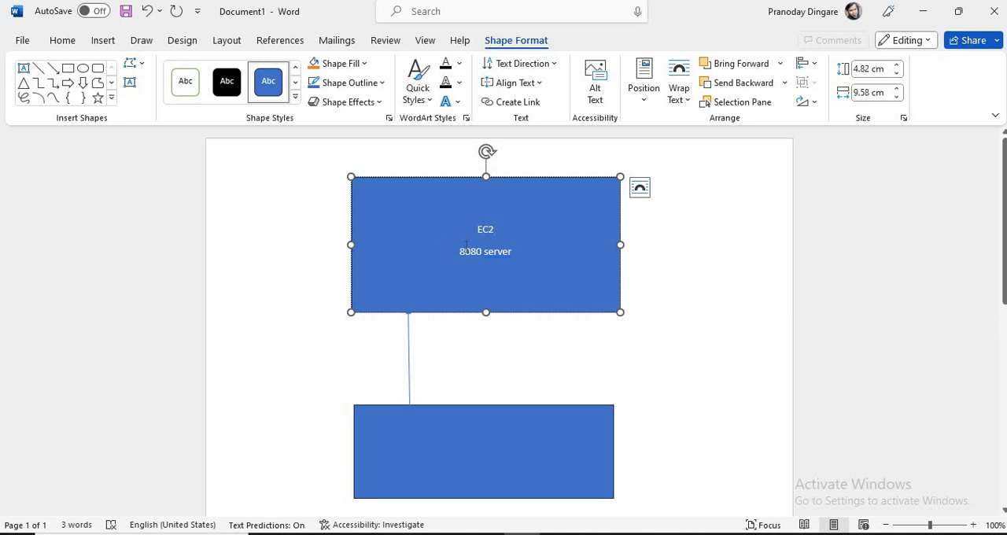
key(alt+Tab)
key(alt+Tab)
Step: Change the "8080 server" line in the EC2 rectangle to "8081 Jenkins"
double_click(506, 253)
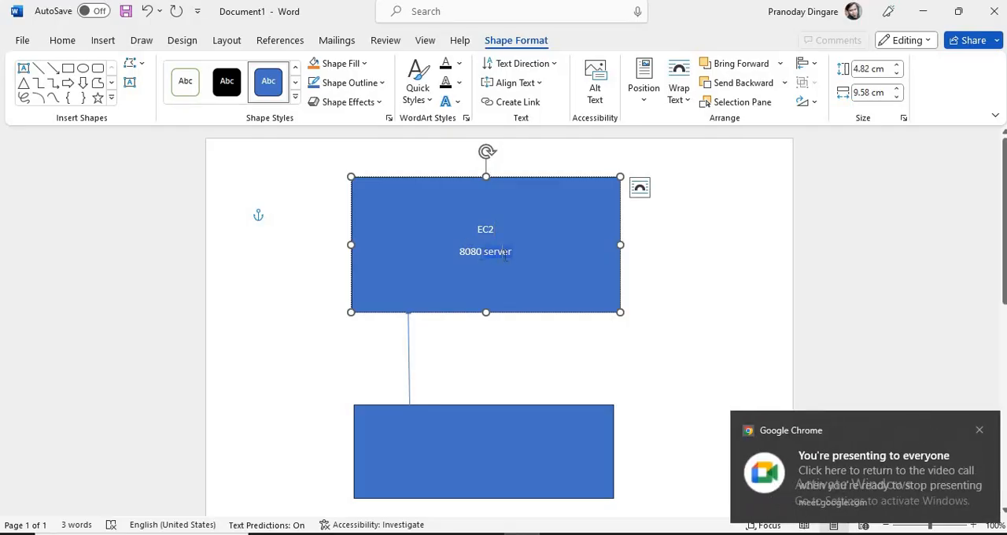
text(Je)
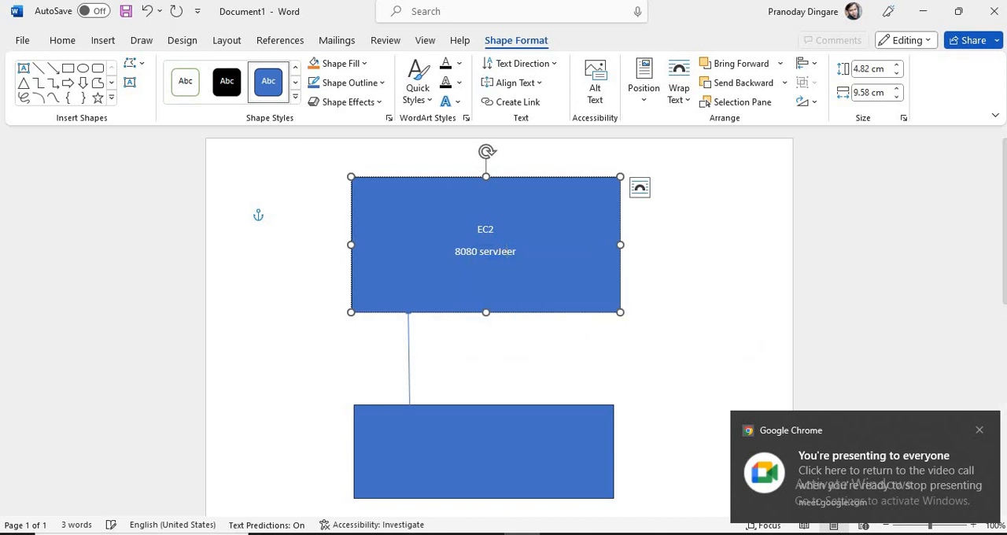
text(n)
key(BackSpace)
key(BackSpace)
key(BackSpace)
key(BackSpace)
key(BackSpace)
key(BackSpace)
key(BackSpace)
key(BackSpace)
key(BackSpace)
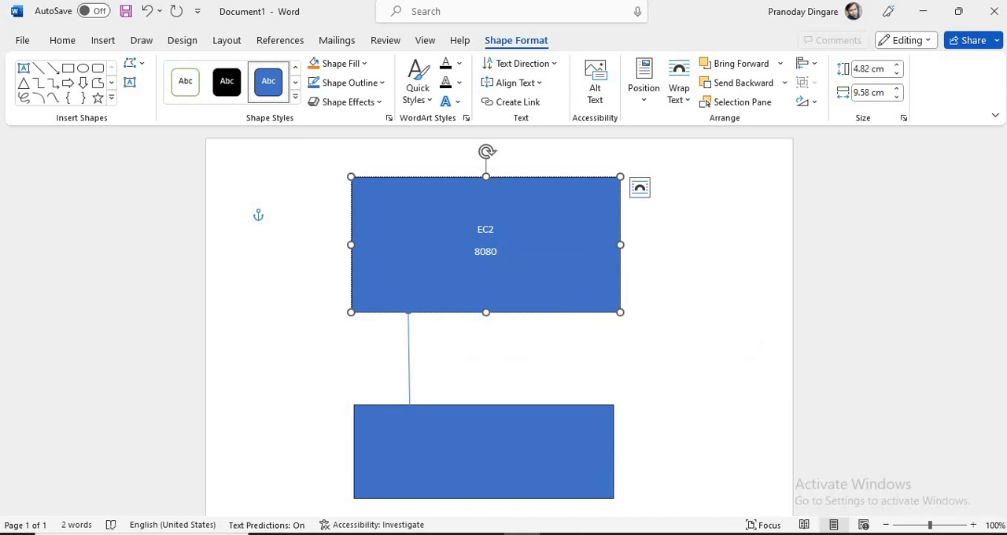
text(Jenkins)
key(BackSpace)
text(1)
Step: Insert a line reading "10.9.5.6" above "EC2" in the rectangle
click(485, 209)
key(Return)
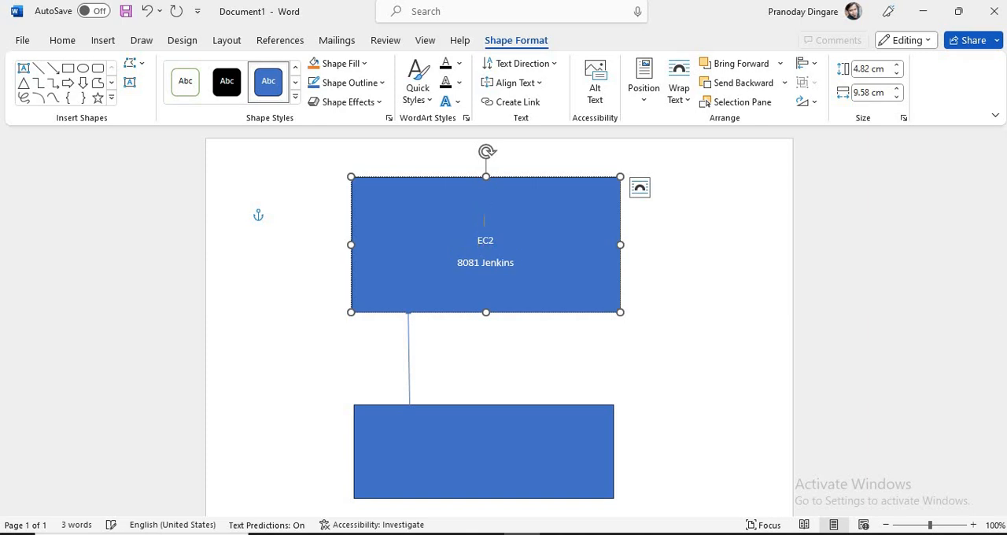
text(10.9.5.6)
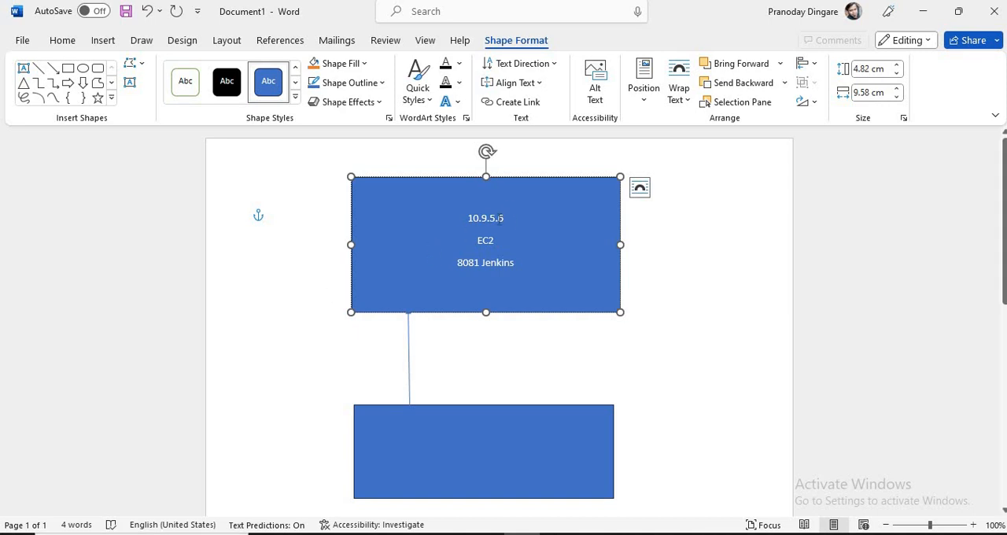
Step: Point out the IP address and the Jenkins port in the EC2 rectangle, as well as the lower rectangle, by selecting them
drag(503, 218, 498, 219)
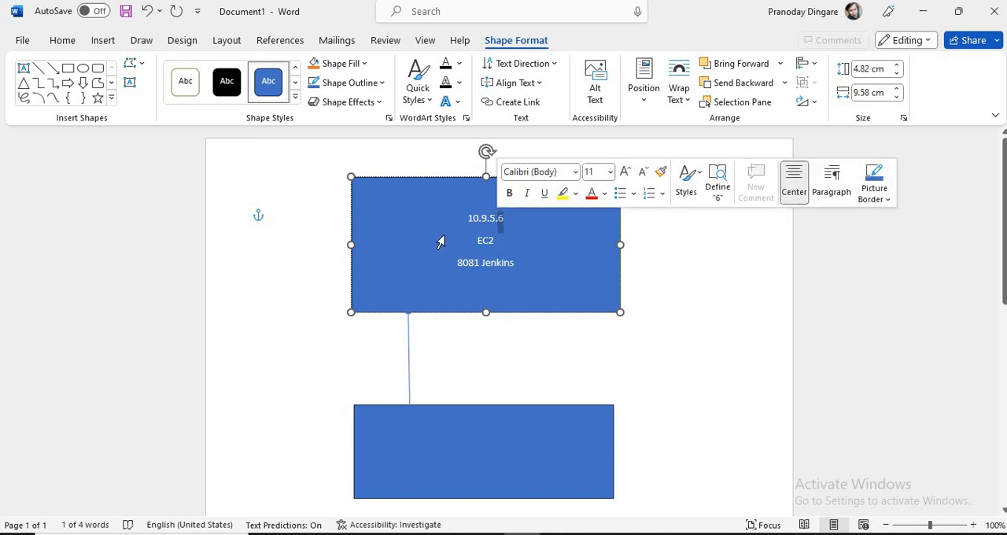
triple_click(463, 271)
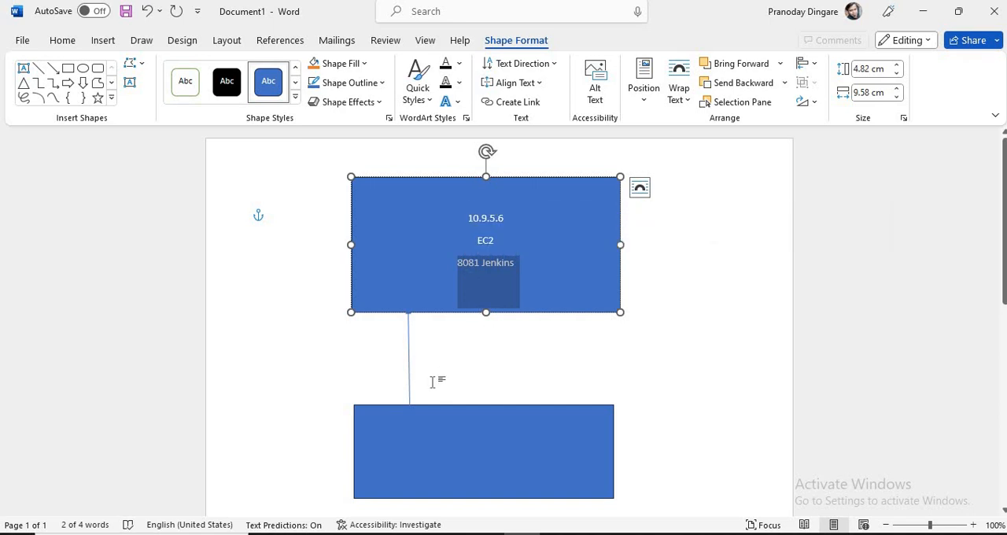
click(475, 412)
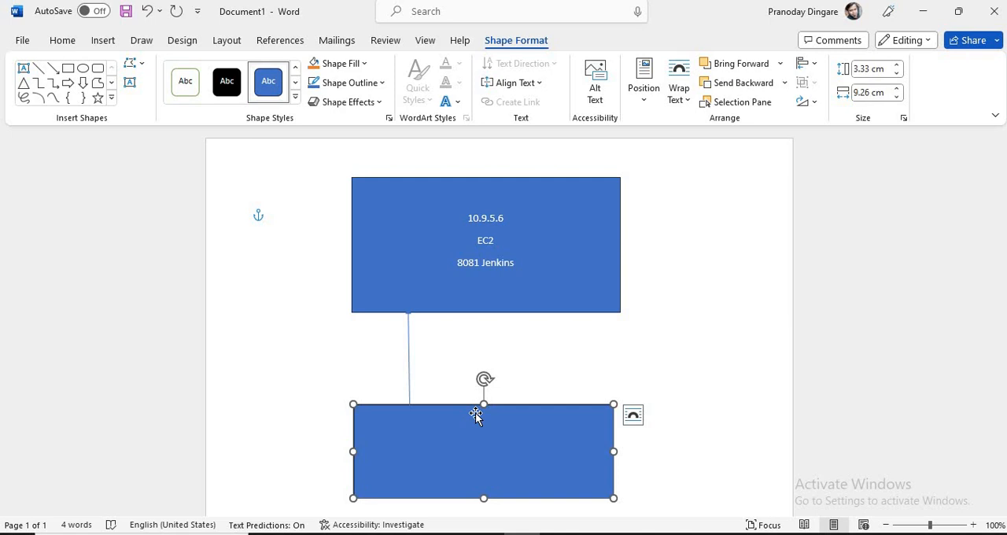
double_click(440, 210)
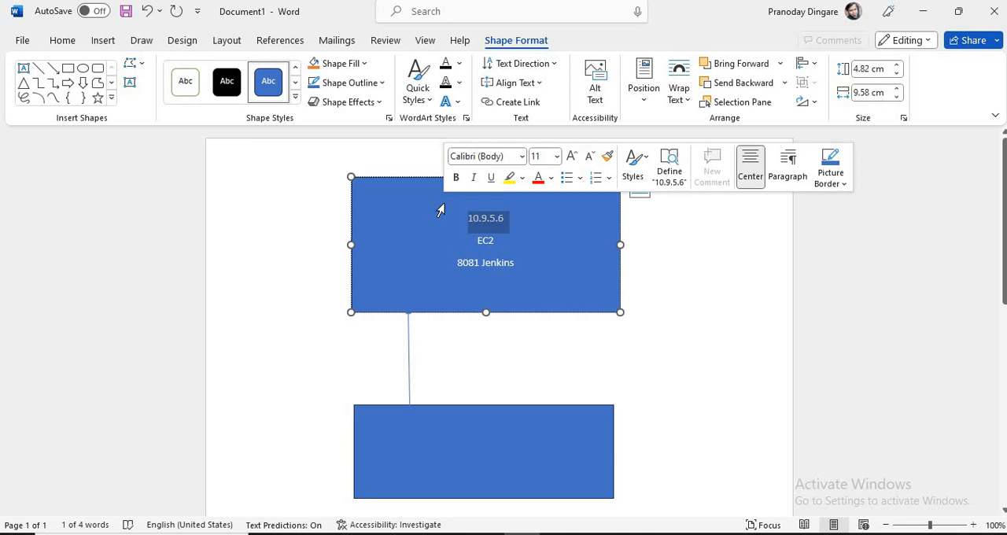
click(513, 436)
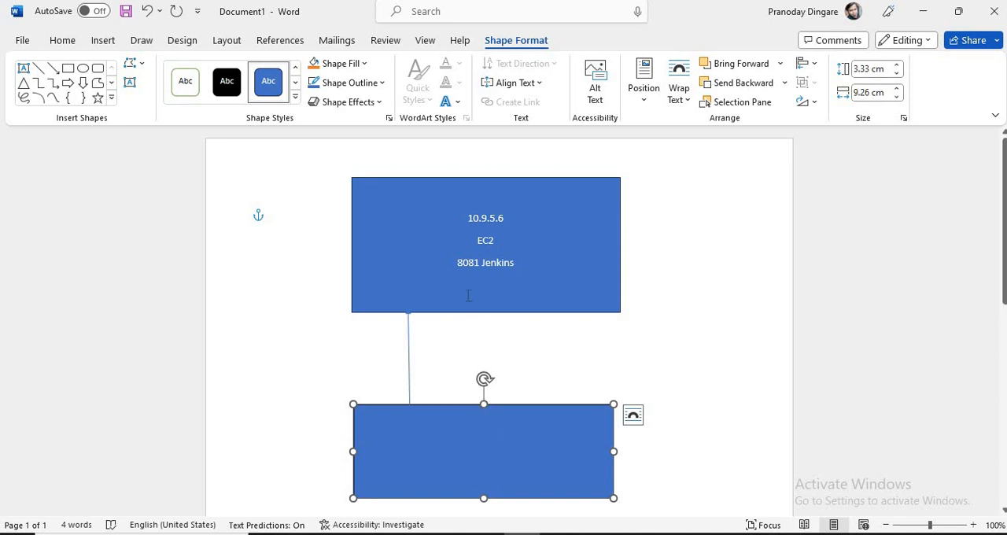
double_click(418, 214)
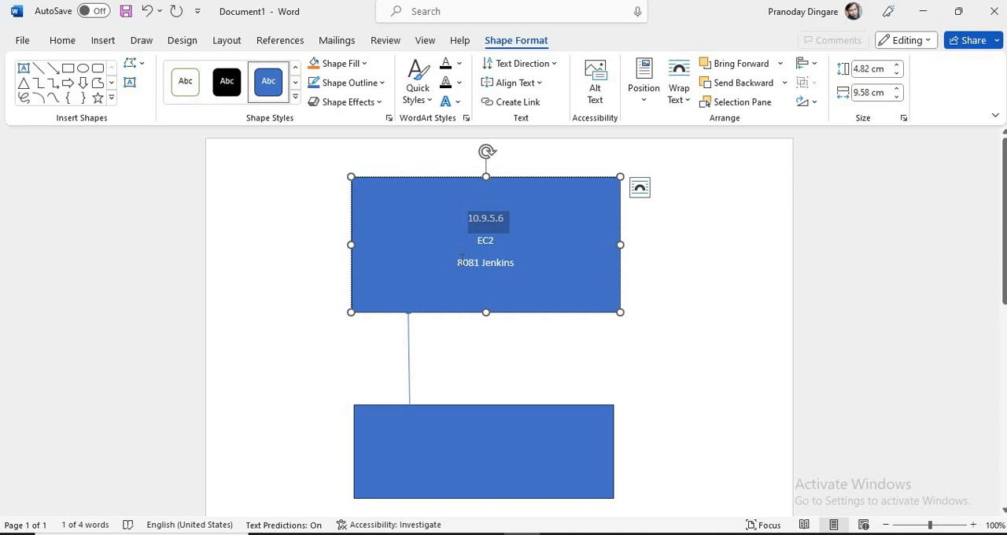
drag(457, 262, 478, 305)
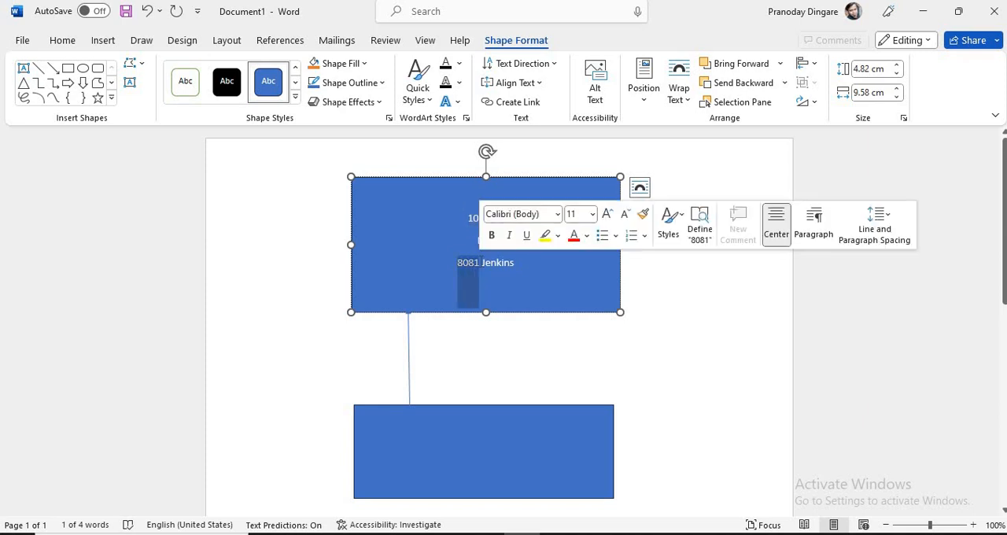
Step: Add a line reading "8082 Nexus" below "8081 Jenkins" in the EC2 rectangle
click(527, 269)
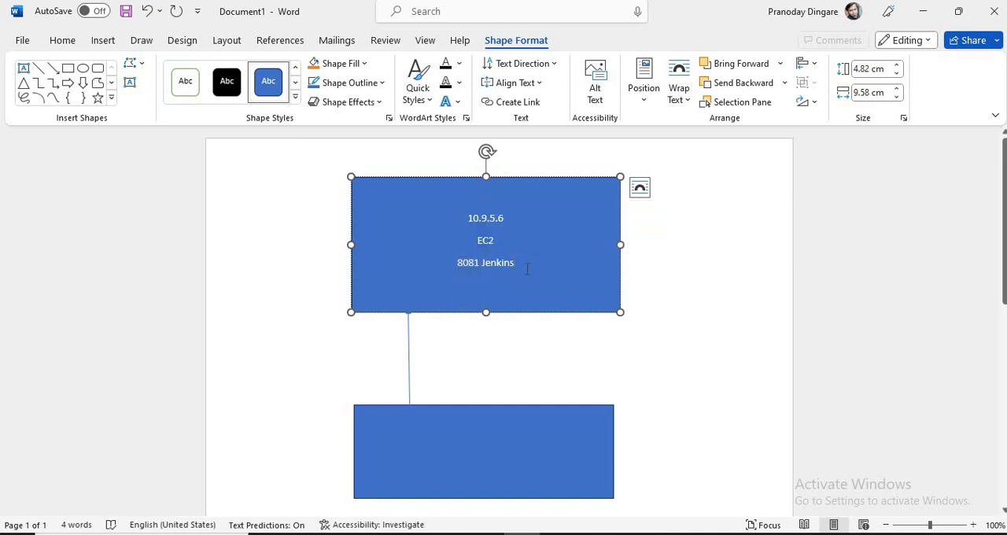
key(Return)
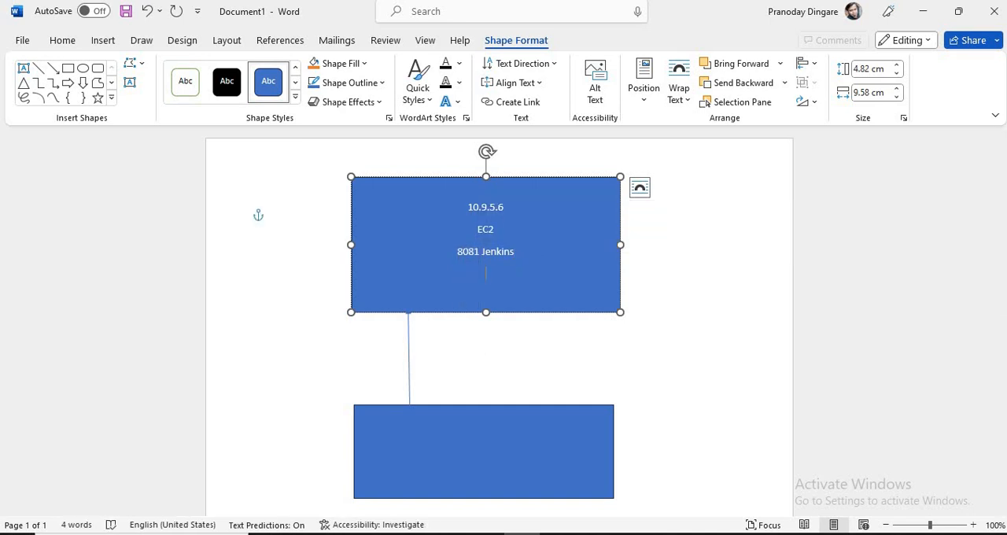
text(8082 Nexus)
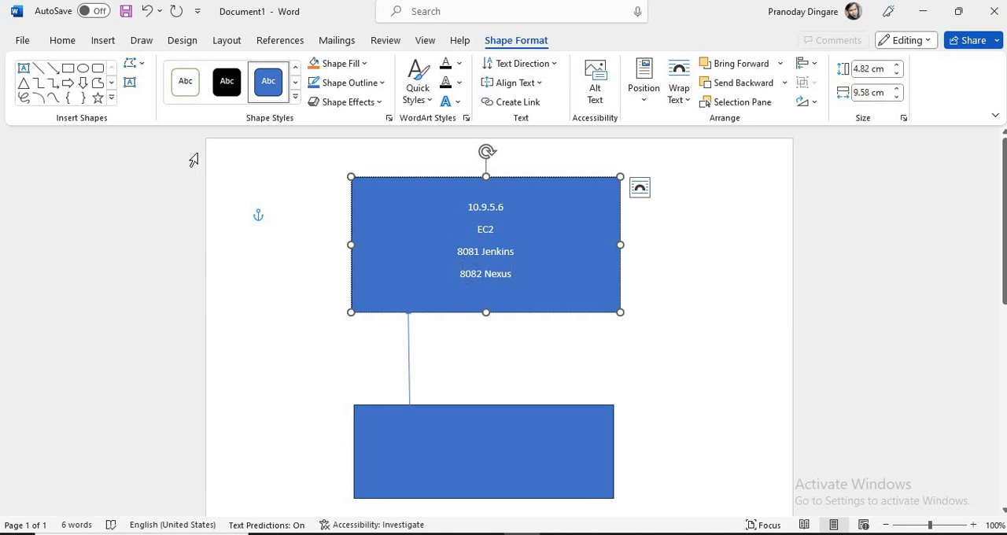
Step: Draw a second nearly vertical arrow about 3.4 cm long from the lower rectangle's top edge up to the EC2 rectangle's bottom edge
click(54, 69)
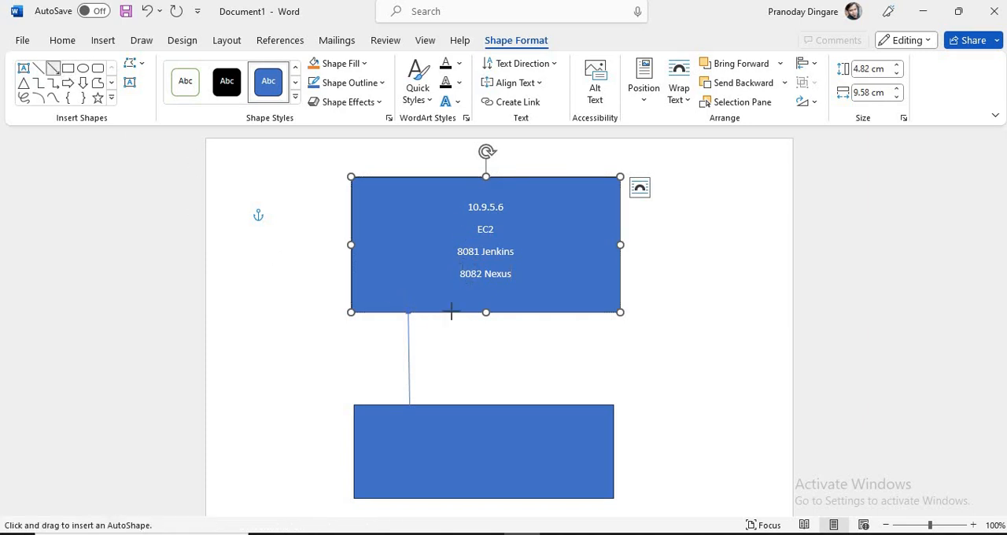
mouse_move(466, 314)
mouse_down()
mouse_move(465, 398)
mouse_move(527, 338)
mouse_move(525, 318)
mouse_move(474, 353)
mouse_move(483, 388)
mouse_move(511, 408)
mouse_up()
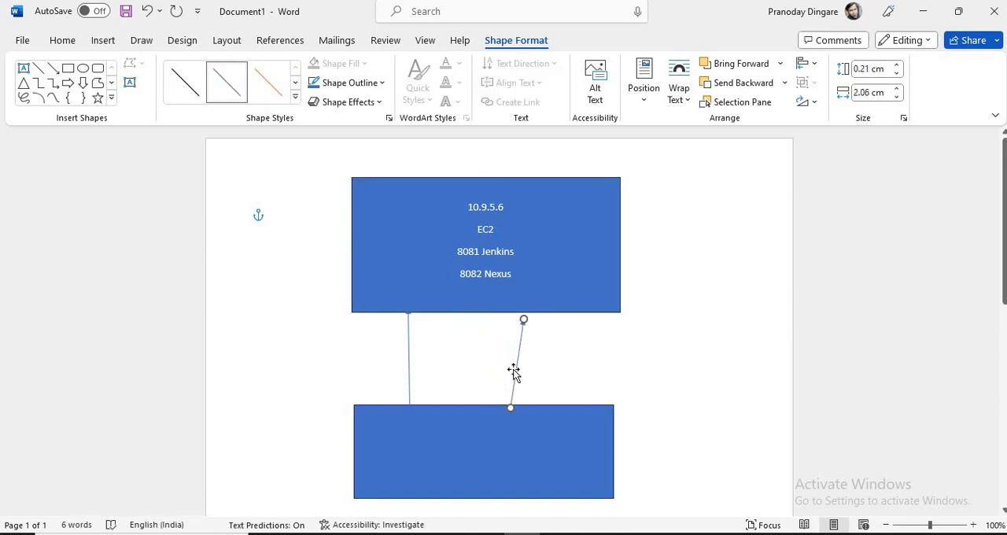
drag(519, 320, 512, 315)
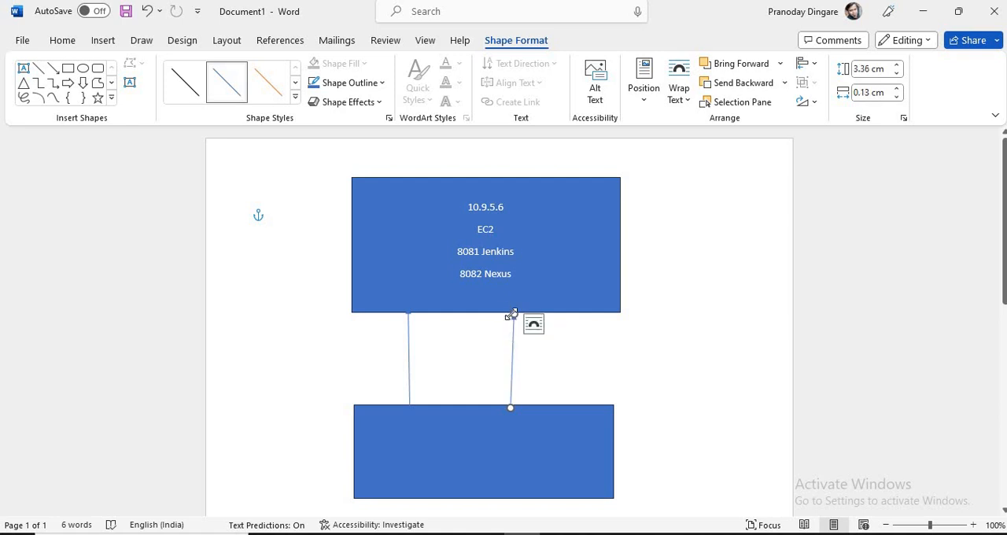
Step: Search Windows for the firewall and open Windows Defender Firewall with Advanced Security
key(super)
text(fire)
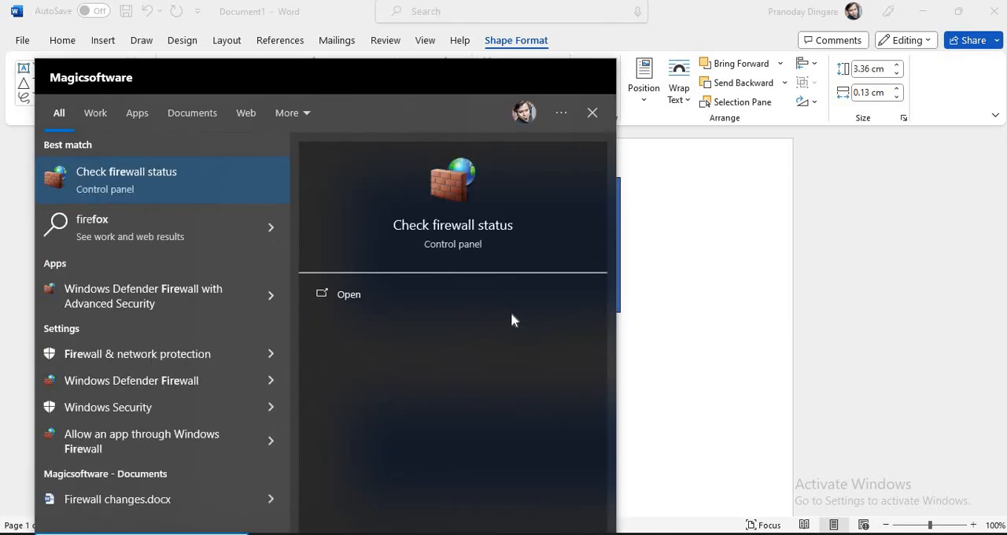
key(Down)
key(Down)
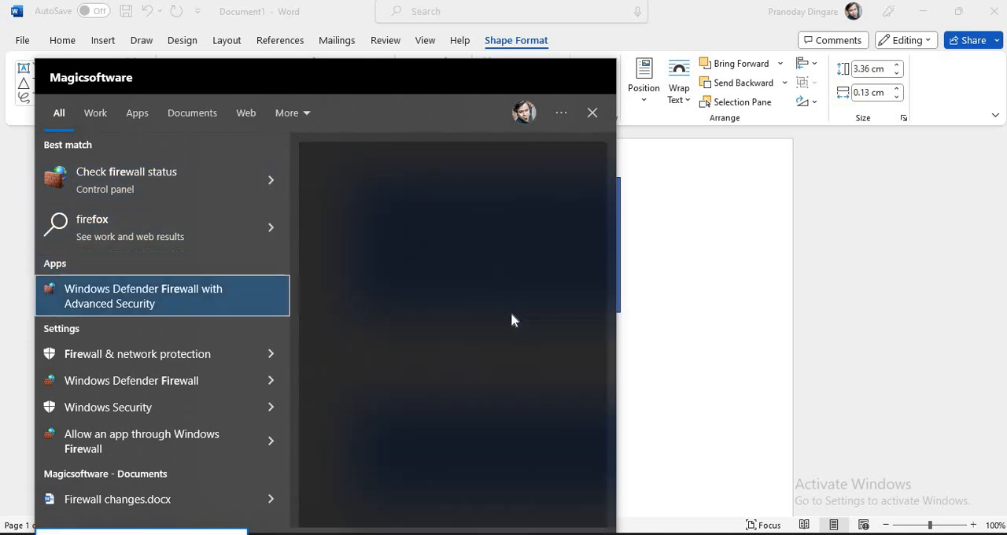
key(Return)
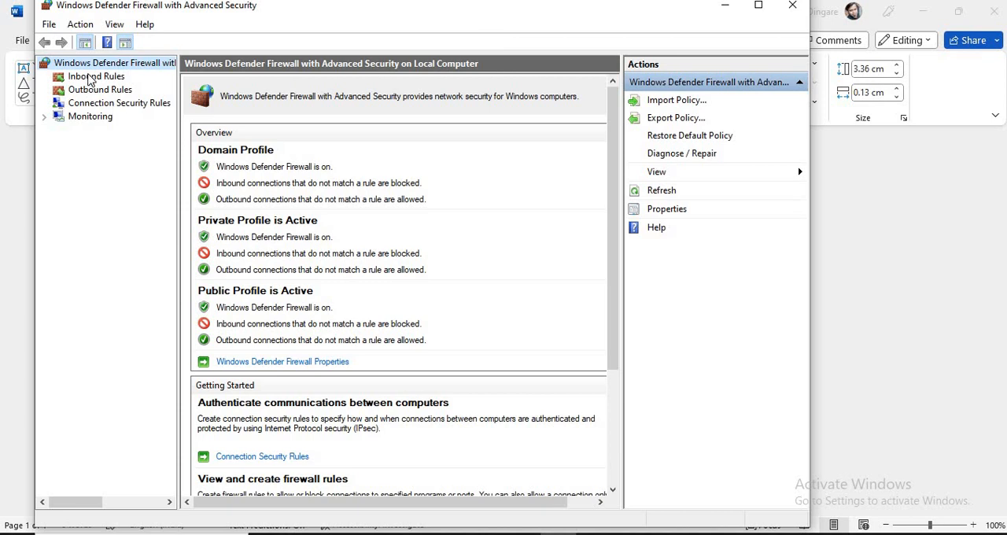
Step: View the firewall's inbound rules and outbound rules, and return to the inbound rules list
click(92, 78)
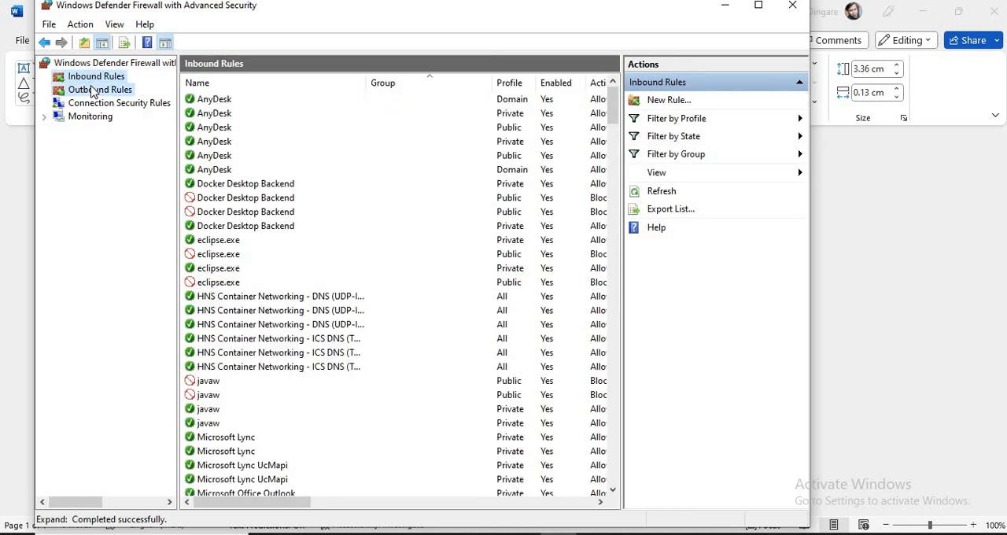
click(93, 90)
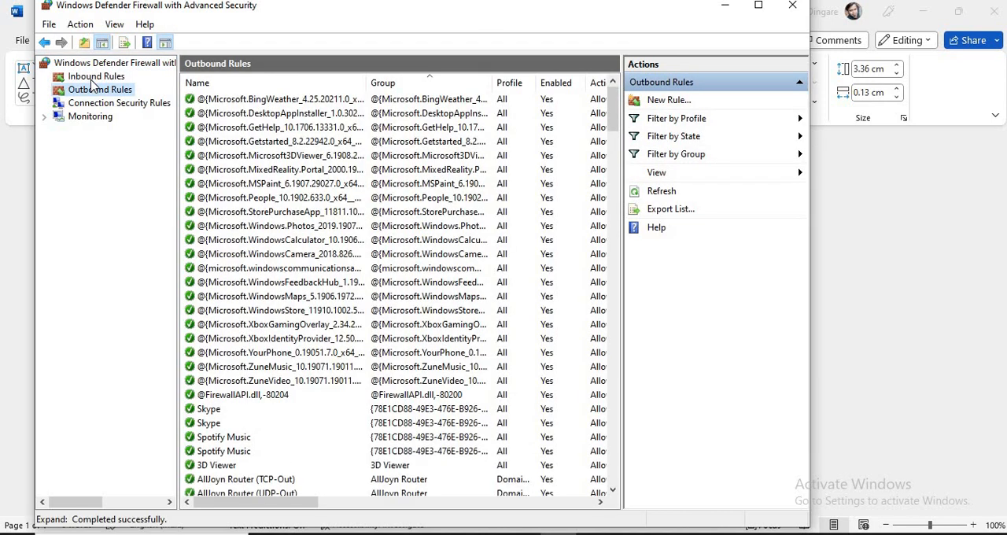
click(93, 78)
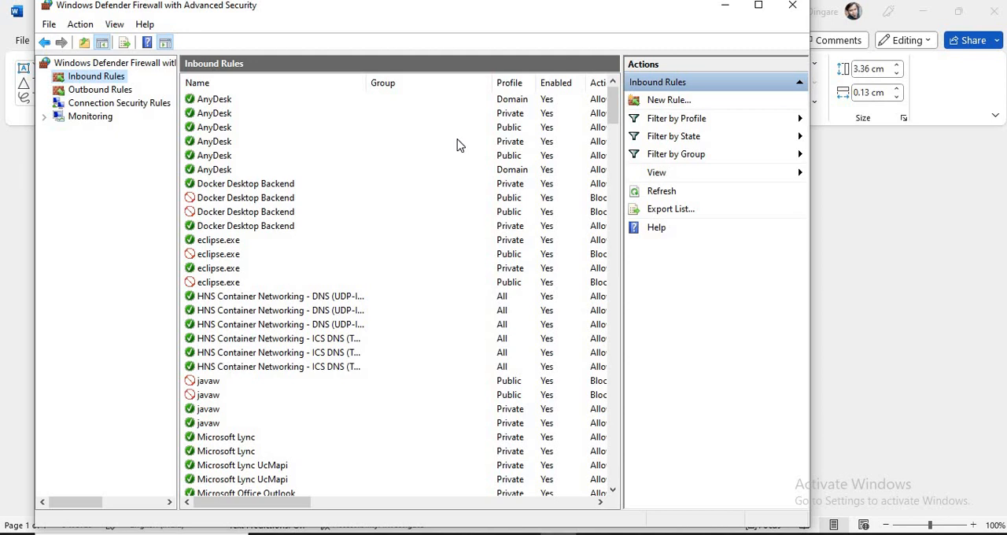
key(super)
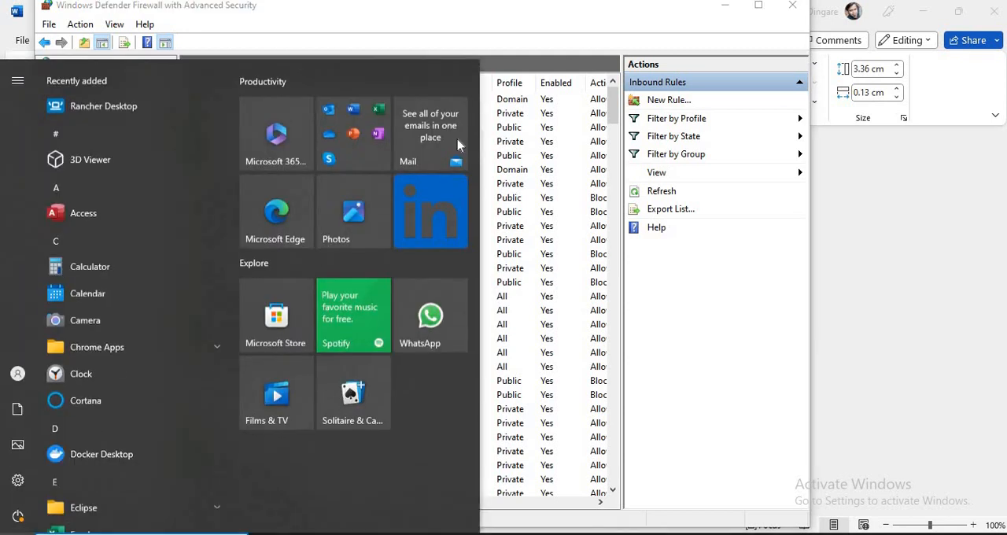
text(notepad)
key(Return)
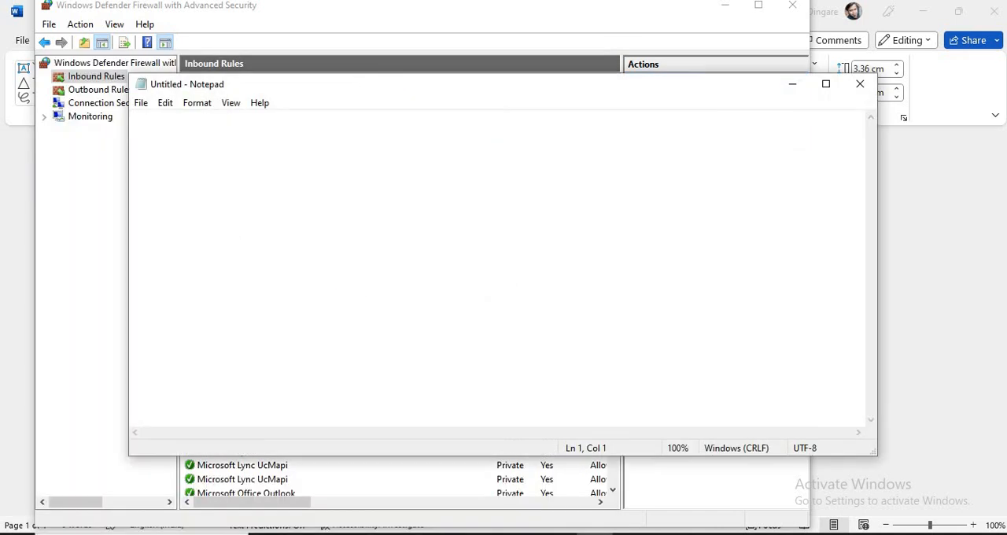
text(http)
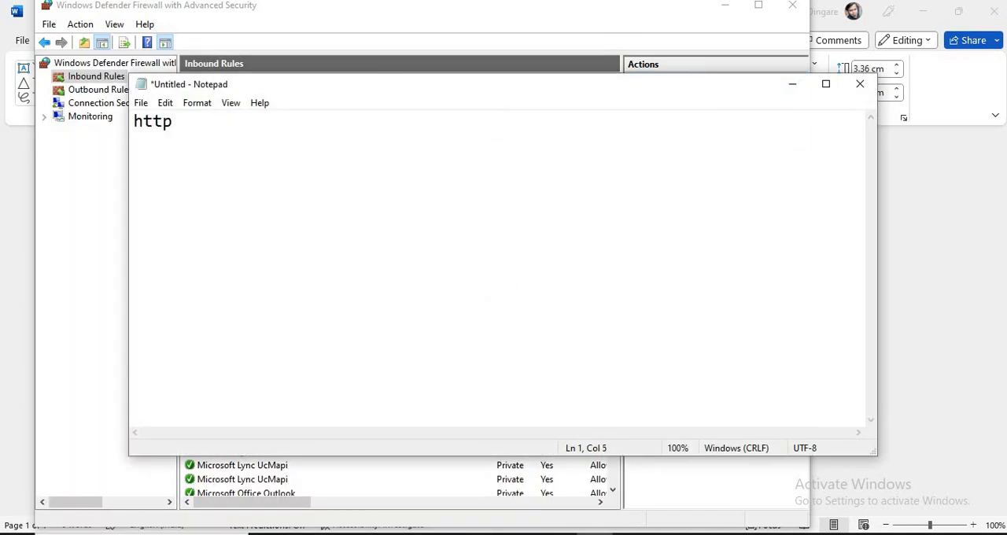
text(://)
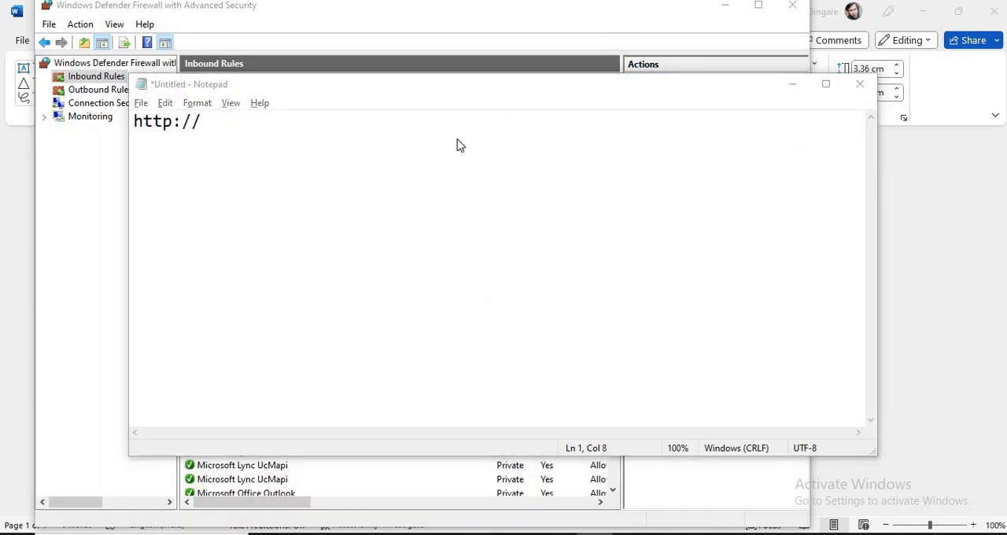
key(alt+Tab)
key(alt+Tab)
text(10)
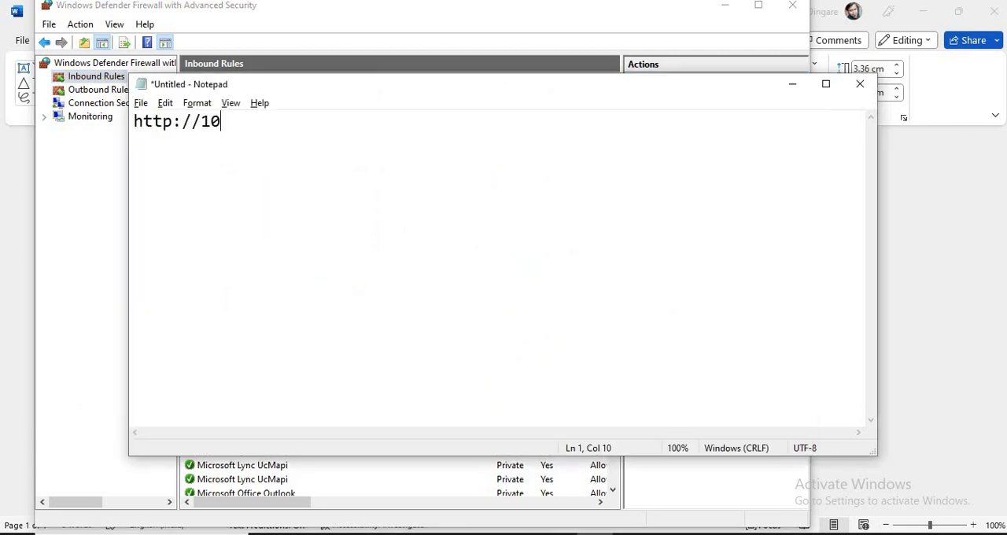
text(.8.9.7:8081)
key(ctrl+a)
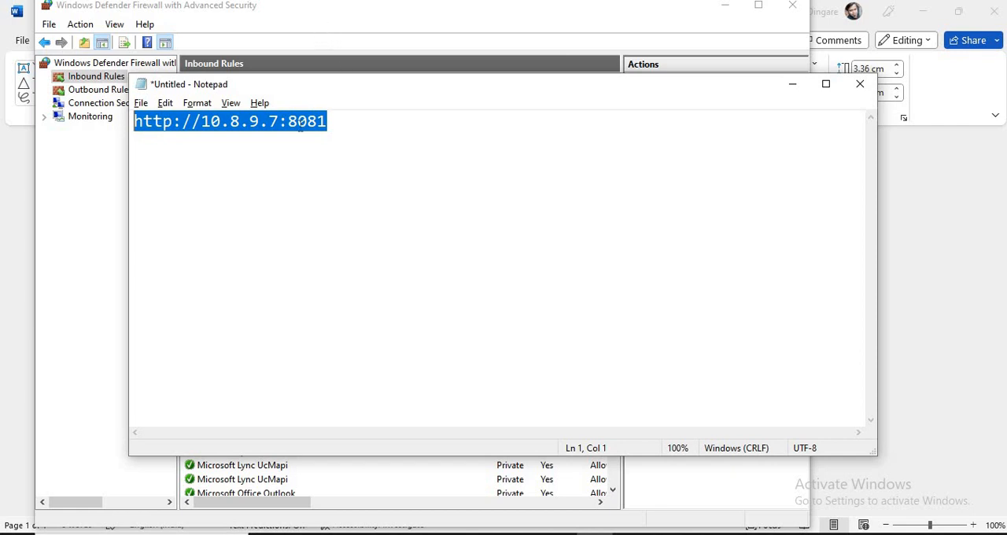
drag(287, 121, 332, 127)
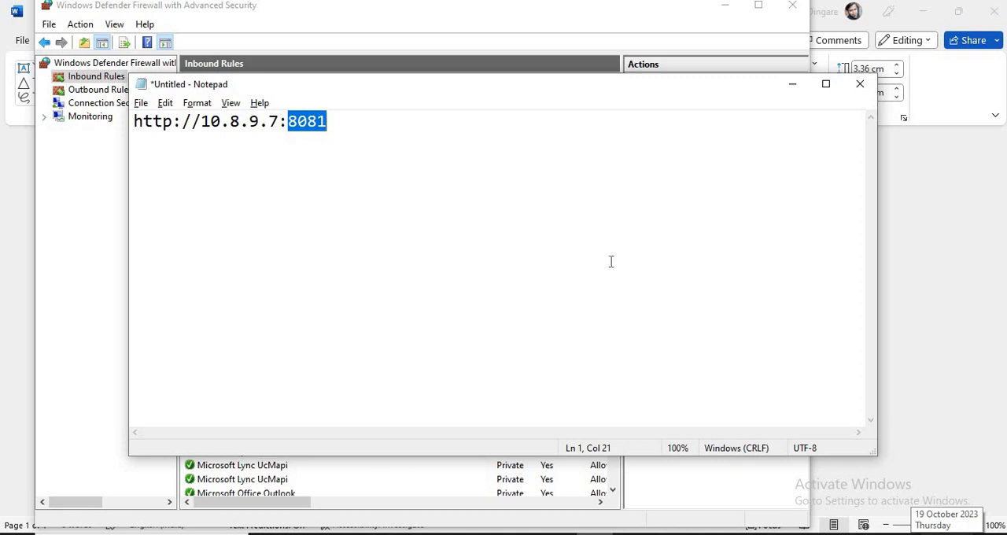
Step: Highlight the whole URL in Notepad, its IP address 10.8.9.7 alone, and the address together with port 8081
click(330, 124)
key(ctrl+a)
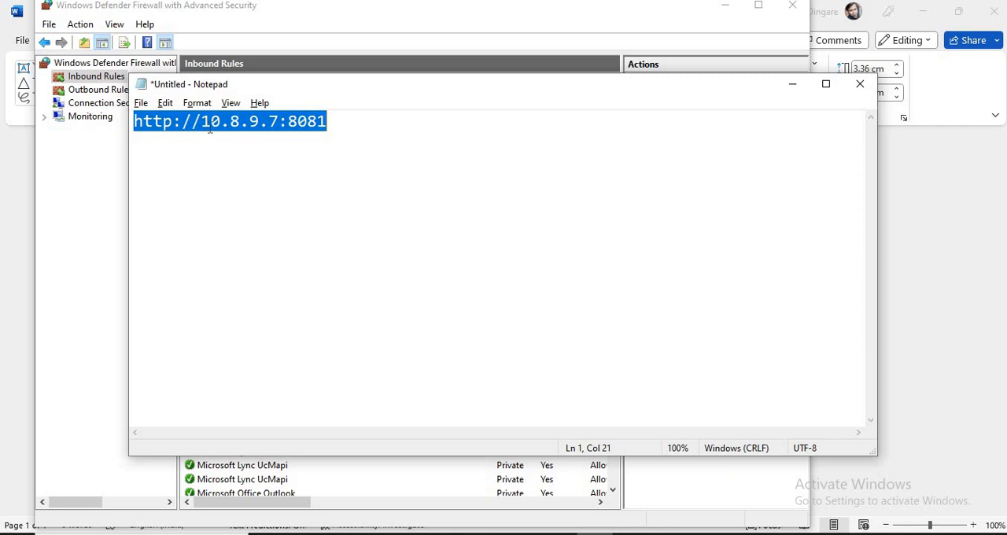
drag(201, 127, 279, 130)
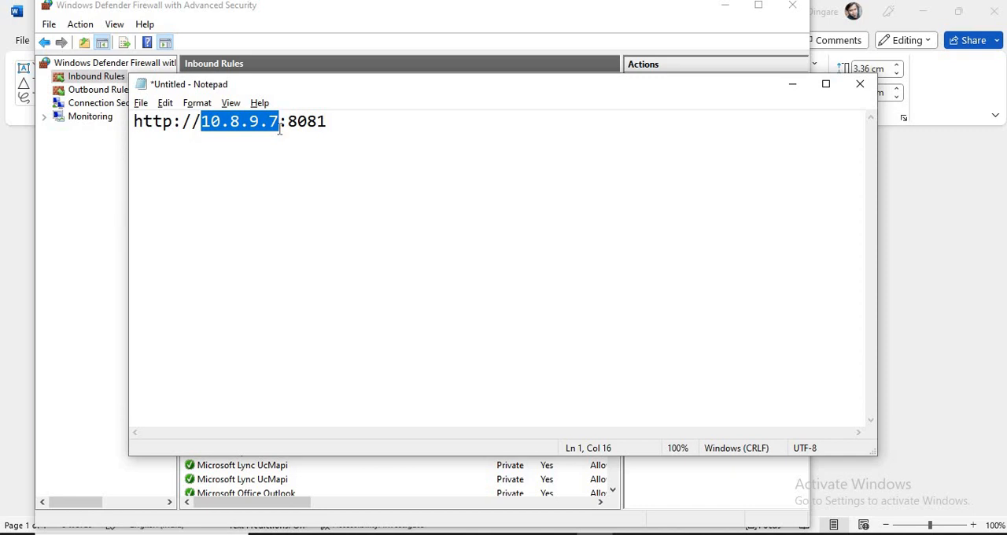
drag(280, 129, 328, 127)
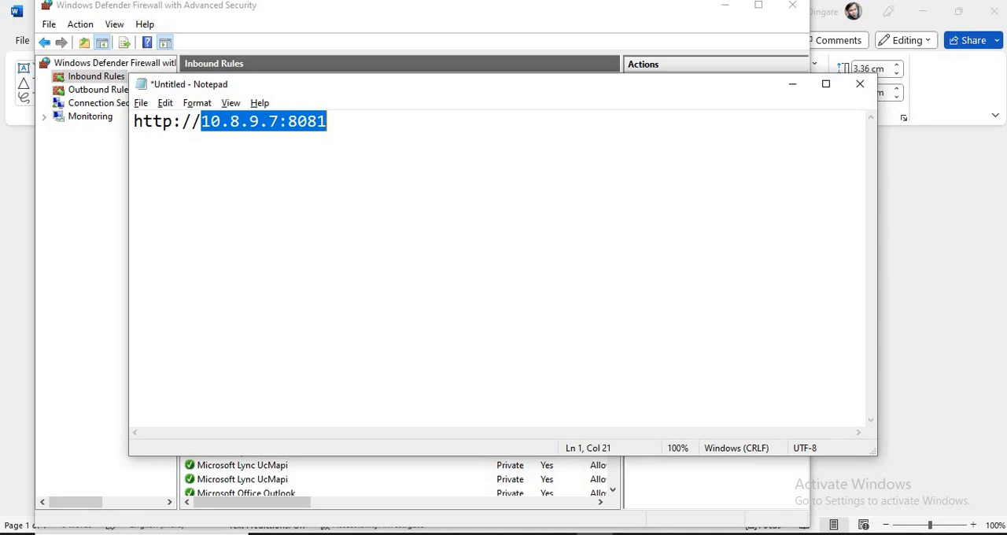
Step: Open Task Manager in its detailed view and examine the process IDs of the running Chrome processes
right_click(694, 534)
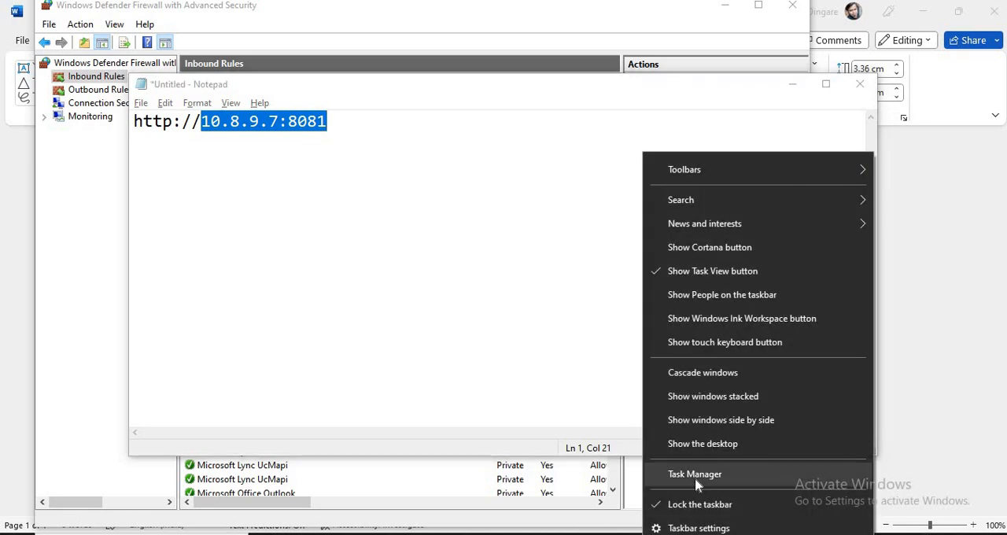
click(695, 474)
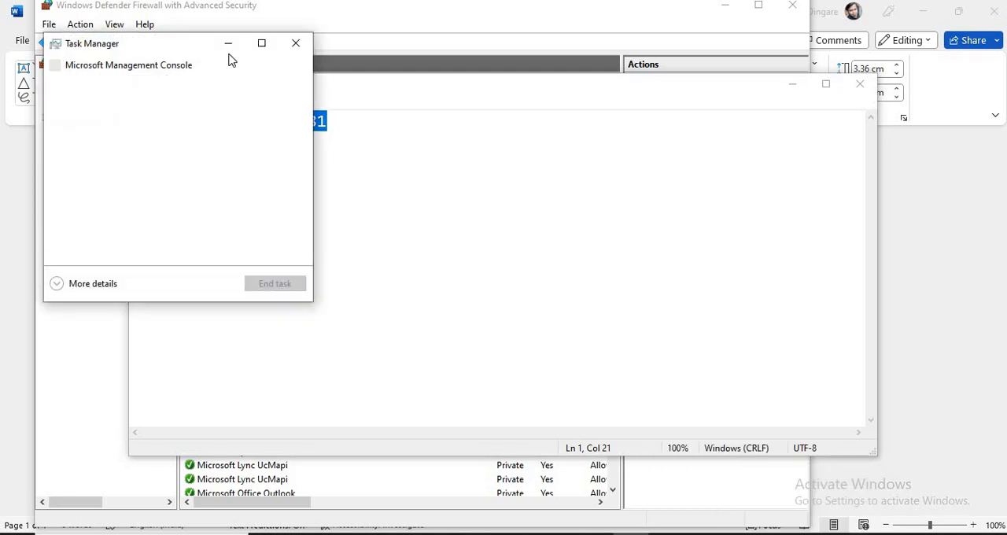
click(263, 47)
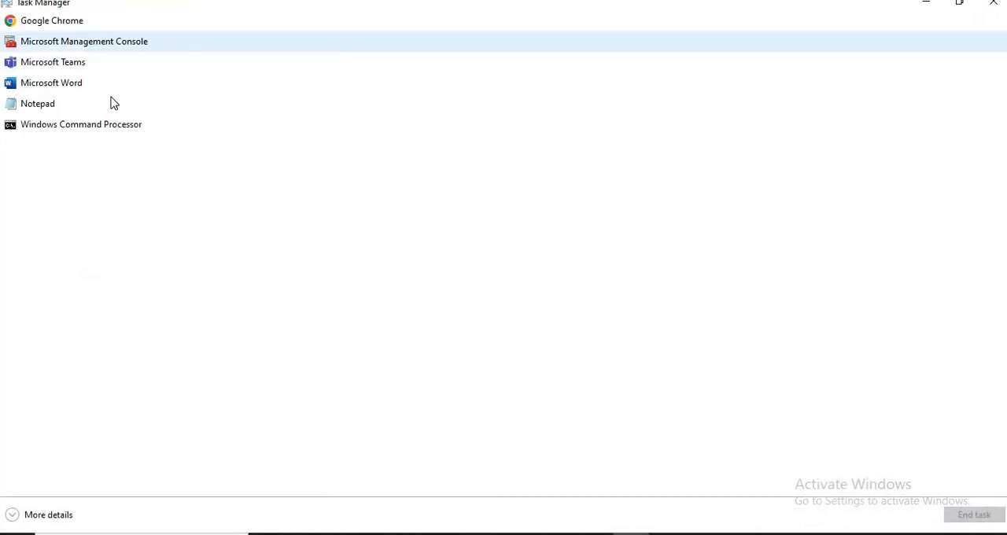
click(48, 516)
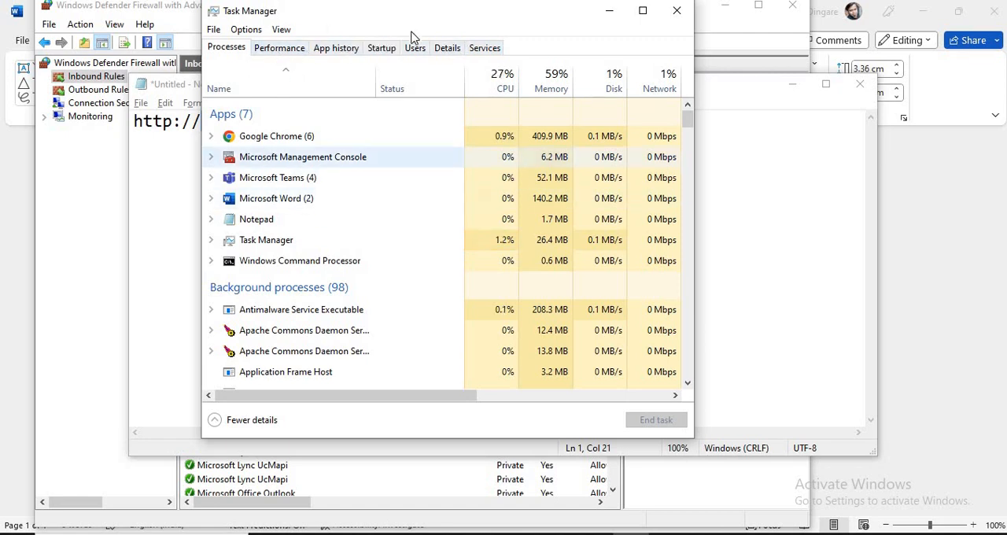
click(447, 49)
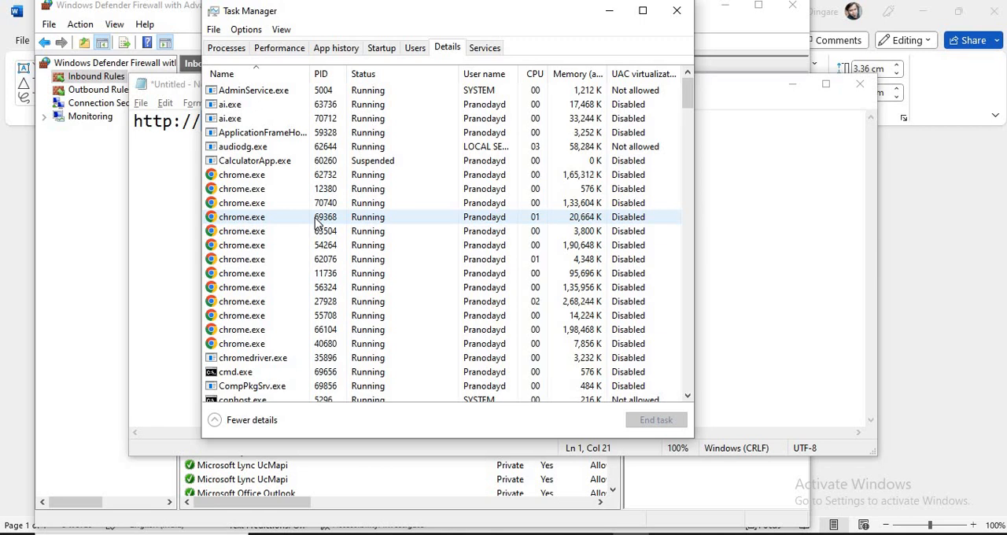
click(316, 223)
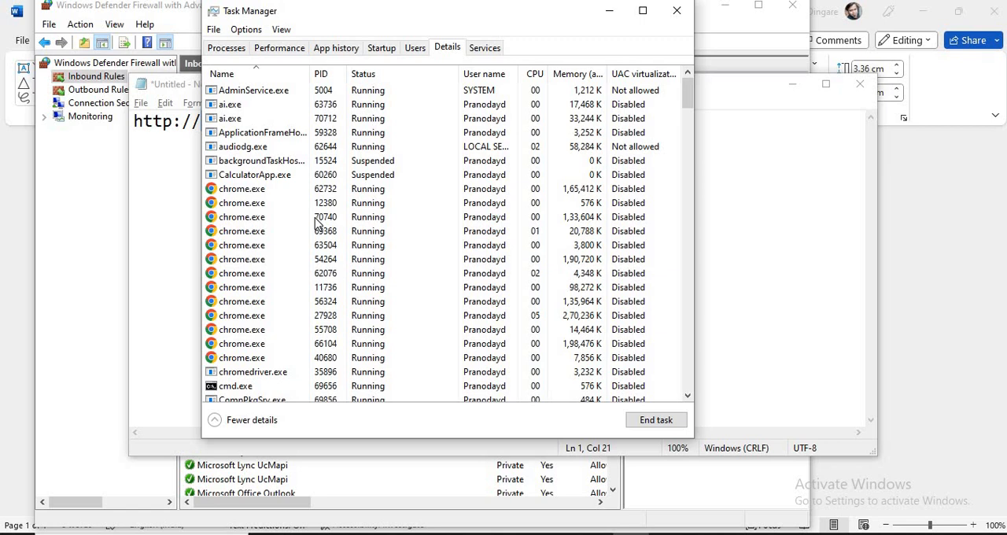
Step: Return to Notepad, select the entire URL, and refer back to the process list in Task Manager once more
key(alt+Tab)
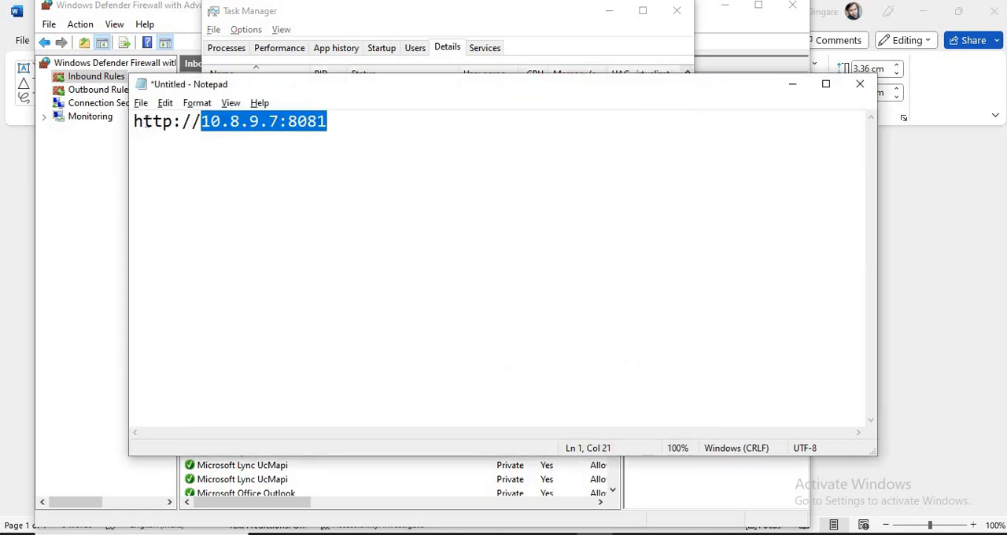
drag(137, 123, 335, 123)
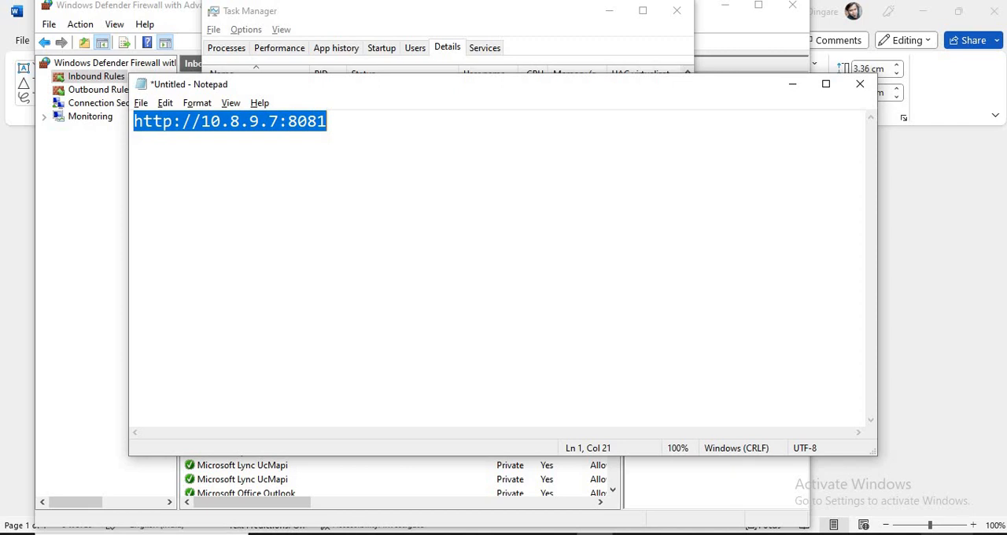
key(alt+Tab)
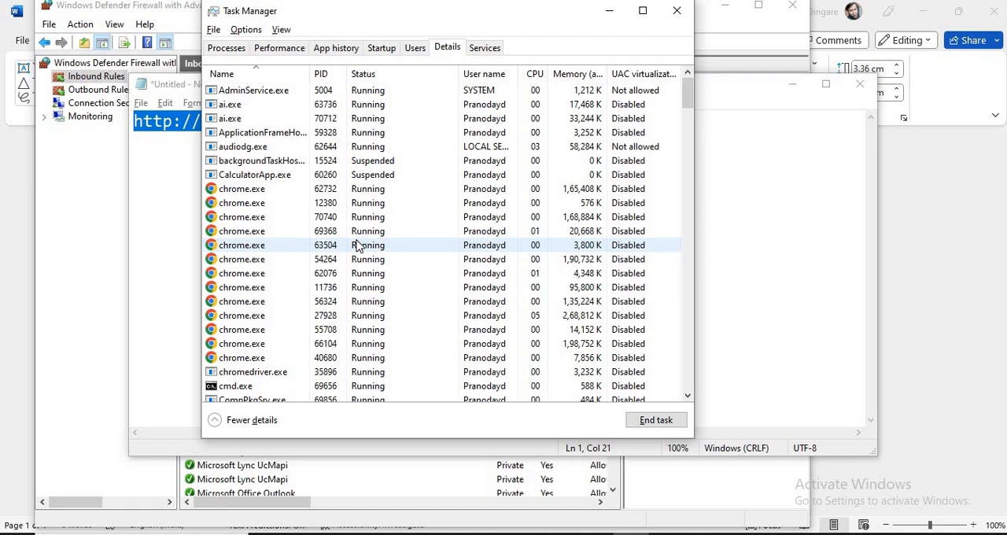
key(alt+Tab)
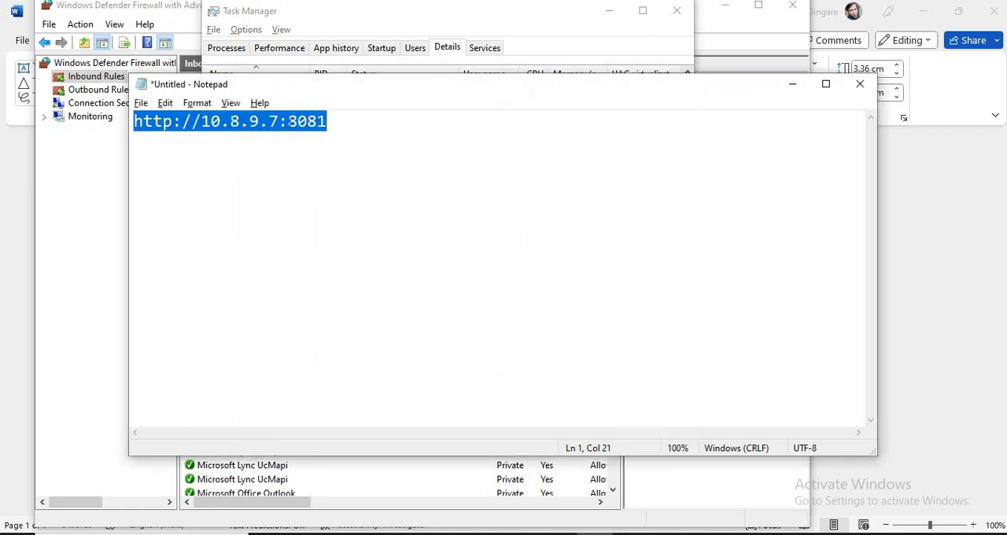
Step: Point out the URL's port 8081 and IP address 10.8.9.7 in turn by selecting each part of the text
drag(288, 121, 330, 125)
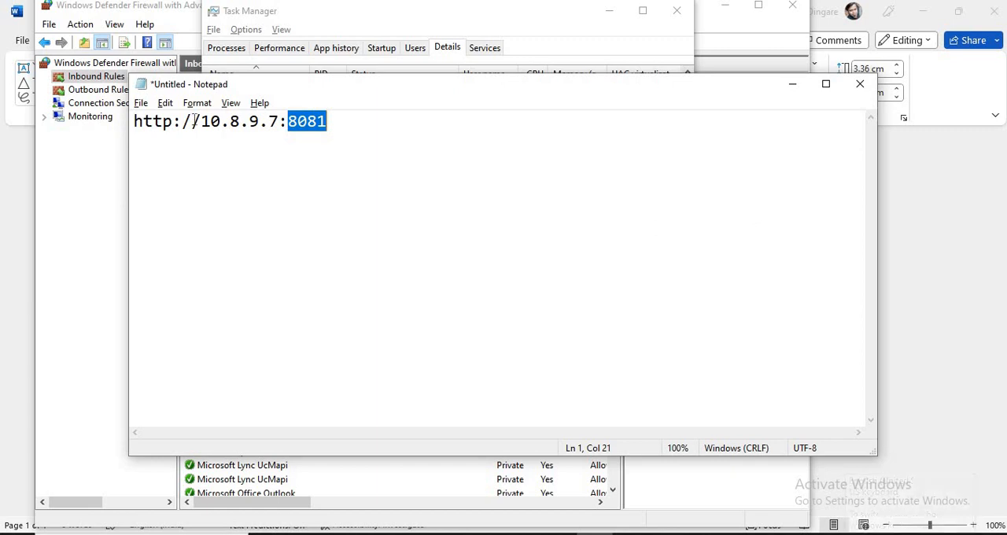
drag(202, 122, 280, 122)
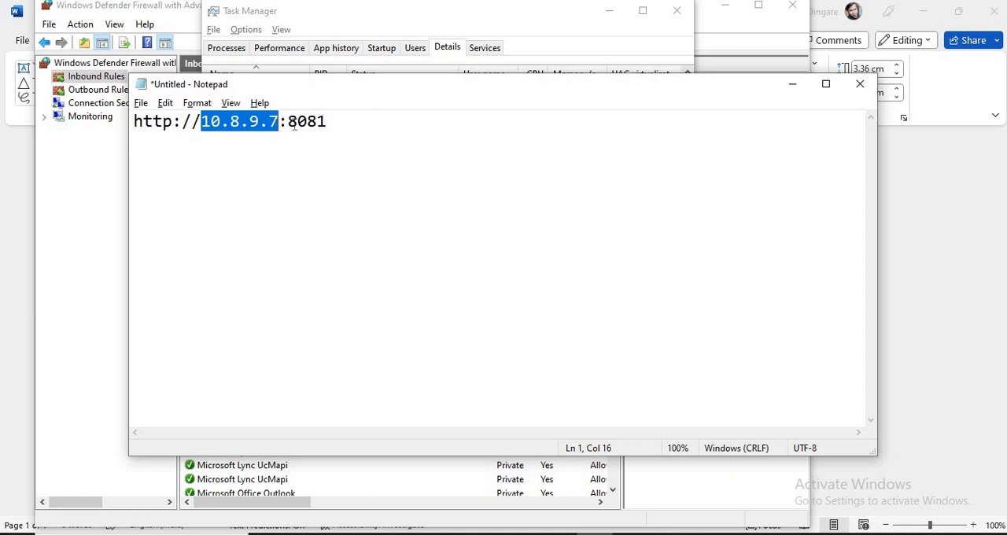
drag(287, 121, 329, 125)
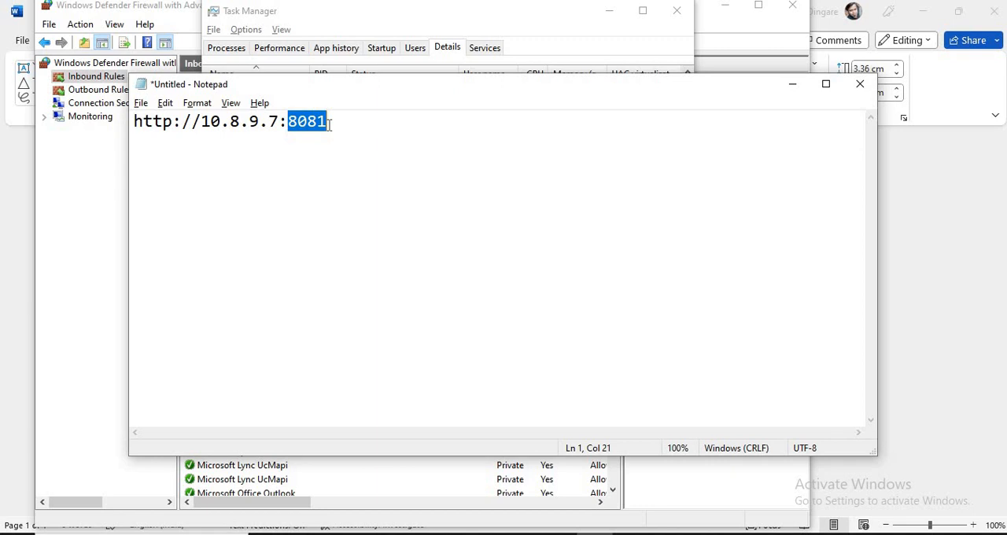
click(329, 125)
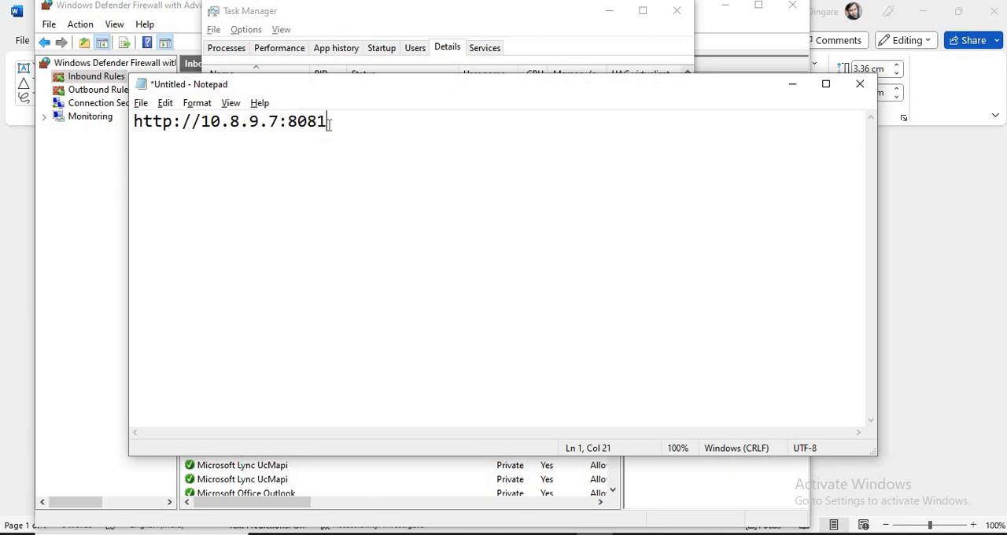
key(shift+Left)
key(shift+Left)
key(shift+Left)
key(shift+Left)
key(shift+Left)
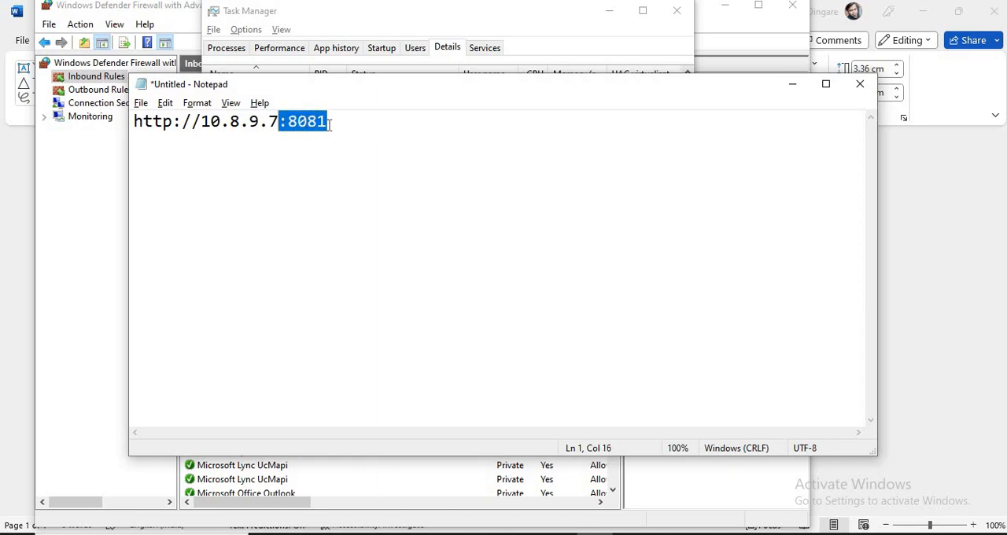
click(329, 125)
Step: Add an empty line below the URL in Notepad and select the full URL line
key(Return)
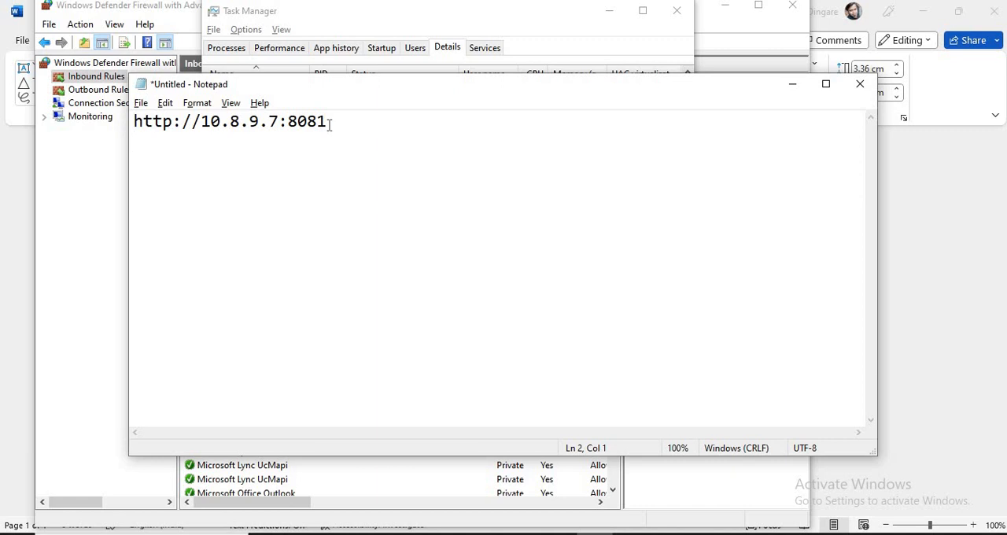
key(Up)
key(shift+Right)
key(shift+Right)
key(shift+Right)
key(shift+Right)
key(shift+Right)
key(shift+Right)
key(shift+Right)
key(shift+Right)
key(shift+Right)
key(shift+Right)
key(shift+Right)
key(shift+Right)
key(shift+Right)
key(shift+Right)
key(shift+Right)
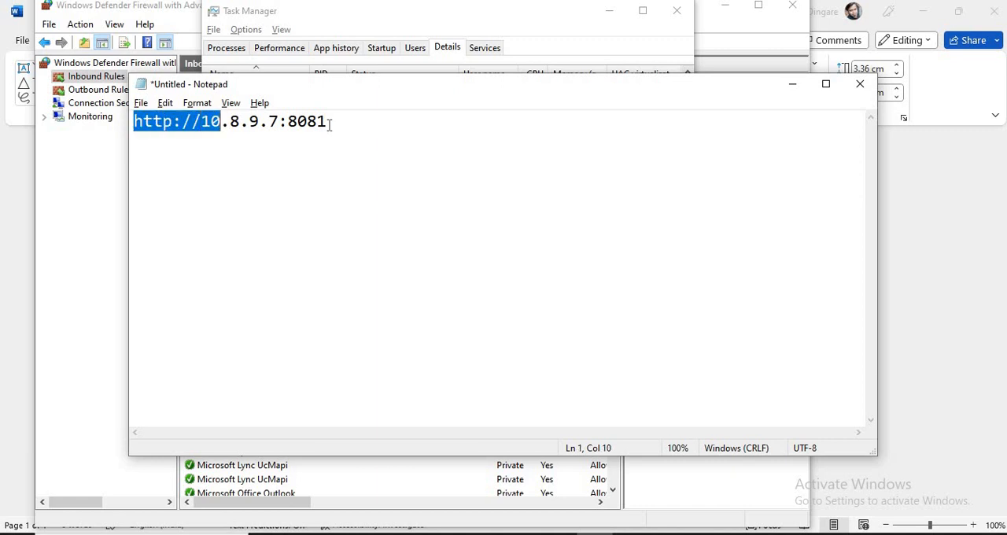
key(shift+Right)
key(shift+Right)
key(shift+Right)
key(shift+Right)
key(shift+Right)
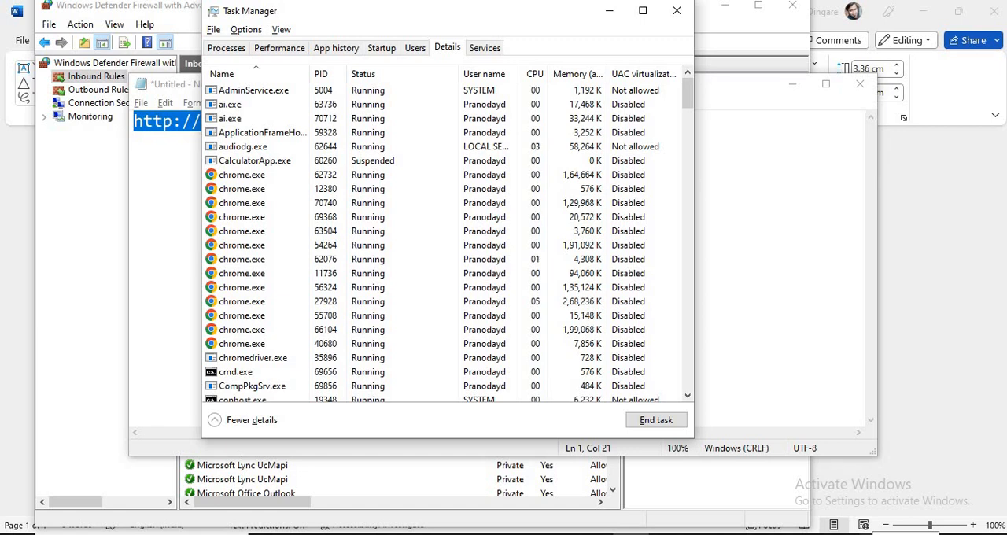
Step: Switch to Windows Defender Firewall and compare the outbound rules with the inbound rules, ending on the inbound rules
key(alt+Tab)
key(Tab)
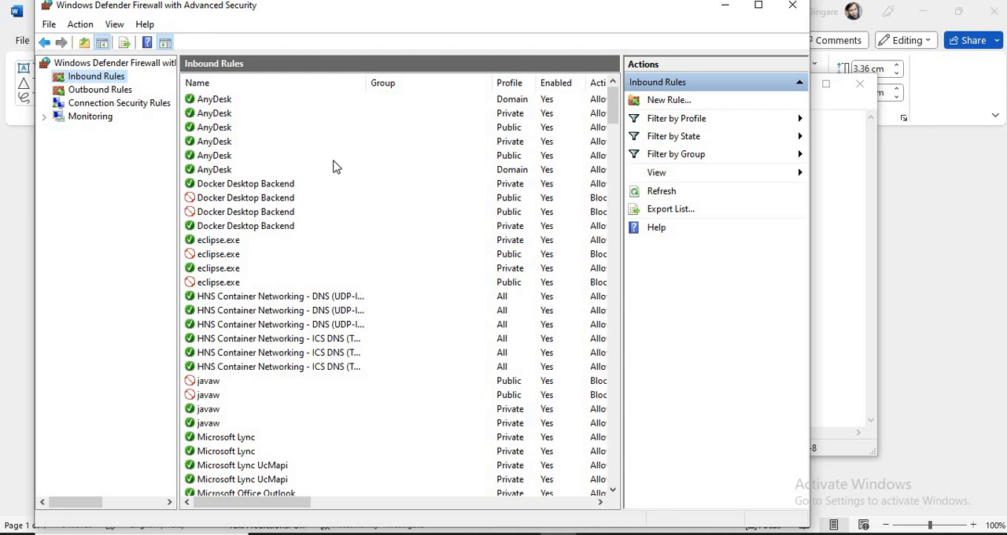
click(83, 93)
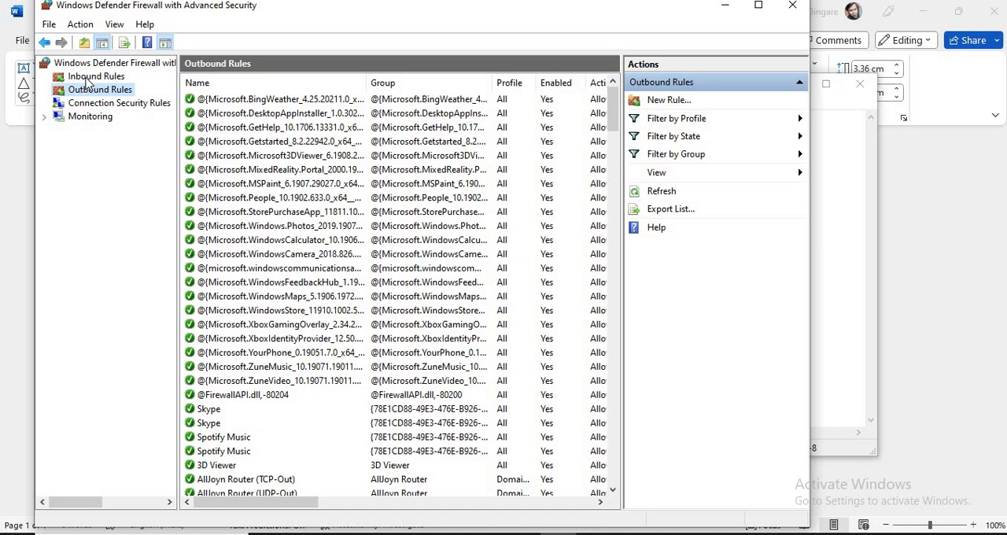
click(88, 78)
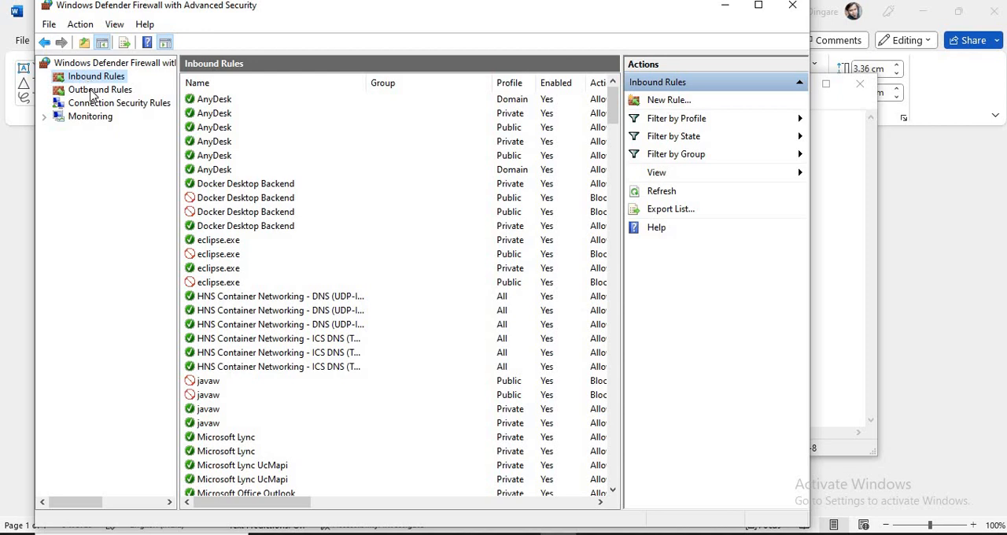
click(93, 92)
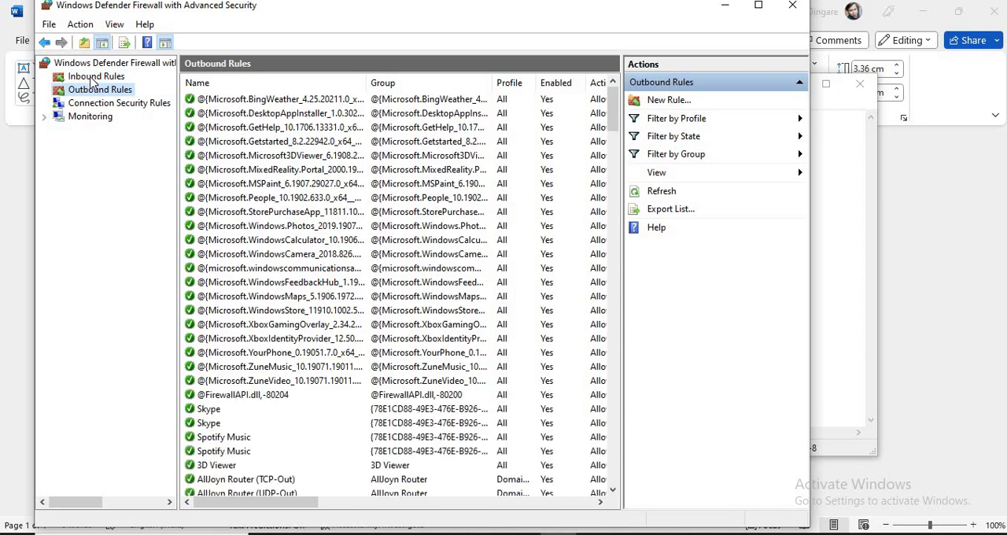
click(91, 80)
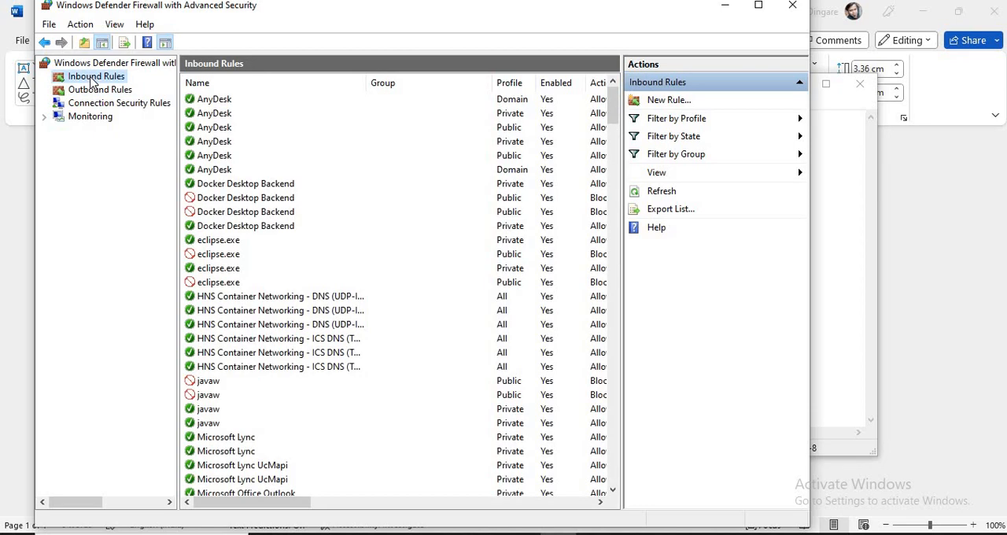
Step: Switch back to Notepad and select only the port number 8081 at the end of the URL
key(alt+Tab)
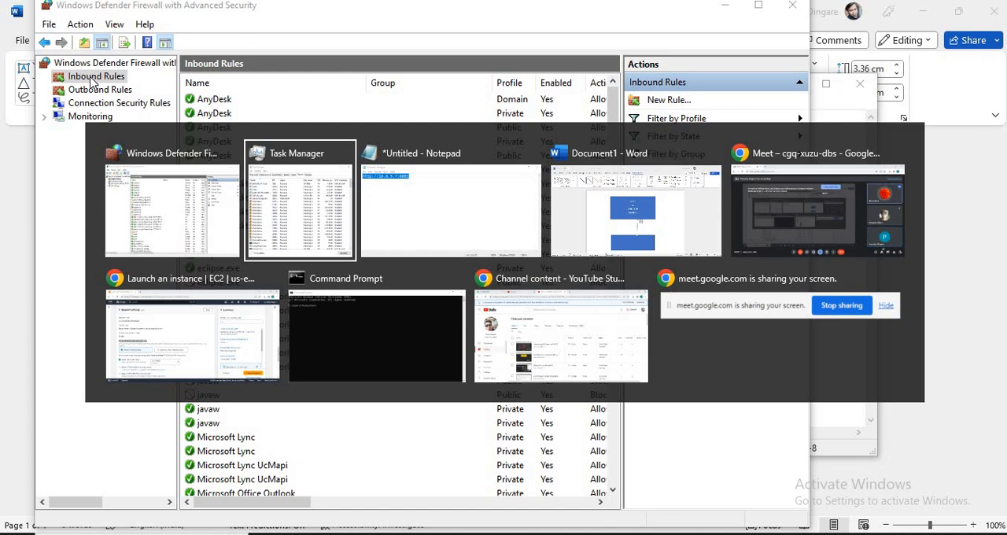
key(alt+Tab)
key(End)
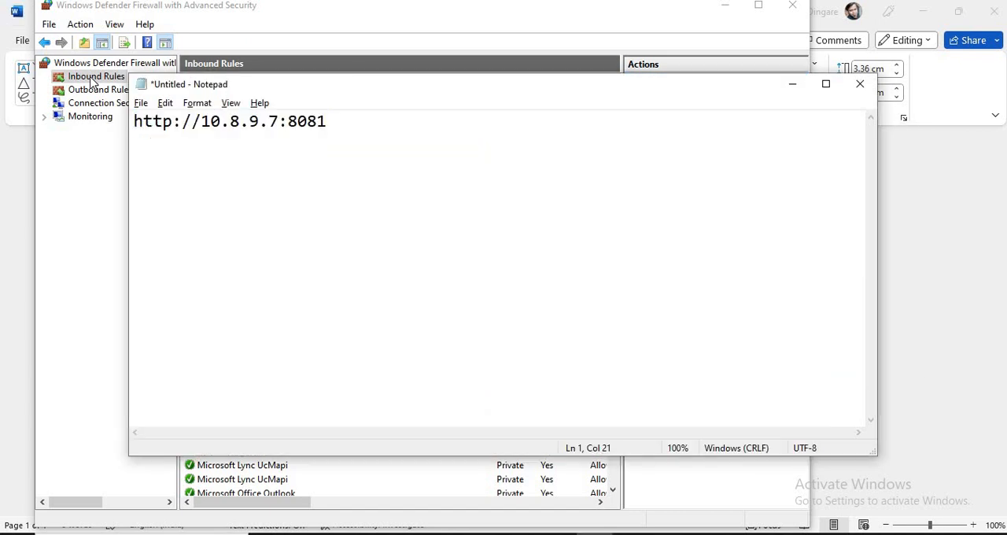
key(Return)
key(Up)
key(End)
key(shift+Left)
key(shift+Left)
key(shift+Left)
key(shift+Left)
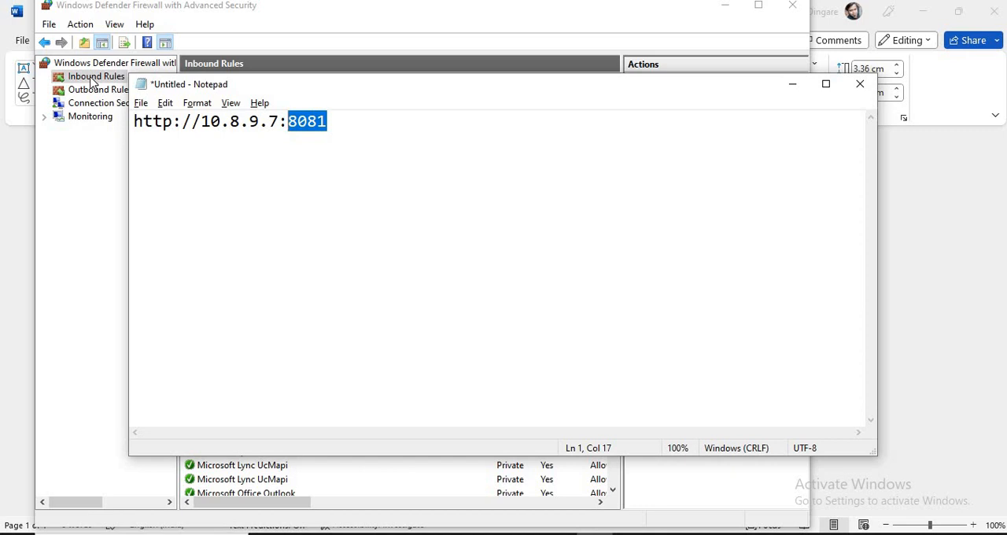
Step: Look at the Google Meet call window and return to the firewall's inbound rules
key(alt+Tab)
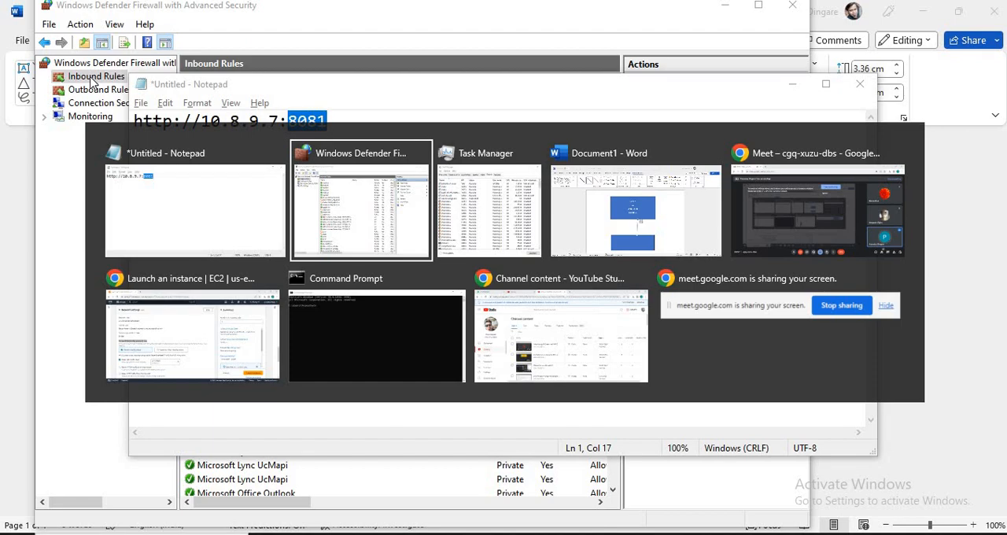
key(alt+Tab)
key(alt+Tab)
key(alt+Tab)
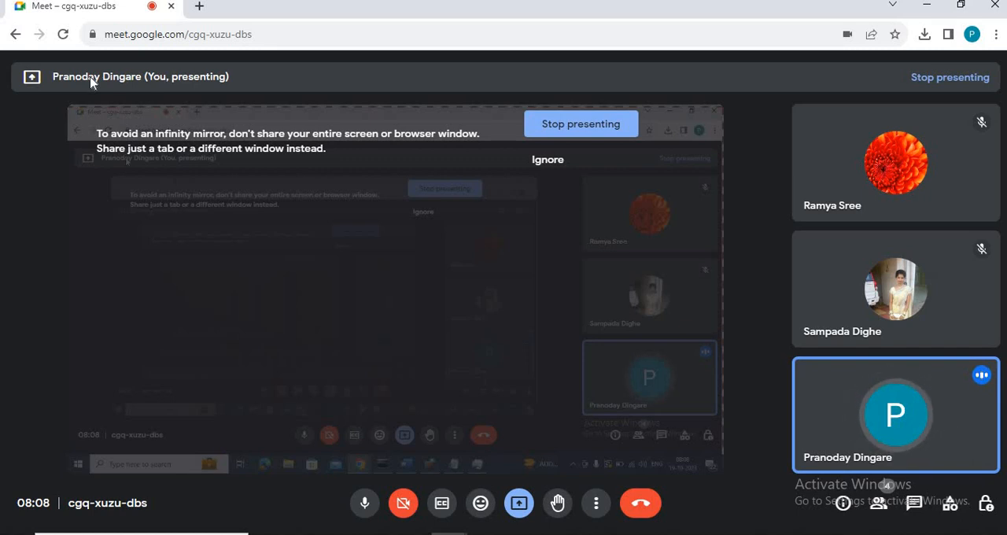
key(alt+Tab)
key(alt+Tab)
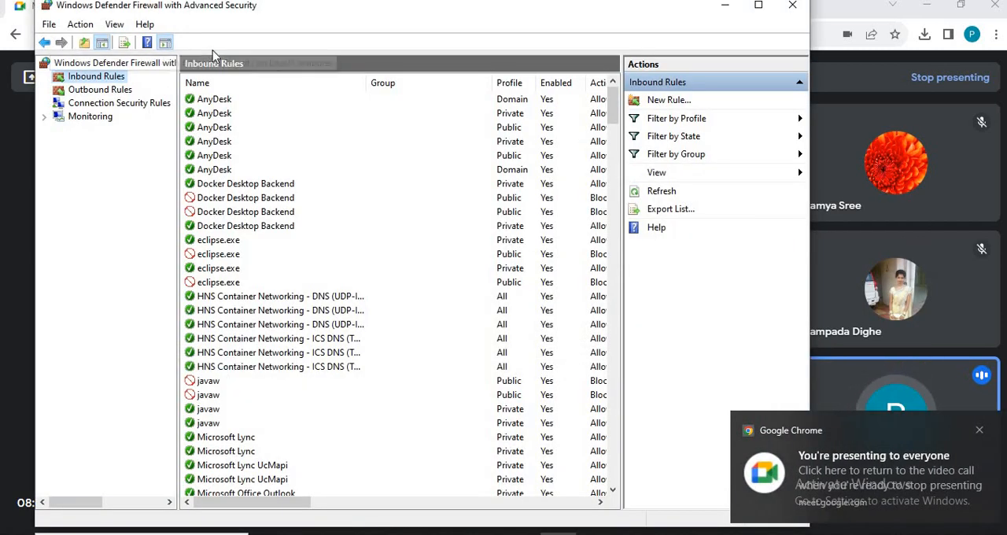
Step: Switch to the Word diagram and select the IP address 10.9.5.6 in the EC2 rectangle
key(alt+Tab)
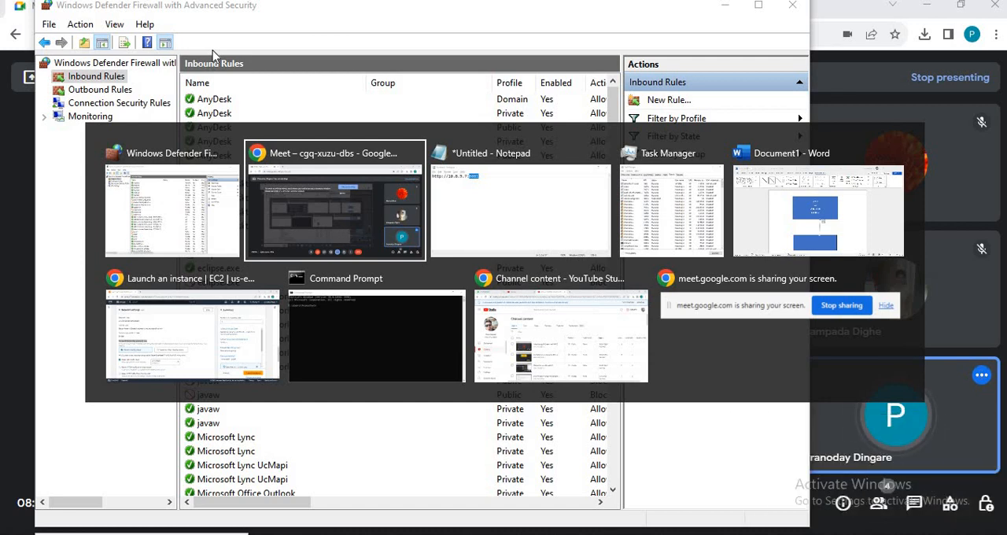
key(alt+Tab)
key(alt+Tab)
key(alt+Tab)
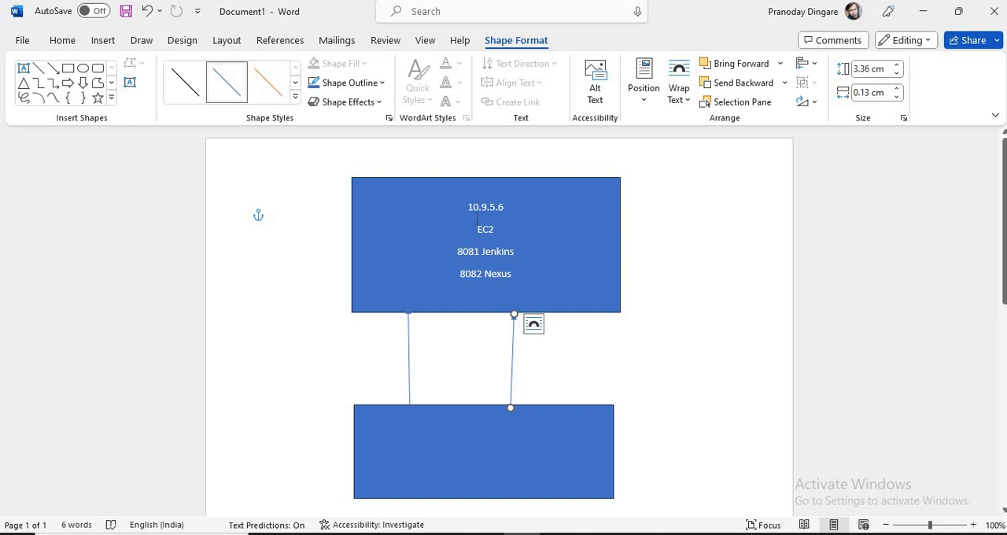
drag(469, 208, 504, 215)
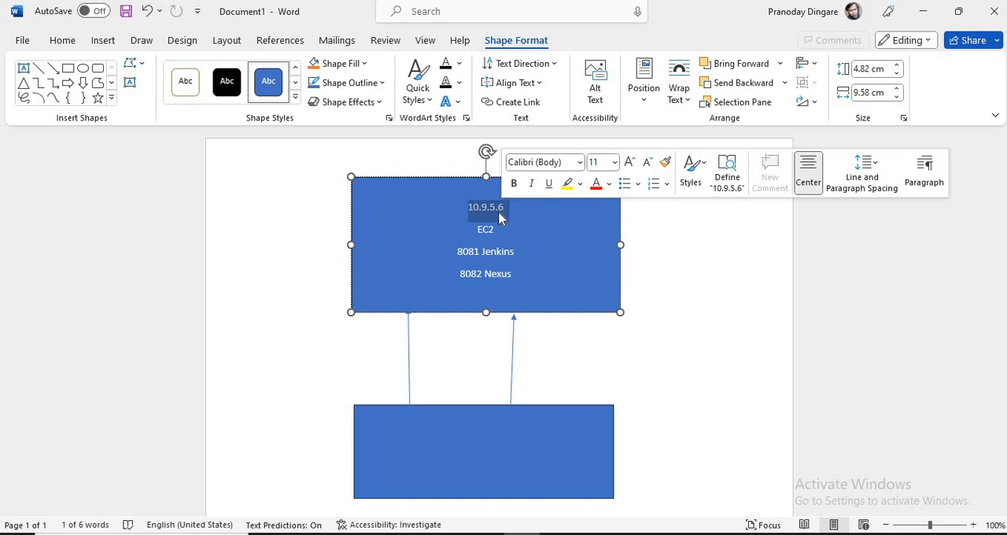
Step: Select port number 8081 and then port number 8082 in the EC2 rectangle
double_click(473, 254)
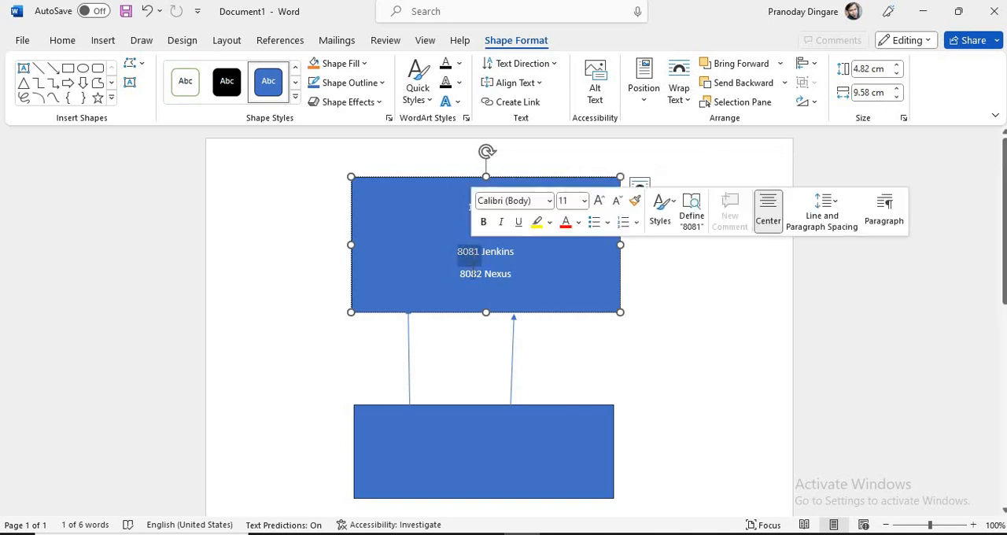
double_click(471, 274)
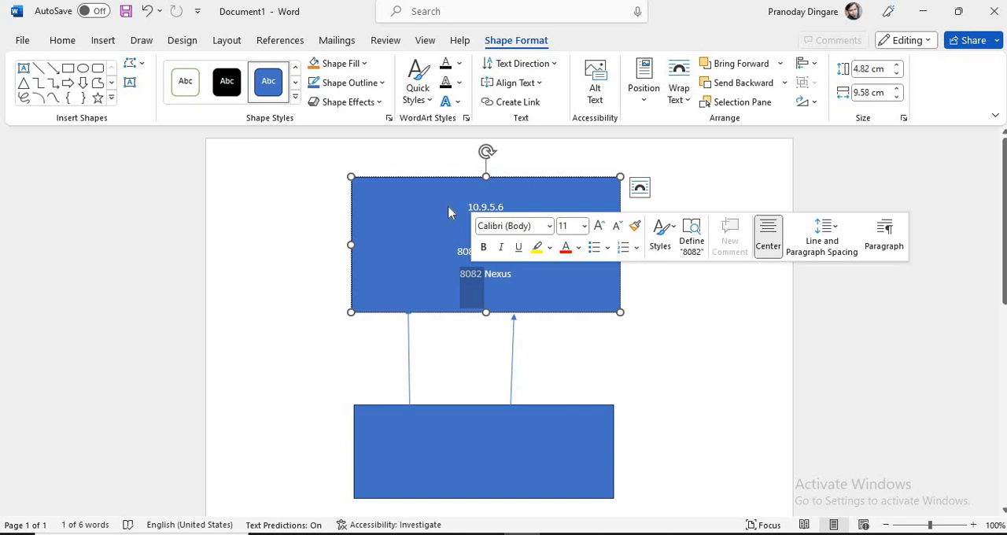
Step: Switch to the EC2 launch page and highlight the Firewall (security groups) heading, followed by the SSH traffic option's label
key(alt+Tab)
key(alt+Tab)
key(alt+Tab)
key(alt+Tab)
key(alt+Tab)
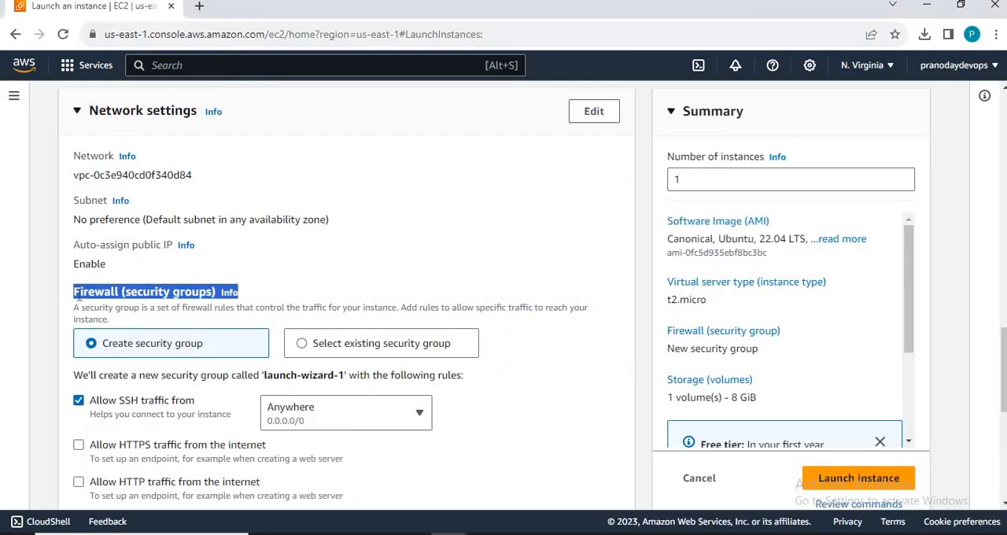
drag(79, 293, 216, 297)
key(alt+Tab)
click(50, 399)
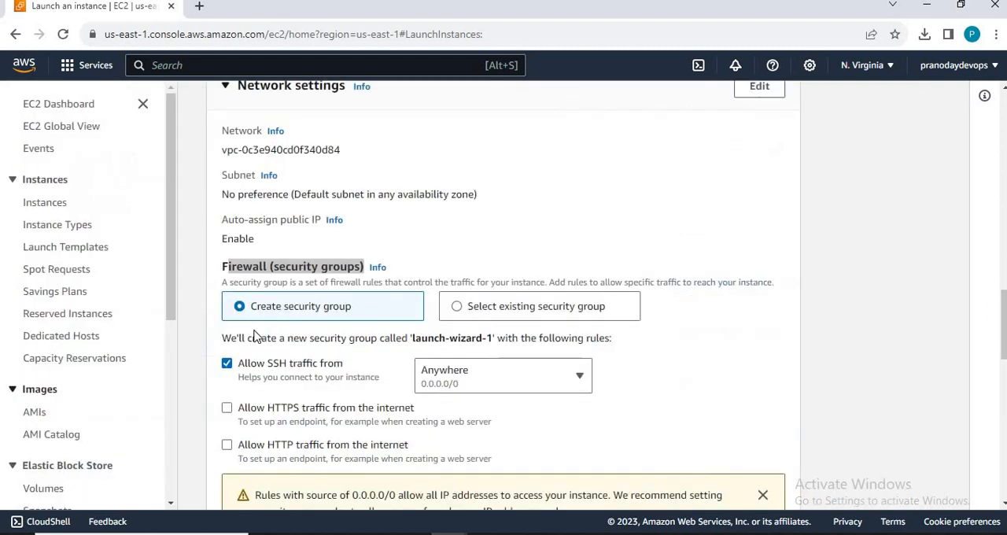
click(338, 291)
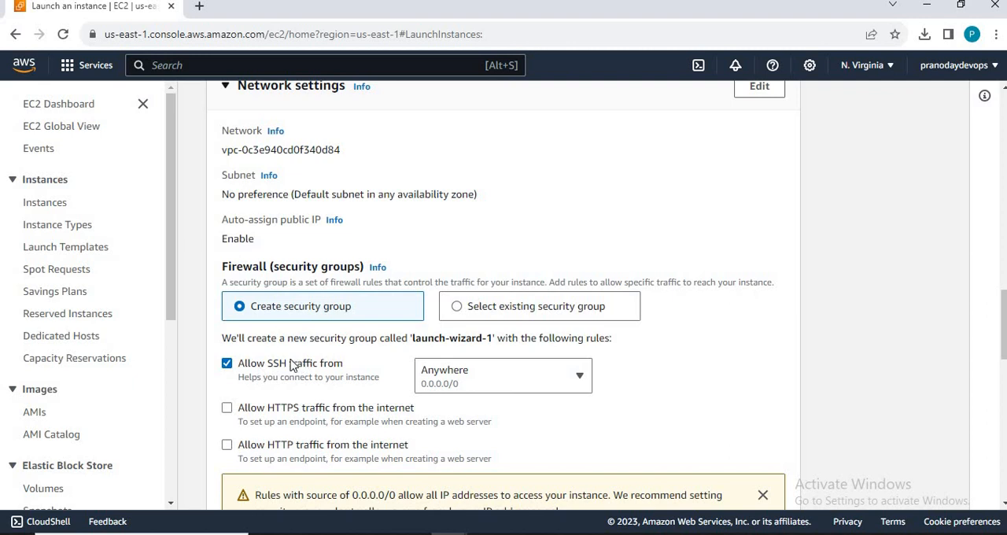
drag(272, 363, 343, 366)
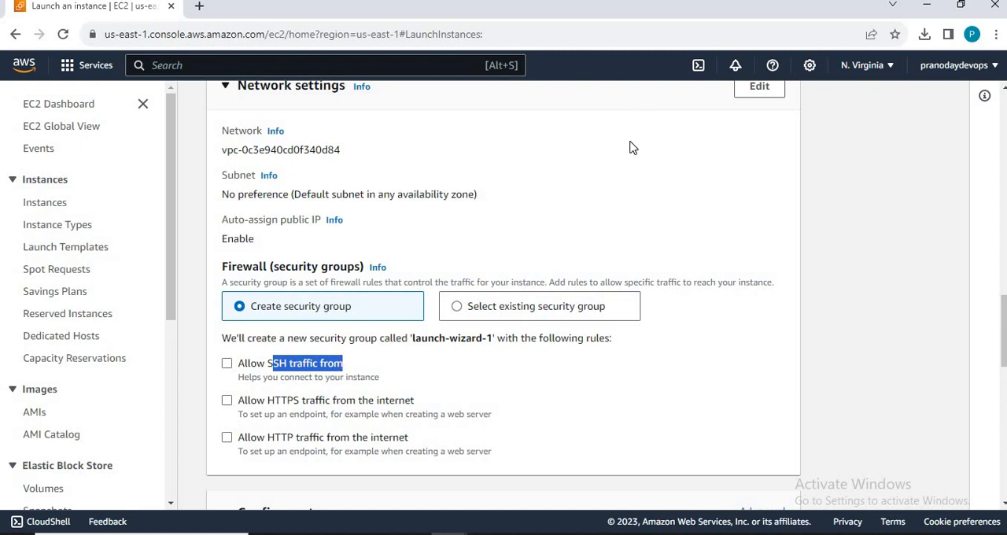
Step: Switch to Command Prompt, enter ssh at the prompt without running it, and return to the EC2 launch page
key(alt+Tab)
key(alt+Tab)
key(alt+Tab)
key(alt+Tab)
key(alt+Tab)
key(alt+Tab)
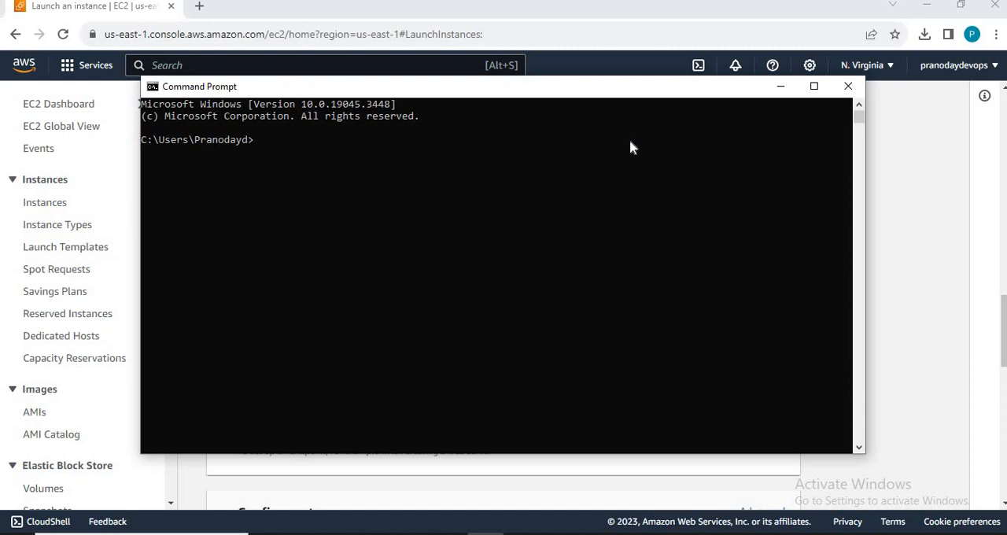
text(ssh)
key(alt+Tab)
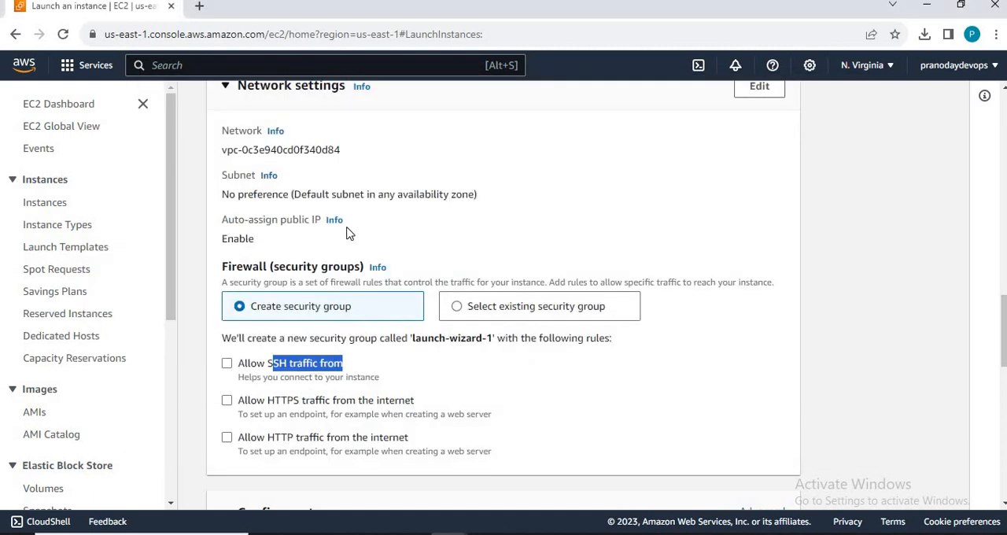
key(alt+Tab)
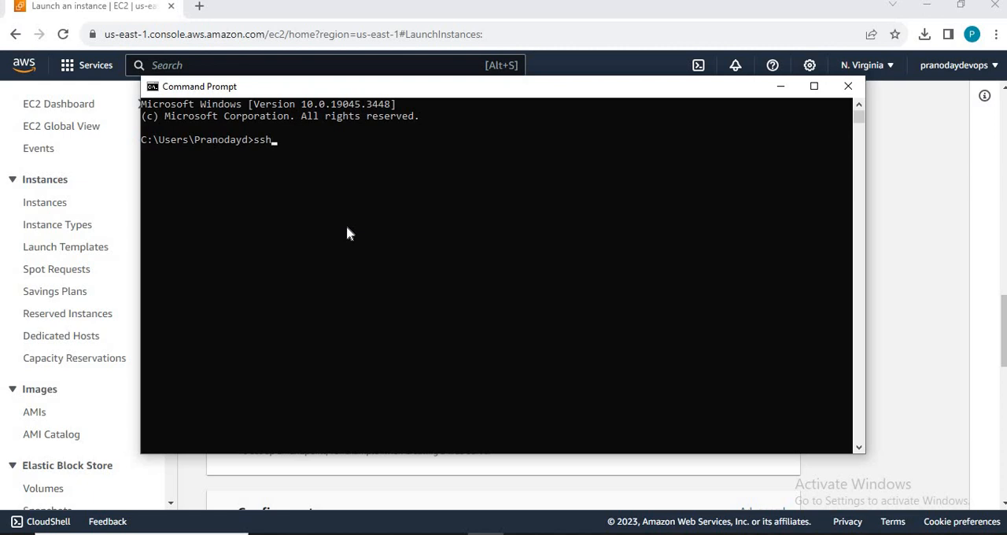
key(alt+Tab)
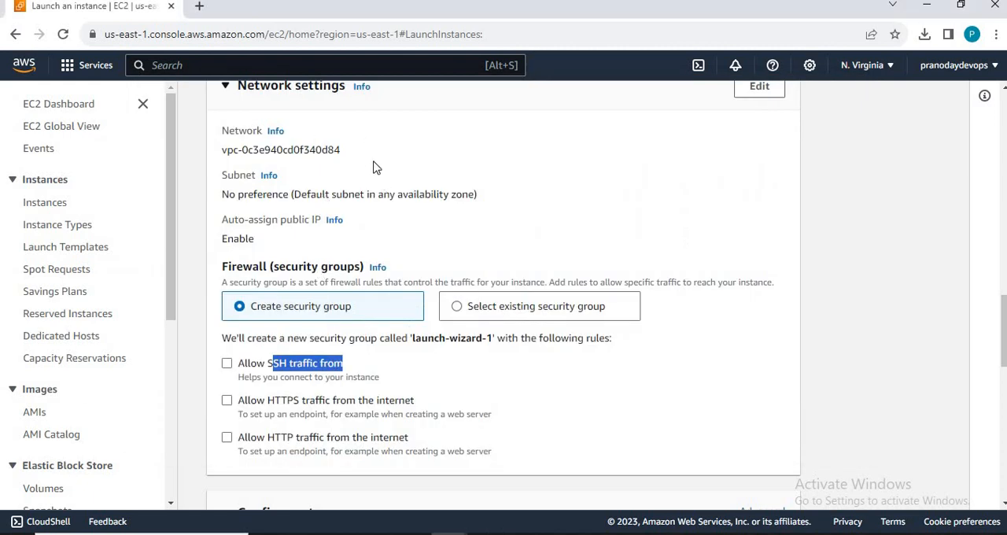
Step: Switch to the Word diagram and add the line "SSH server 22" below 8082 Nexus in the EC2 rectangle
key(alt+Tab)
key(Tab)
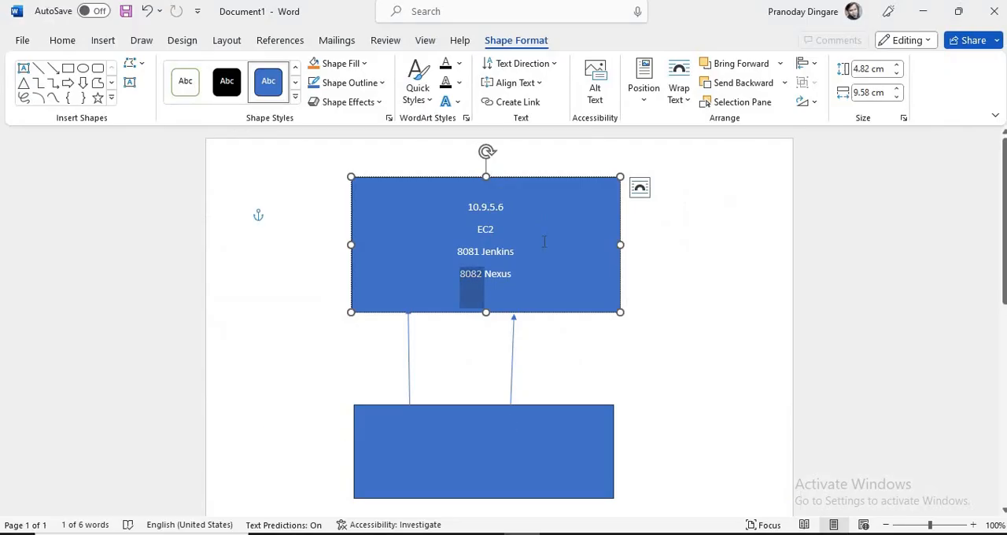
click(545, 274)
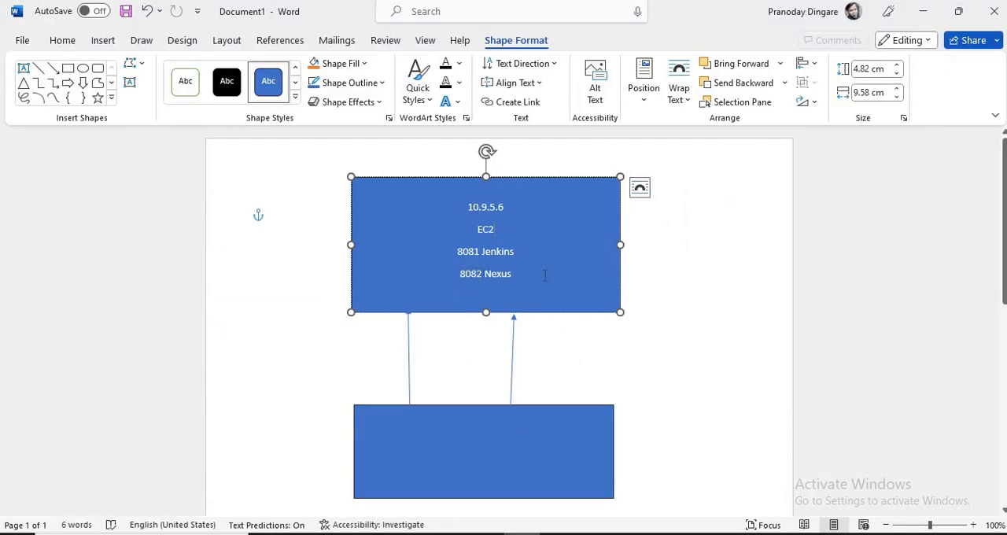
key(Return)
text(SS)
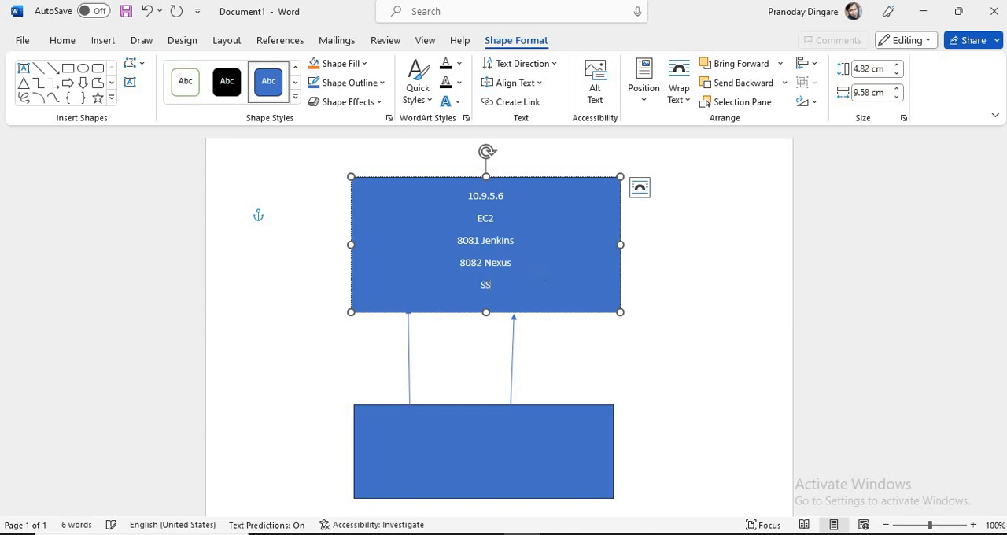
text(H server 22)
Step: Alternate between the empty lower rectangle and the EC2 rectangle, ending with the SSH port number 22 selected
click(560, 443)
click(547, 238)
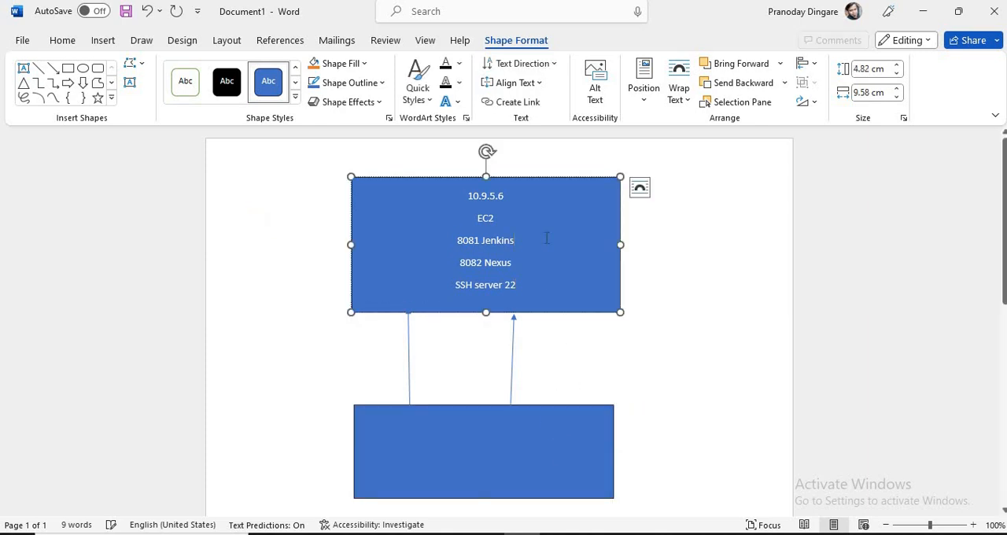
click(489, 454)
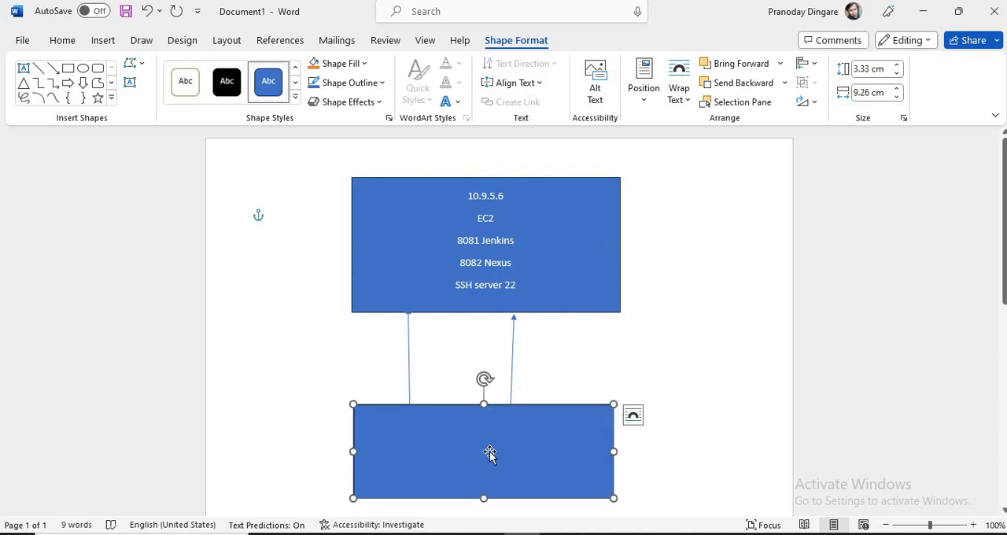
click(564, 186)
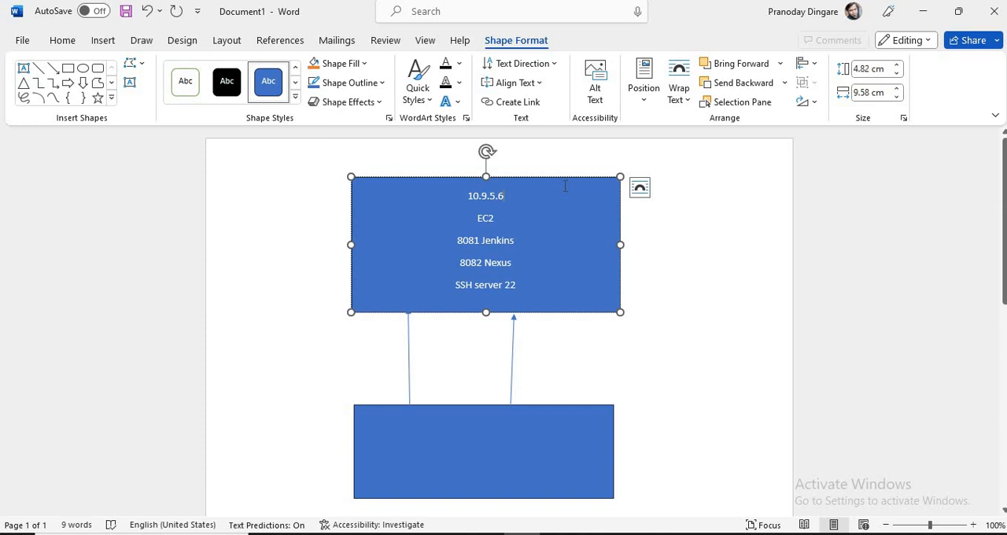
click(547, 445)
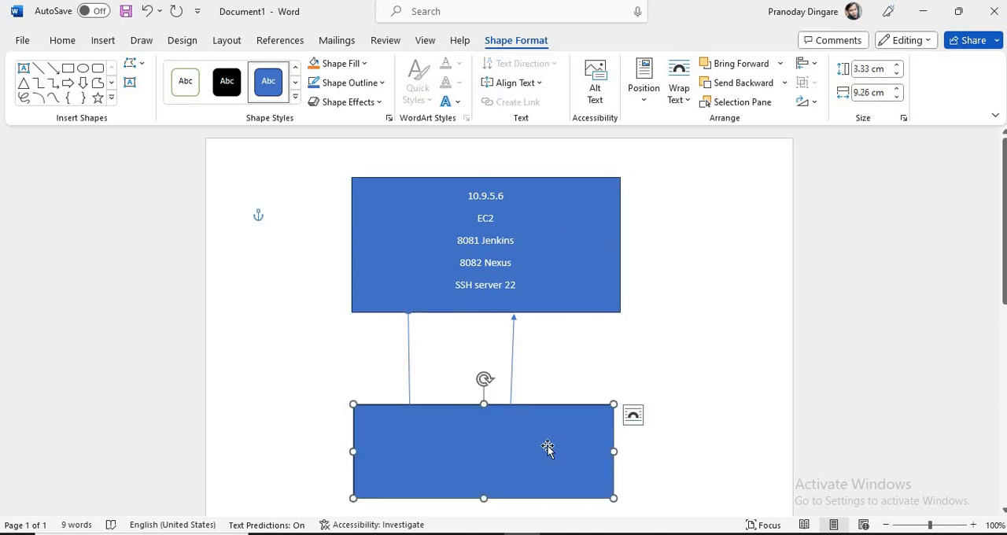
click(557, 271)
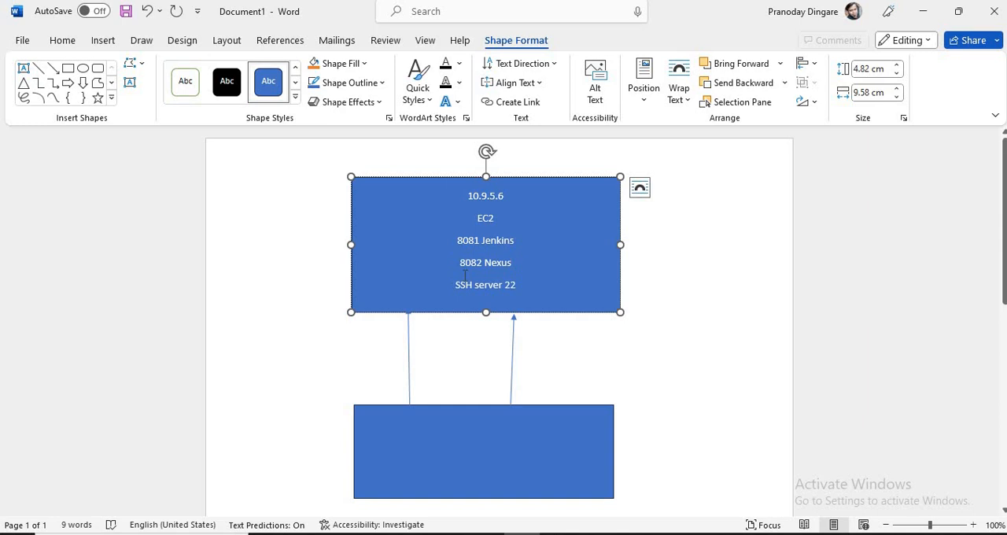
click(493, 458)
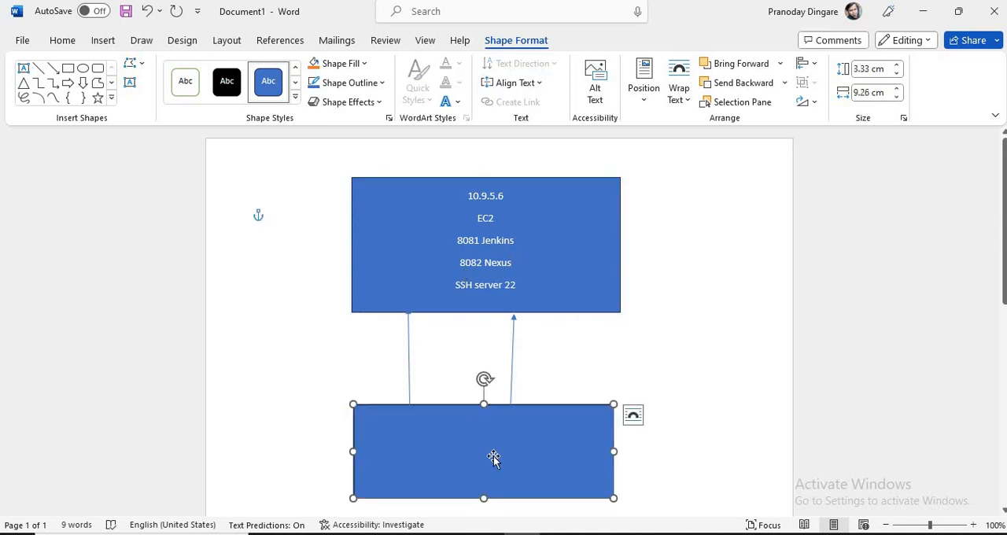
click(537, 212)
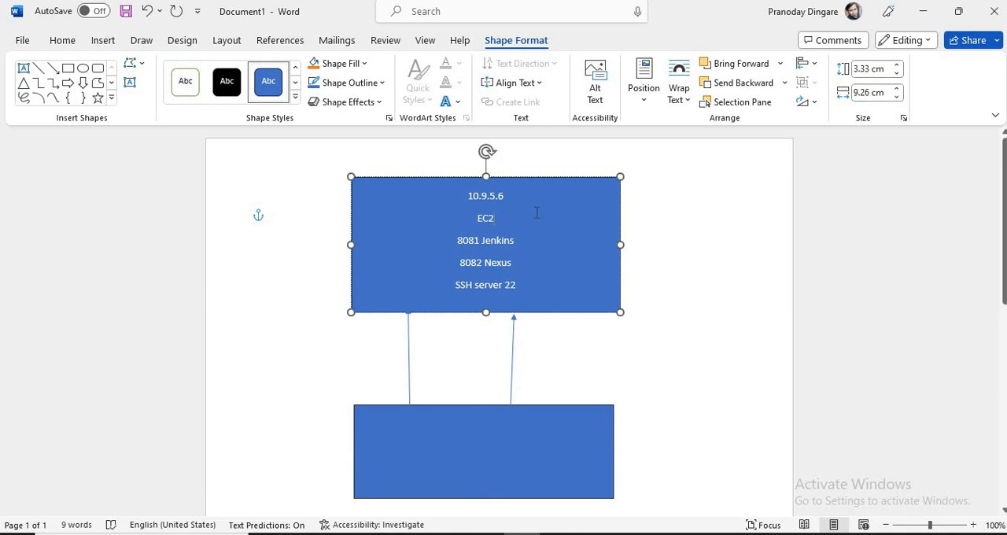
double_click(516, 288)
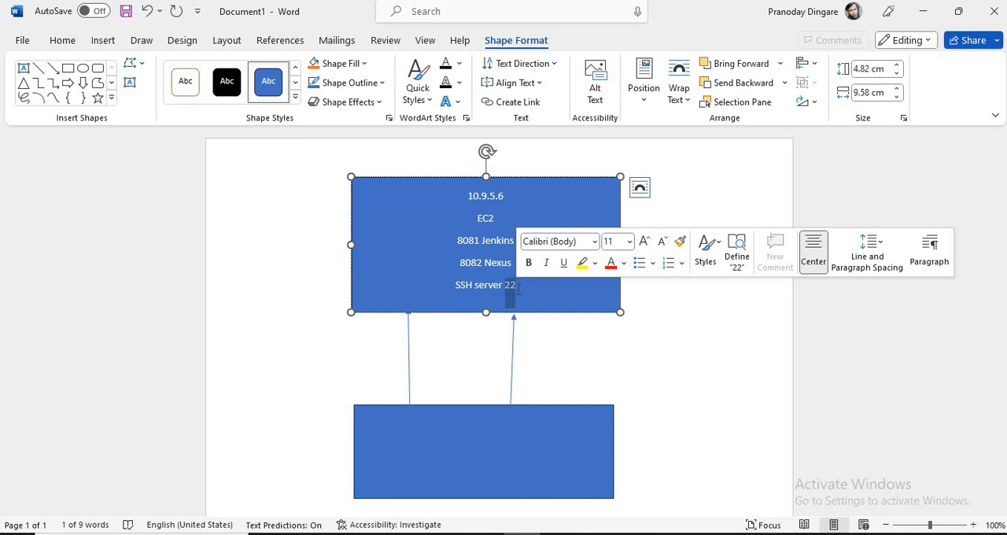
Step: Look at the inbound rules in Windows Defender Firewall and return to the Word diagram
key(alt+Tab)
key(alt+Tab)
key(alt+Tab)
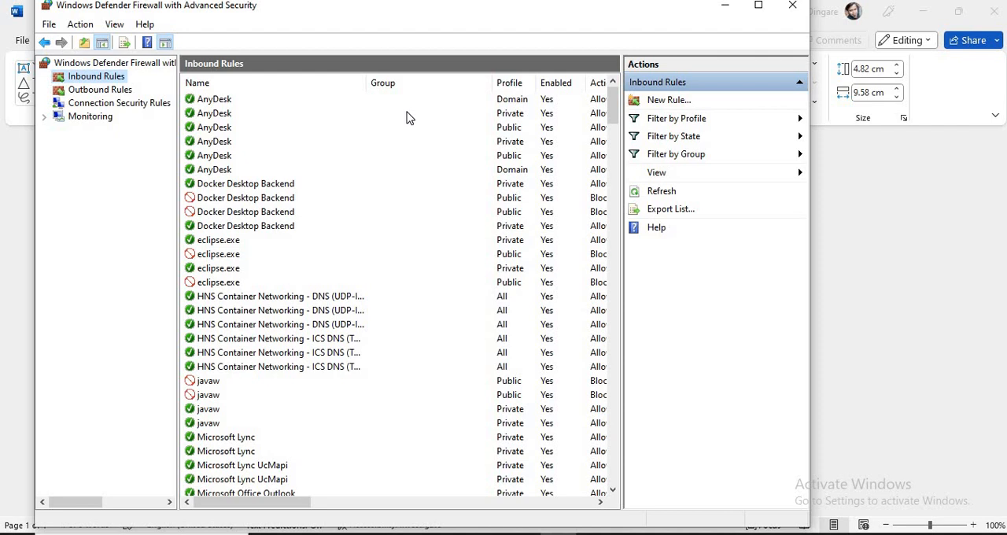
key(alt+Tab)
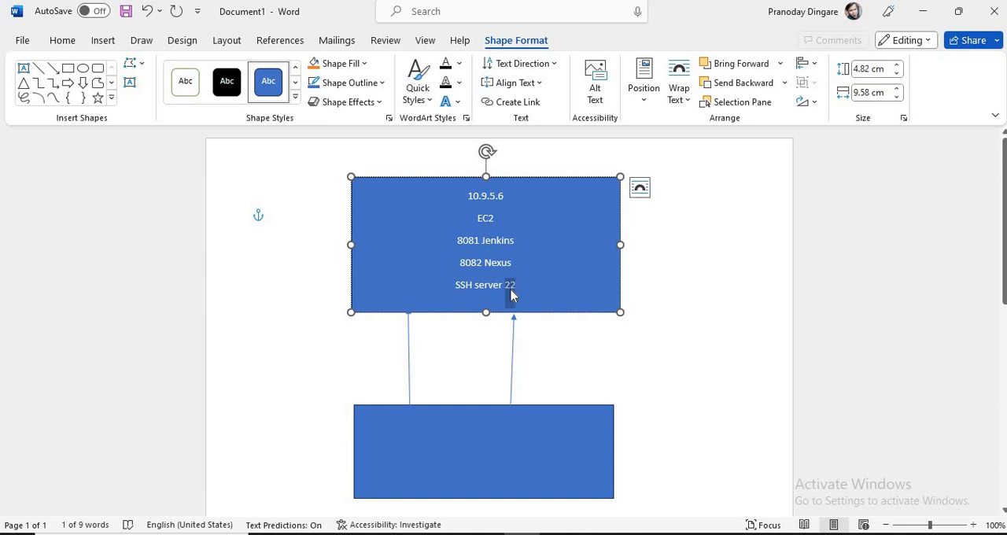
Step: Switch to the EC2 launch page, enable Allow SSH traffic from, and open its list of traffic sources
key(alt+Tab)
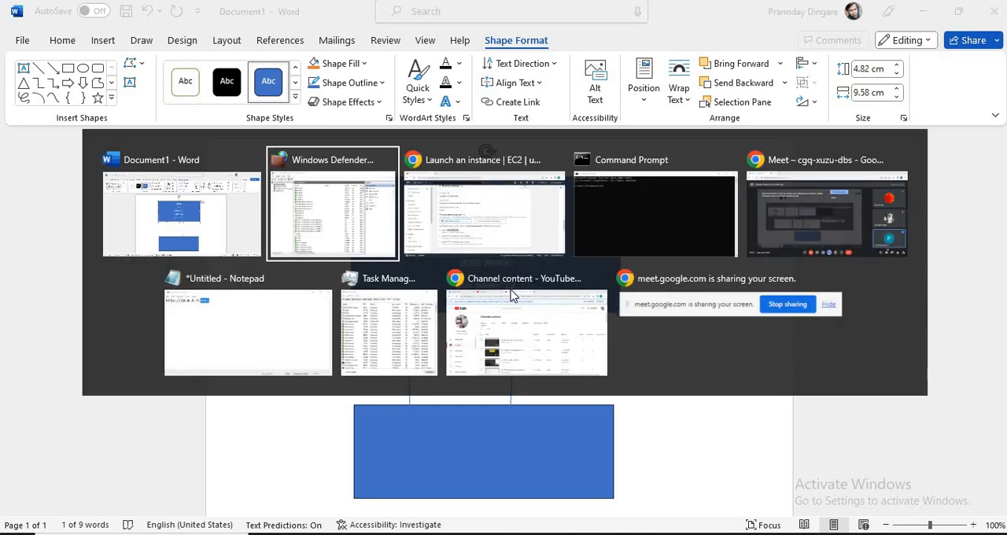
key(alt+Tab)
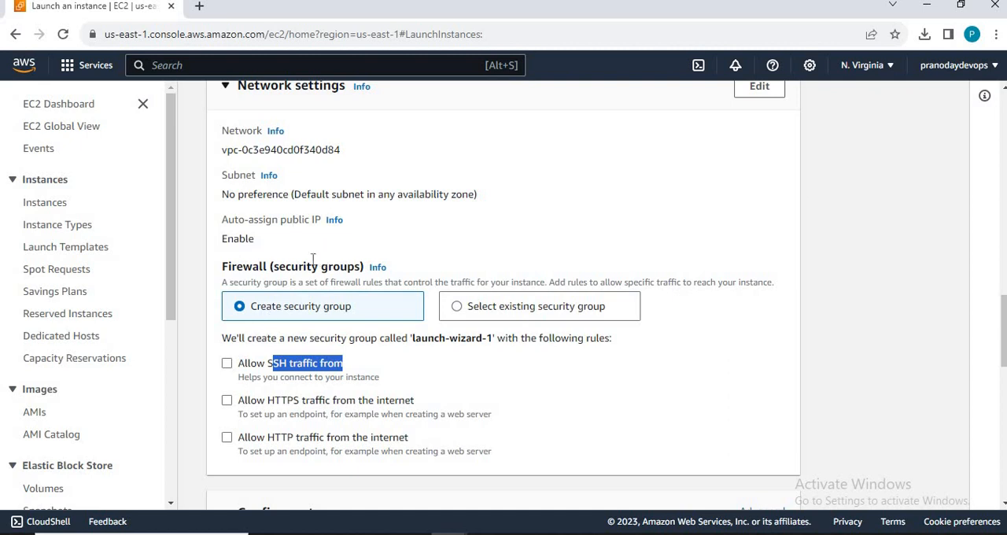
drag(239, 366, 348, 367)
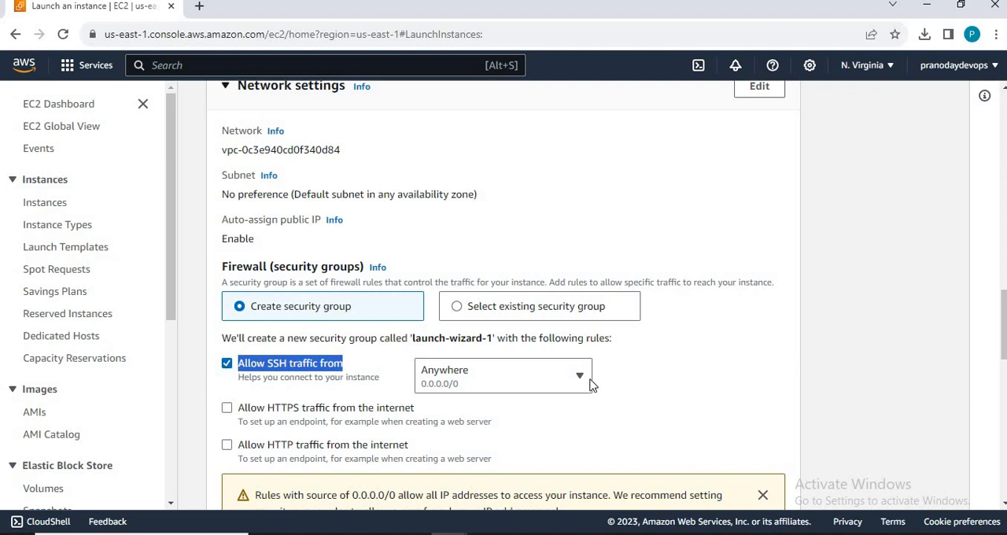
click(836, 369)
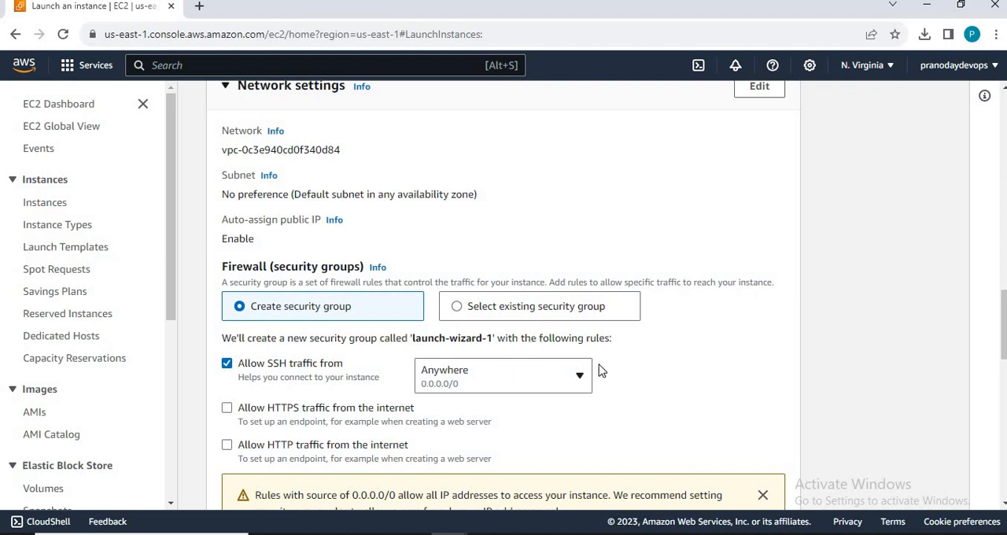
click(580, 379)
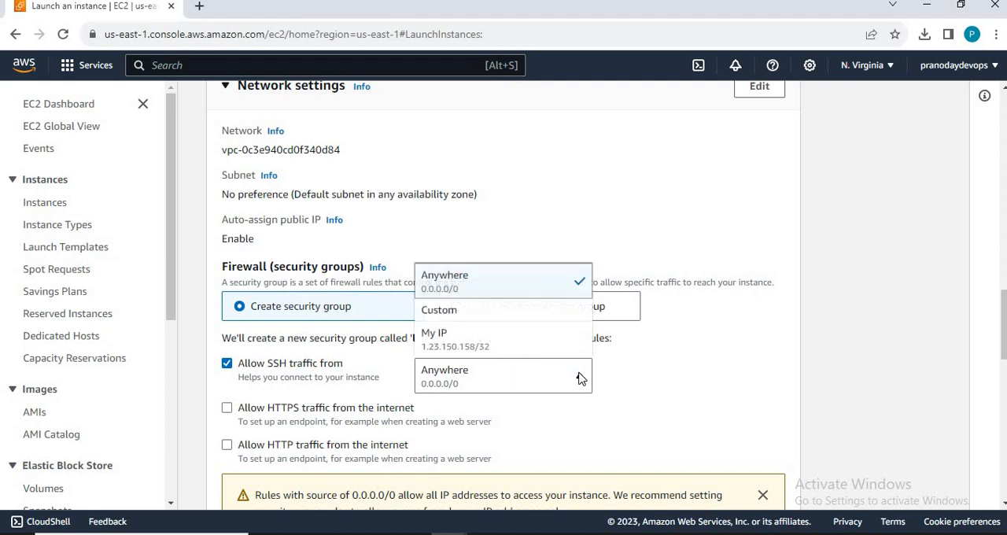
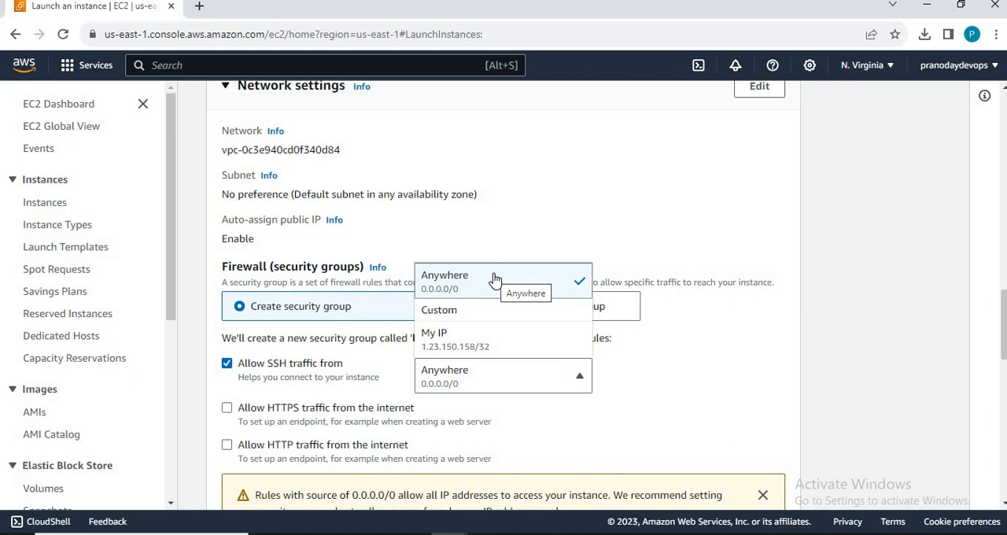
Step: Alternate the allowed SSH traffic source between My IP and Anywhere, ending with My IP selected
click(439, 340)
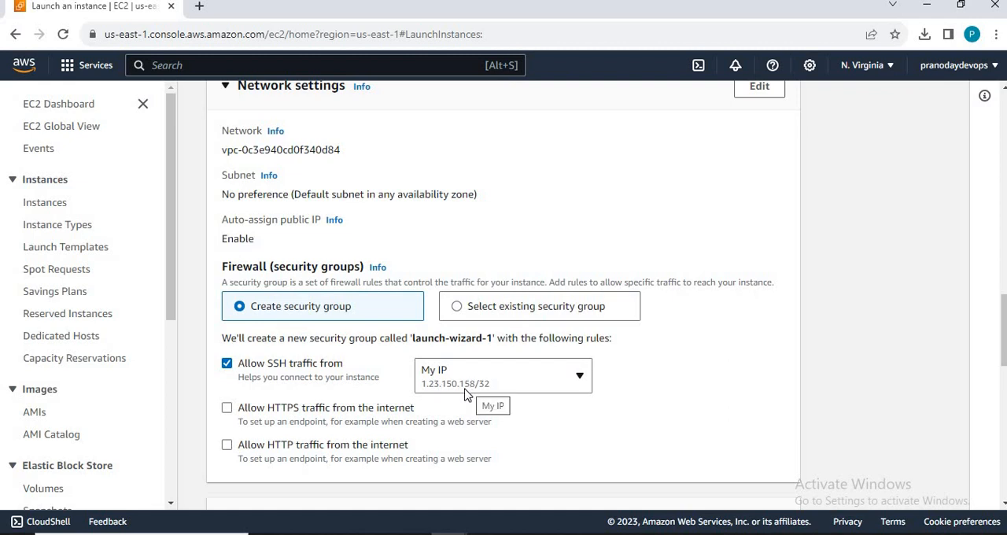
click(501, 385)
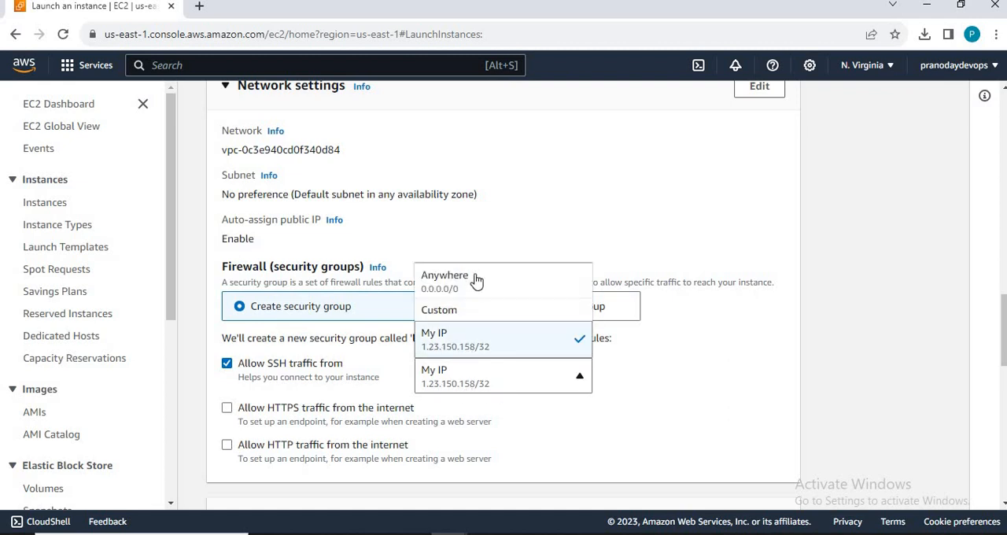
click(476, 278)
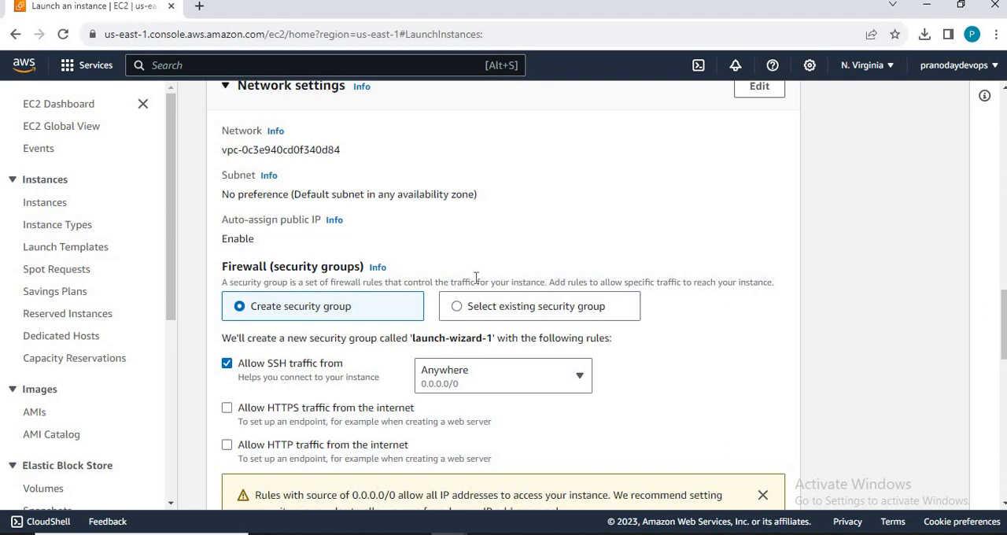
click(452, 367)
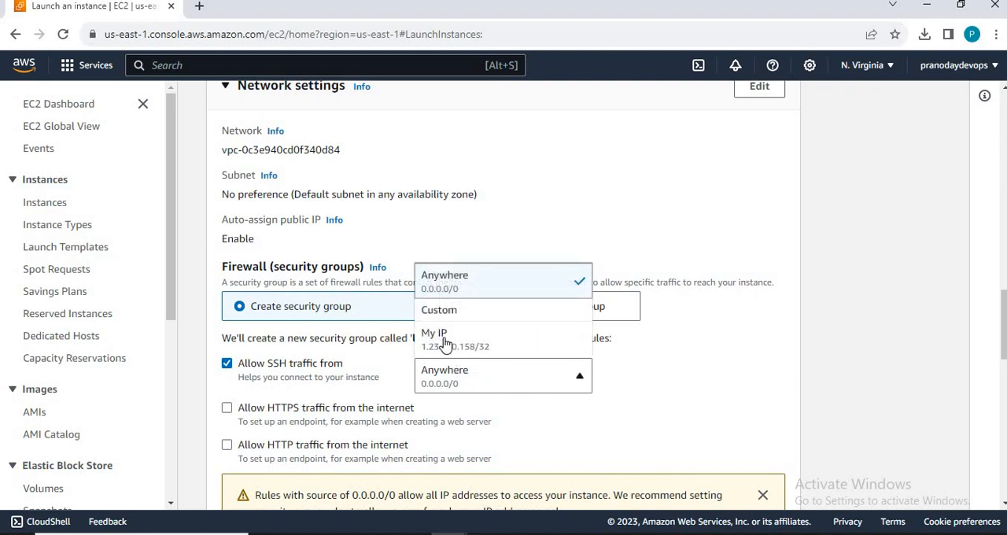
click(445, 342)
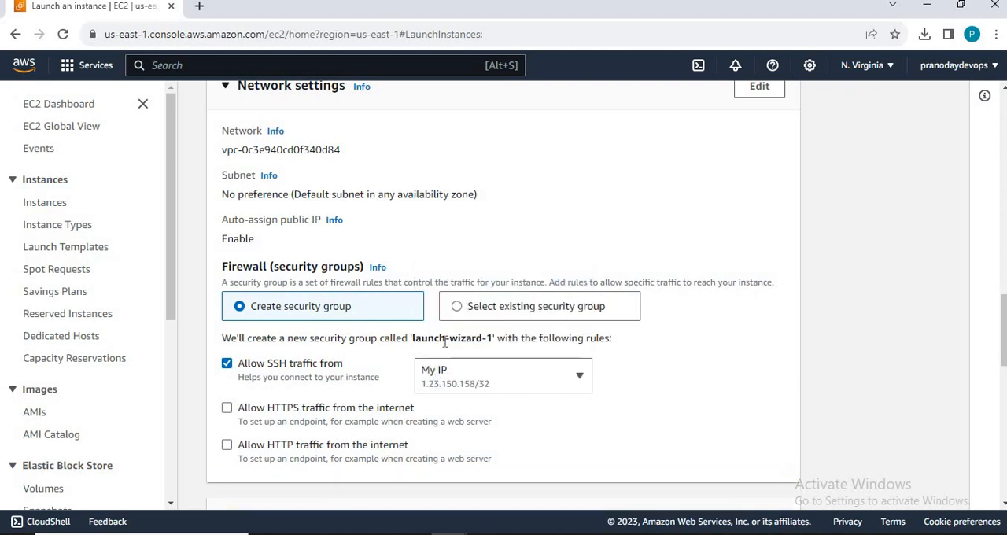
click(463, 389)
click(453, 290)
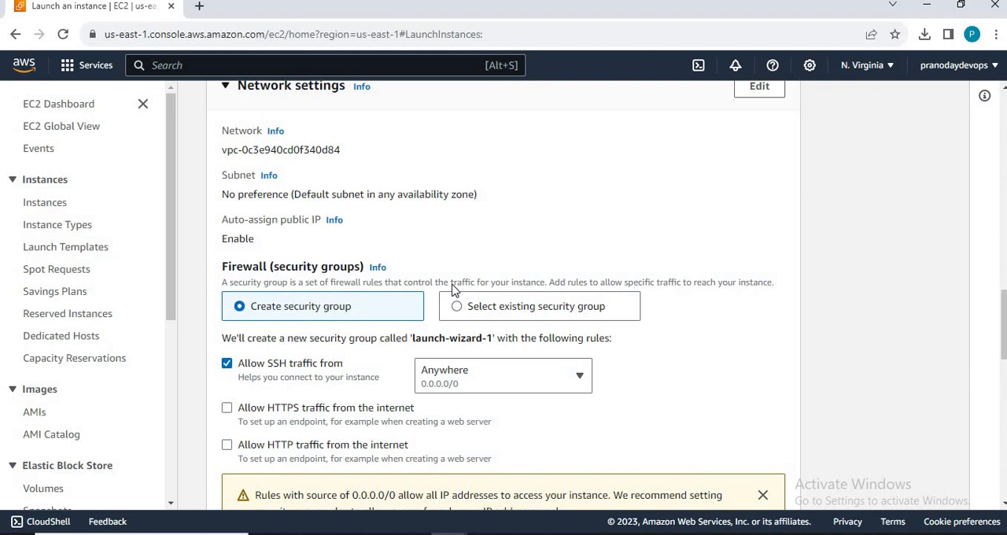
click(462, 377)
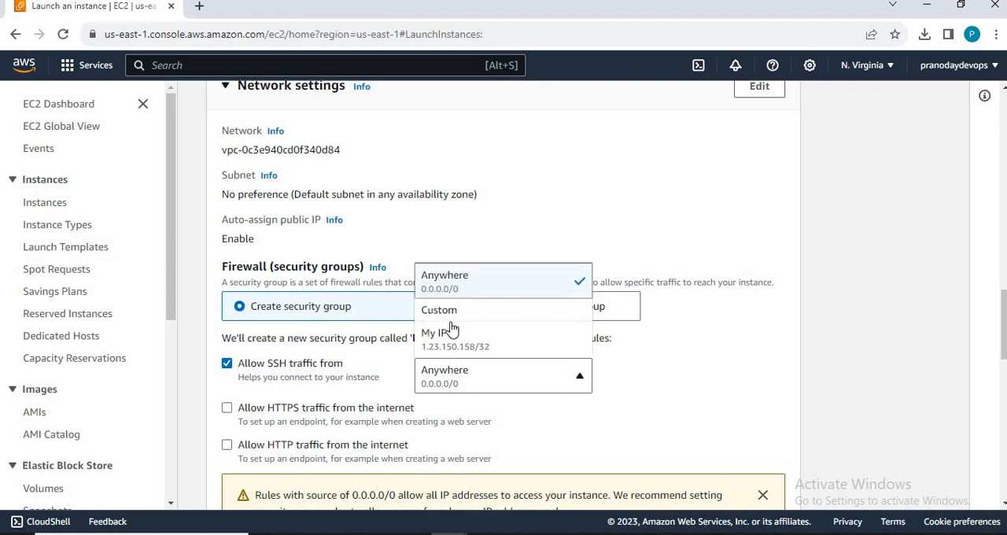
click(453, 346)
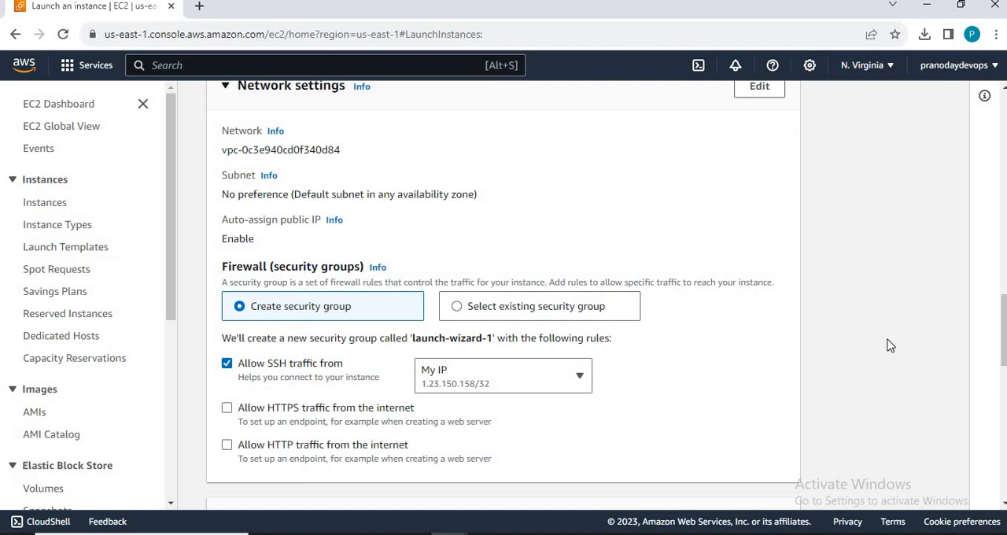
Step: Go through the storage settings and the summary, keeping the defaults, and launch the instance
scroll(889, 346, down, 2)
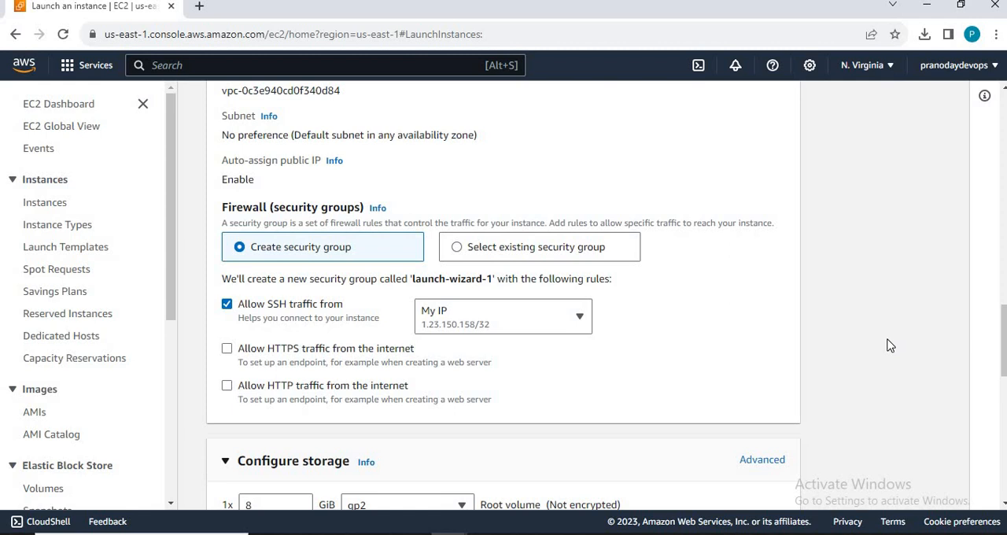
scroll(889, 346, down, 1)
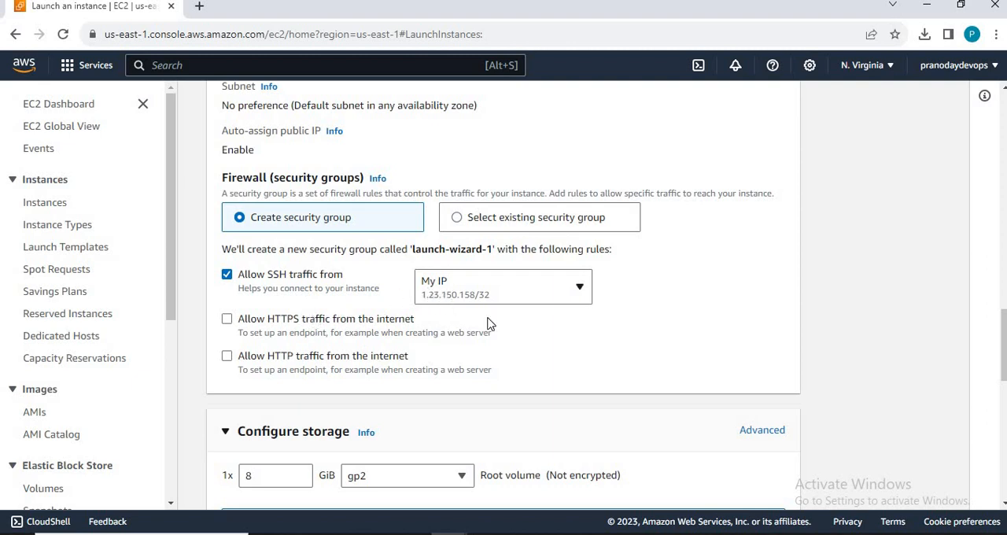
scroll(876, 291, down, 3)
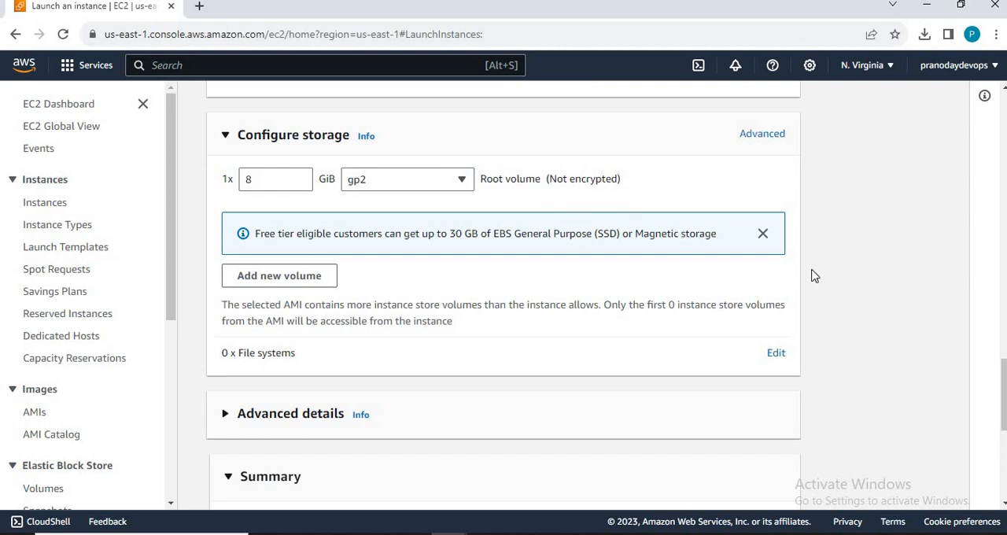
scroll(814, 276, down, 3)
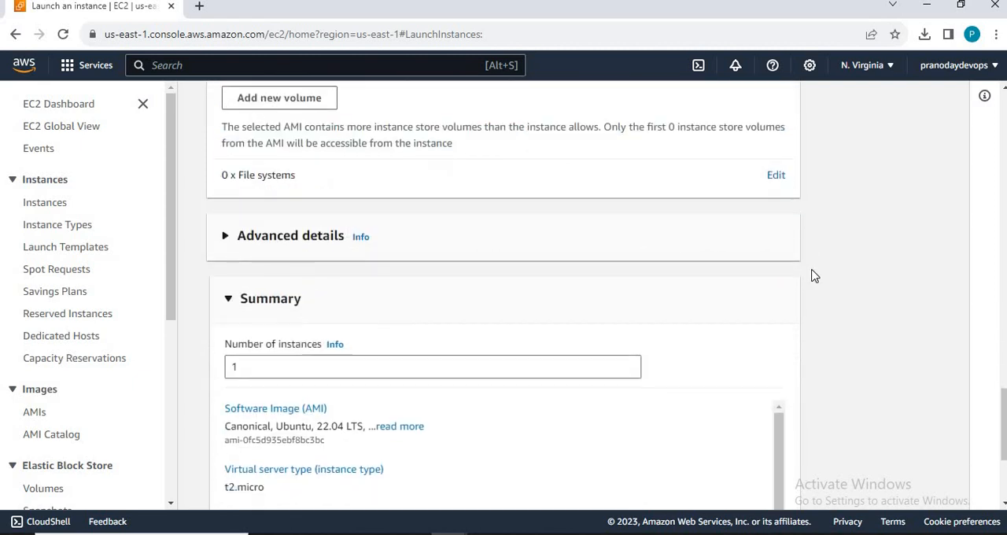
scroll(814, 276, down, 2)
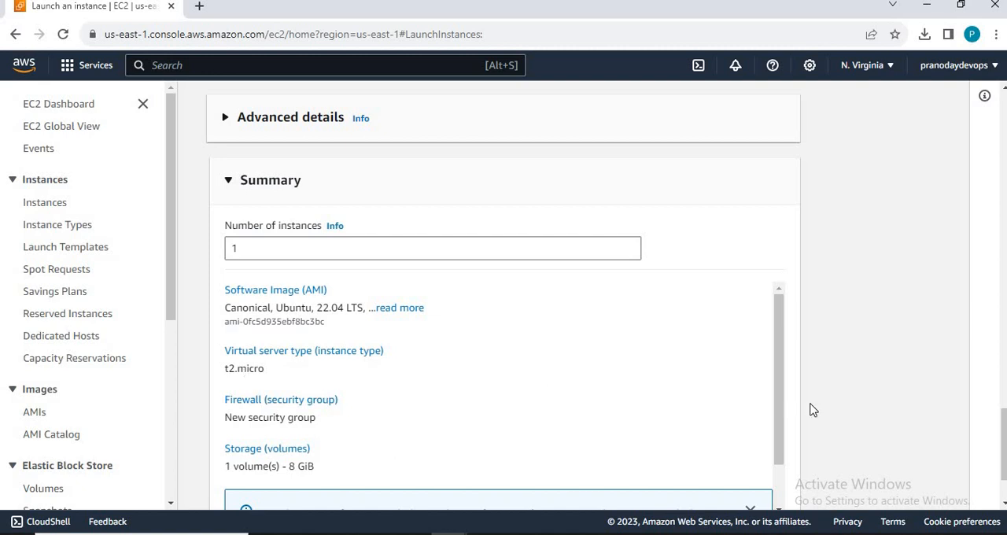
scroll(826, 409, down, 2)
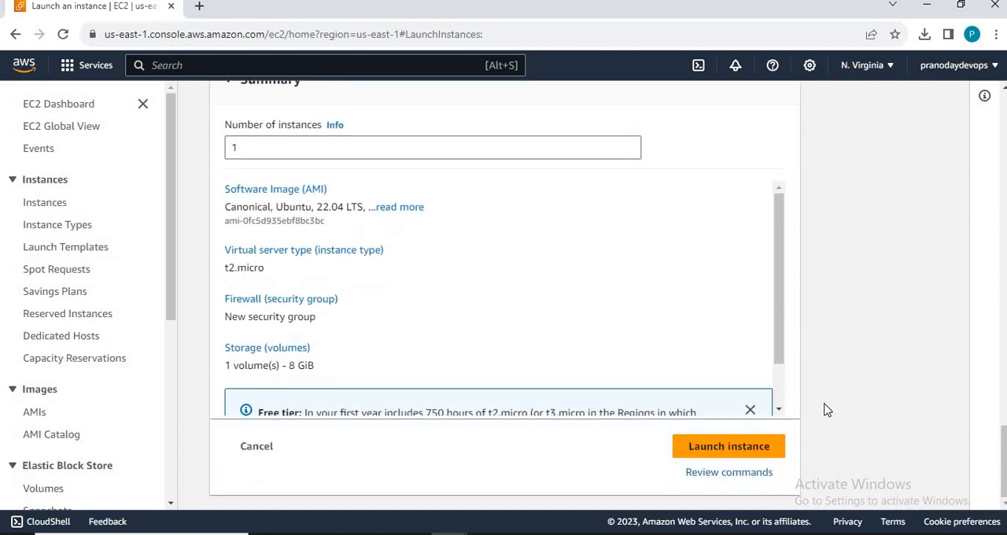
click(717, 446)
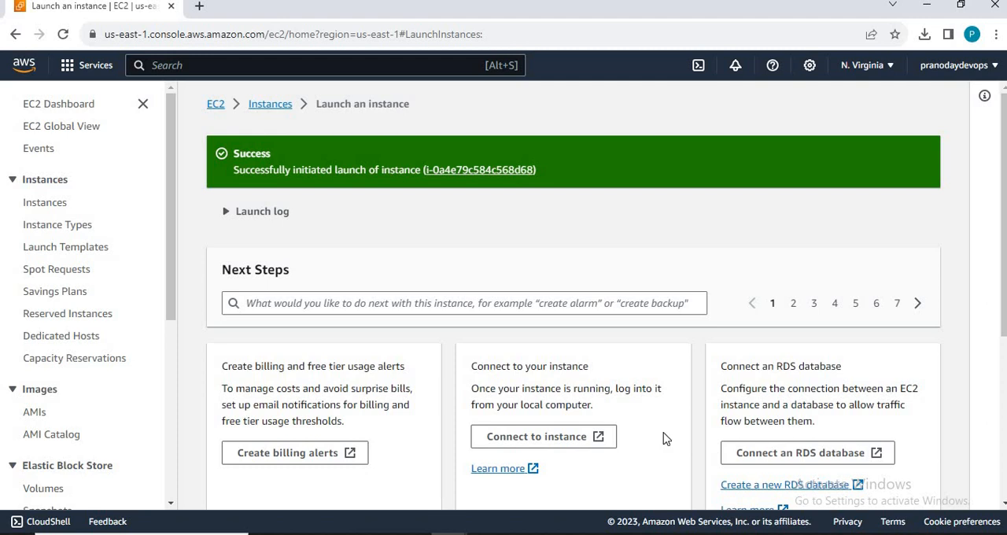
Step: Open the details of the newly launched DockerInstance and highlight its public and private IPv4 addresses
click(477, 173)
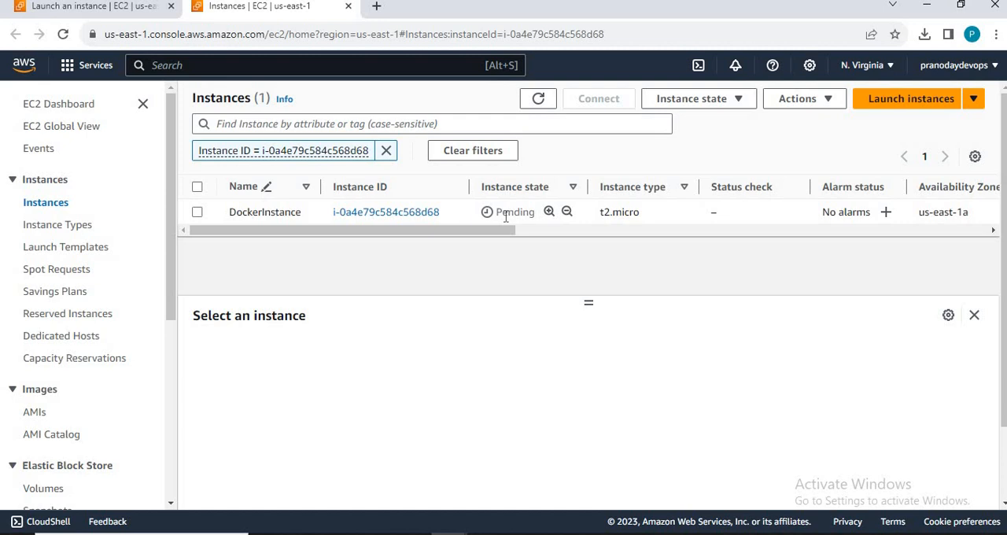
click(354, 215)
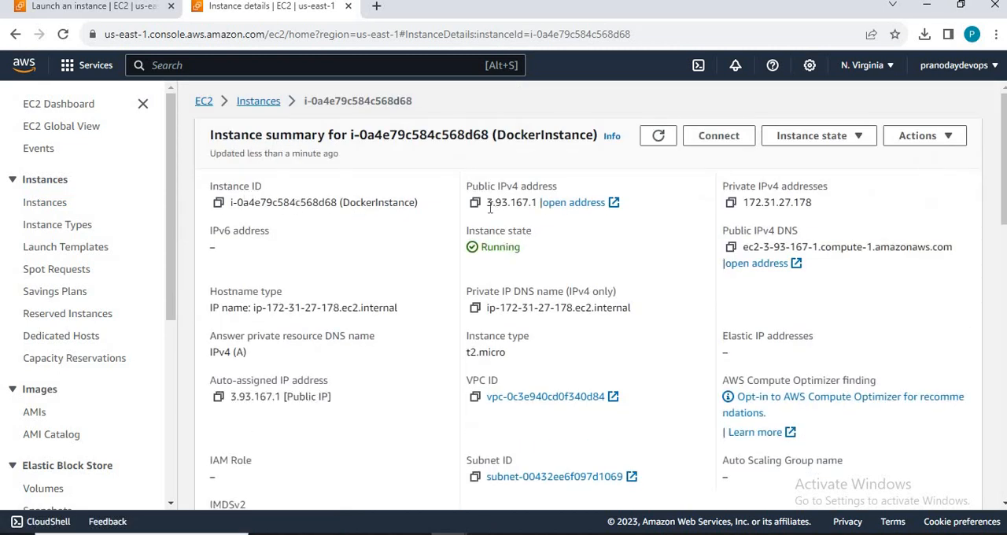
drag(487, 202, 540, 207)
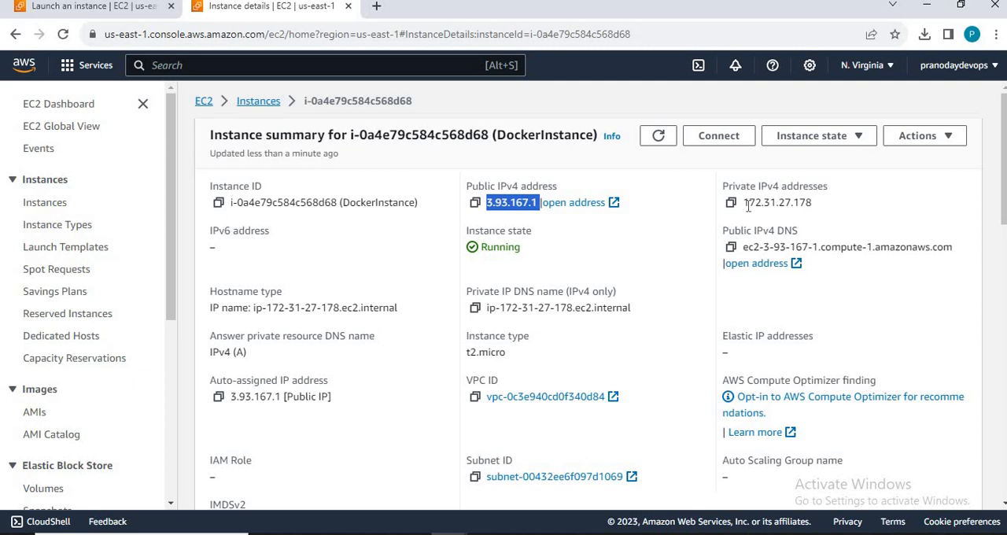
drag(747, 205, 813, 211)
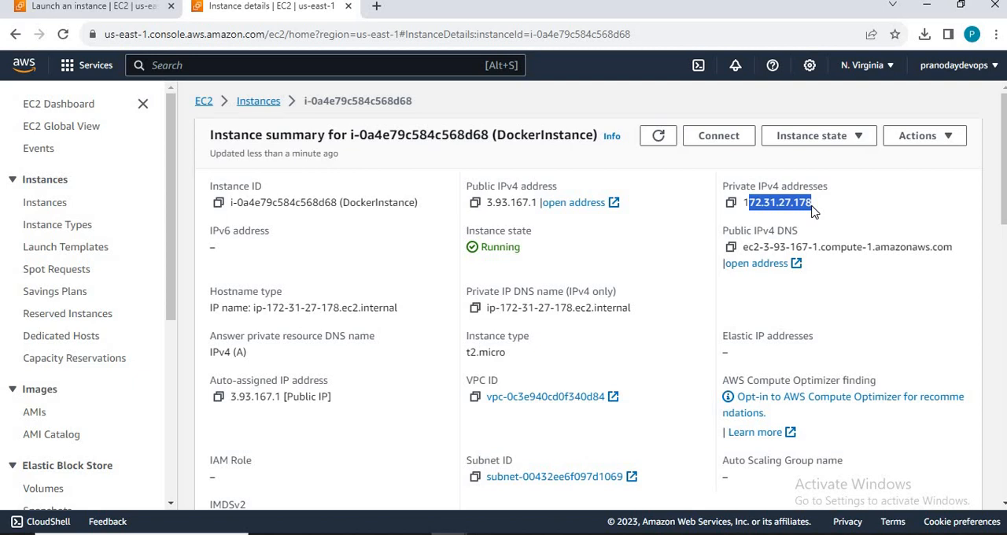
Step: Switch to the Word diagram and draw a large rectangle about 16.7 cm wide and 9.8 cm high below the existing shapes
key(alt+Tab)
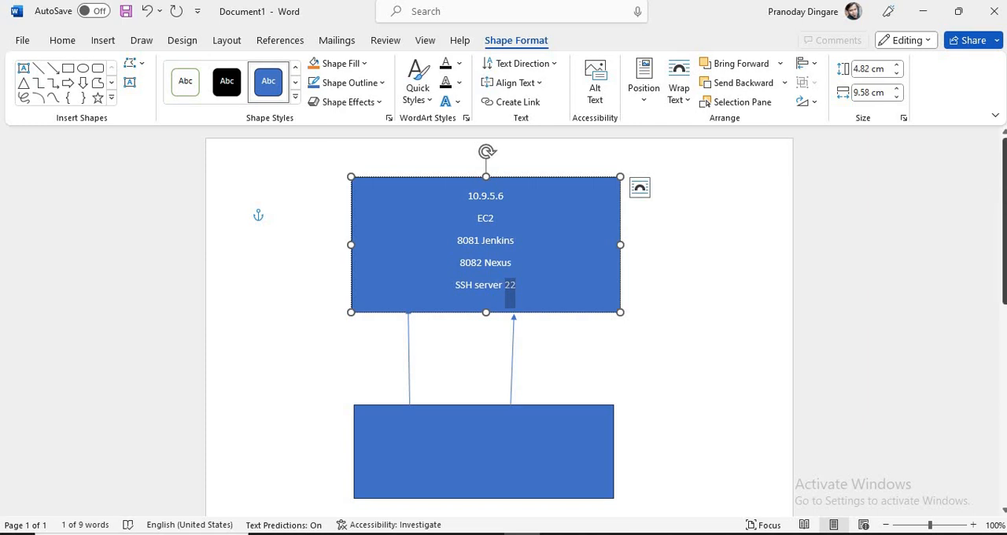
drag(1004, 293, 1004, 451)
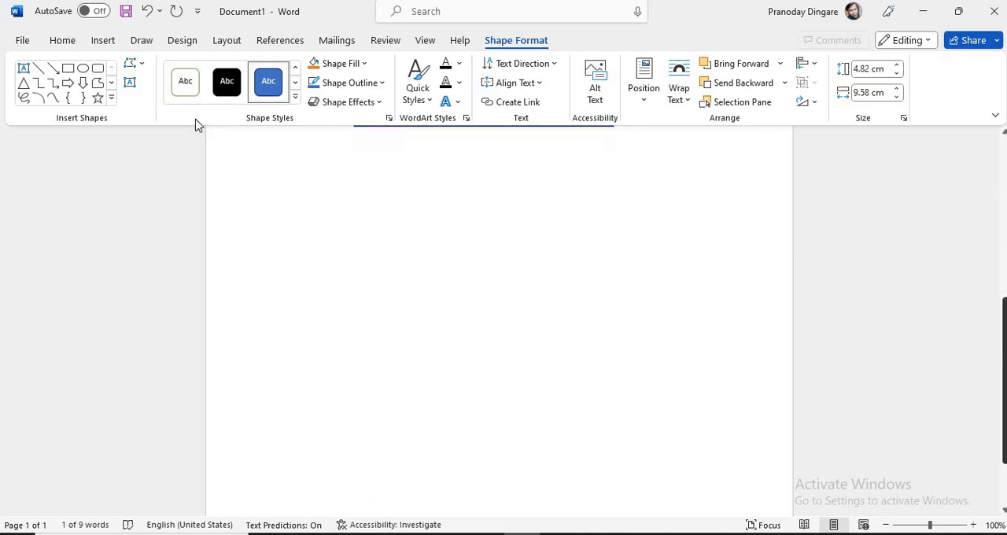
click(68, 67)
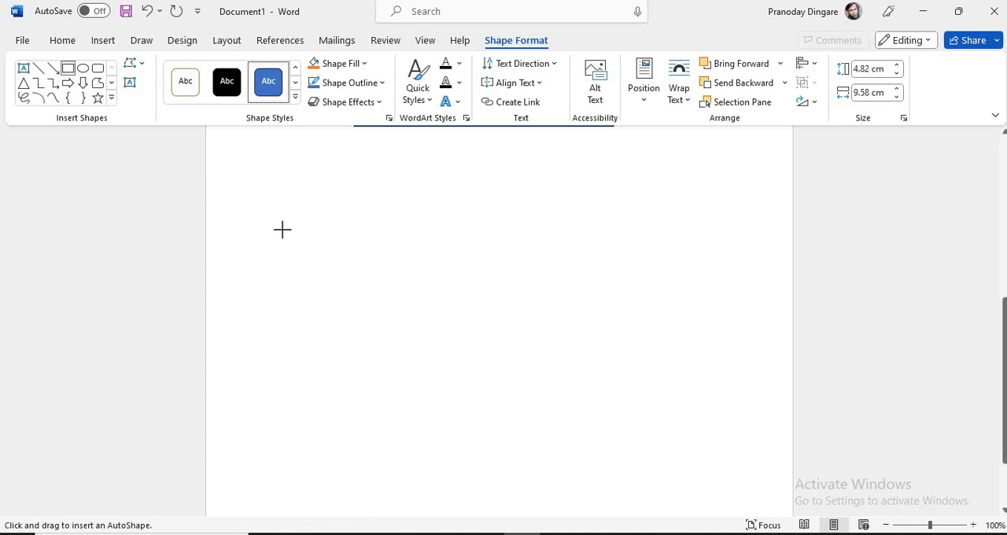
mouse_move(282, 229)
mouse_down()
mouse_move(511, 427)
mouse_move(744, 412)
mouse_up()
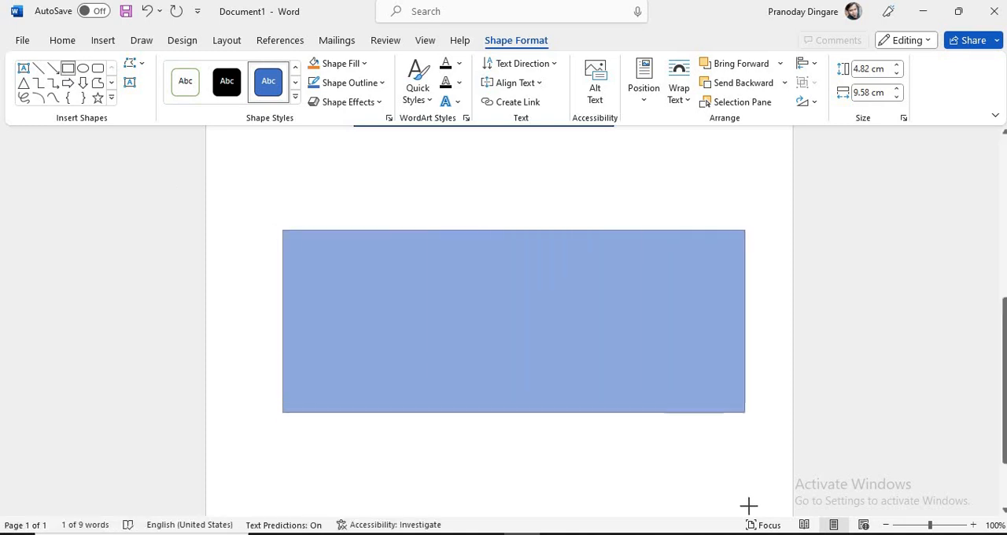
drag(748, 505, 749, 504)
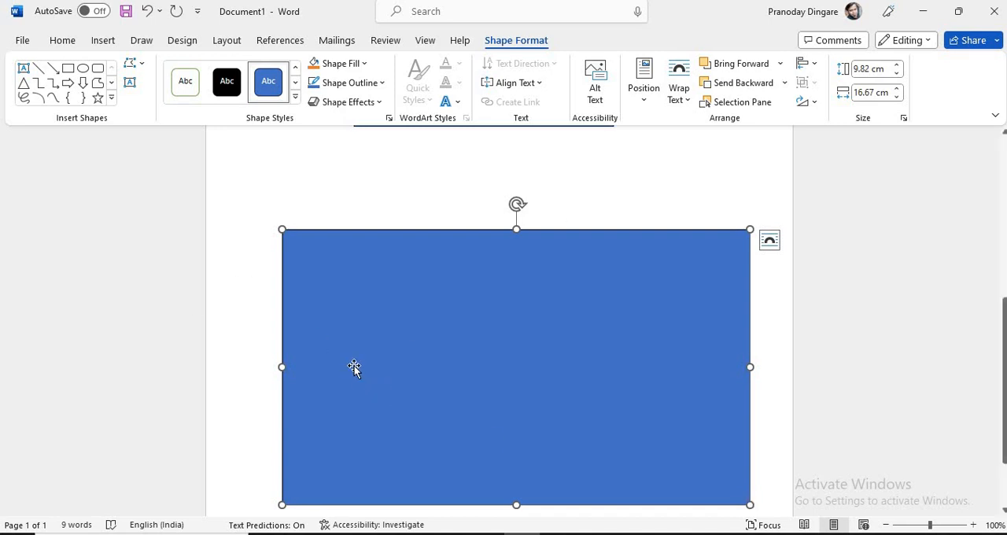
Step: Draw a rectangle about 2.6 by 1.6 cm in the upper left of the large rectangle and label it EC2
click(68, 69)
drag(359, 270, 431, 316)
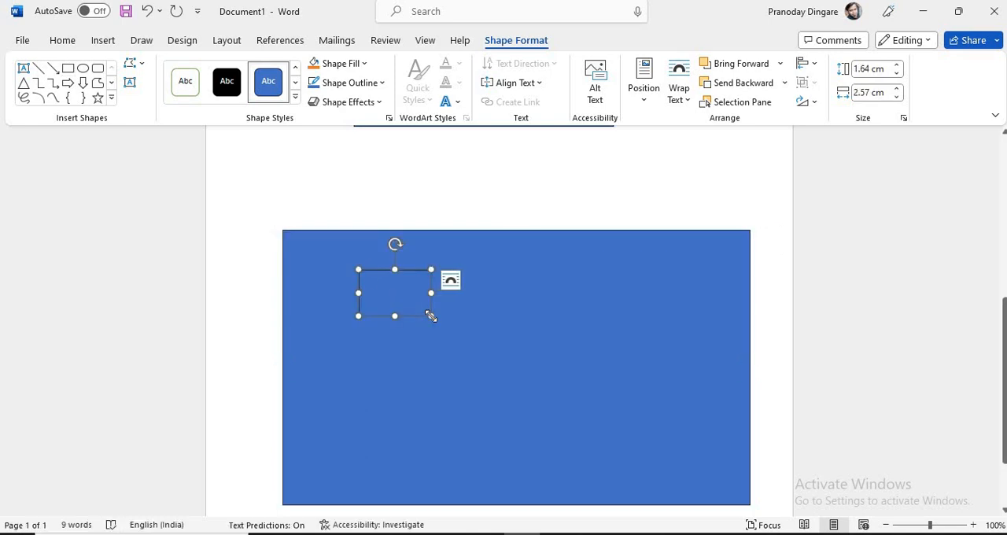
right_click(412, 293)
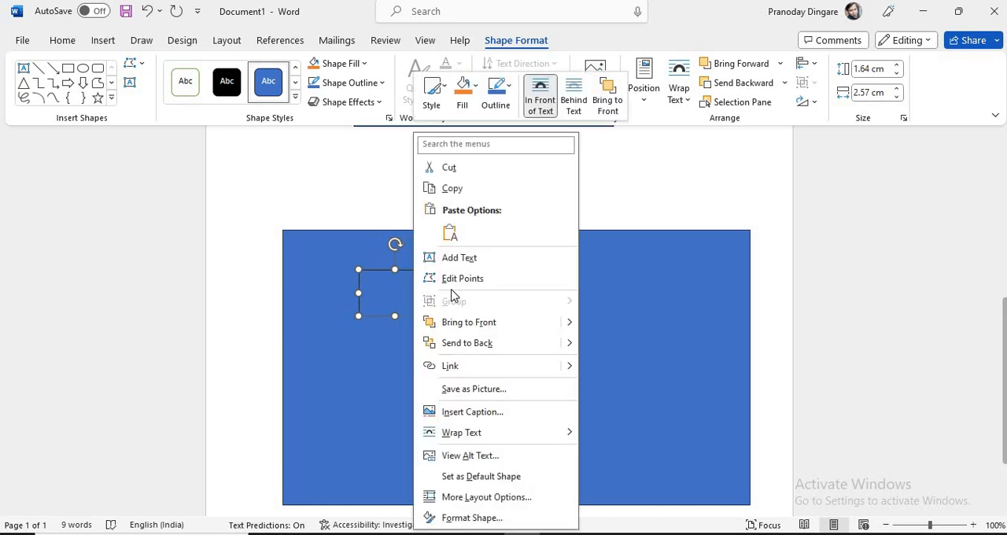
click(480, 258)
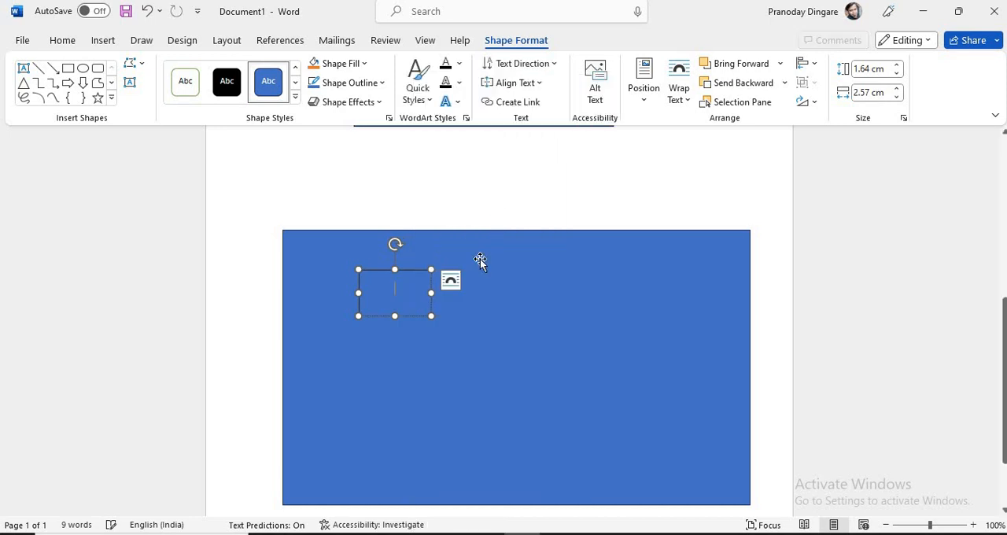
text(EC2)
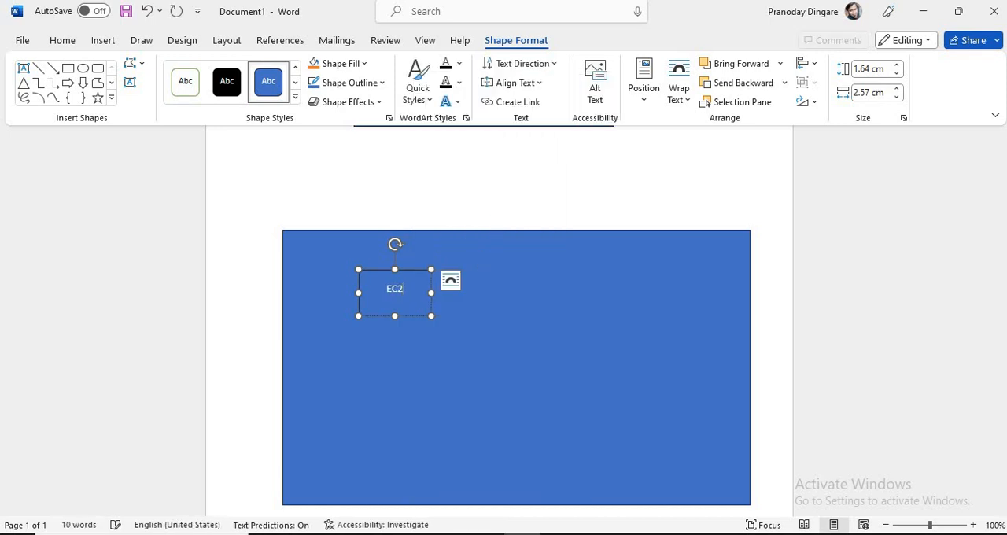
Step: Add the text VPC to the large rectangle and select that text
click(519, 285)
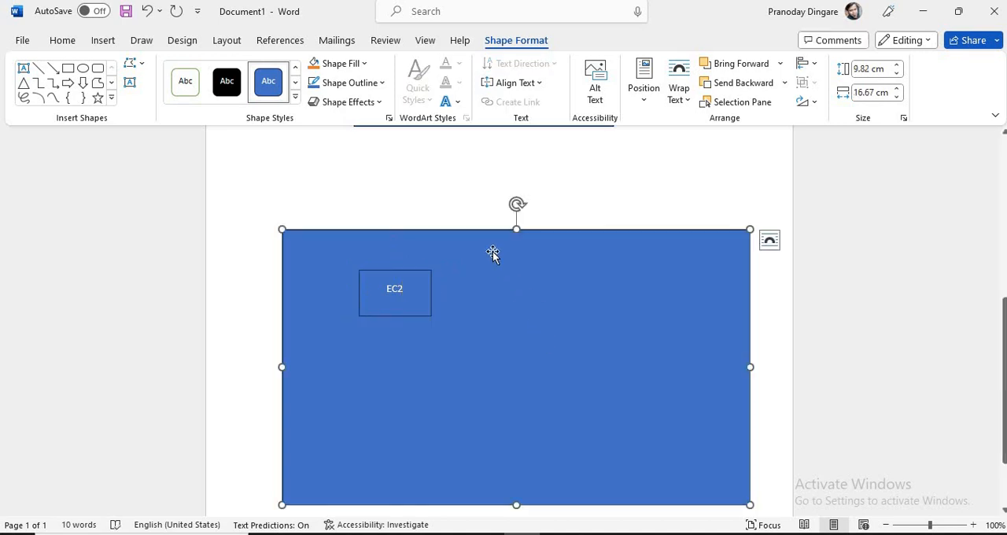
right_click(495, 258)
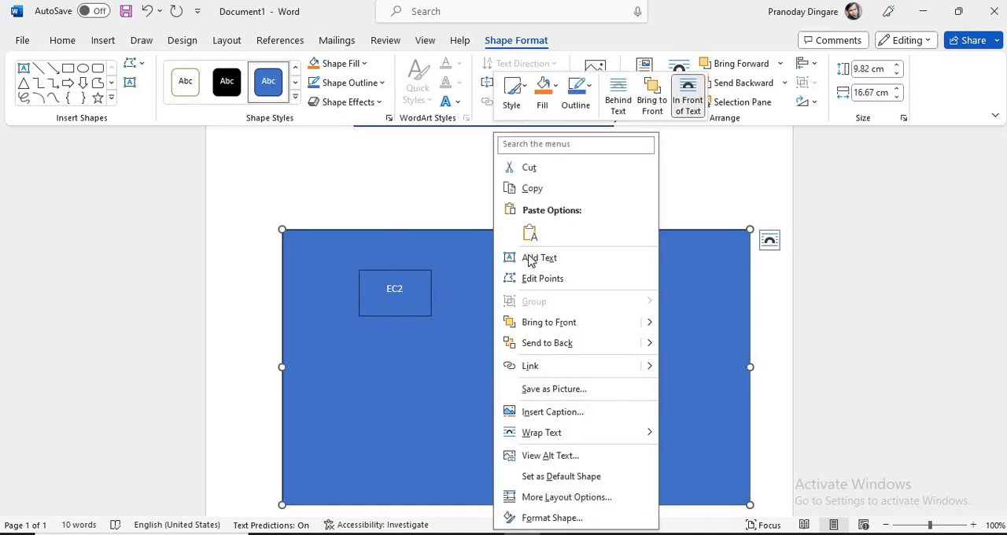
click(530, 257)
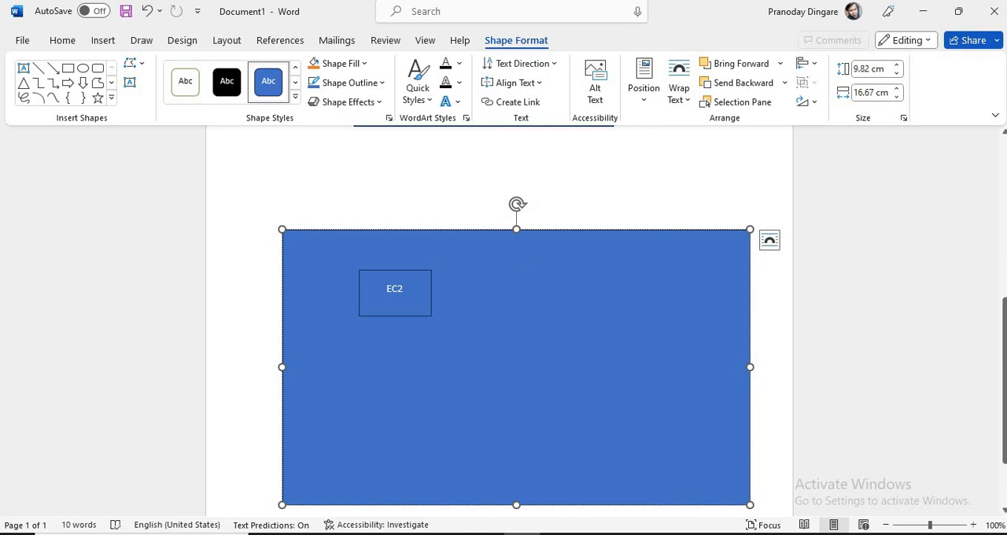
text(VPC)
key(ctrl+a)
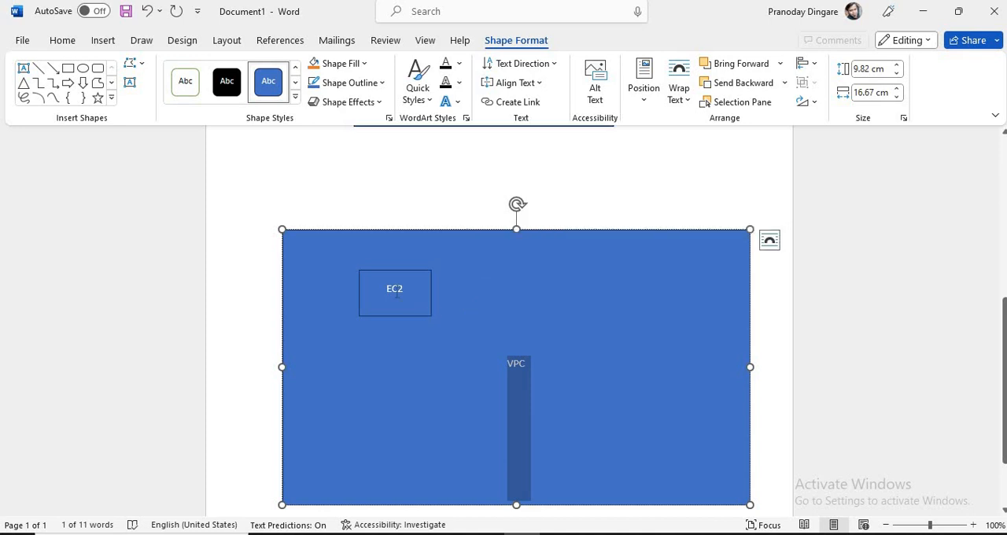
Step: Draw two more rectangles inside the VPC box: about 3.0 by 2.1 cm beside EC2 and about 3.2 by 1.9 cm below EC2
click(69, 74)
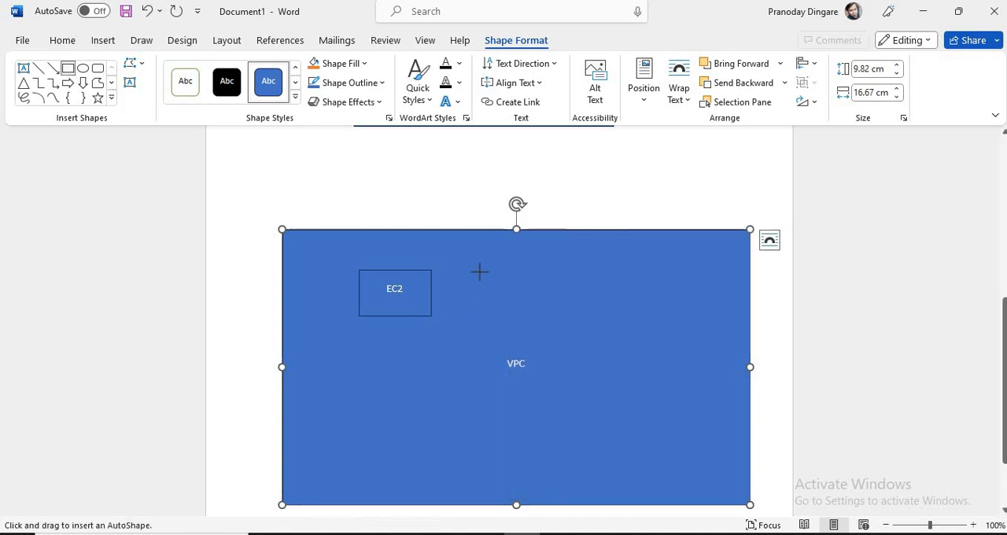
drag(479, 273, 519, 299)
drag(606, 331, 564, 333)
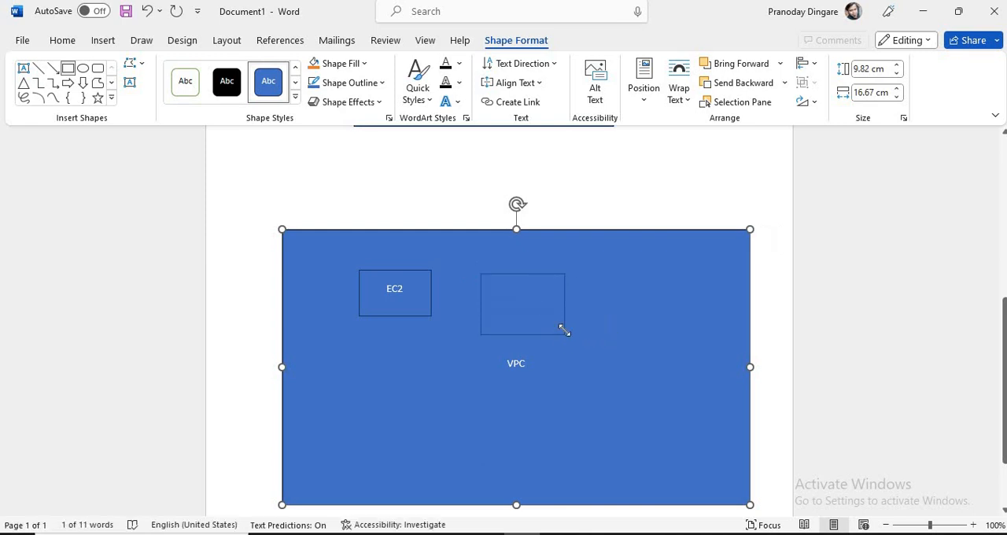
click(68, 68)
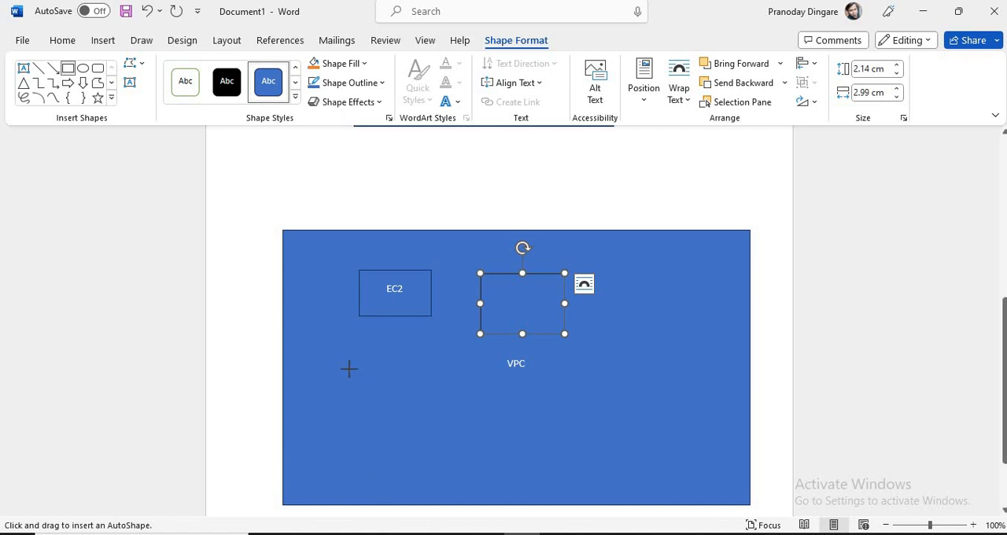
mouse_move(349, 369)
mouse_down()
mouse_move(386, 402)
mouse_move(439, 422)
mouse_up()
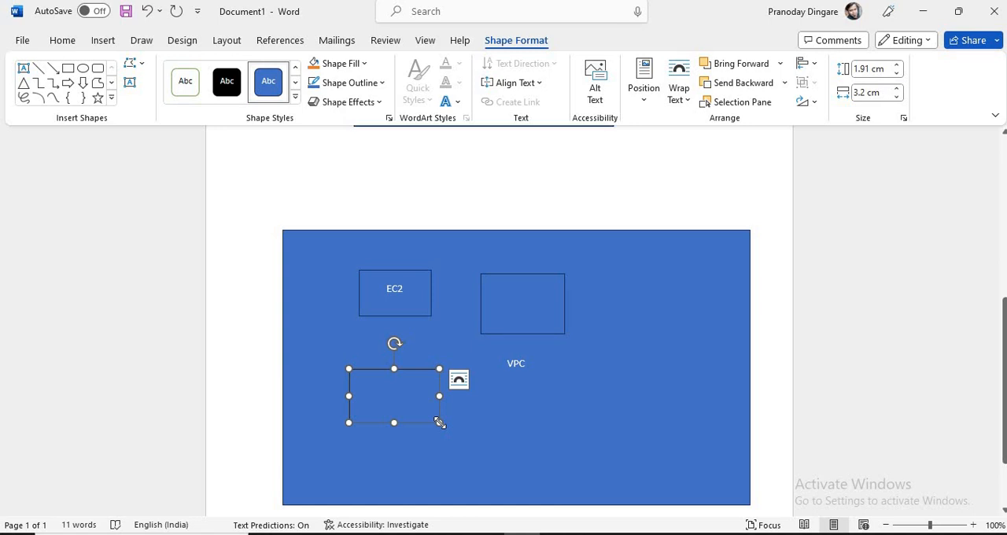
Step: Add the text EC2_1 to the empty rectangle beside EC2
click(537, 307)
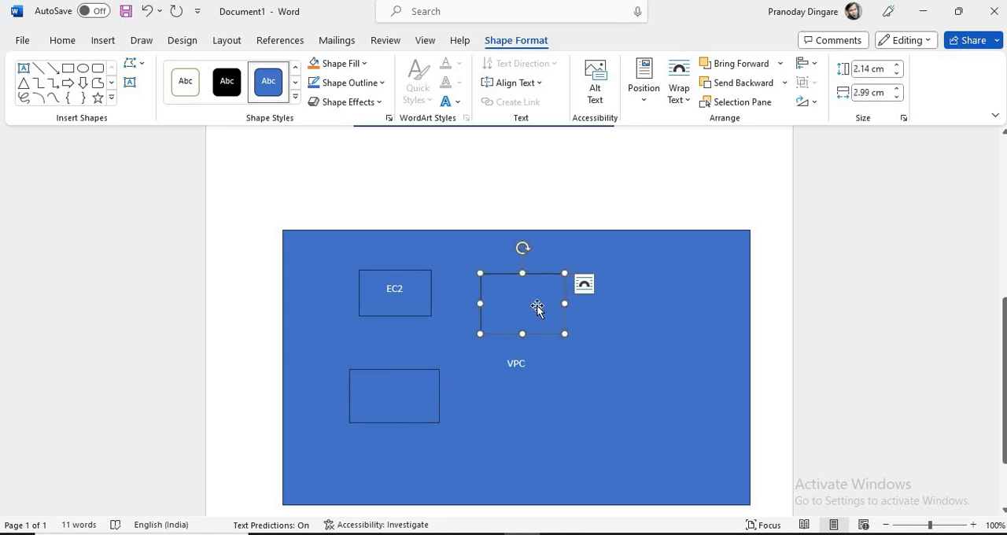
right_click(538, 309)
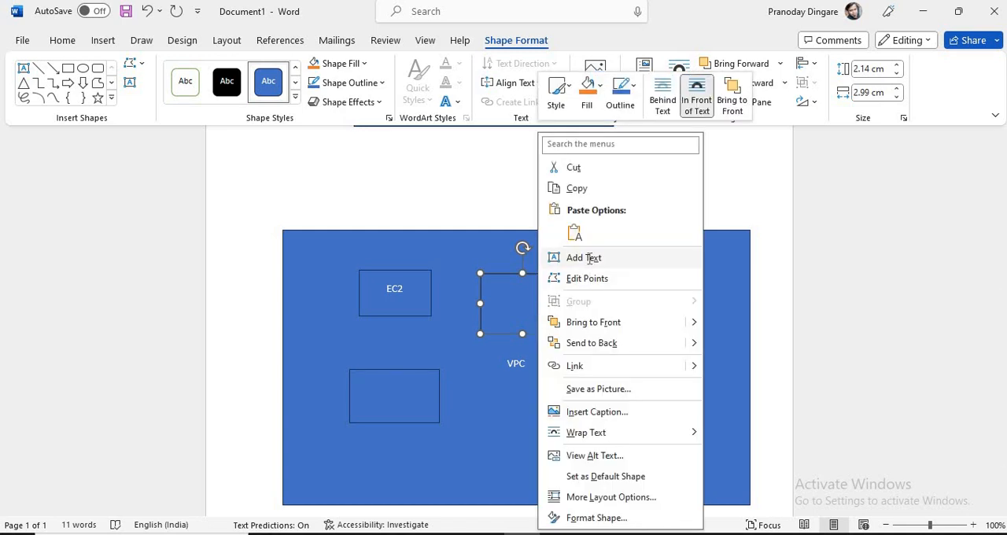
click(589, 258)
text(EC)
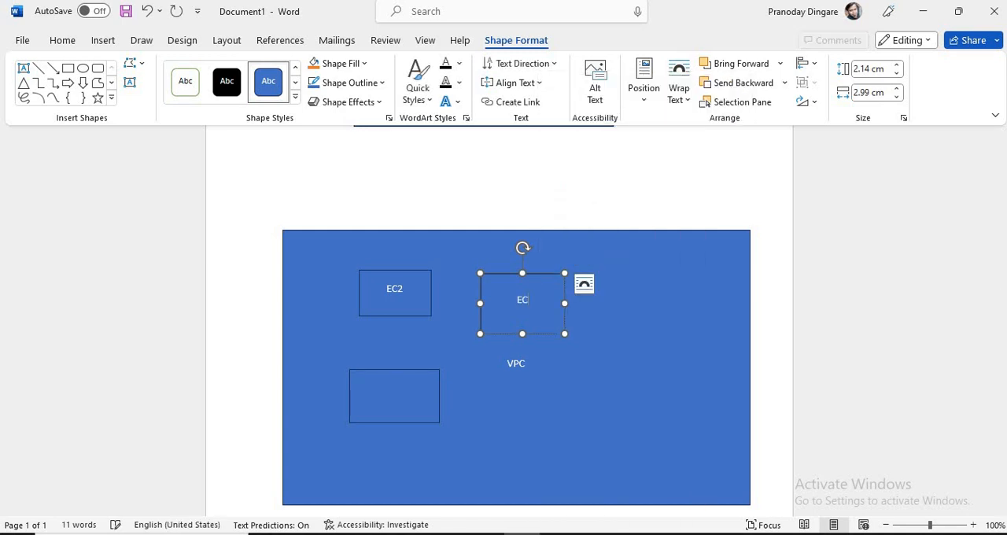
text(2_1)
Step: Add the text EC2_2 to the empty rectangle below EC2
click(385, 380)
right_click(385, 381)
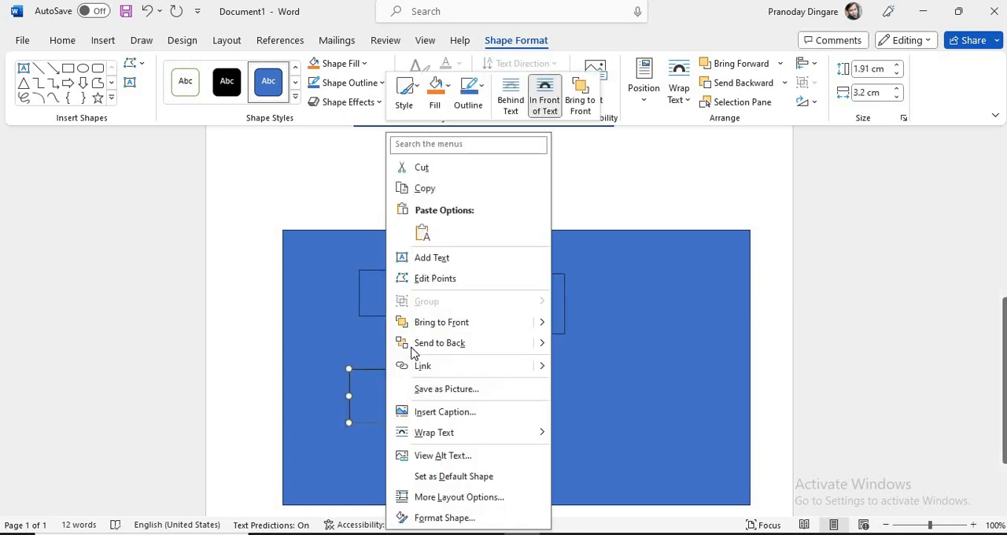
click(438, 261)
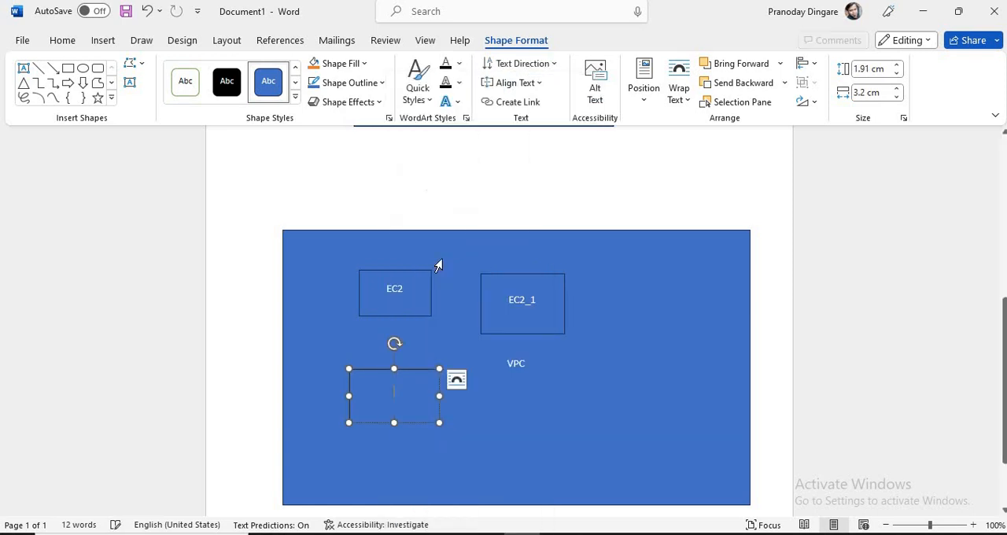
text(EC2_)
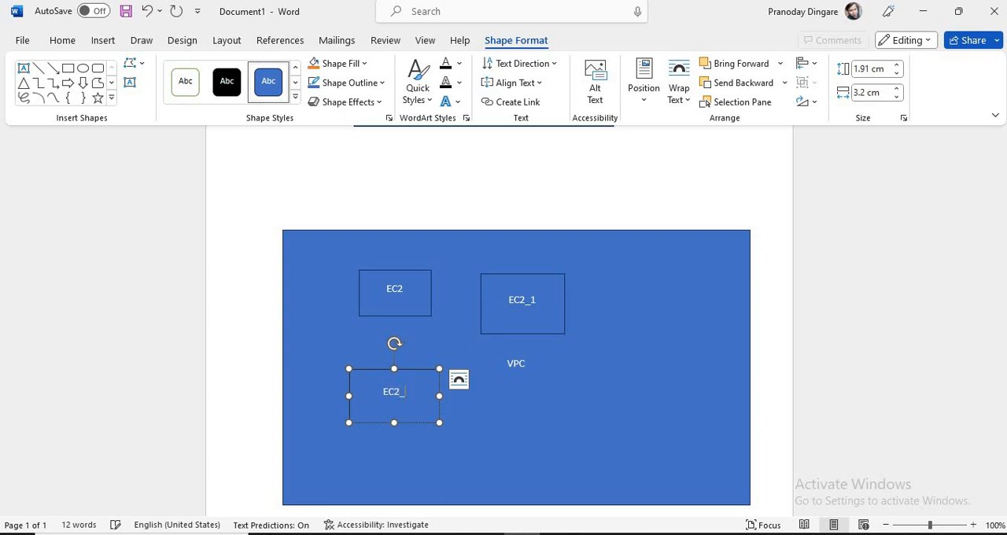
text(2)
Step: Point out the EC2, EC2_1 and EC2_2 boxes alternately to relate the instances within the VPC, ending on the unlabelled rectangle above it
click(423, 323)
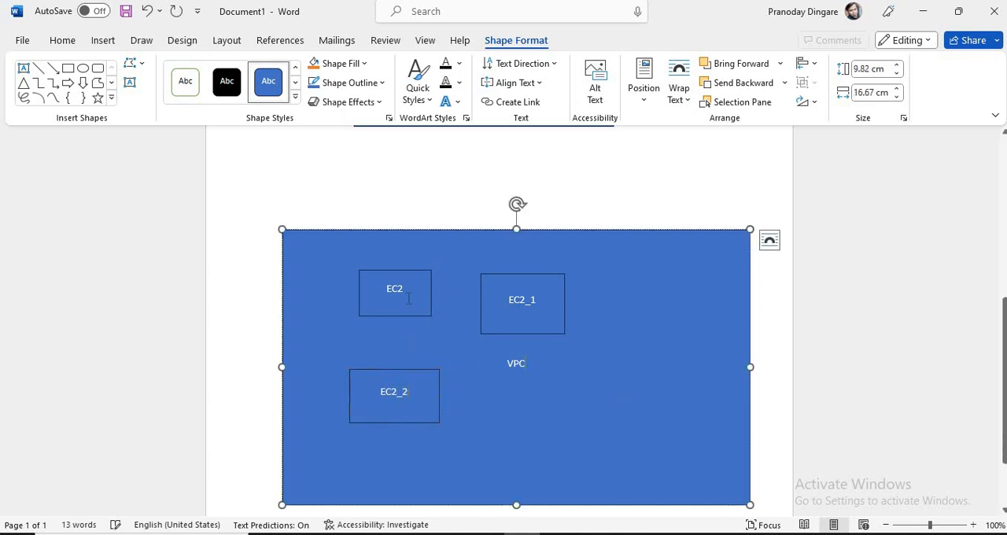
click(408, 299)
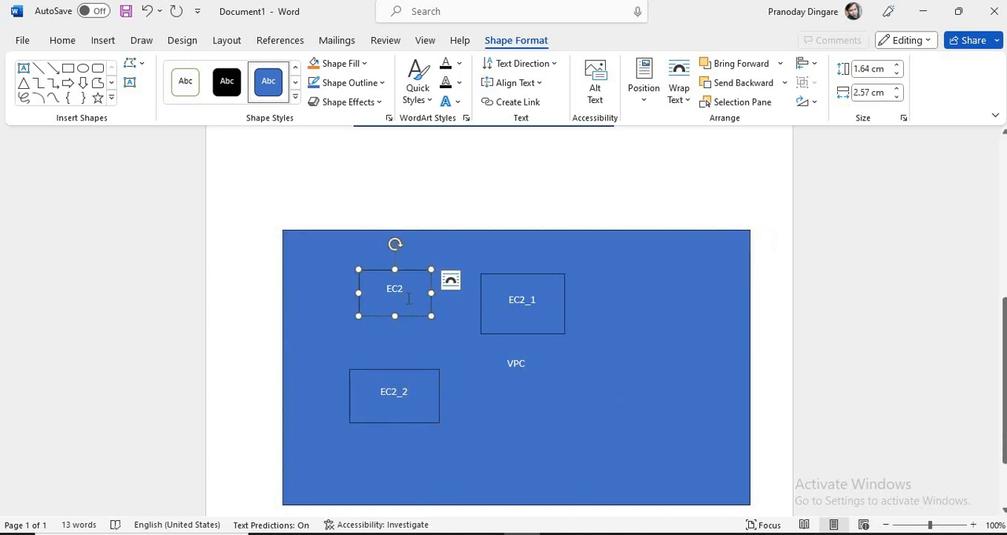
click(521, 291)
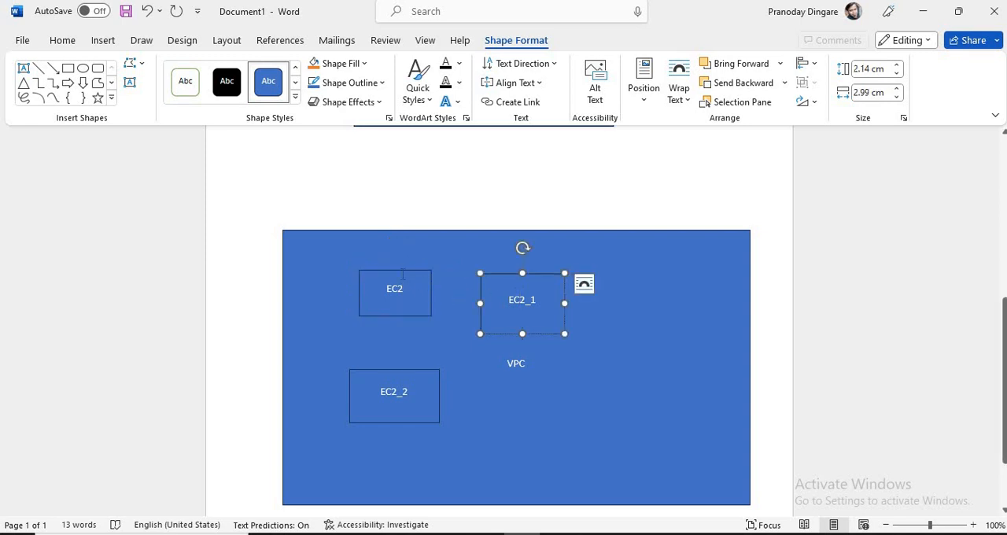
click(403, 273)
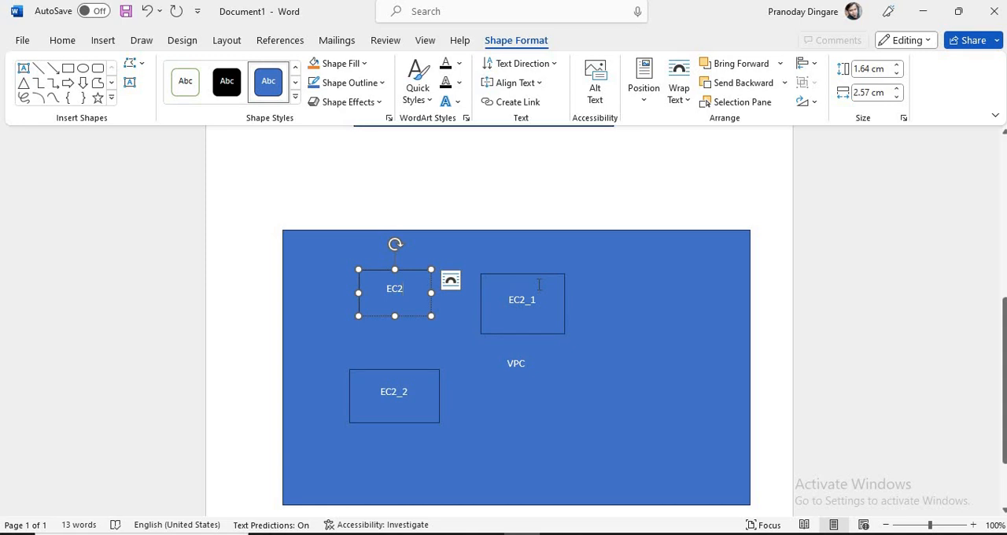
click(538, 284)
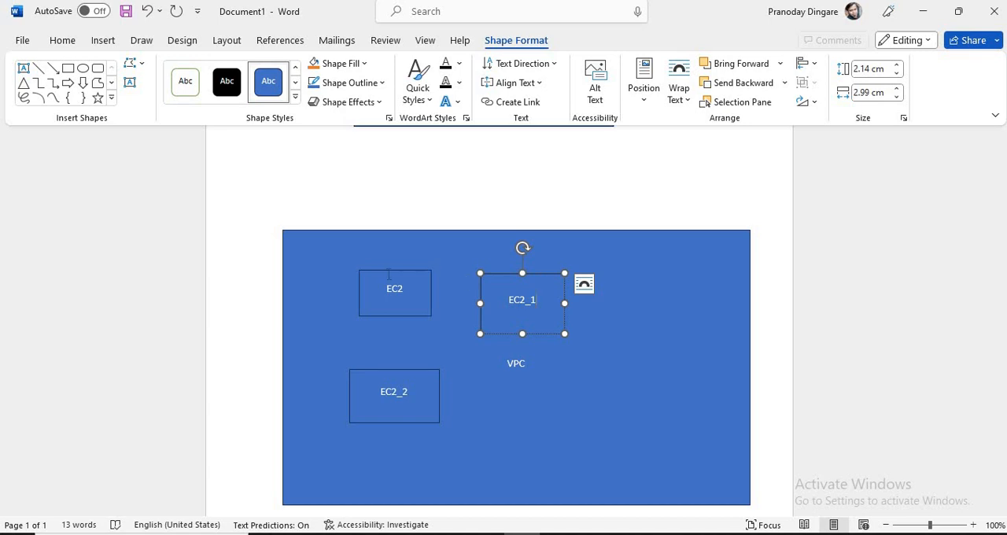
click(387, 275)
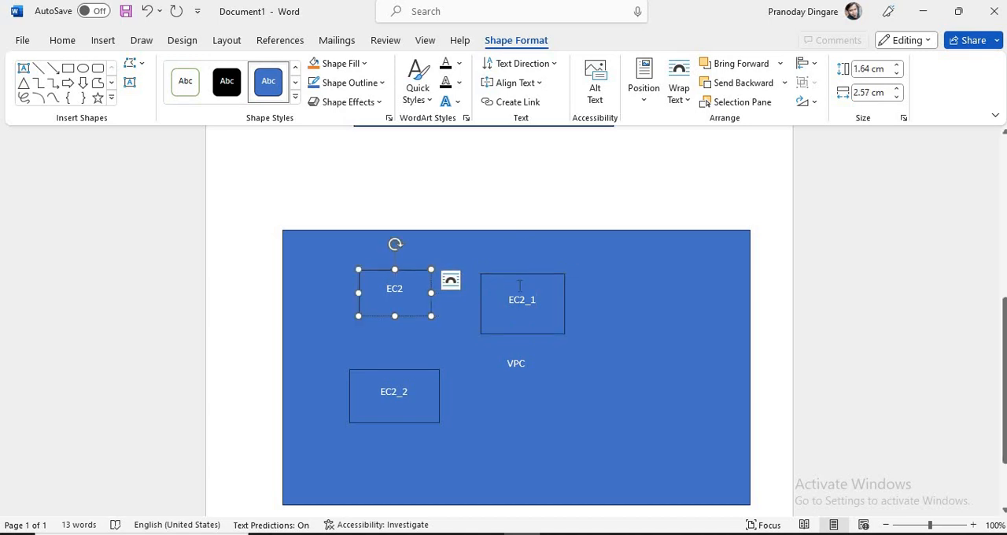
click(519, 284)
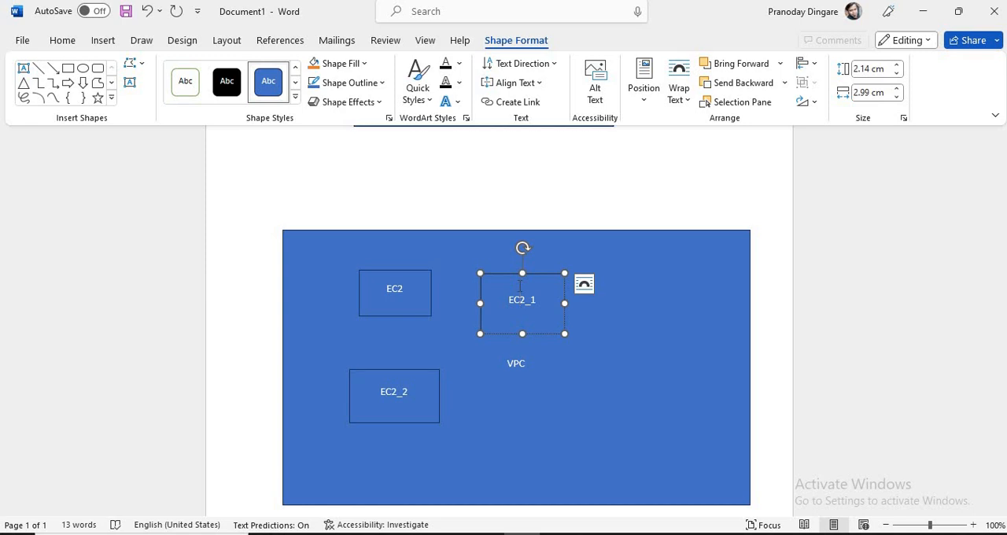
click(384, 271)
click(393, 283)
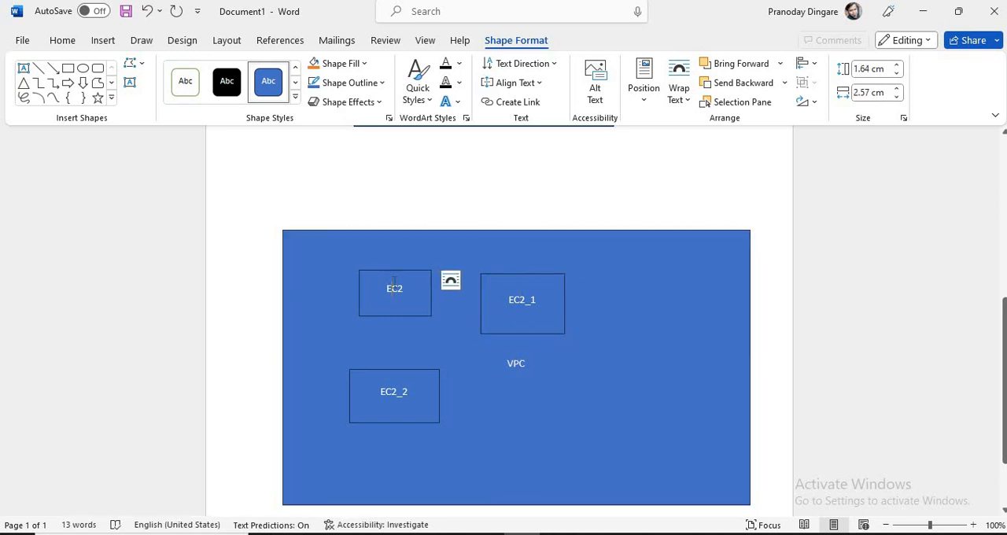
click(409, 384)
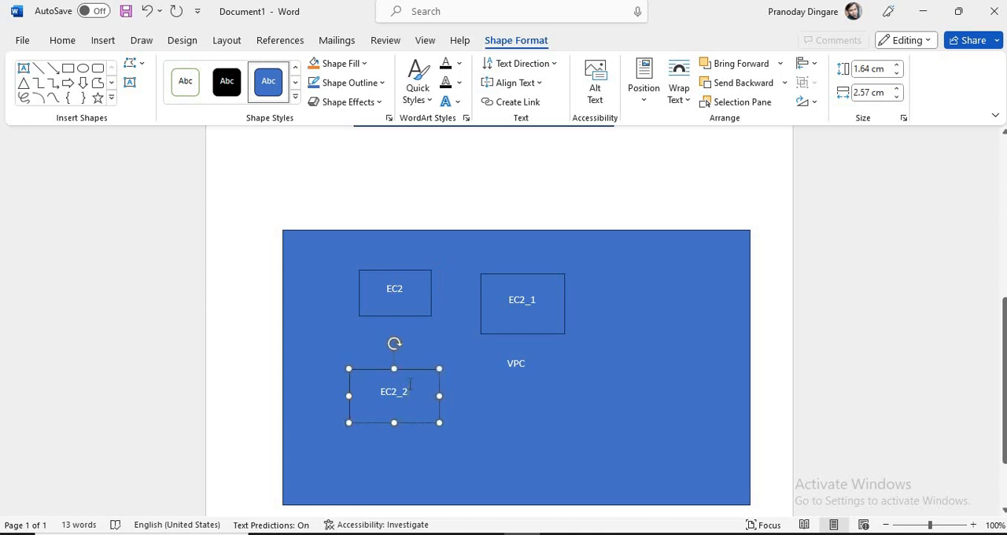
click(404, 303)
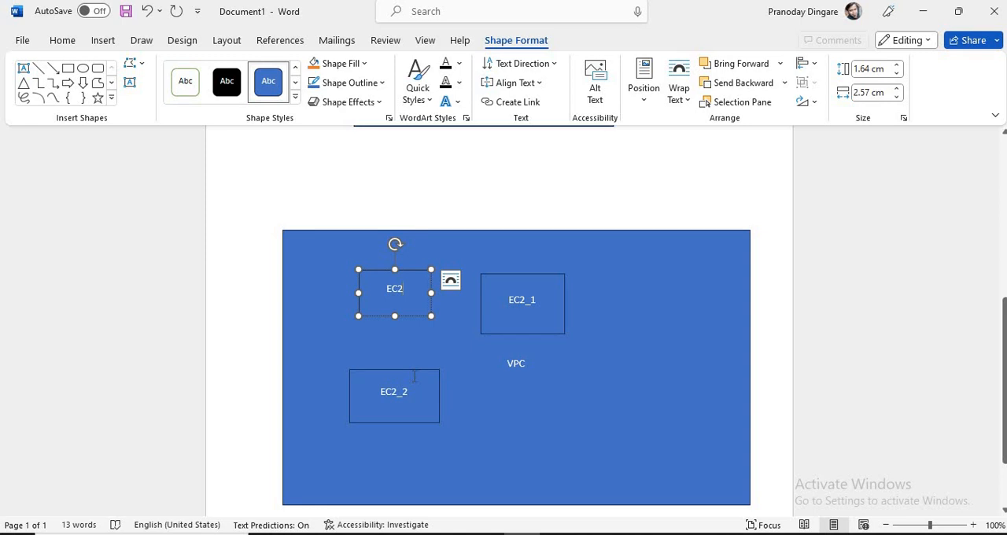
click(414, 376)
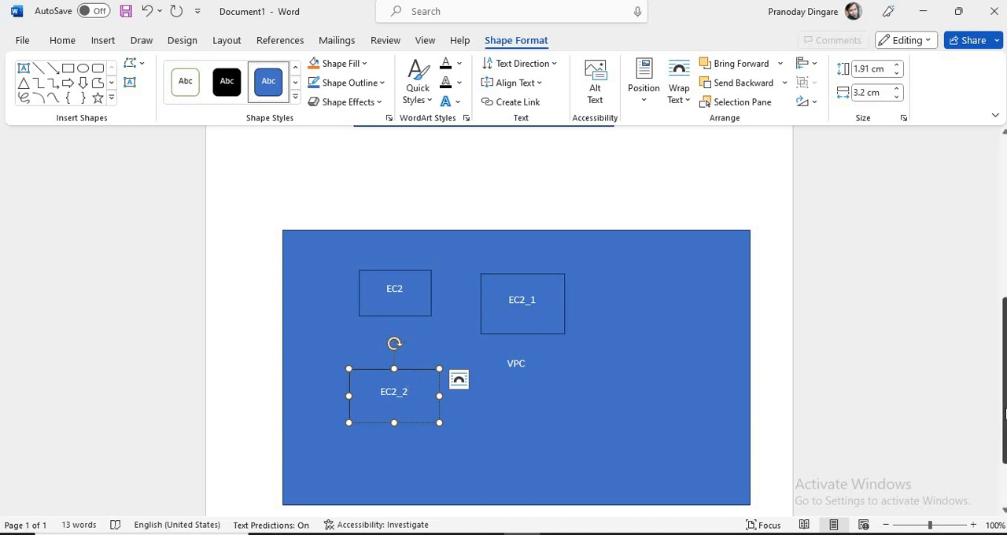
scroll(1003, 377, up, 4)
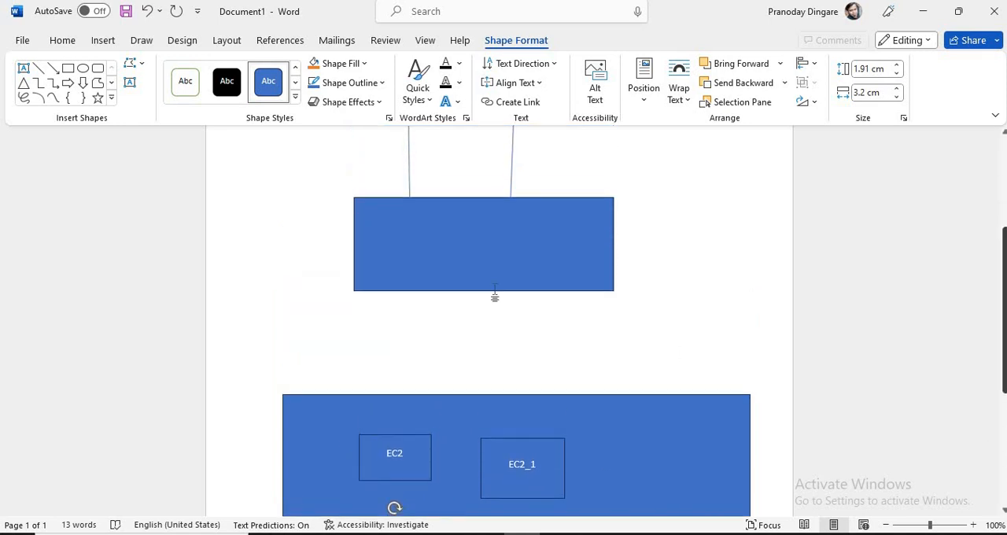
click(458, 241)
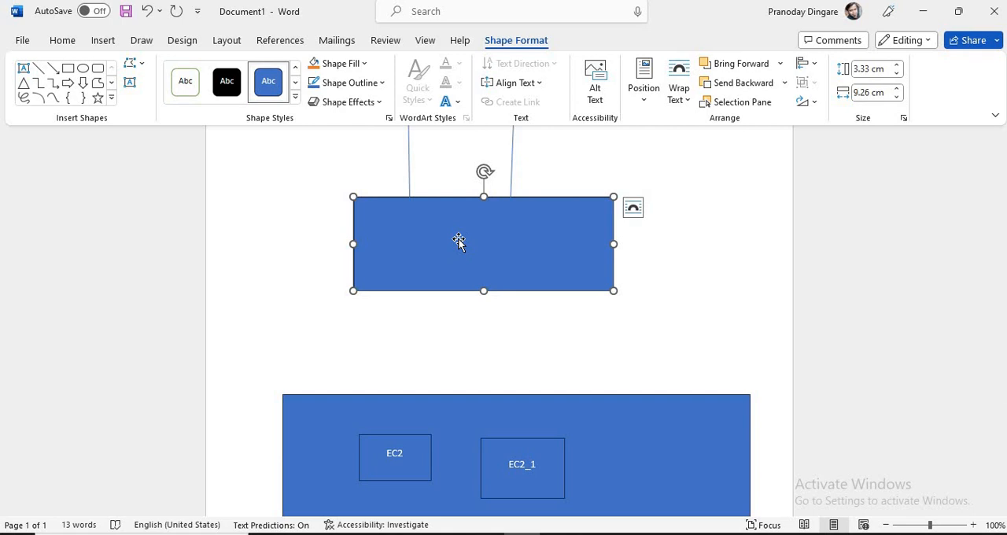
Step: Switch to the AWS console and highlight DockerInstance's private and public IPv4 addresses in the instance summary
key(alt+Tab)
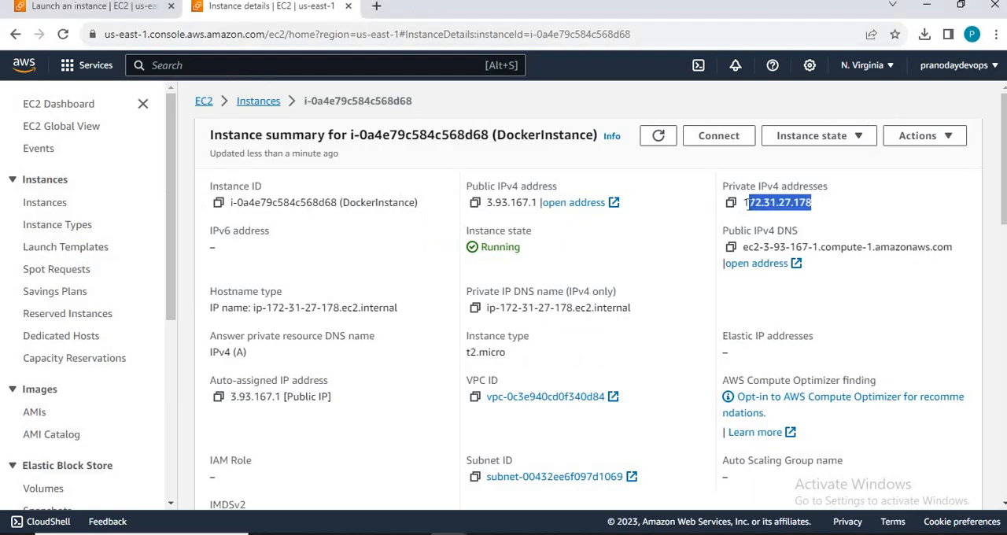
click(748, 205)
drag(745, 204, 823, 206)
drag(487, 202, 540, 203)
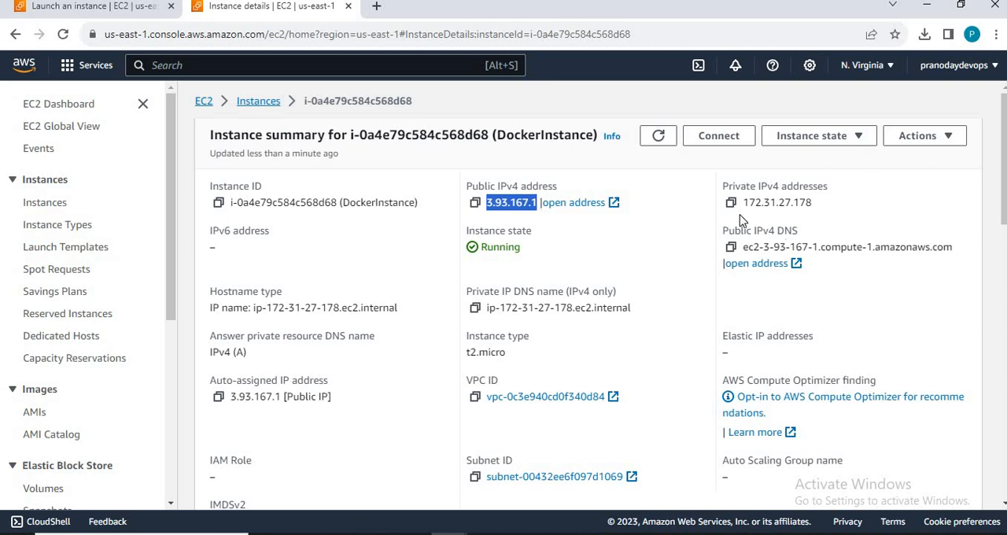
drag(744, 203, 817, 206)
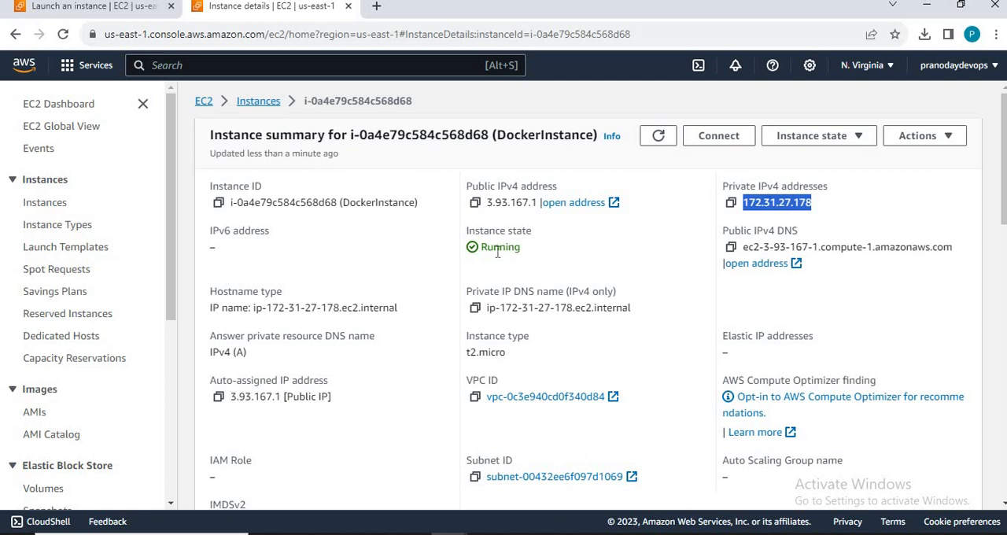
Step: Highlight the instance state and instance type in the summary, and point out the VPC ID
drag(523, 250, 482, 260)
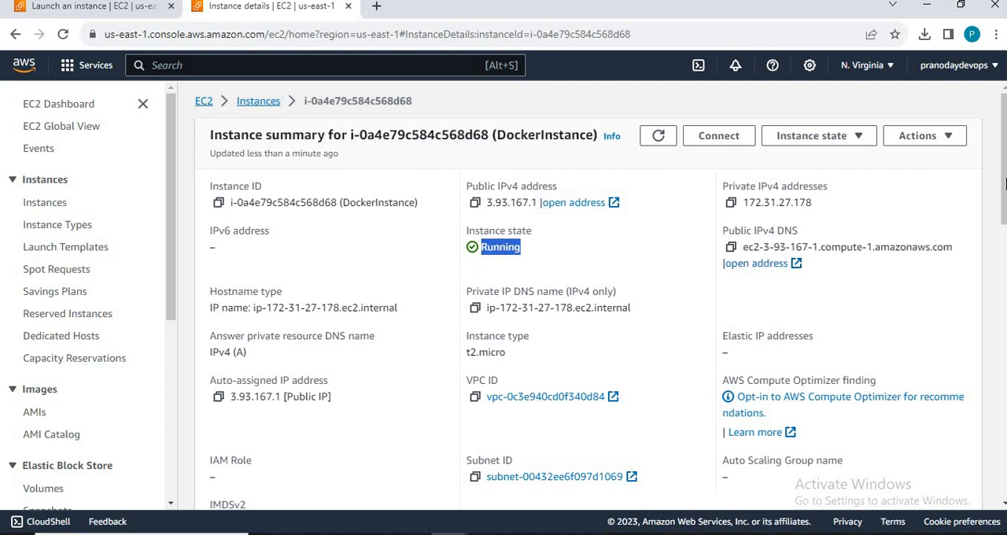
scroll(597, 295, down, 2)
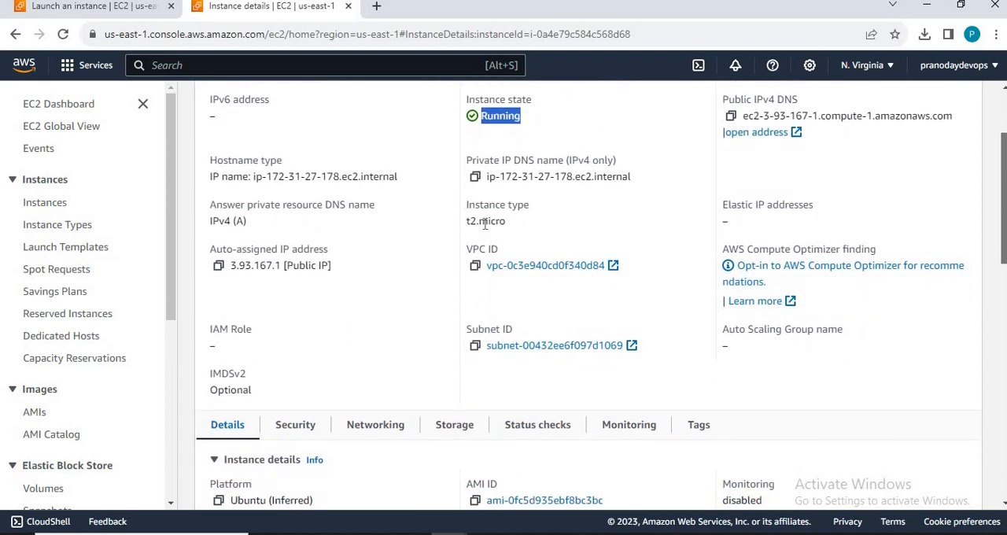
drag(466, 225, 515, 228)
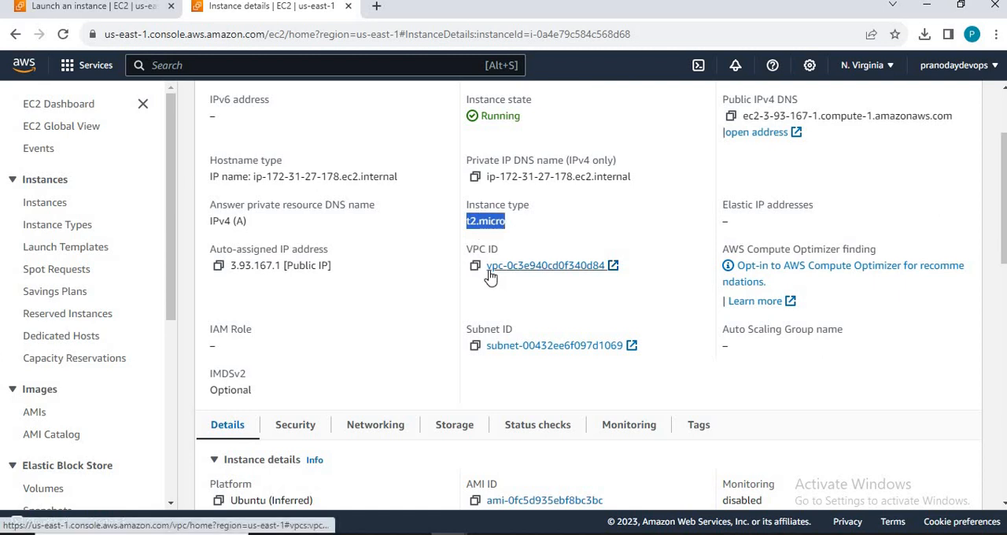
drag(492, 274, 510, 287)
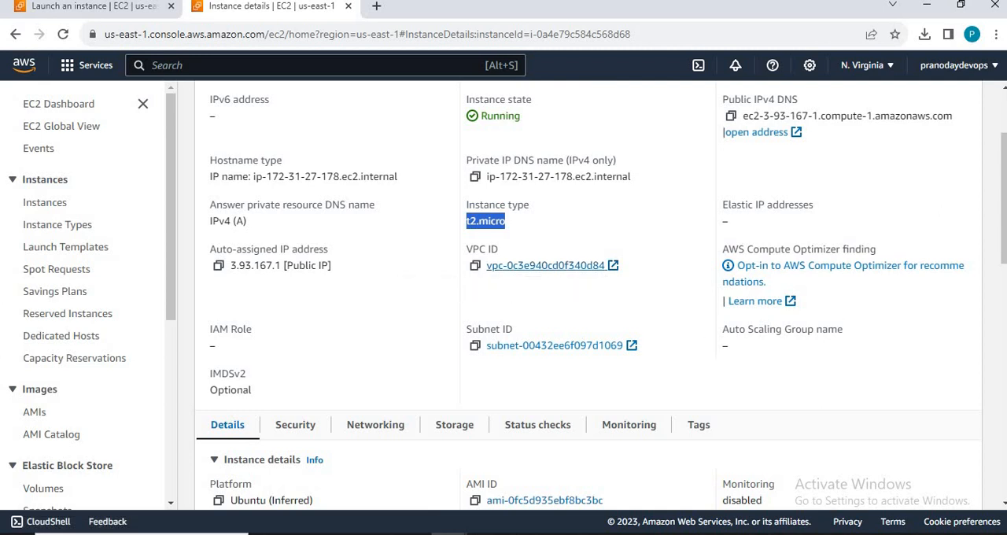
Step: Show DockerInstance's security details and examine its security group, inbound rules and outbound rules
scroll(601, 294, down, 1)
scroll(375, 235, down, 3)
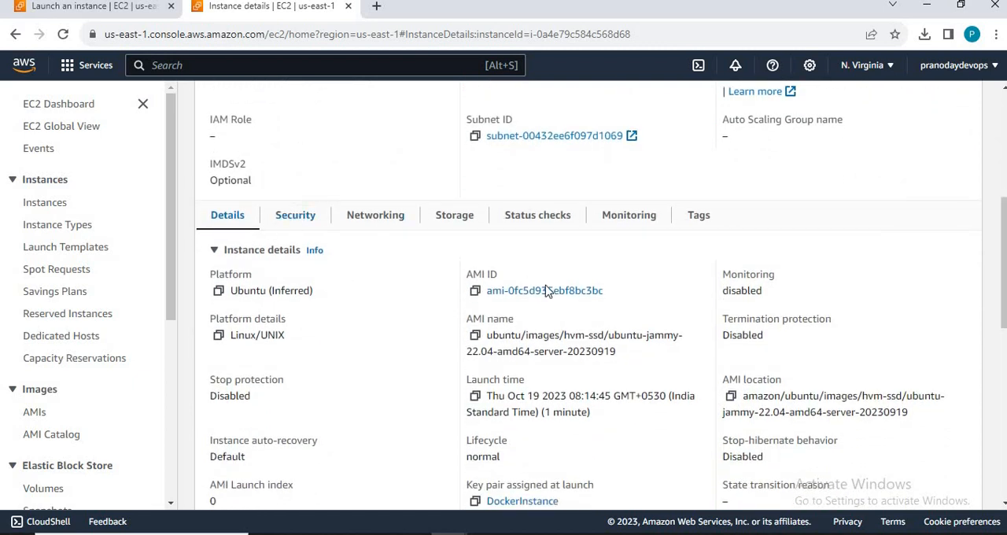
click(312, 222)
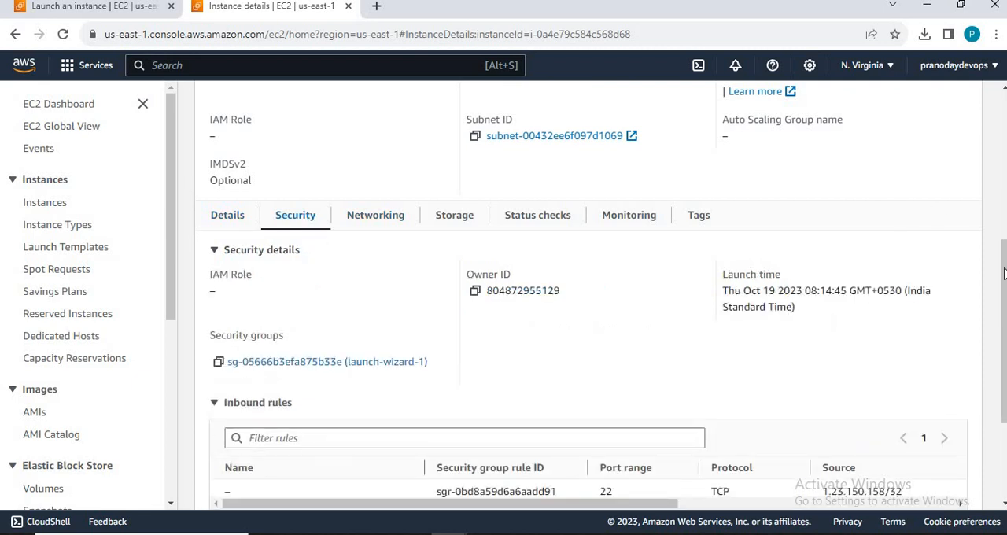
scroll(590, 299, down, 2)
scroll(912, 368, down, 1)
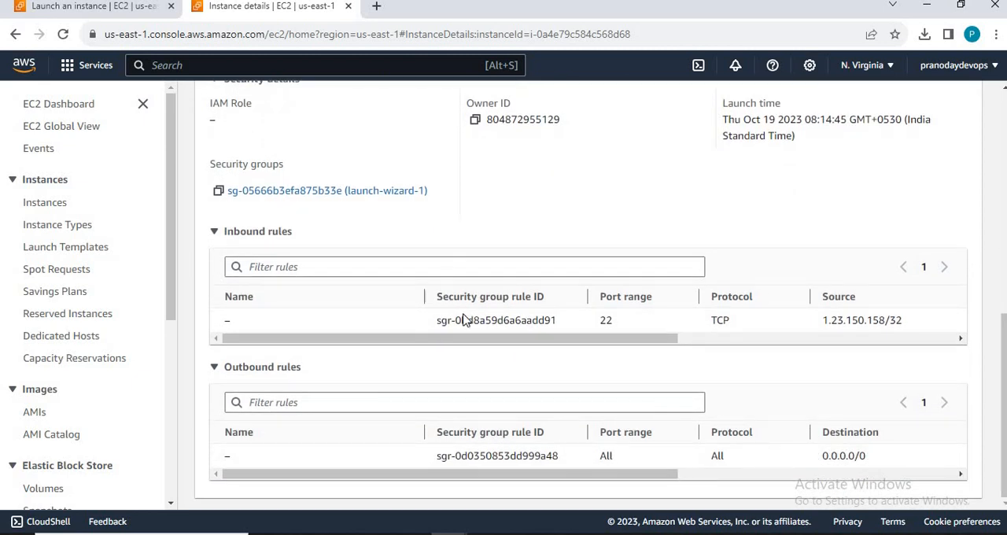
Step: Open the launch-wizard-1 security group in a separate browser tab and examine its inbound rules
middle_click(277, 198)
click(430, 10)
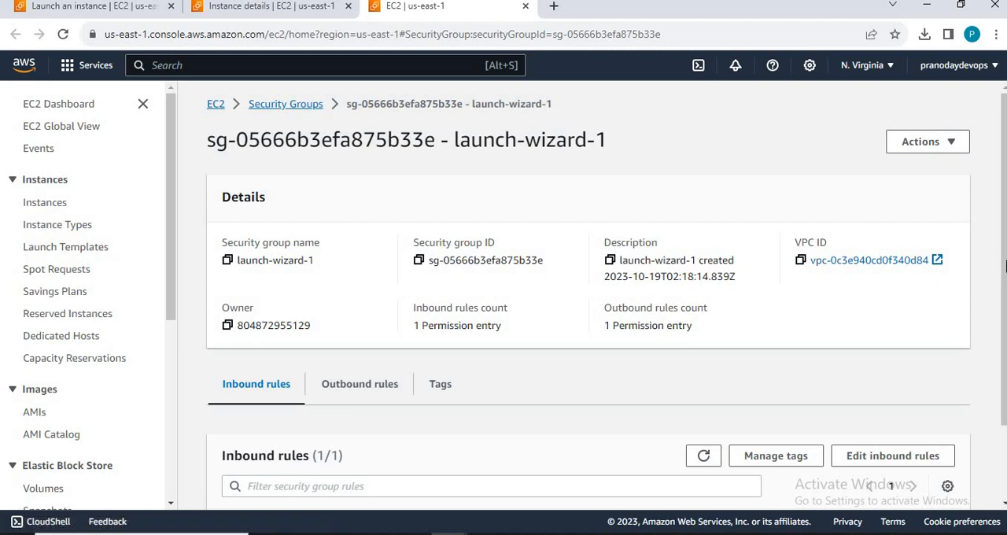
scroll(403, 351, down, 2)
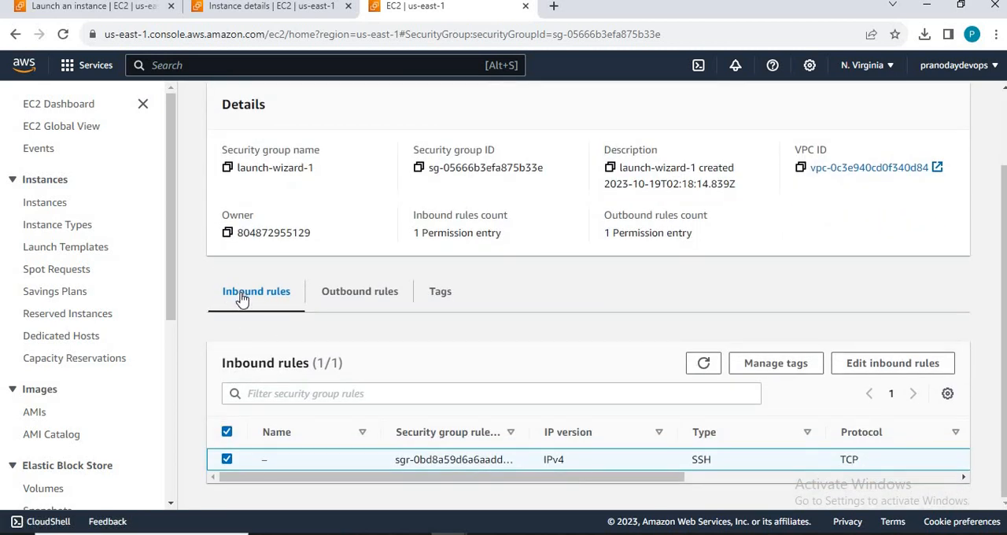
Step: Examine the outbound and inbound rules of launch-wizard-1 and open its inbound rules for editing
click(386, 296)
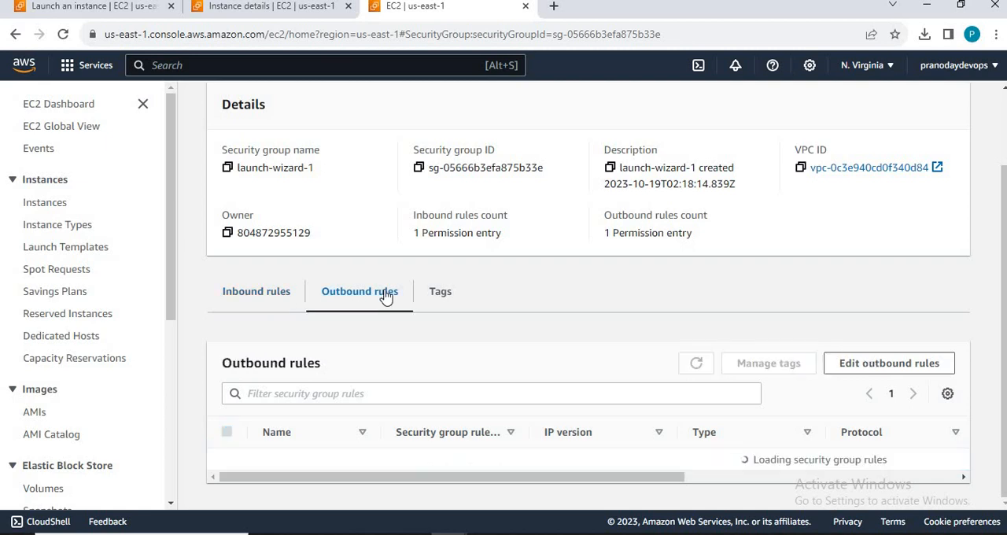
click(267, 305)
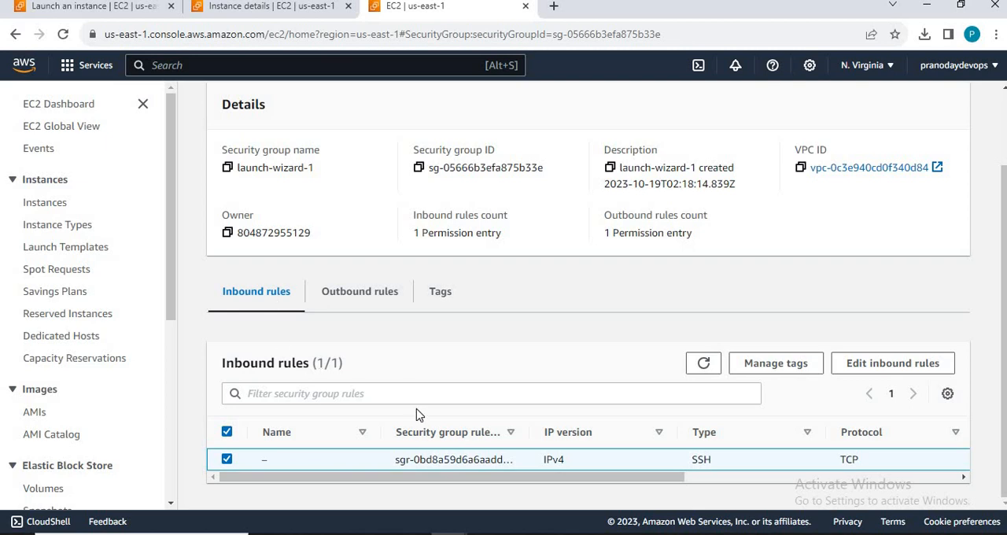
click(895, 372)
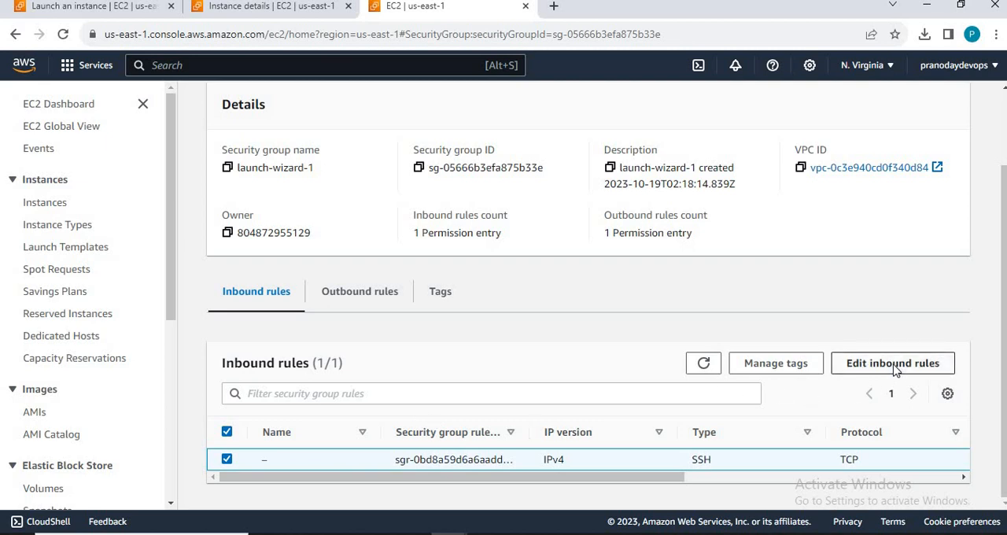
click(894, 370)
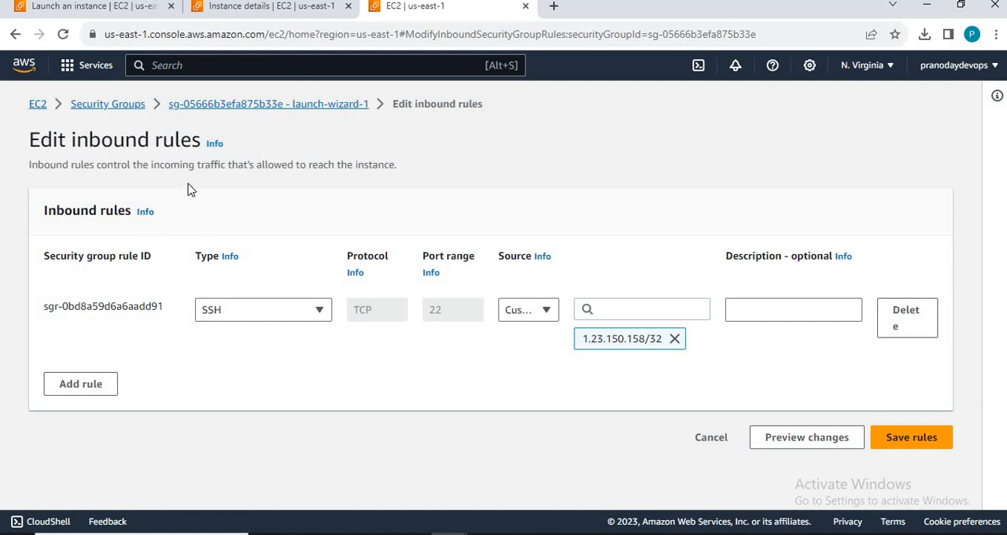
Step: Return to the launch confirmation, open the new instance from it, select DockerInstance, and open its connection options
click(251, 8)
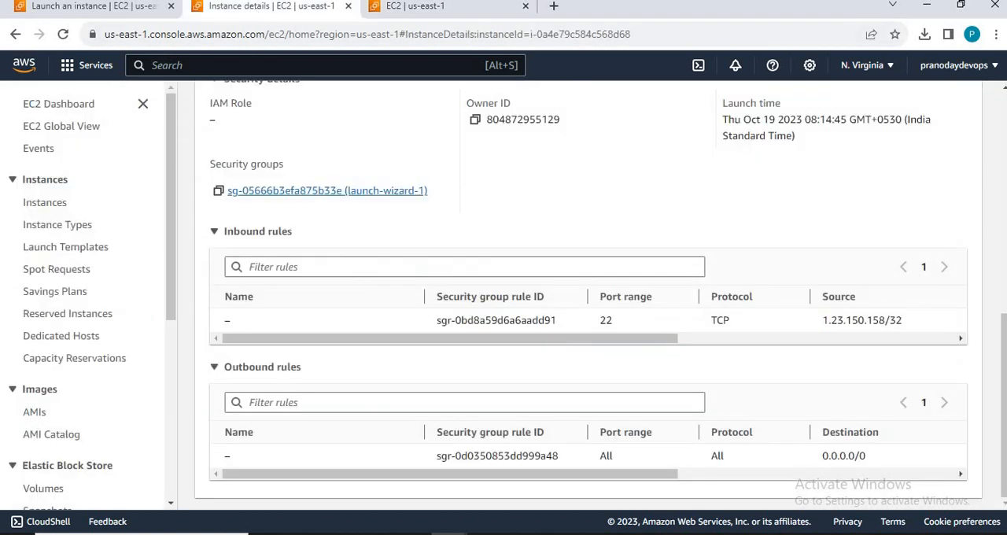
click(138, 8)
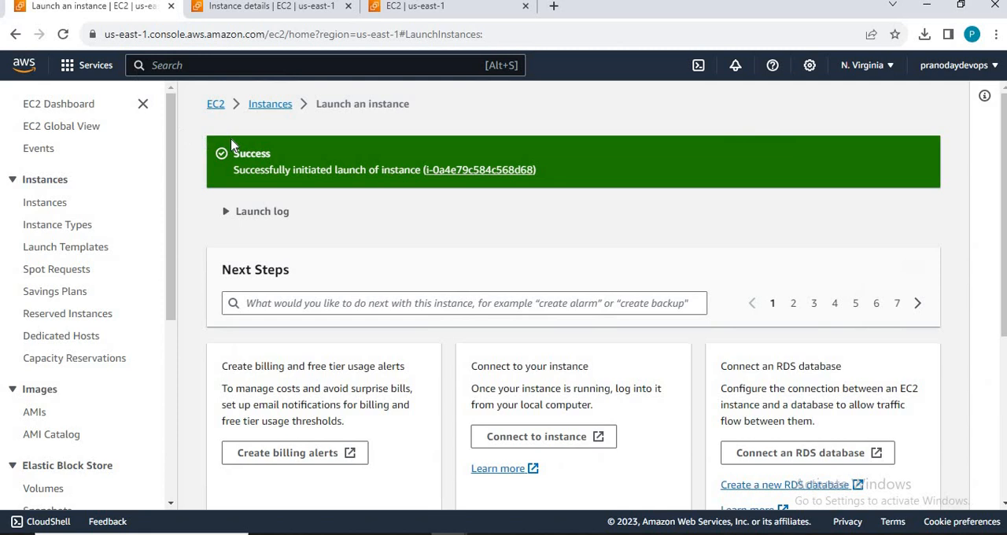
click(464, 173)
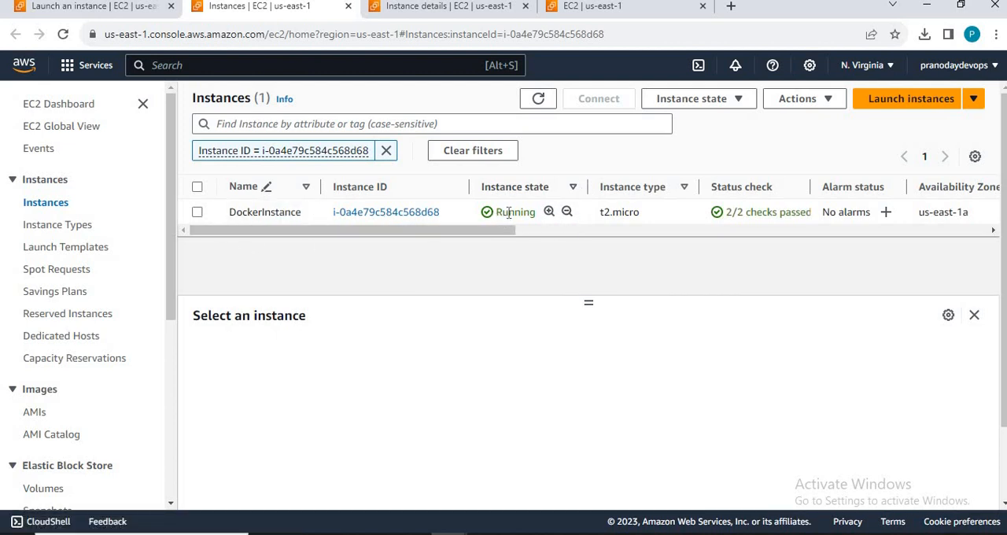
click(836, 103)
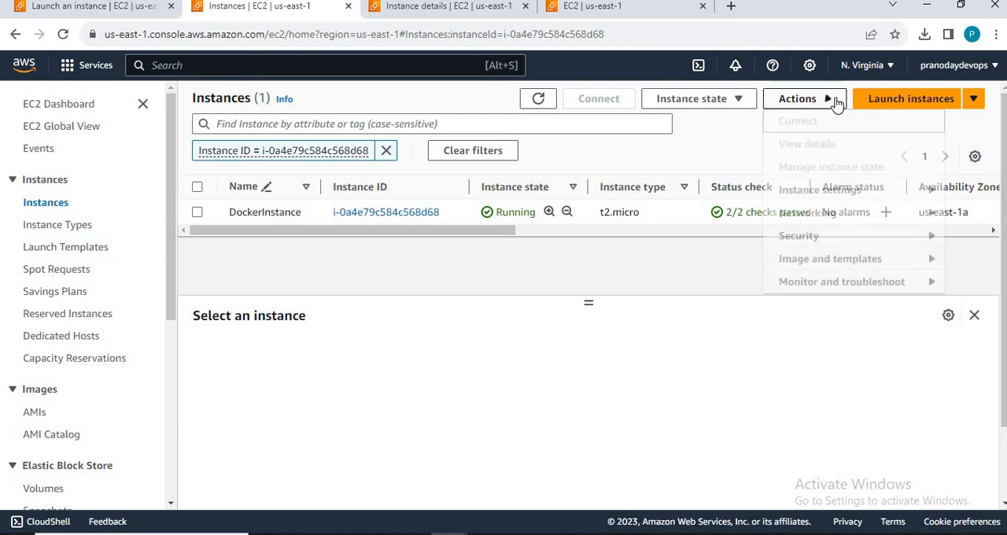
click(196, 214)
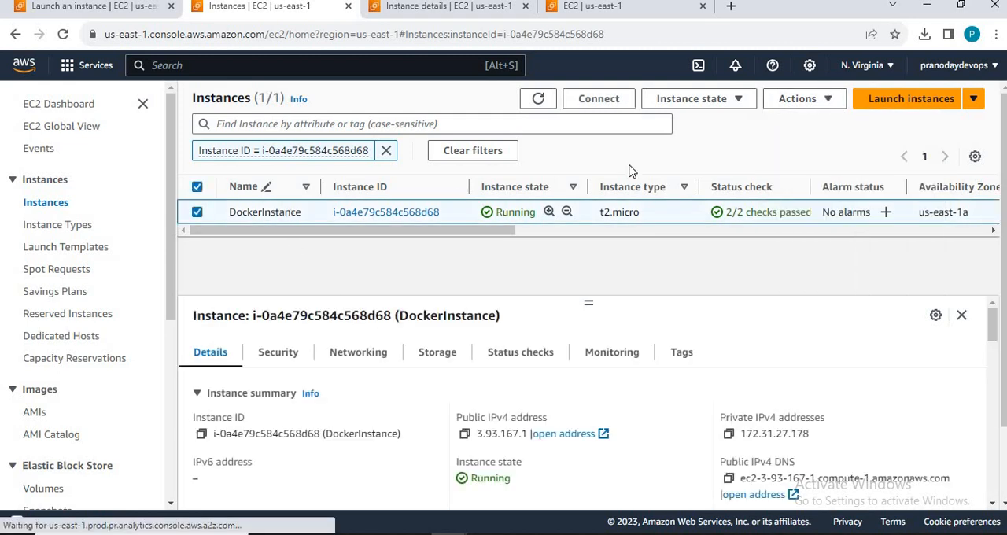
click(812, 110)
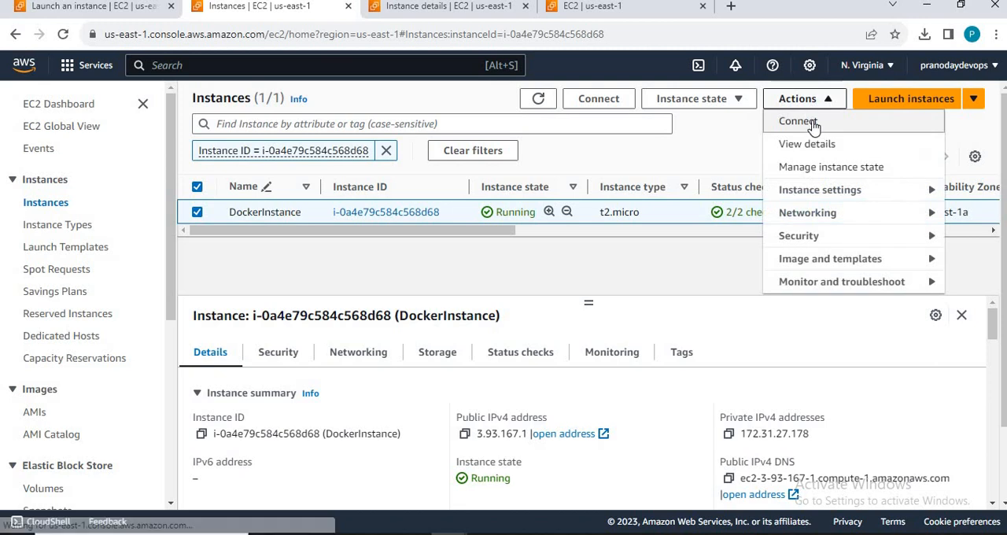
click(810, 122)
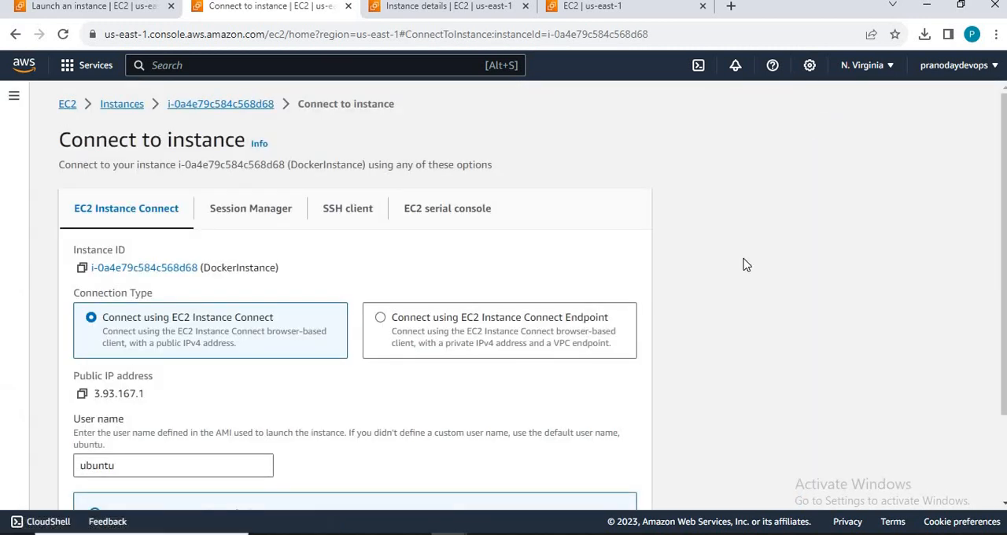
Step: Review the EC2 Instance Connect, Session Manager and SSH client options for connecting to DockerInstance
scroll(745, 265, down, 1)
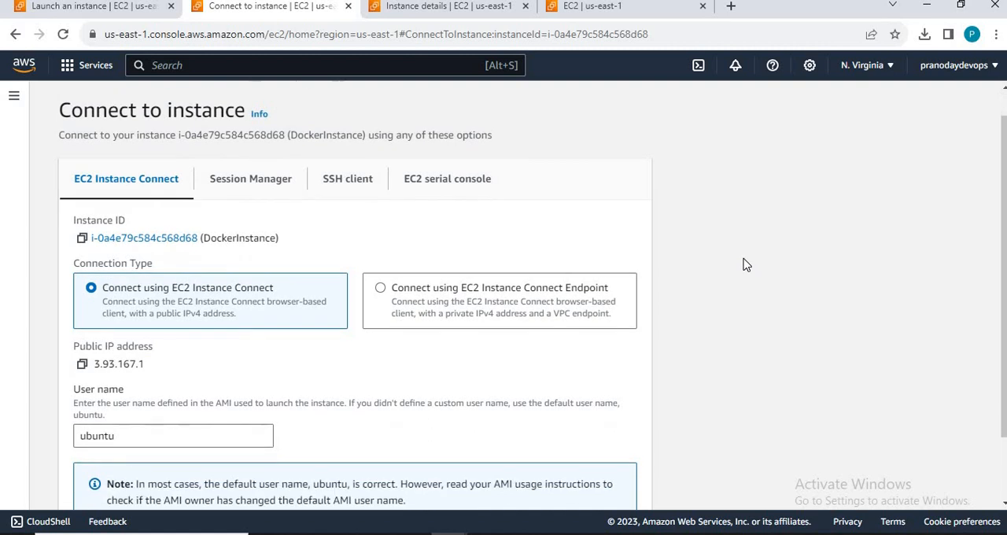
scroll(746, 265, down, 3)
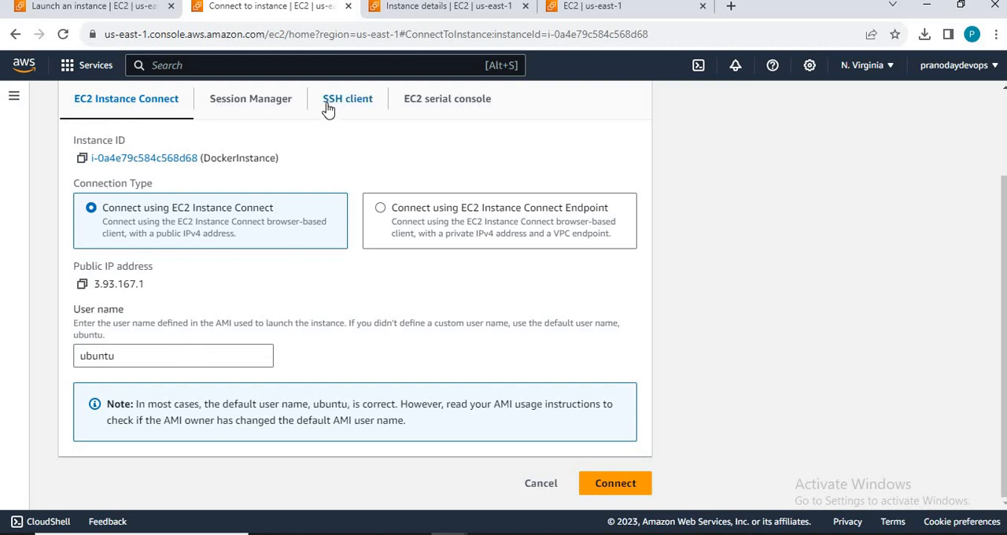
click(254, 105)
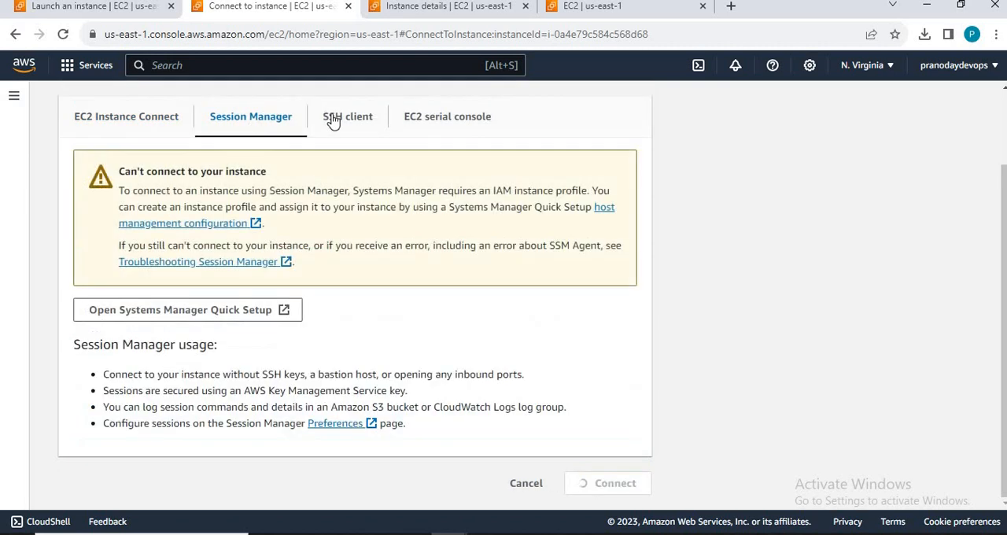
click(347, 122)
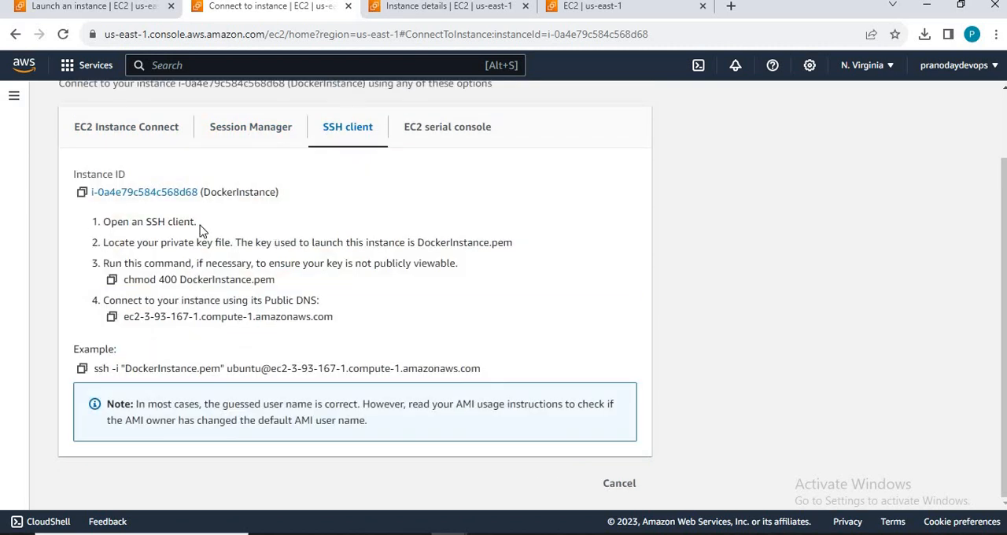
click(82, 369)
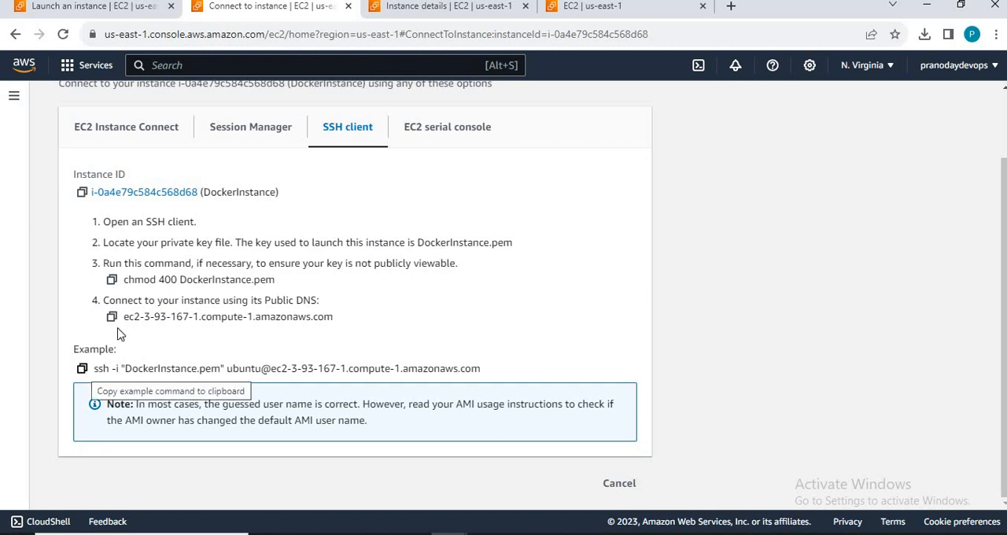
click(139, 128)
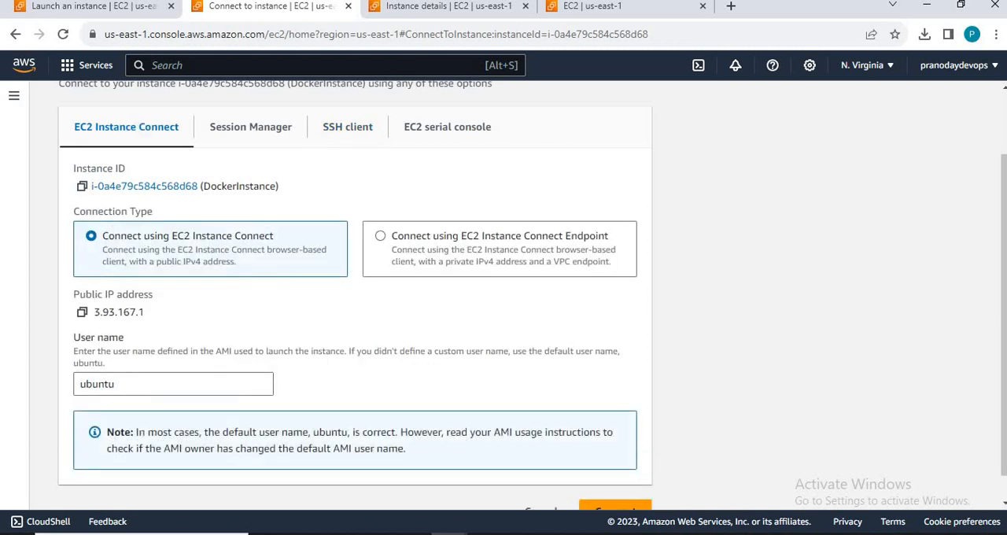
scroll(847, 432, down, 1)
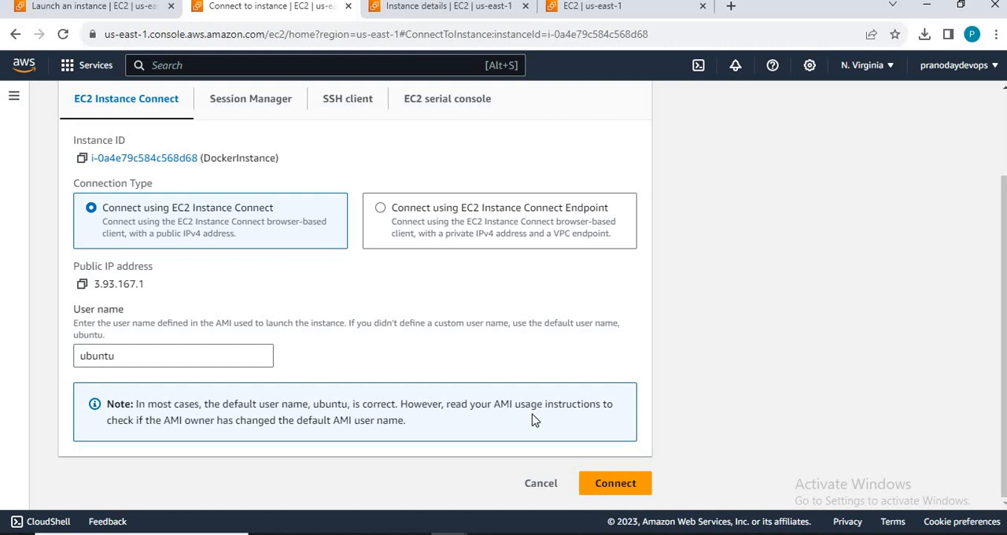
Step: Copy the example SSH command from the SSH client instructions and paste it into a new Notepad document
click(349, 100)
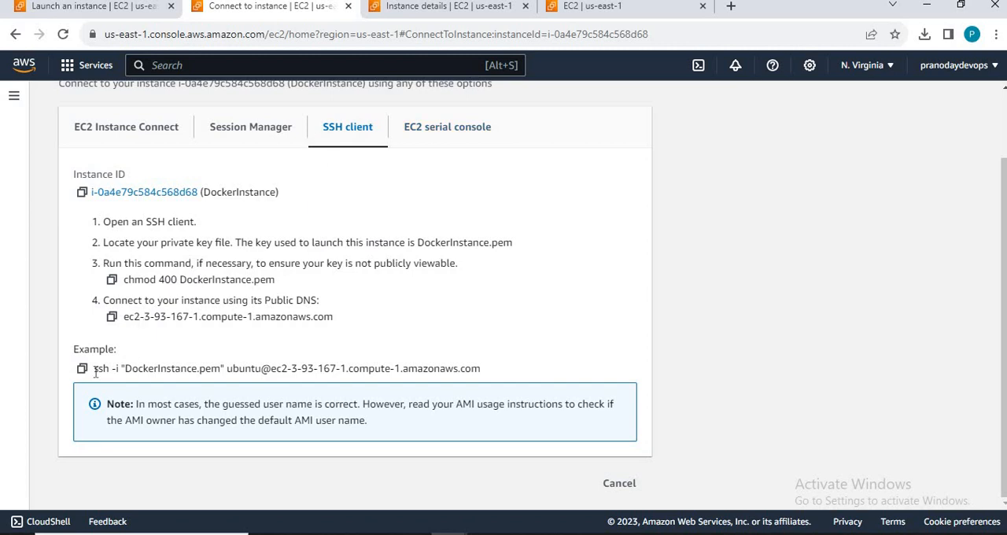
drag(96, 372, 494, 382)
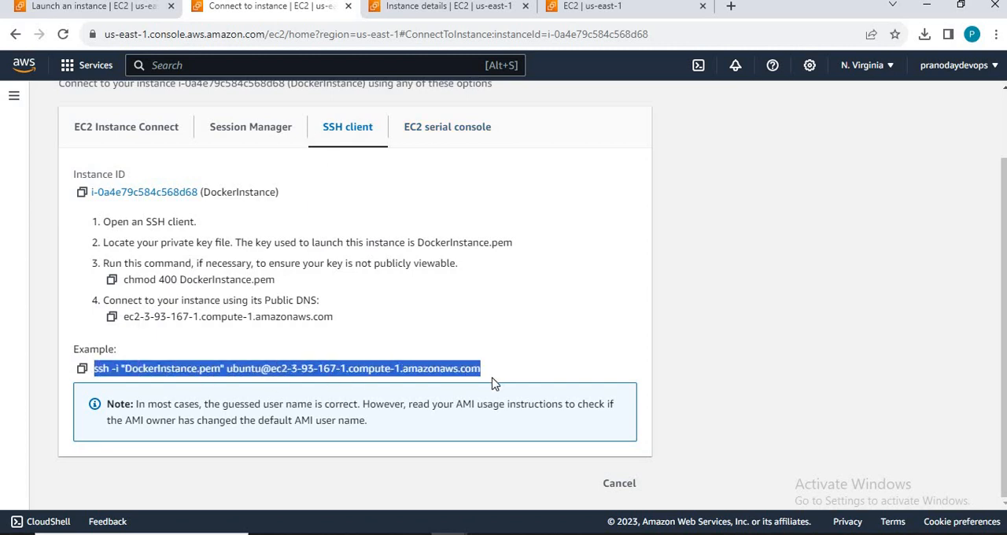
click(82, 369)
key(super)
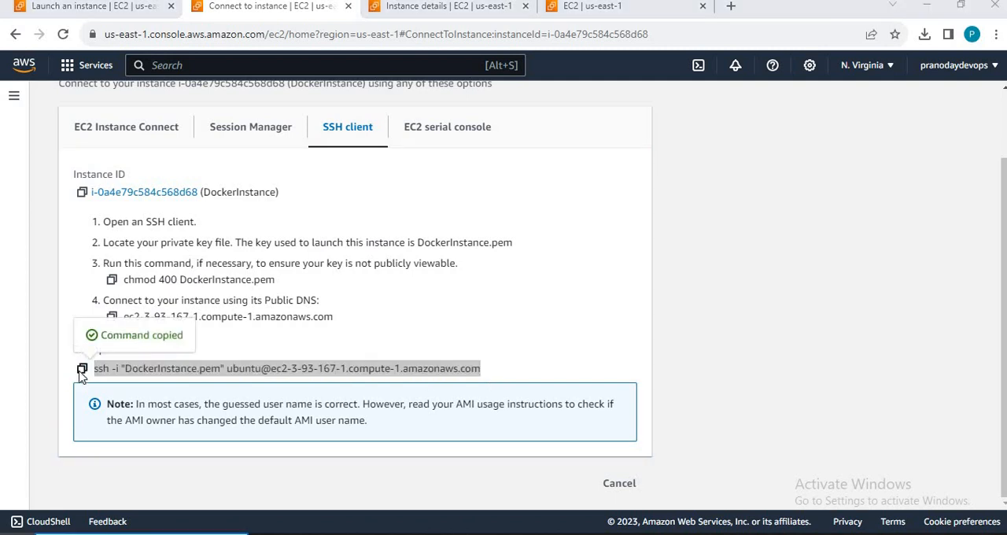
text(no)
key(Return)
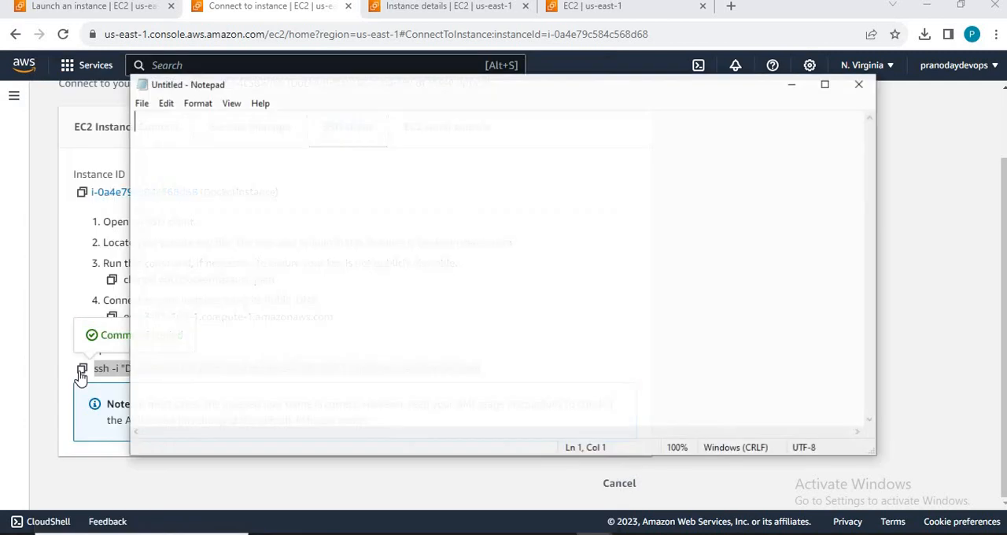
key(ctrl+v)
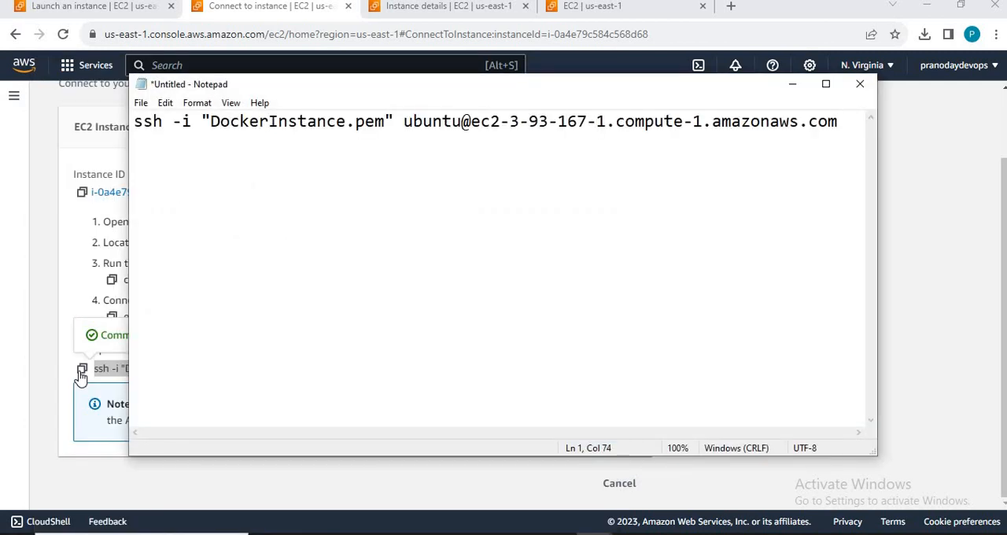
Step: Highlight the ssh command name and the -i option in the pasted connection command
key(Home)
key(shift+Right)
key(shift+Right)
key(shift+Right)
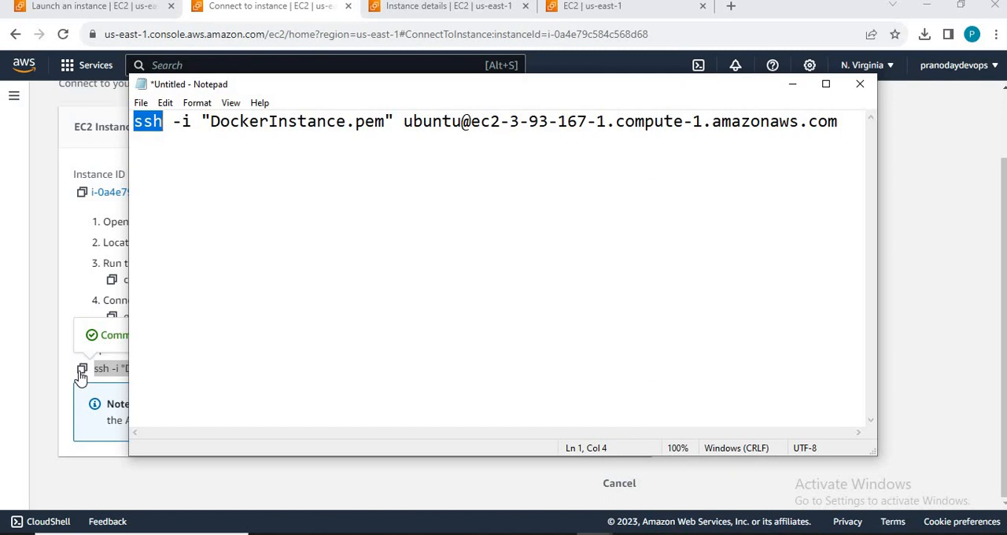
key(Right)
key(shift+Right)
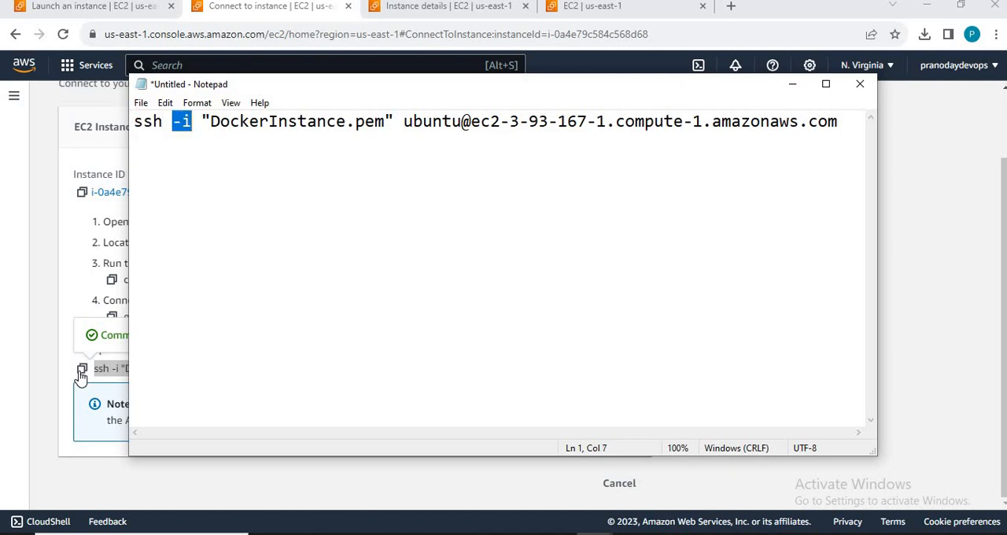
key(Left)
key(shift+Right)
Step: Highlight the key file argument "DockerInstance.pem" in the pasted SSH command
key(shift+Right)
key(Right)
key(Right)
key(shift+Right)
key(shift+Right)
key(shift+Right)
key(shift+Right)
key(shift+Right)
key(shift+Right)
key(shift+Right)
key(shift+Right)
key(shift+Right)
key(shift+Right)
key(shift+Right)
key(shift+Right)
key(shift+Right)
key(shift+Right)
key(shift+Right)
key(shift+Right)
key(shift+Right)
key(shift+Right)
key(shift+Right)
key(shift+Right)
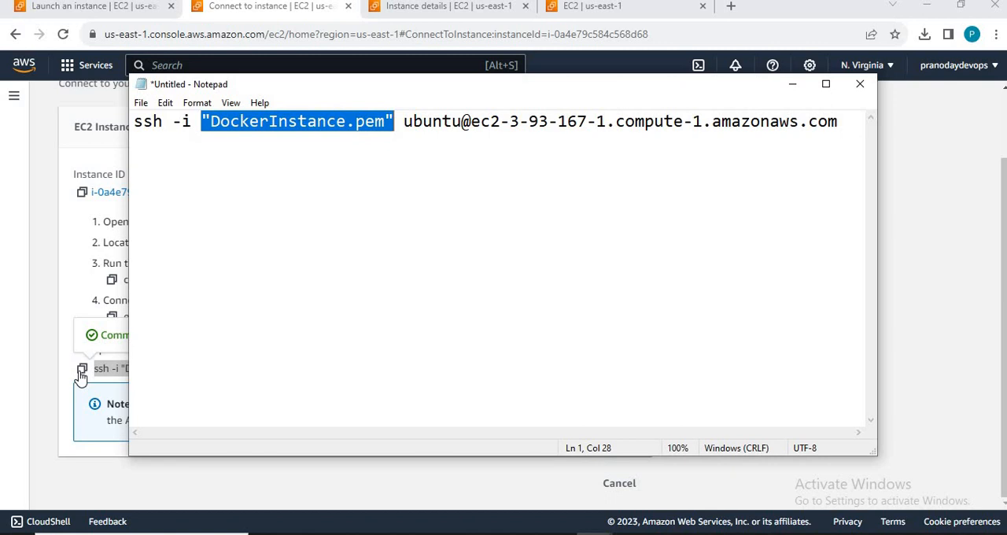
Step: Locate the downloaded DockerInstance.pem in its folder, view its private key enlarged in Notepad, and close the file
click(924, 34)
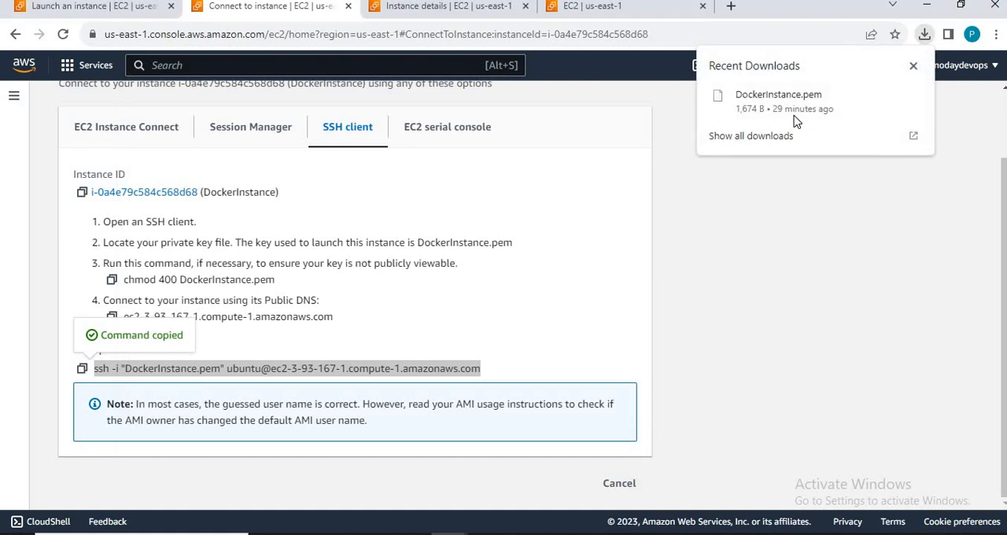
click(890, 97)
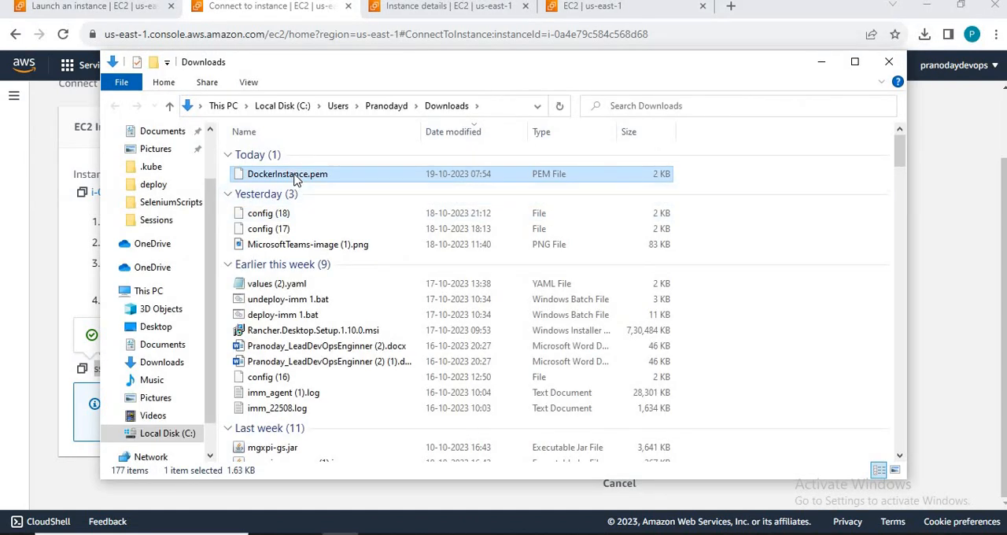
double_click(295, 180)
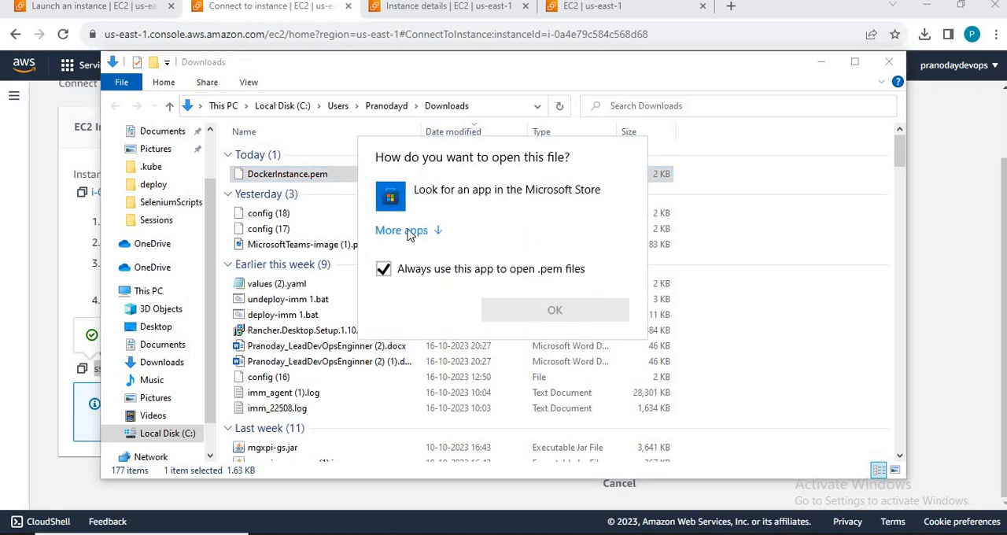
click(408, 234)
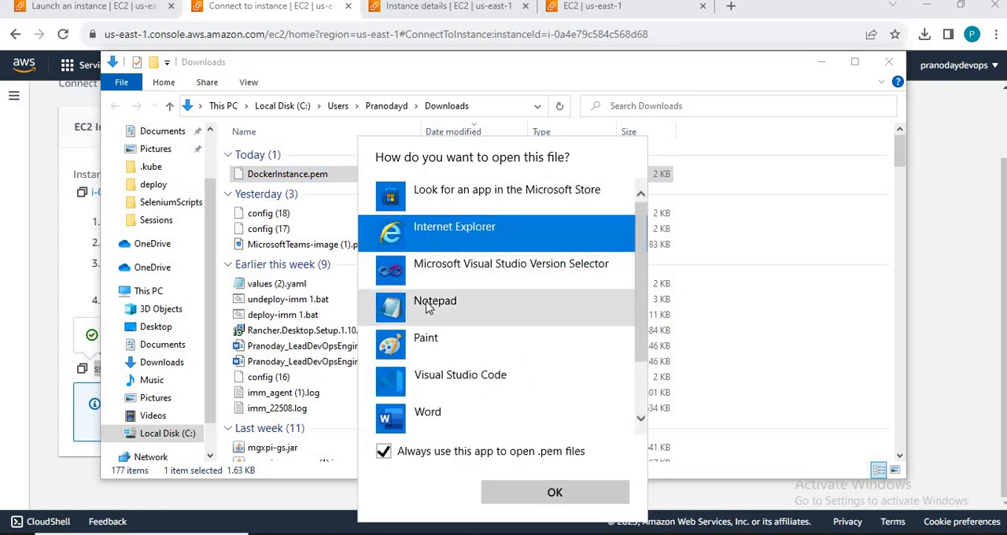
double_click(427, 301)
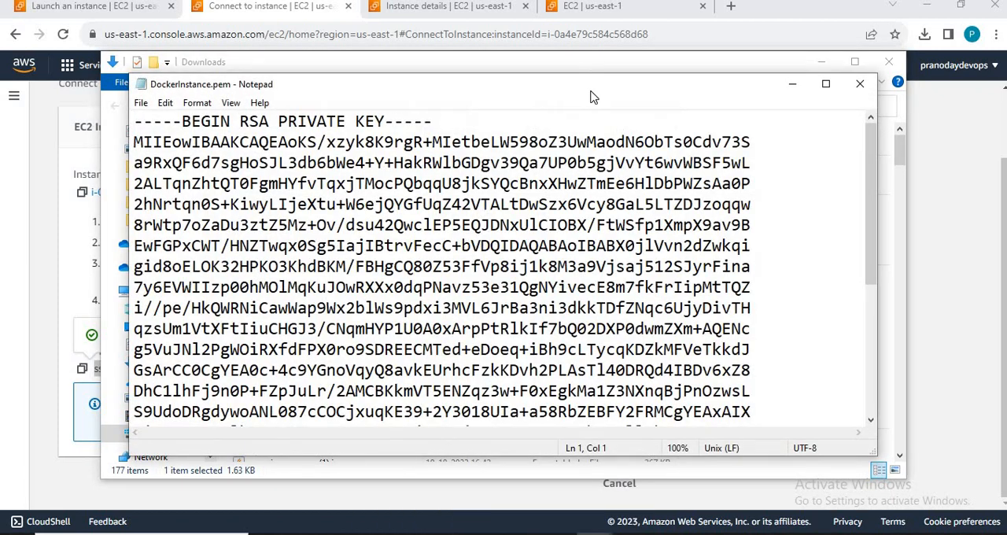
double_click(590, 87)
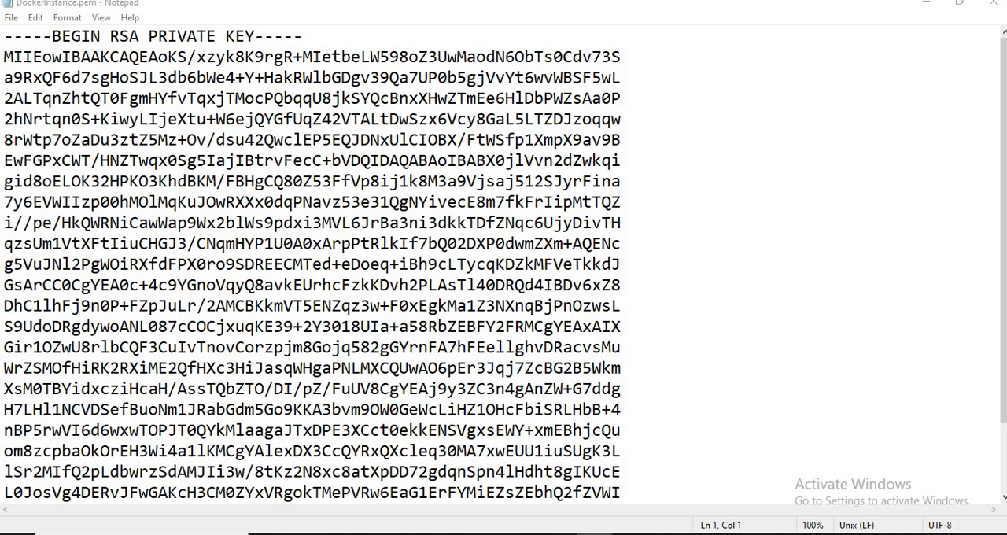
click(993, 6)
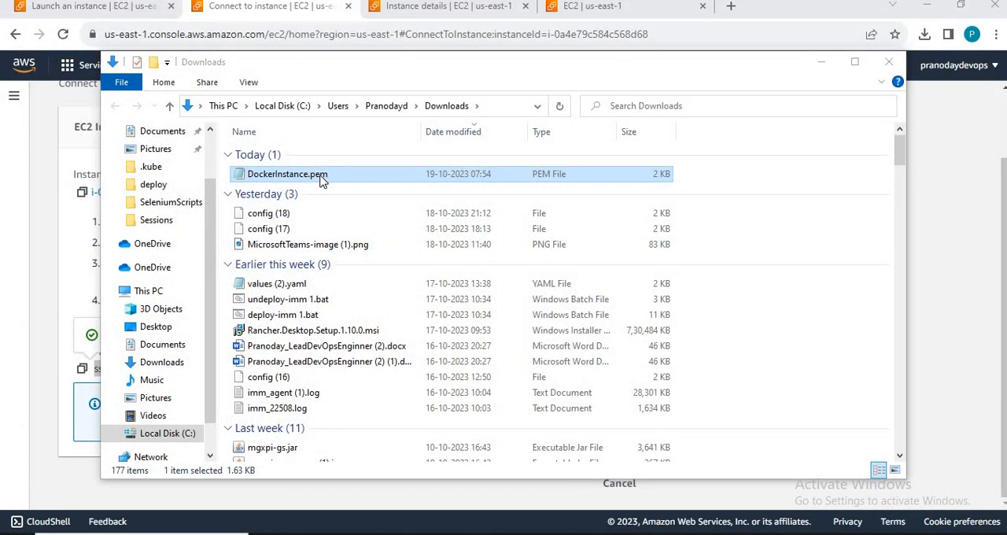
Step: Switch to the Command Prompt window and go back to the Downloads folder containing DockerInstance.pem
key(alt+Tab)
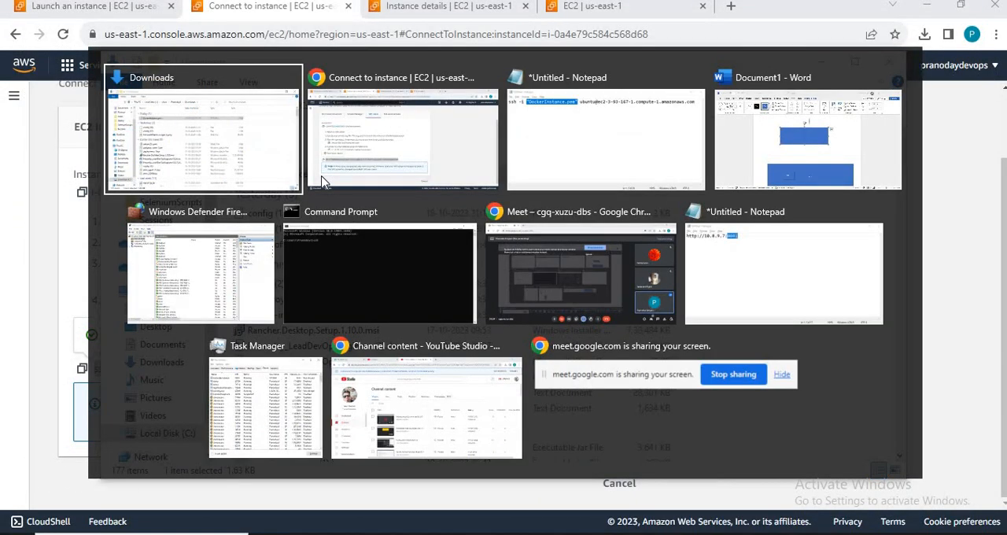
key(alt+Tab)
key(alt+Tab)
key(alt+Tab)
key(alt+Tab)
key(alt+Tab)
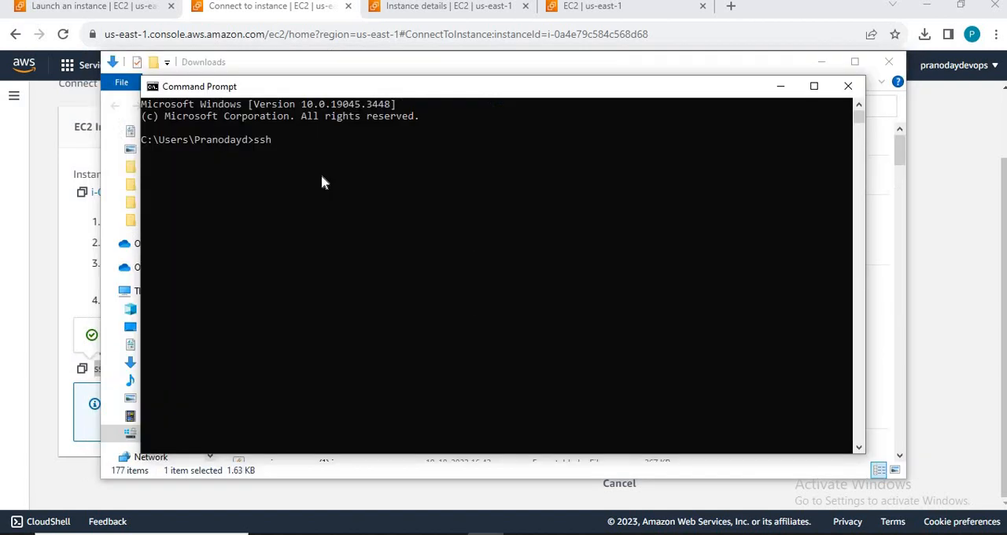
key(alt+Tab)
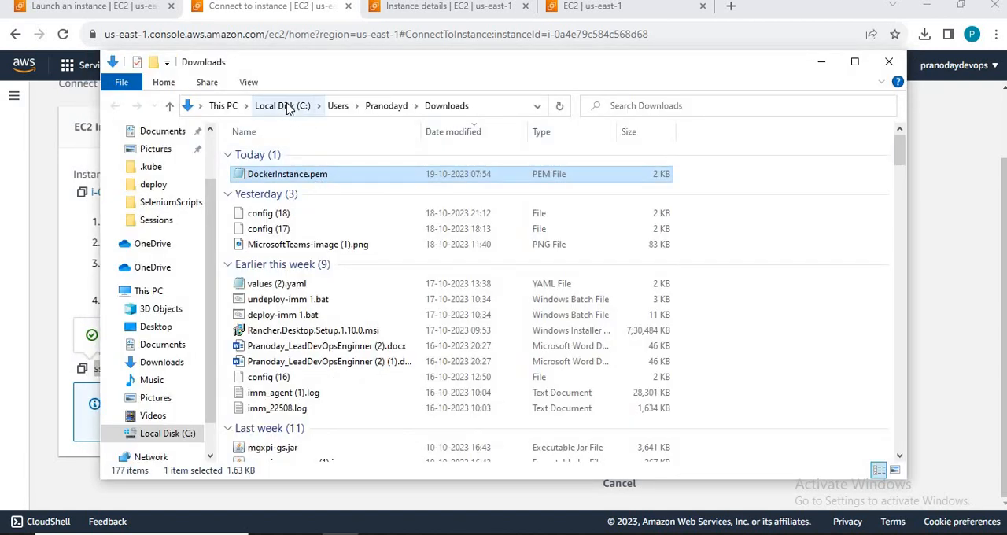
Step: Copy DockerInstance.pem from the Downloads folder into C:\DevOpsBatch
click(288, 213)
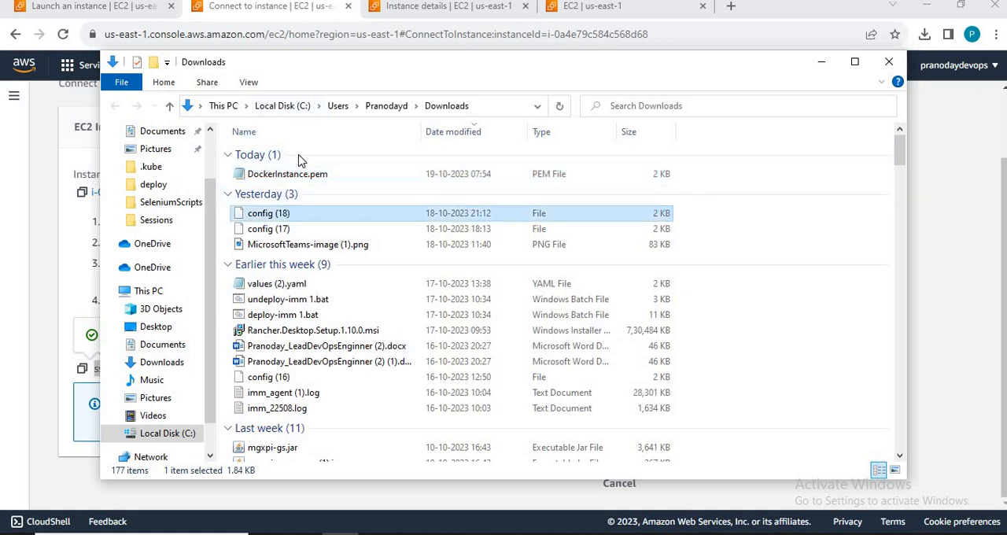
click(301, 179)
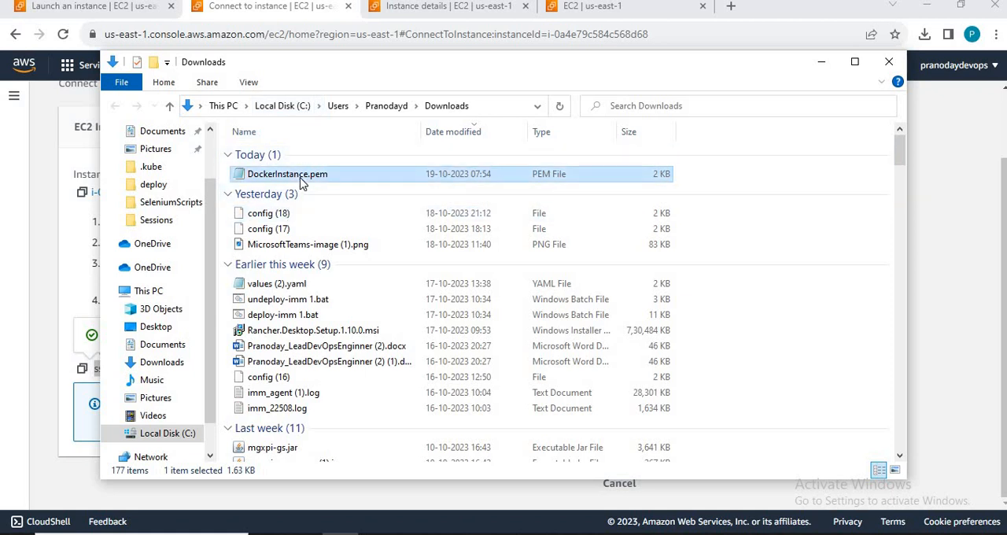
click(279, 107)
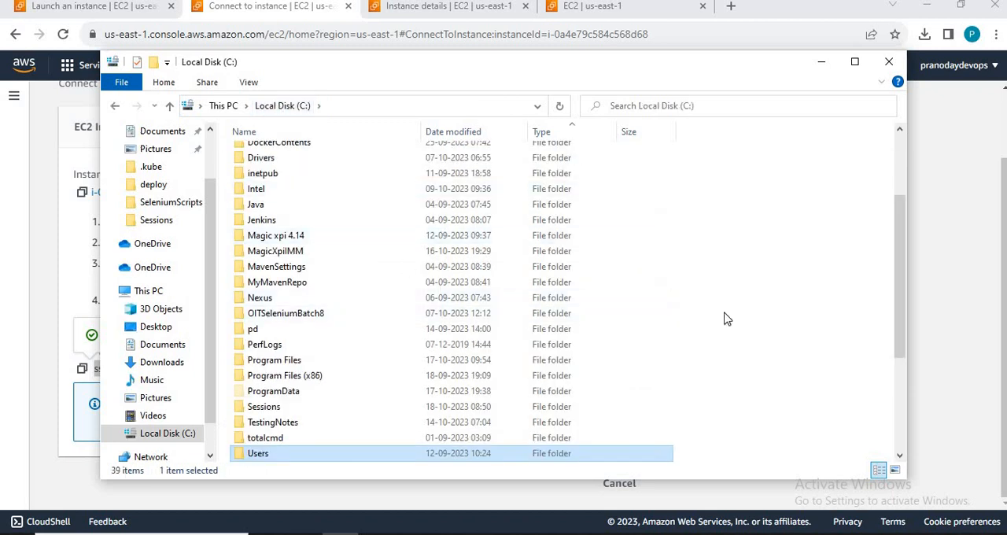
click(288, 253)
key(d)
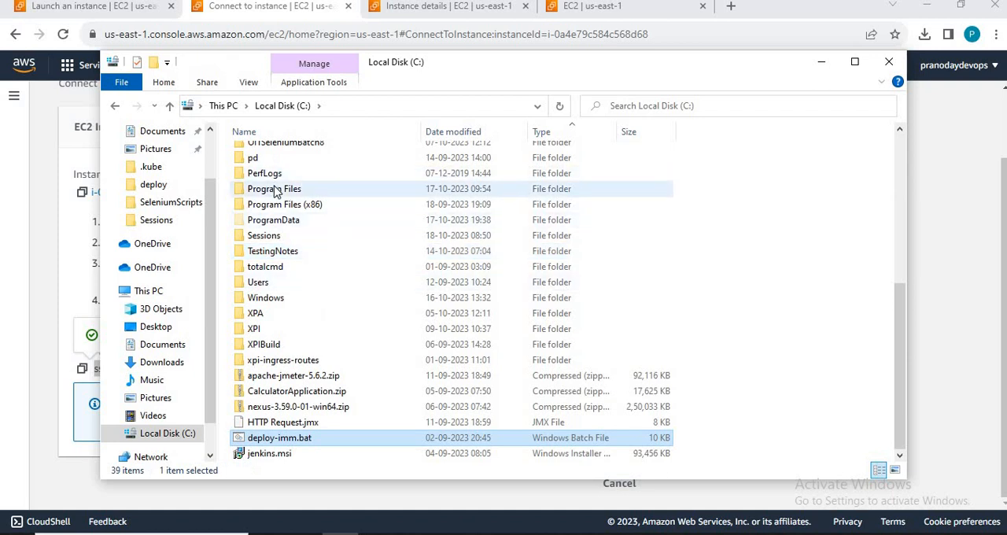
key(d)
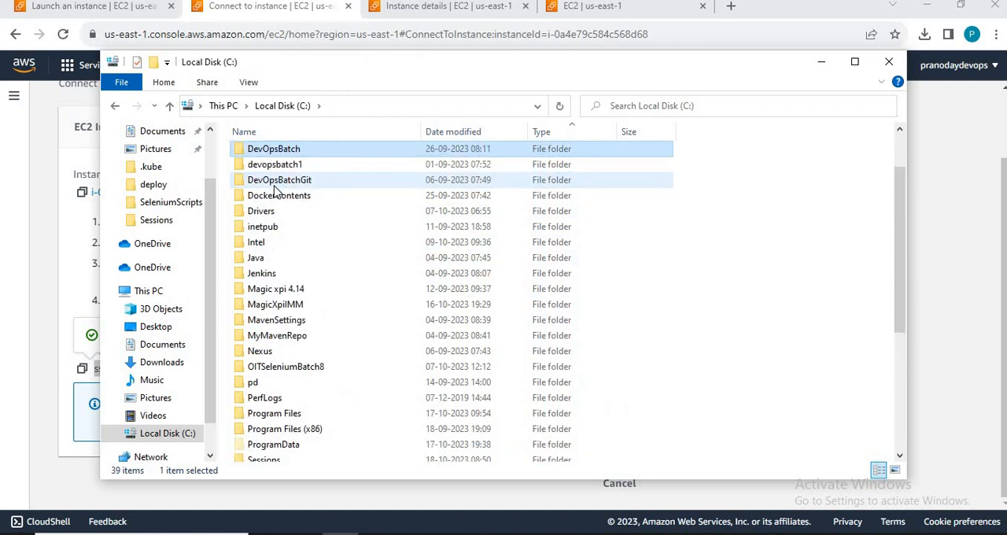
key(Return)
key(ctrl+v)
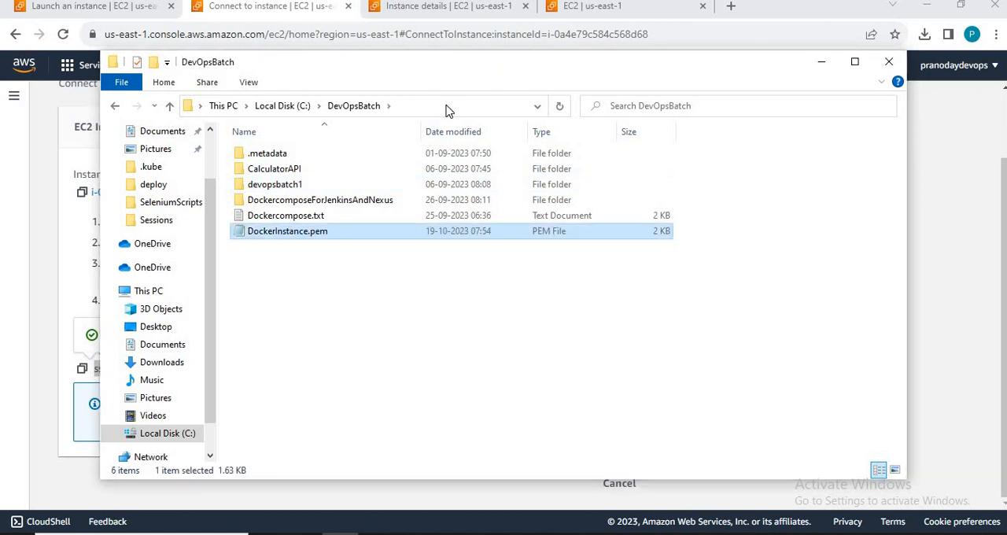
Step: Switch to the Notepad note with the SSH command and highlight the beginning of the DockerInstance.pem file name
key(alt+Tab)
key(alt+Tab)
key(alt+Tab)
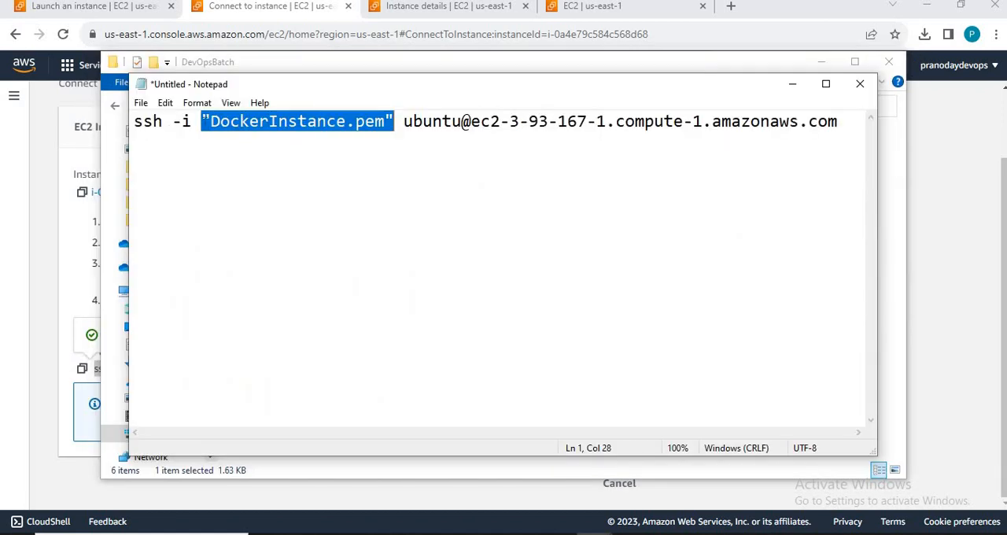
click(209, 122)
key(shift+Right)
key(shift+Right)
key(shift+Right)
key(shift+Right)
key(shift+Right)
key(shift+Right)
key(shift+Right)
key(shift+Right)
key(shift+Right)
key(shift+Right)
key(shift+Right)
key(shift+Right)
key(shift+Right)
key(shift+Right)
key(shift+Right)
key(shift+Right)
key(shift+Right)
key(shift+Right)
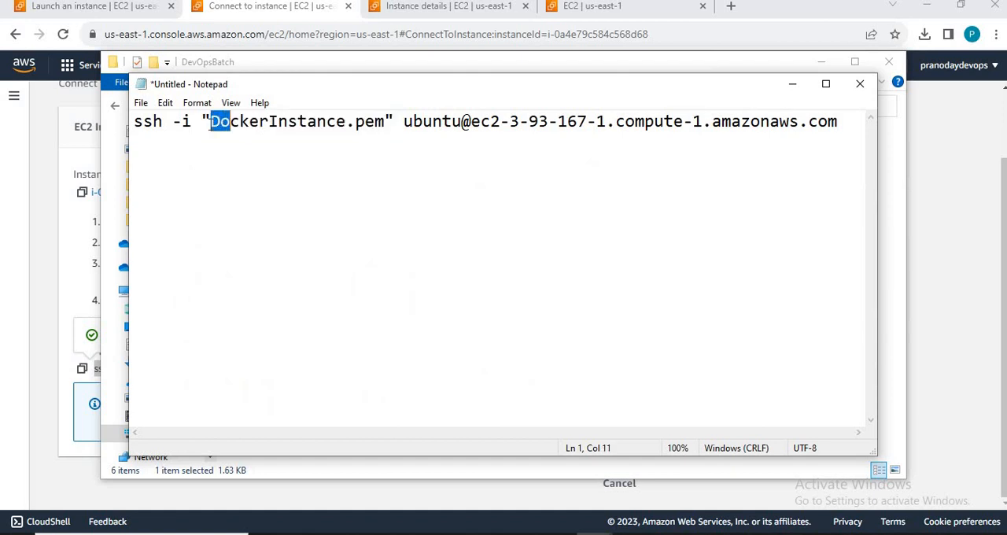
Step: Highlight the user name ubuntu in the SSH command
key(Right)
key(Right)
key(Right)
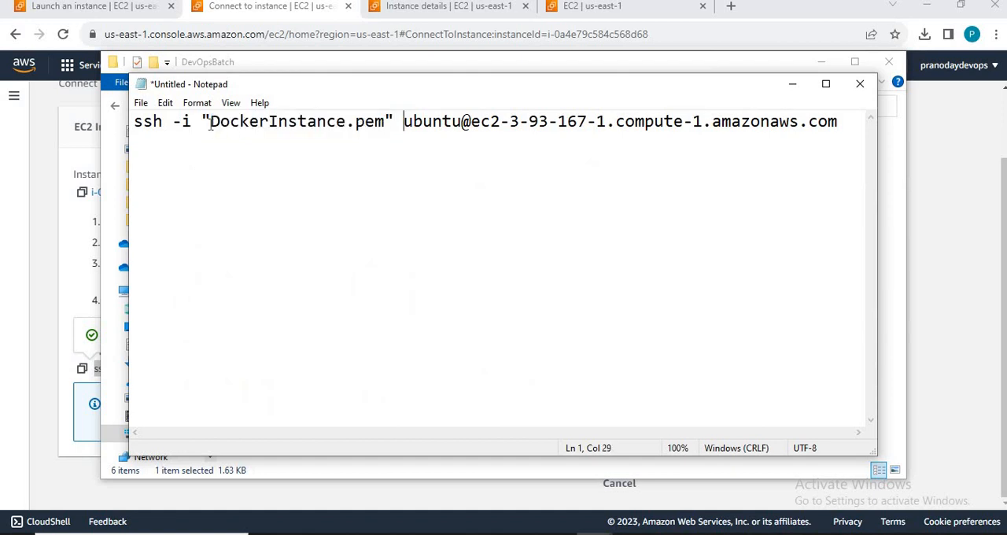
key(shift+Right)
key(shift+Right)
key(shift+Right)
key(shift+Right)
key(shift+Right)
key(shift+Right)
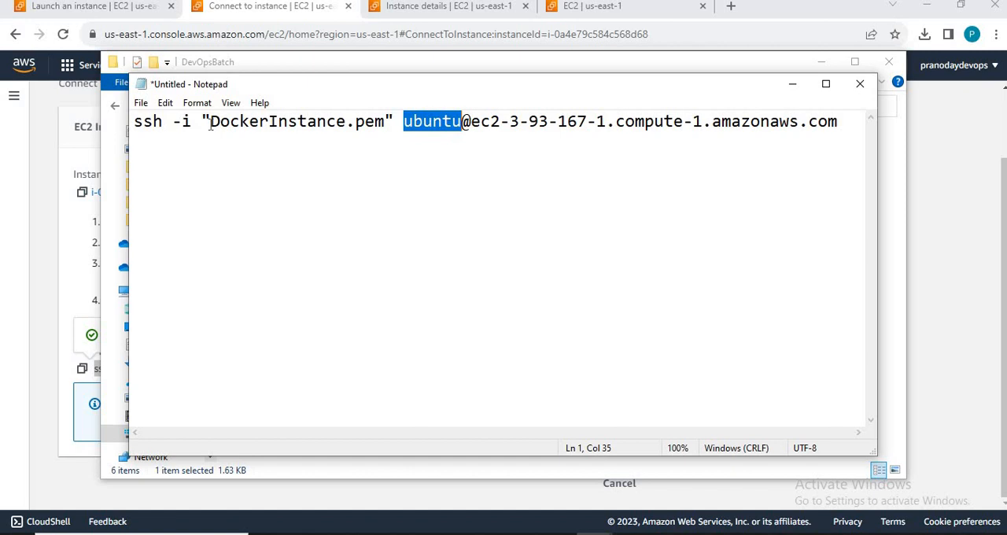
key(Right)
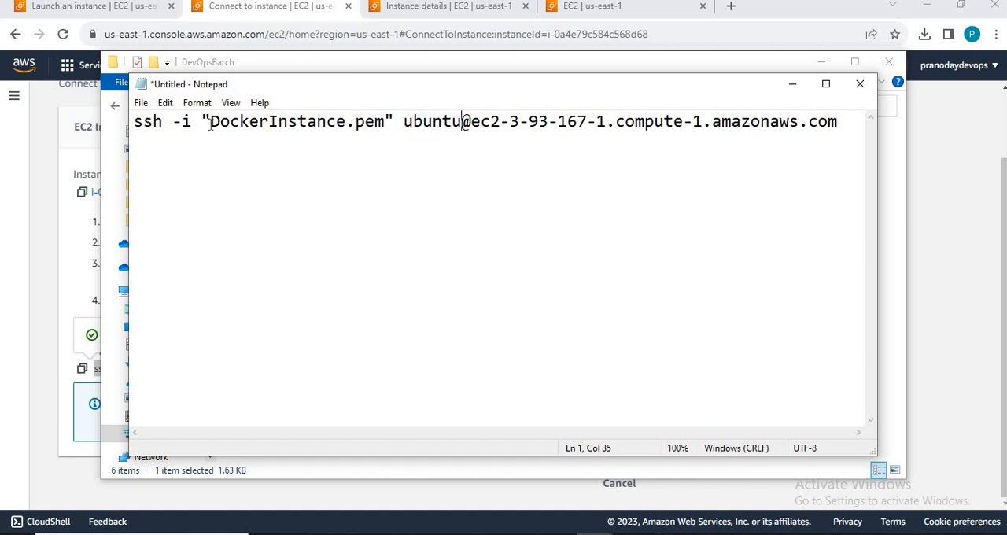
Step: Highlight the host name ec2-3-93-167-1.compute-1.amazonaws.com after the @ sign in the SSH command
key(Right)
key(shift+Right)
key(shift+Right)
key(shift+Right)
key(shift+Right)
key(shift+Right)
key(shift+Right)
key(shift+Right)
key(shift+Right)
key(shift+Right)
key(shift+Right)
key(shift+Right)
key(shift+Right)
key(shift+Right)
key(shift+Right)
key(shift+Right)
key(shift+Right)
key(shift+Right)
key(shift+Right)
key(shift+Right)
key(shift+Right)
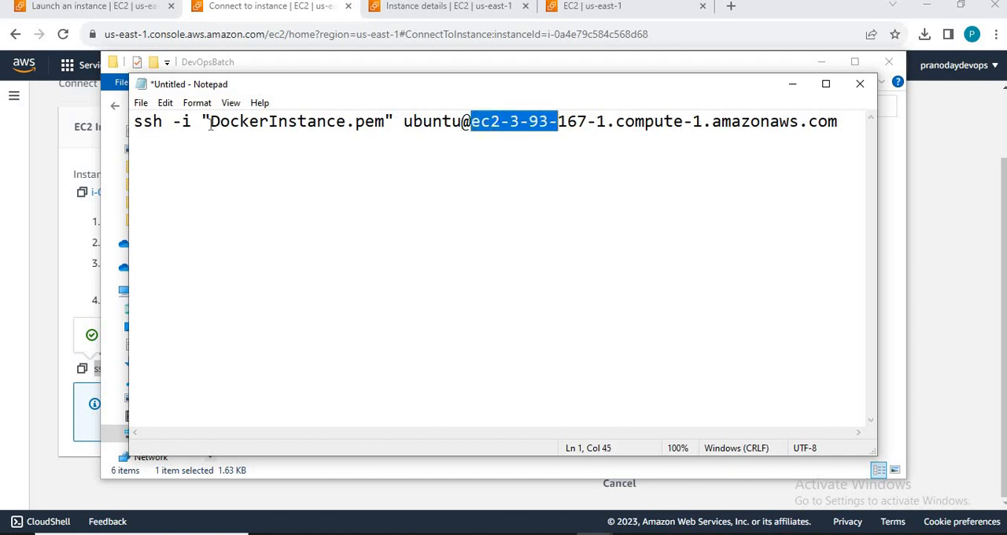
key(shift+Right)
key(shift+Right)
key(shift+Right)
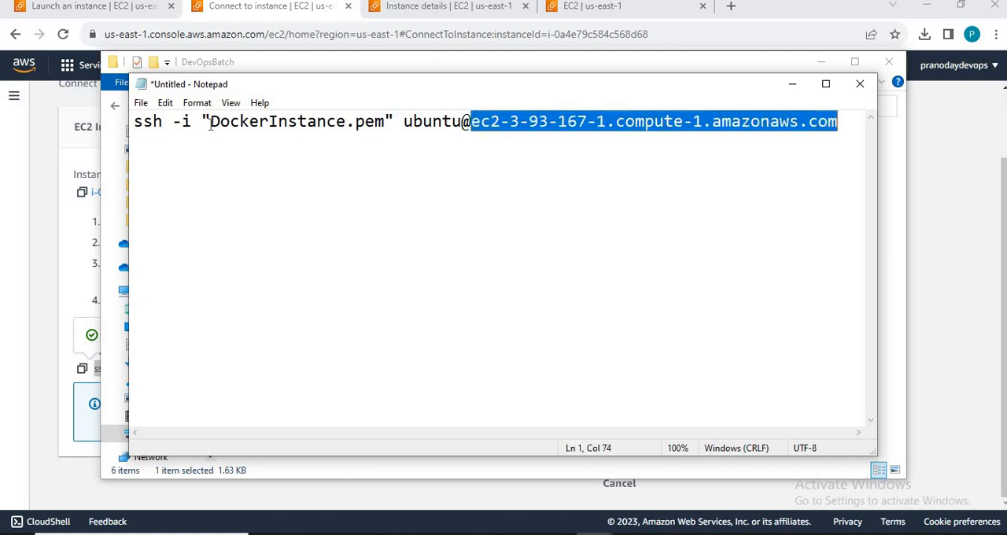
key(Right)
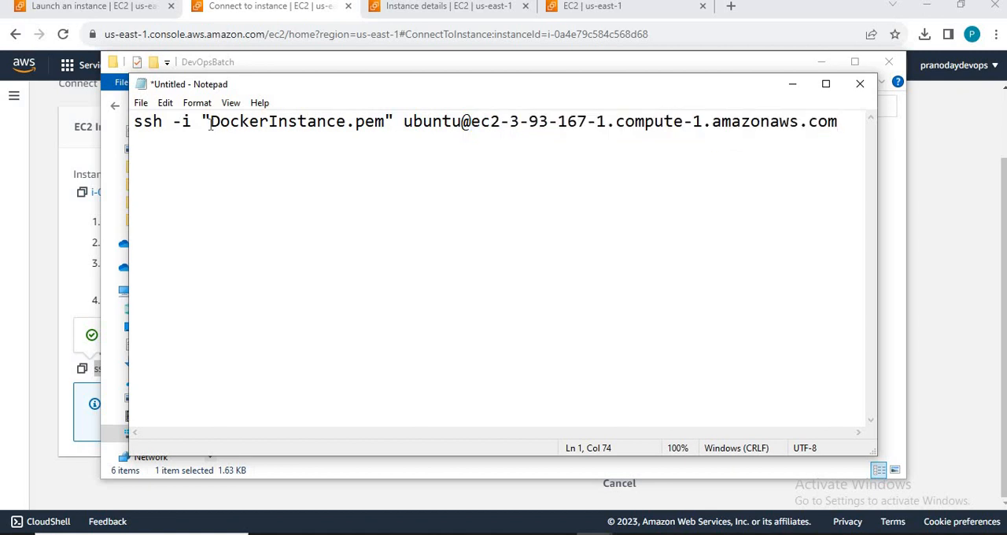
Step: Copy the whole SSH command from Notepad and paste it into a new Command Prompt opened in C:\DevOpsBatch
key(shift+Home)
key(ctrl+c)
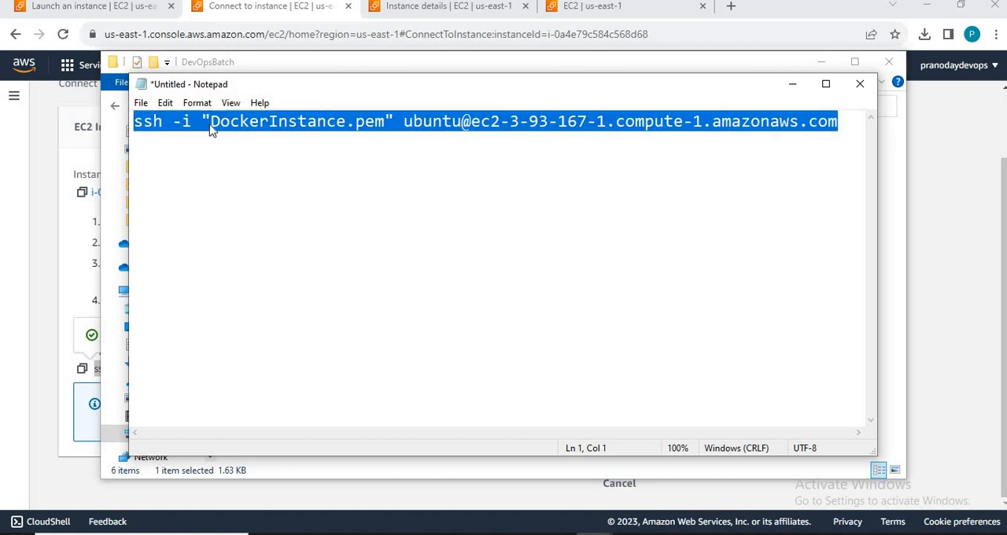
key(alt+Tab)
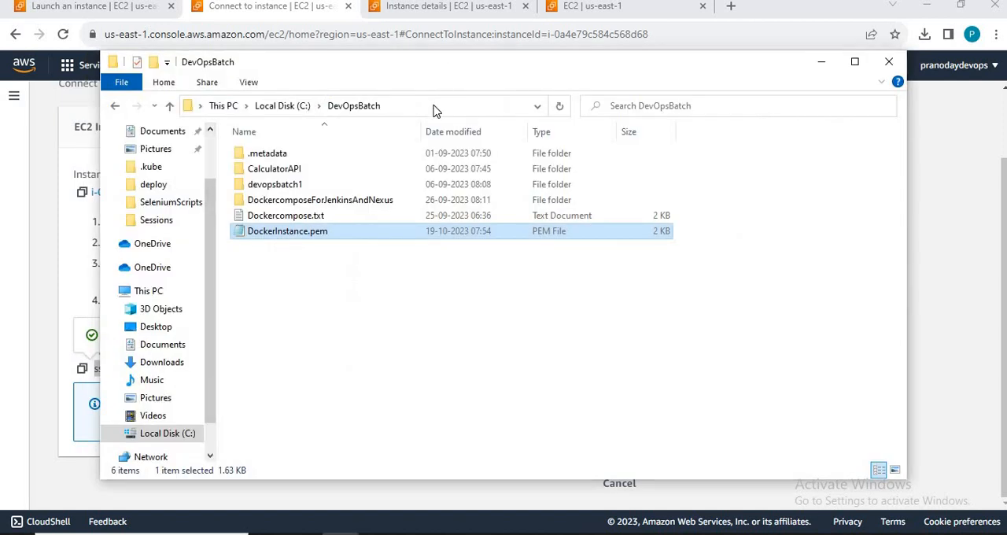
click(434, 106)
text(cmd)
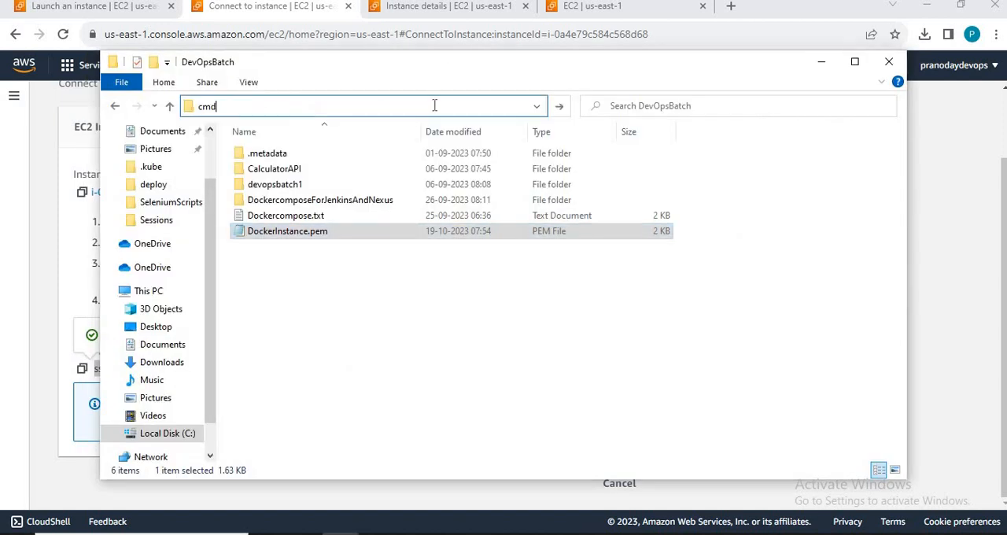
key(Return)
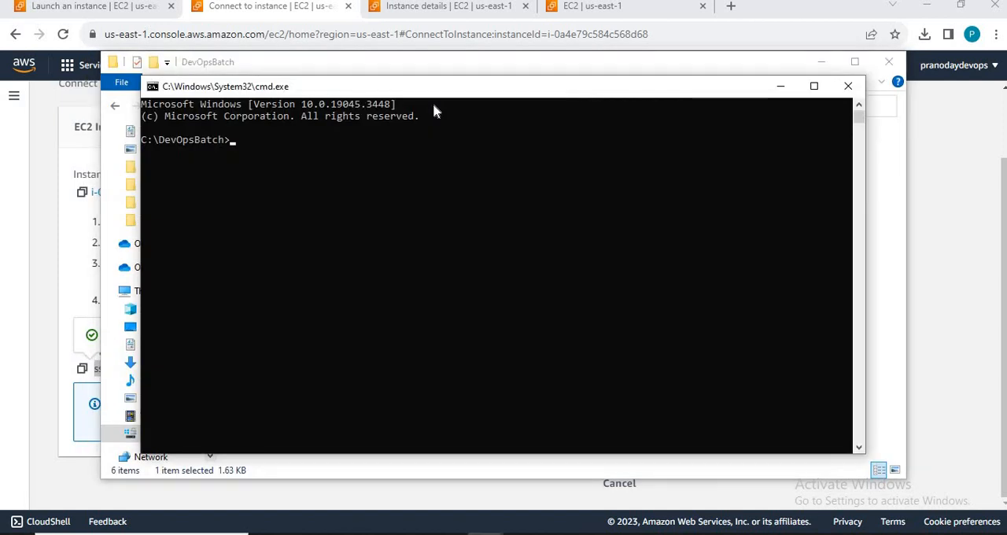
key(ctrl+v)
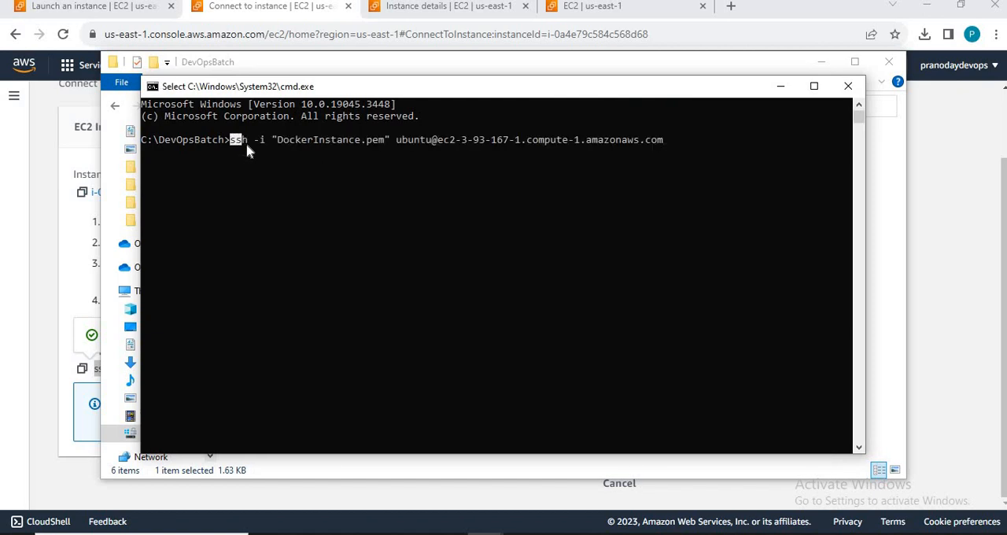
Step: Highlight the working folder C:\DevOpsBatch and the key file name DockerInstance.pem on the command line
drag(243, 144, 222, 146)
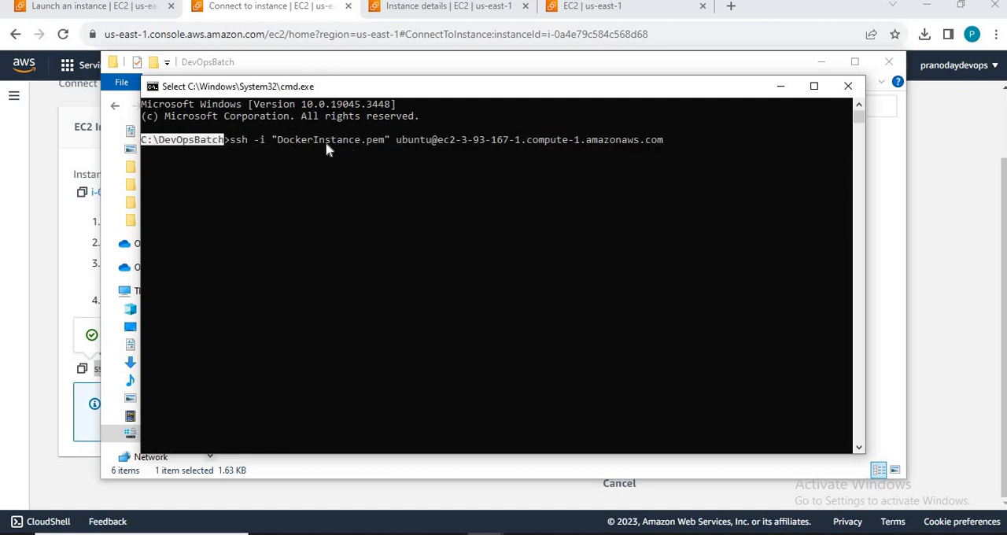
drag(278, 142, 383, 147)
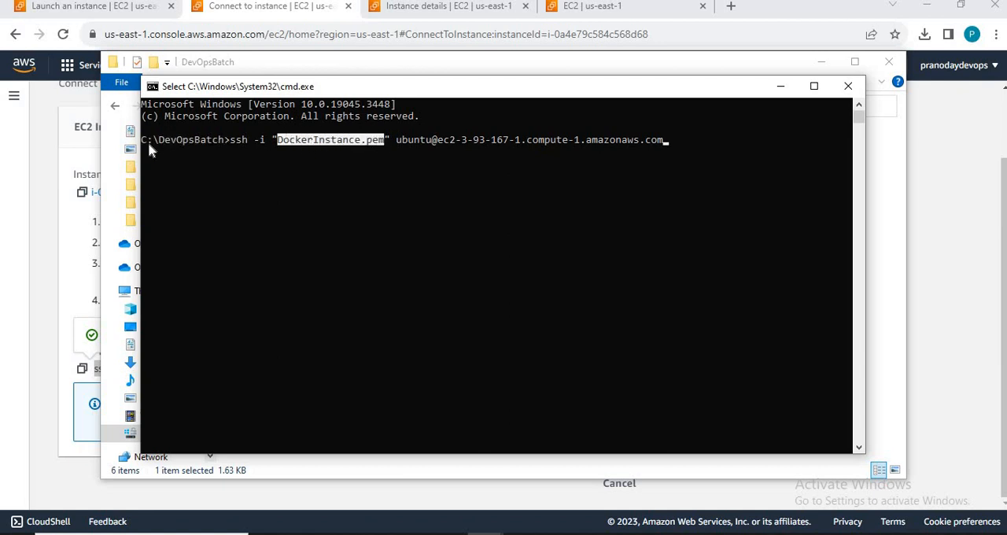
drag(146, 141, 225, 149)
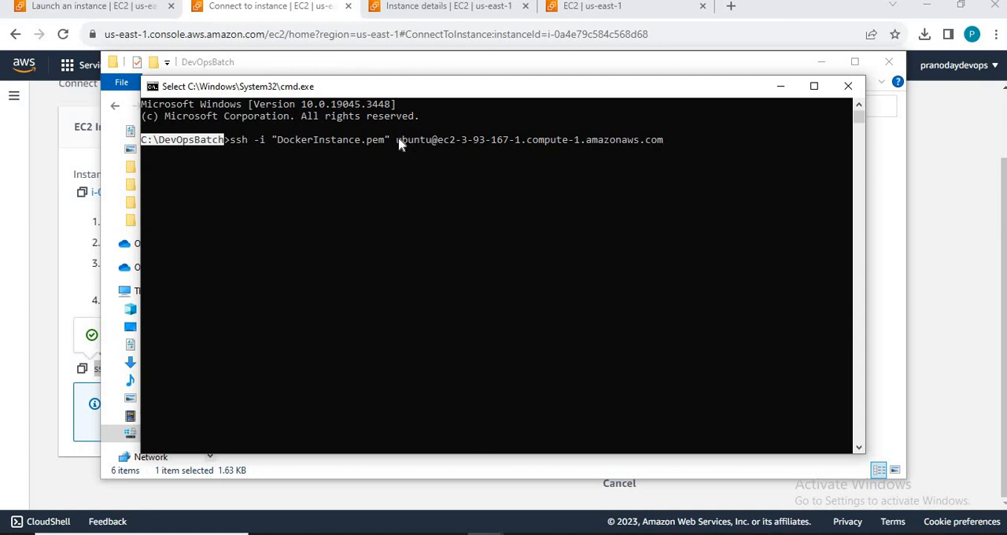
Step: Highlight the user name ubuntu and the EC2 host address in the SSH command on the command line
drag(397, 140, 673, 142)
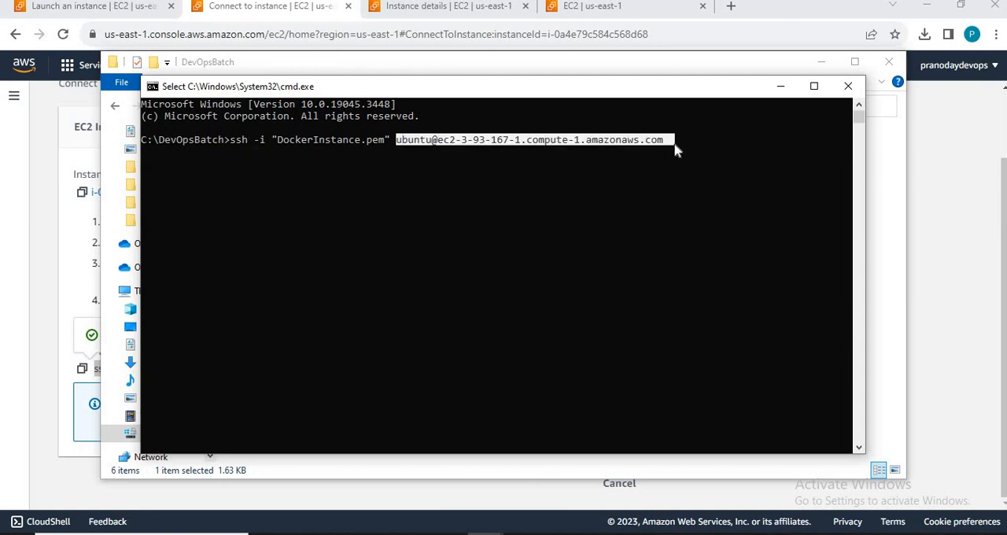
right_click(674, 142)
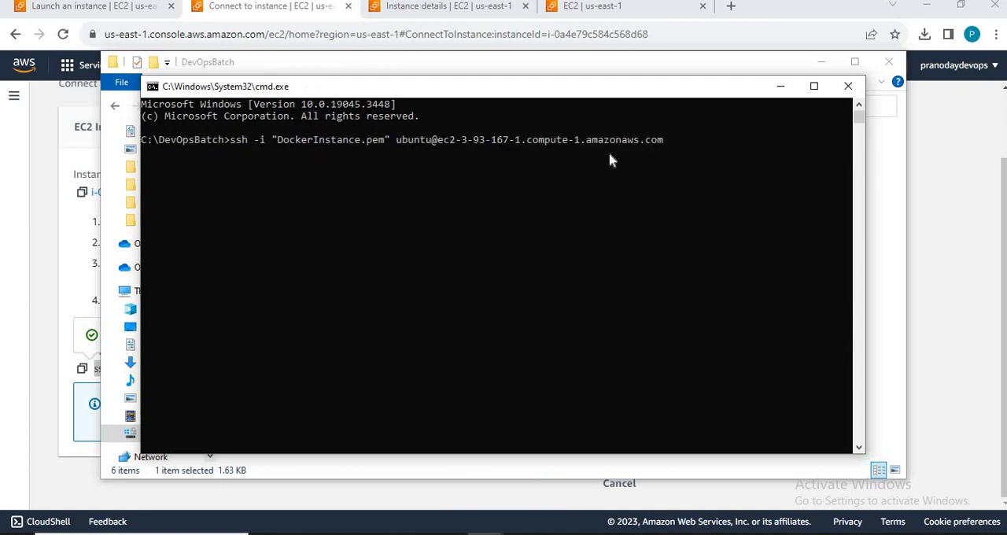
click(445, 140)
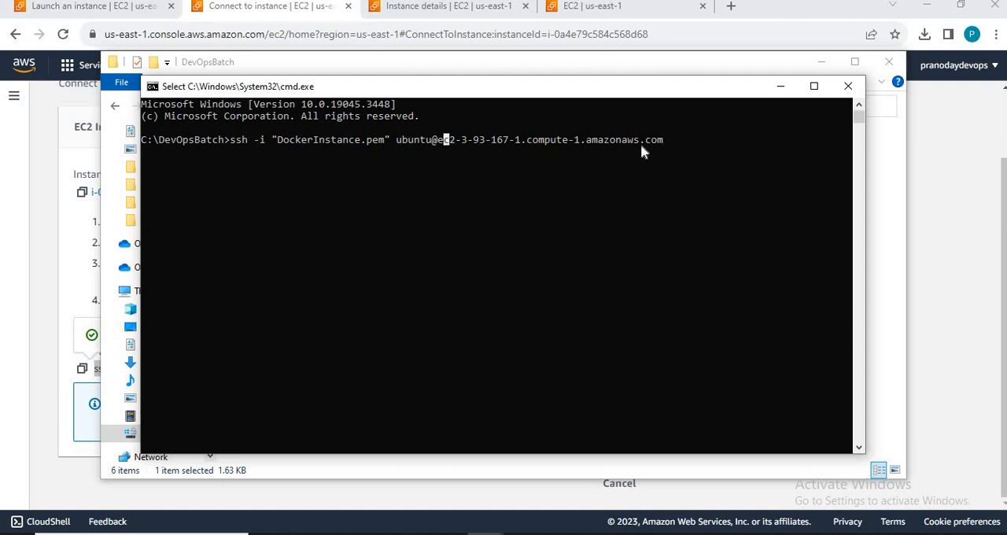
shift+click(665, 141)
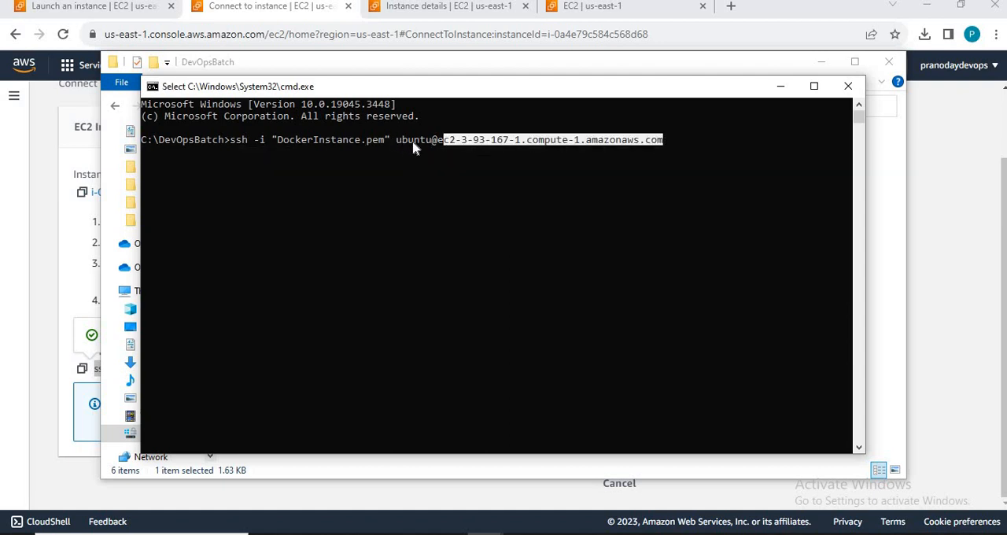
drag(397, 141, 430, 144)
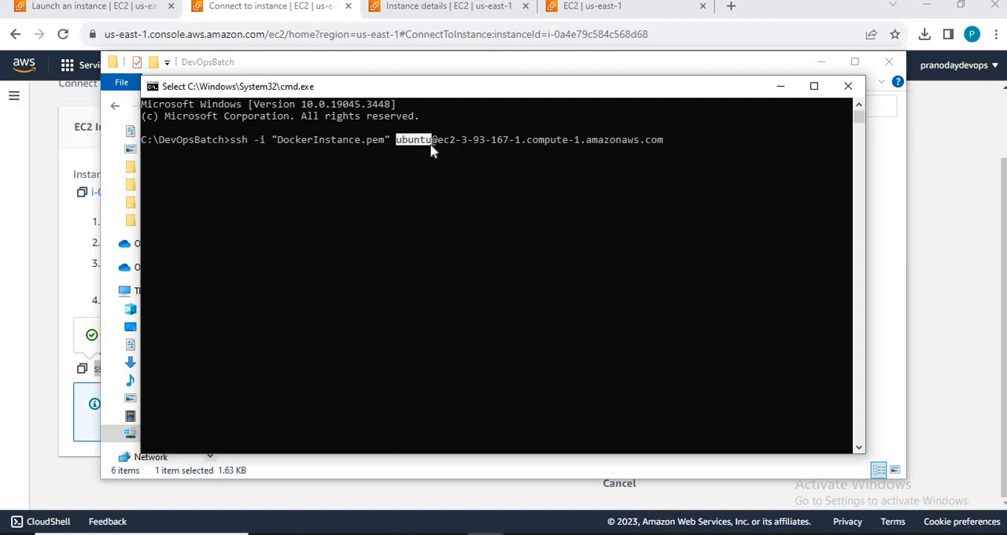
Step: Run the SSH command with DockerInstance.pem to connect to the instance as ubuntu, answering yes to the host authenticity question
key(Escape)
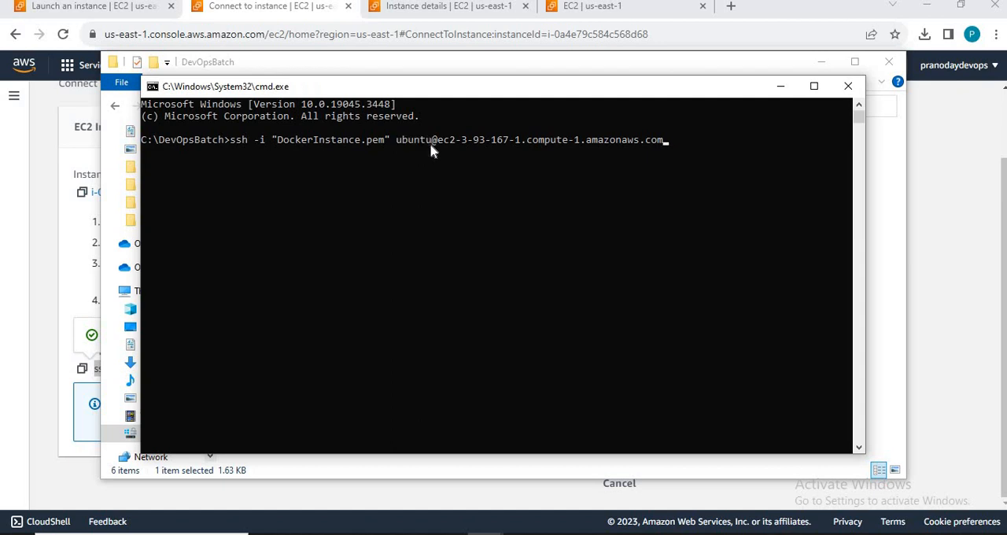
key(Return)
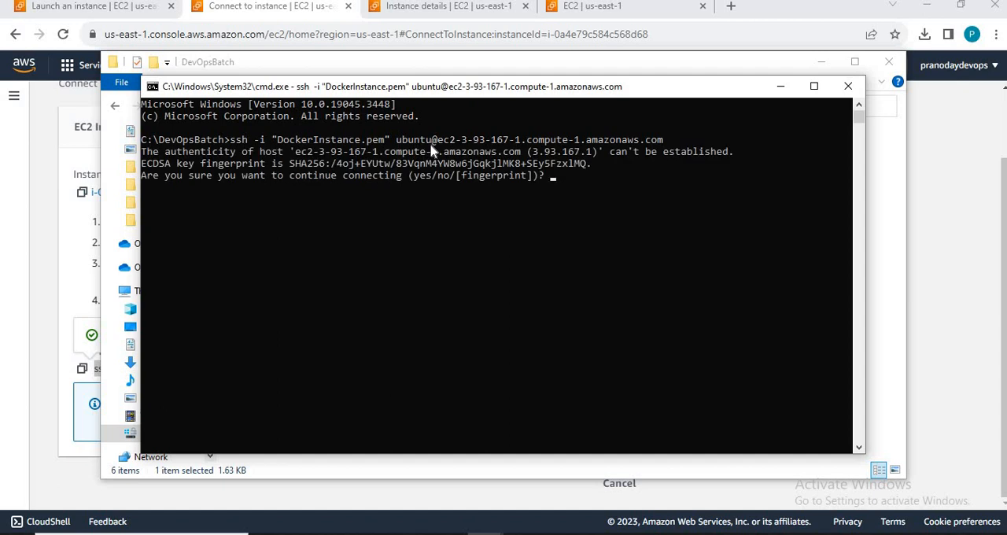
text(yes)
key(Return)
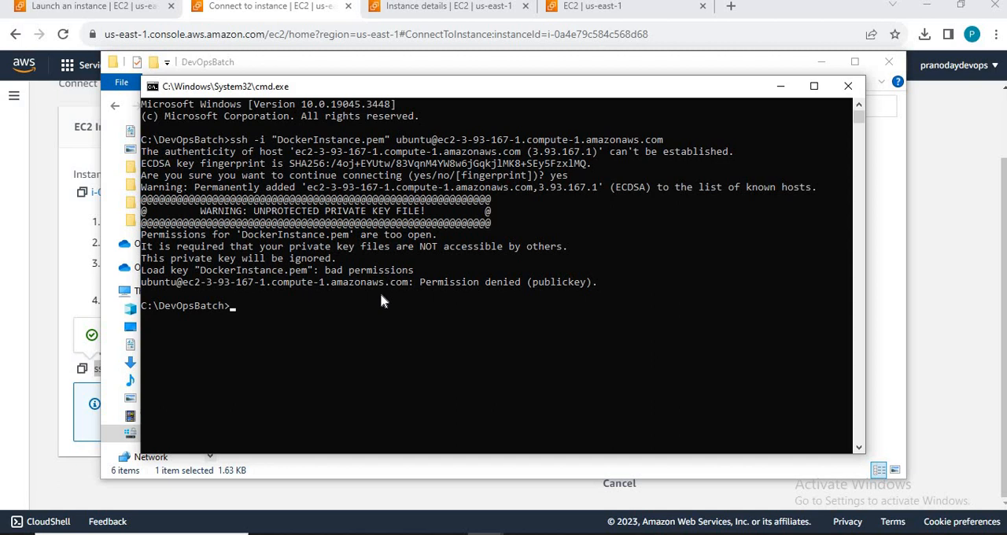
Step: Switch to the DevOpsBatch folder in File Explorer and view DockerInstance.pem in a maximized Notepad window
key(alt+Tab)
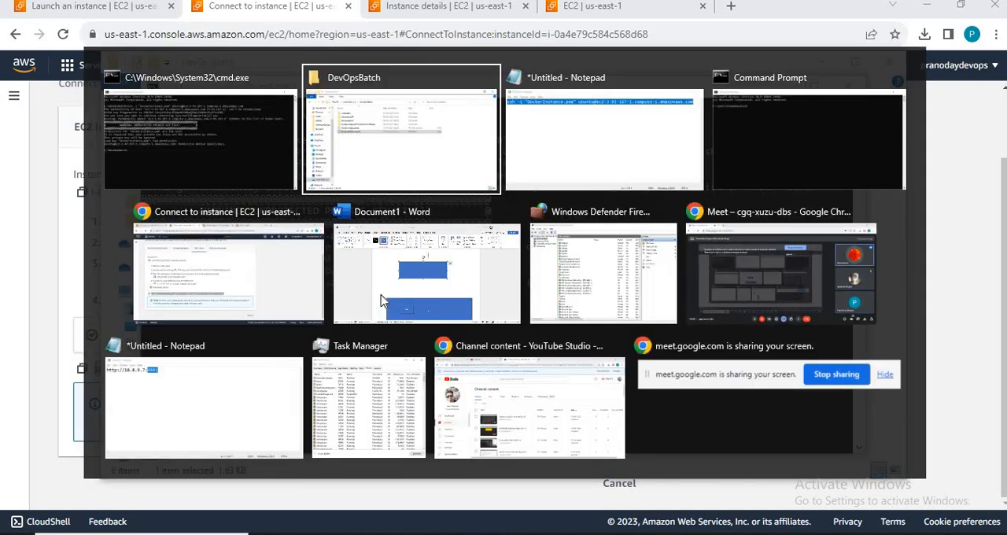
key(alt+shift+Tab)
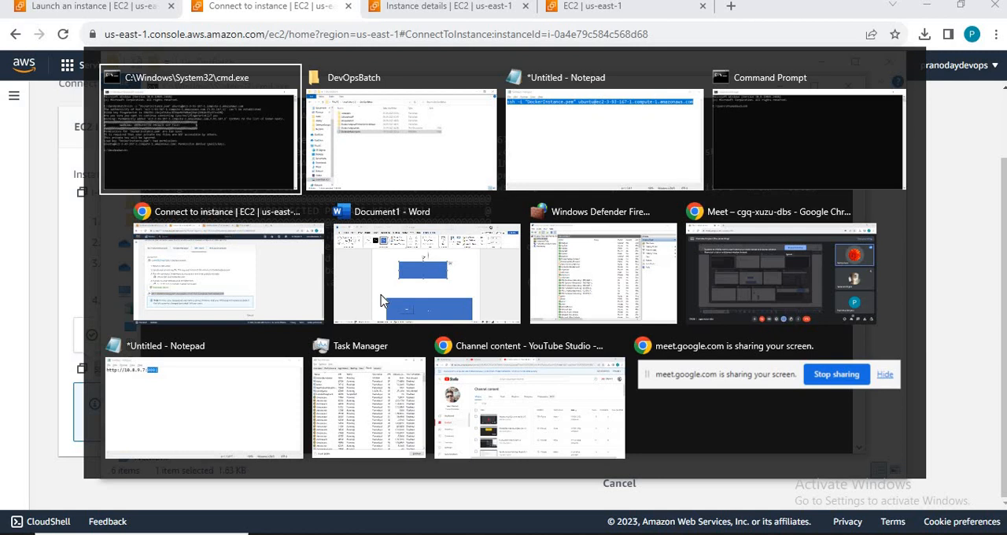
key(alt+Tab)
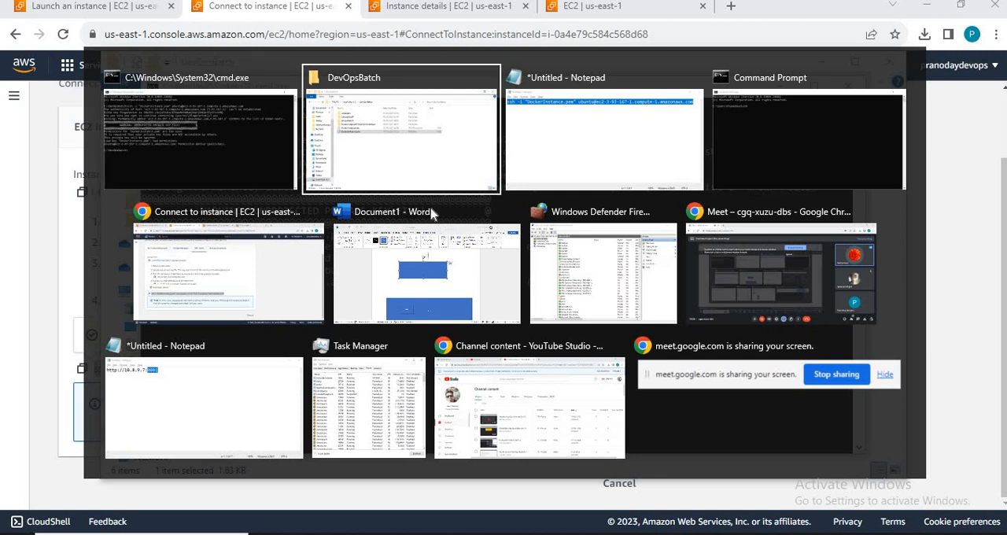
double_click(319, 231)
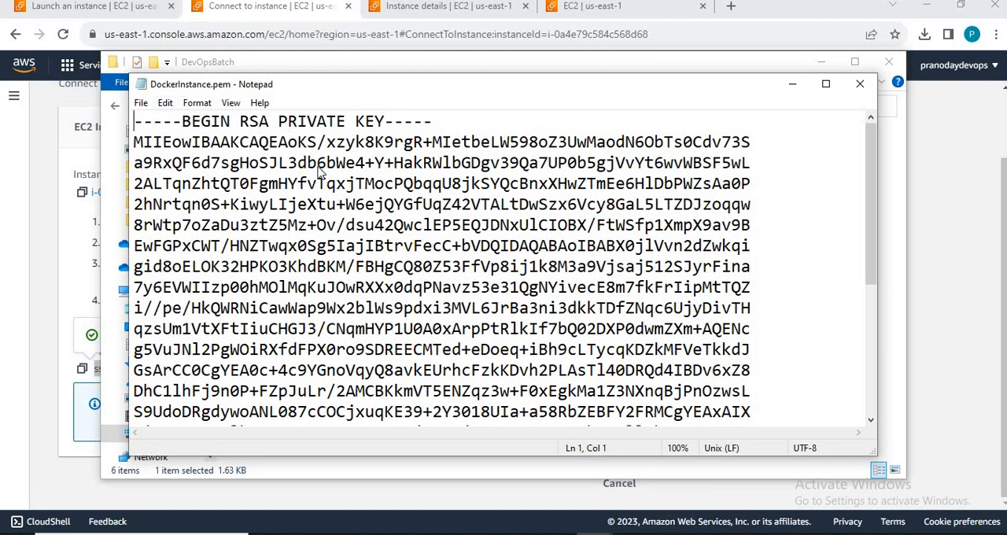
key(alt+space)
key(x)
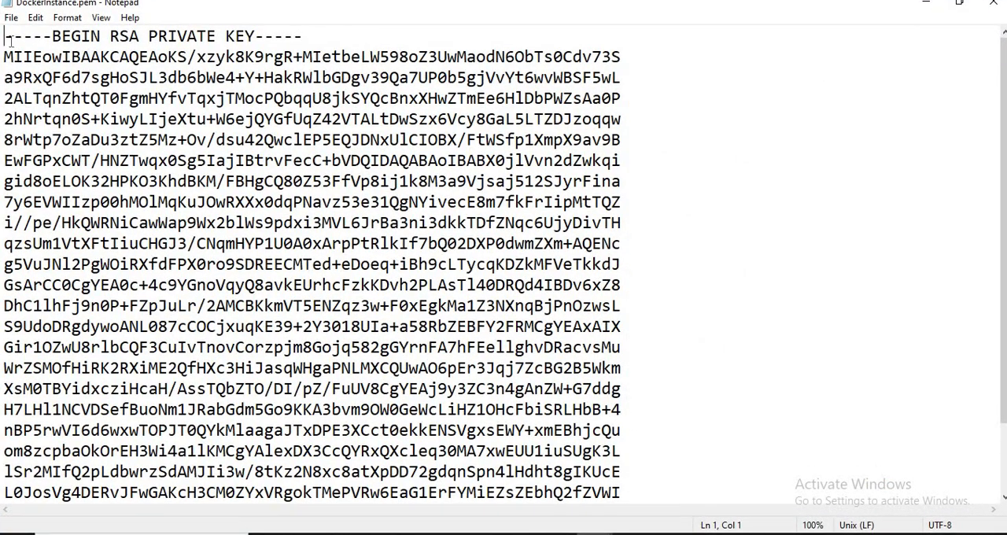
Step: Close the key file in Notepad and review the SSH command's output in Command Prompt before returning to the DevOpsBatch folder
click(995, 8)
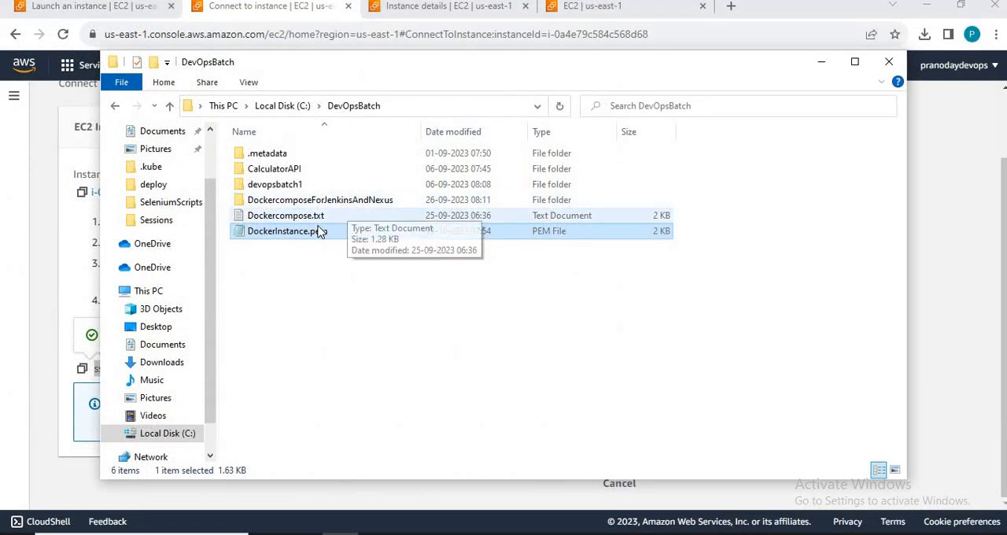
key(alt+Tab)
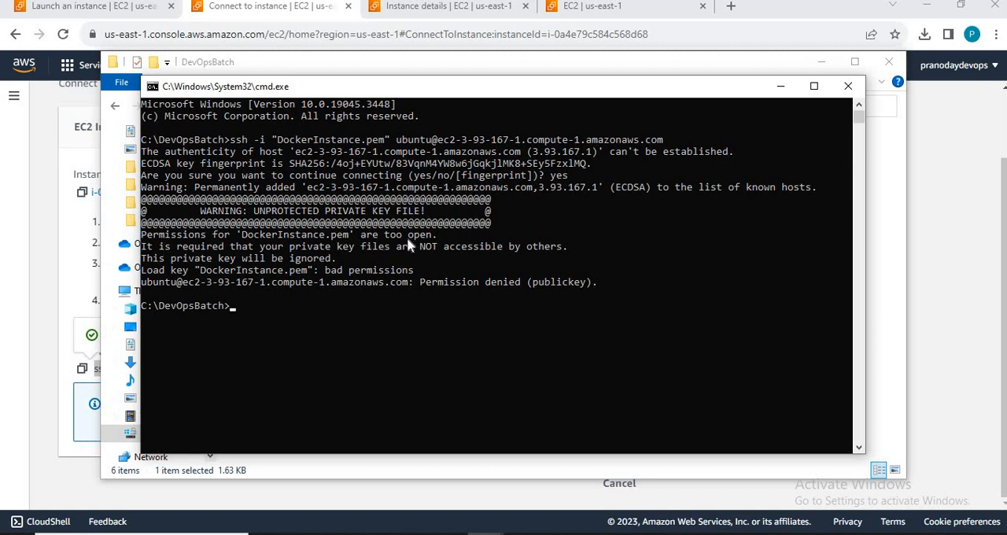
key(alt+Tab)
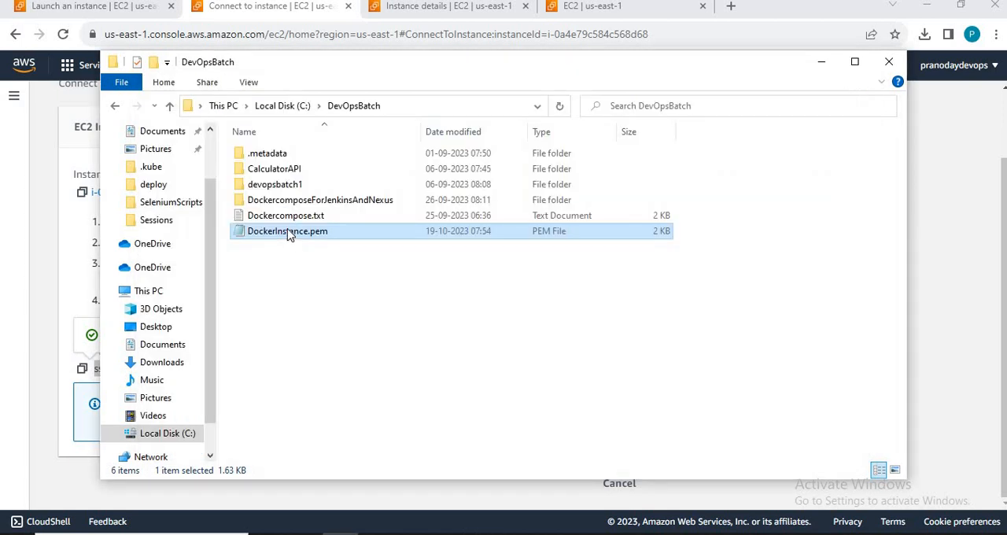
Step: Disable inheritance in the advanced security settings of DockerInstance.pem, converting the inherited permissions into explicit permissions
right_click(289, 235)
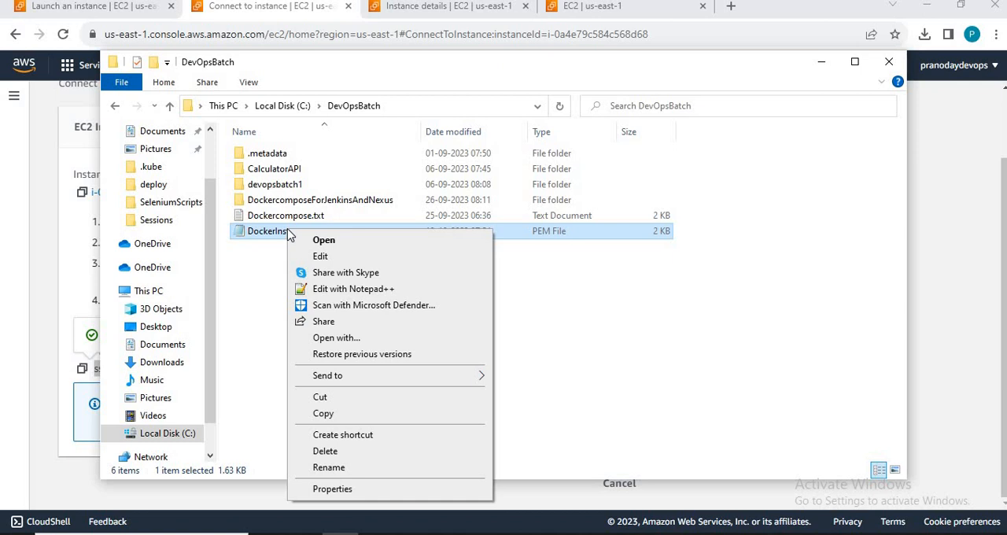
click(342, 489)
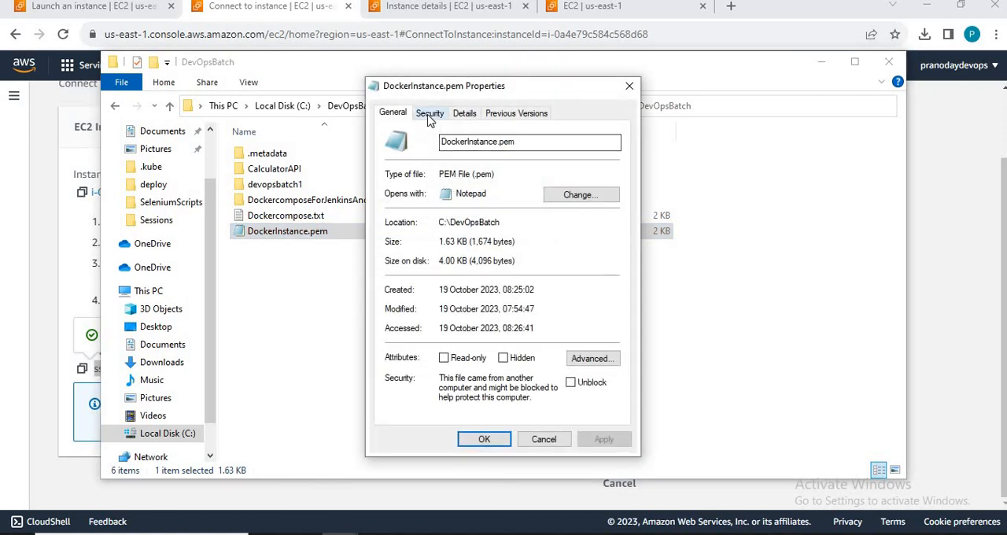
click(429, 114)
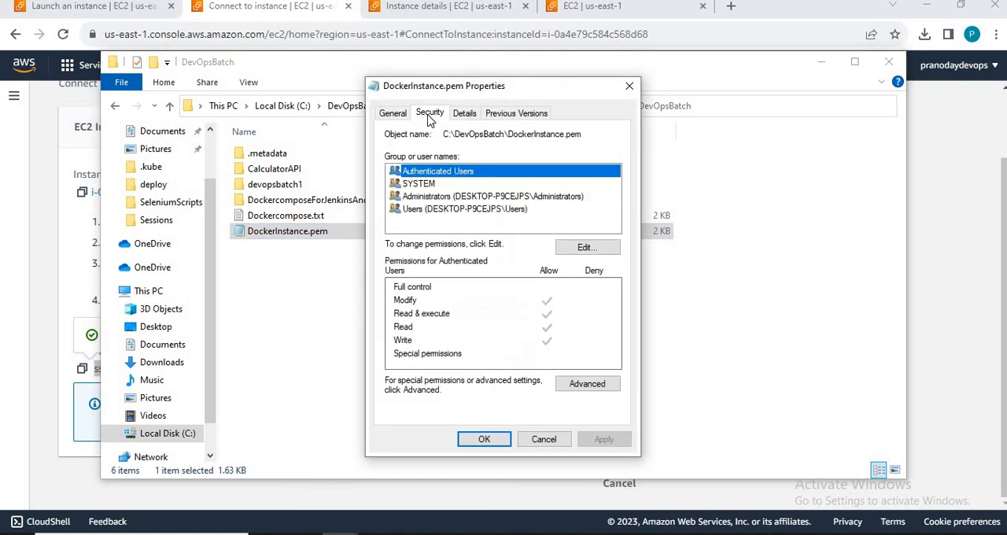
click(586, 384)
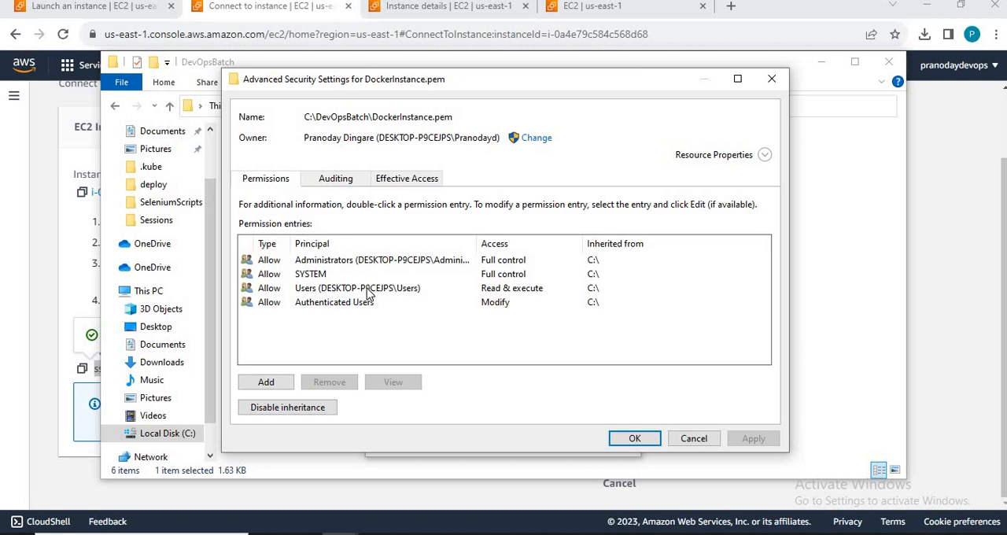
click(302, 412)
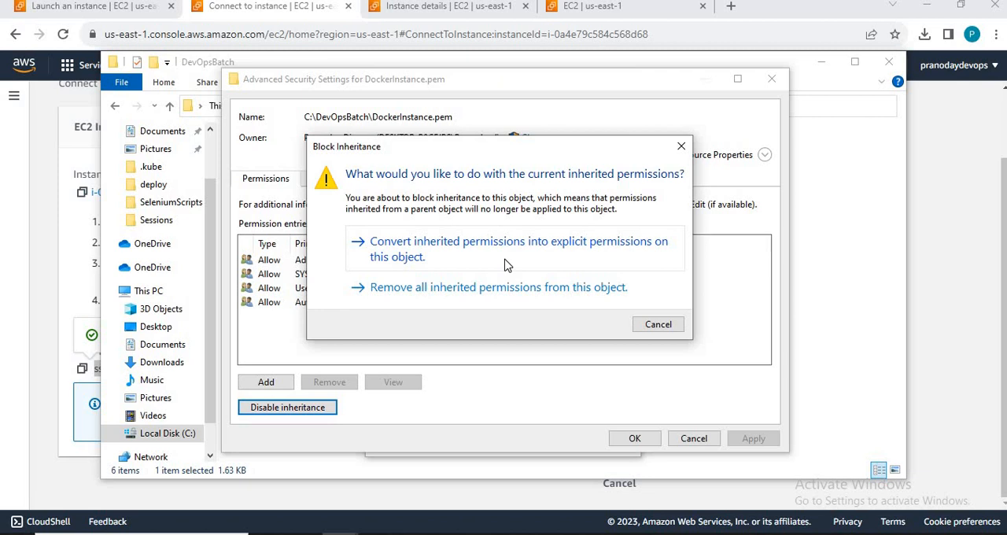
click(507, 270)
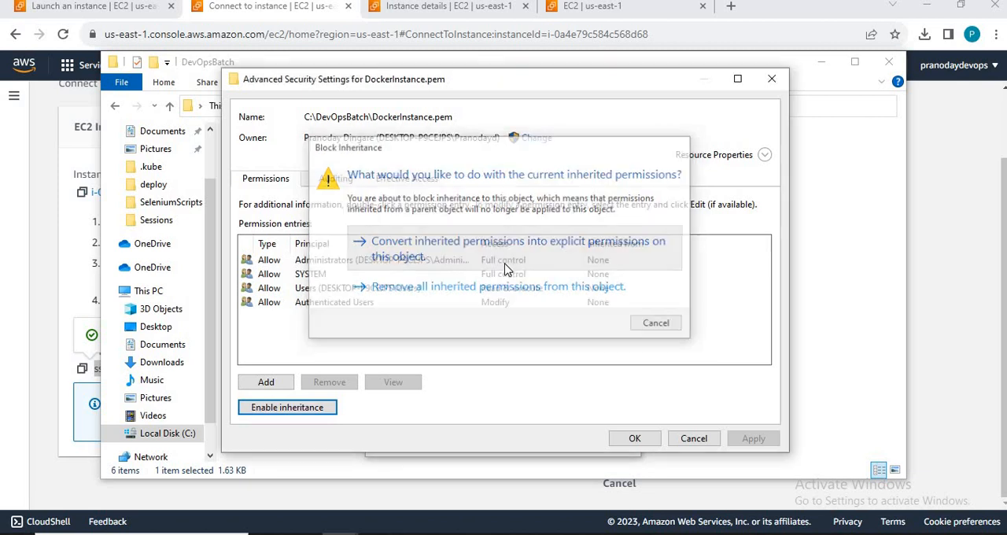
click(279, 407)
click(281, 417)
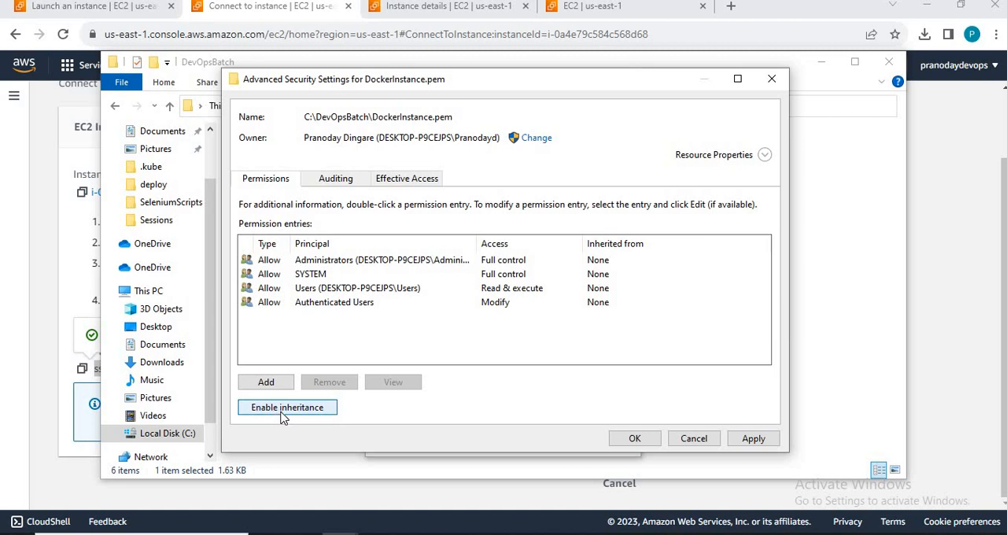
click(283, 411)
click(282, 409)
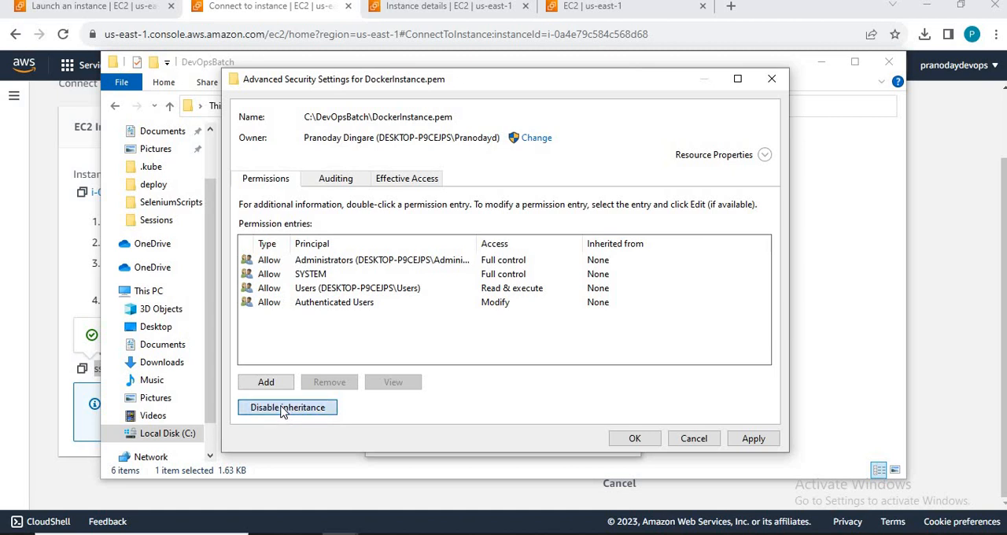
Step: Remove the SYSTEM, Authenticated Users and Users permission entries from DockerInstance.pem and accept the security changes
click(281, 263)
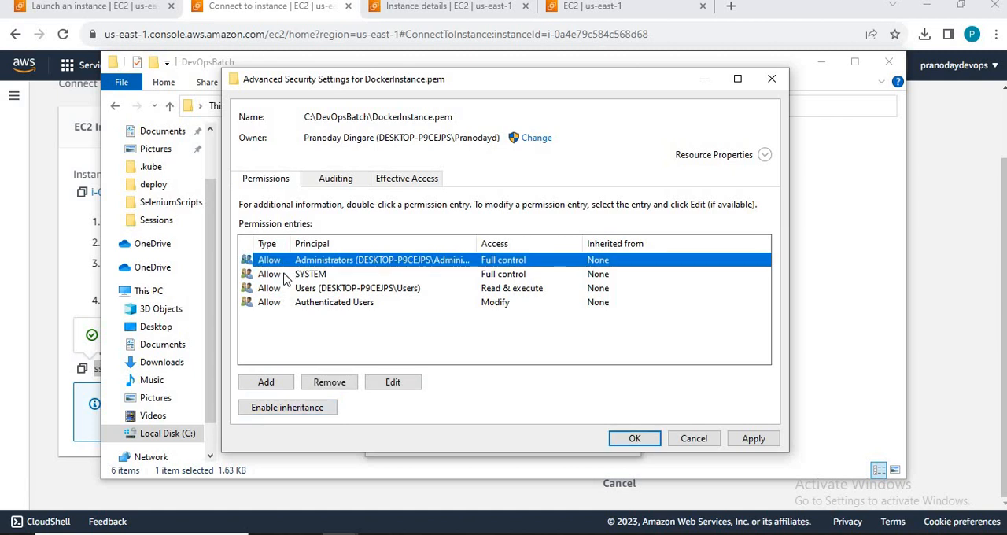
click(287, 276)
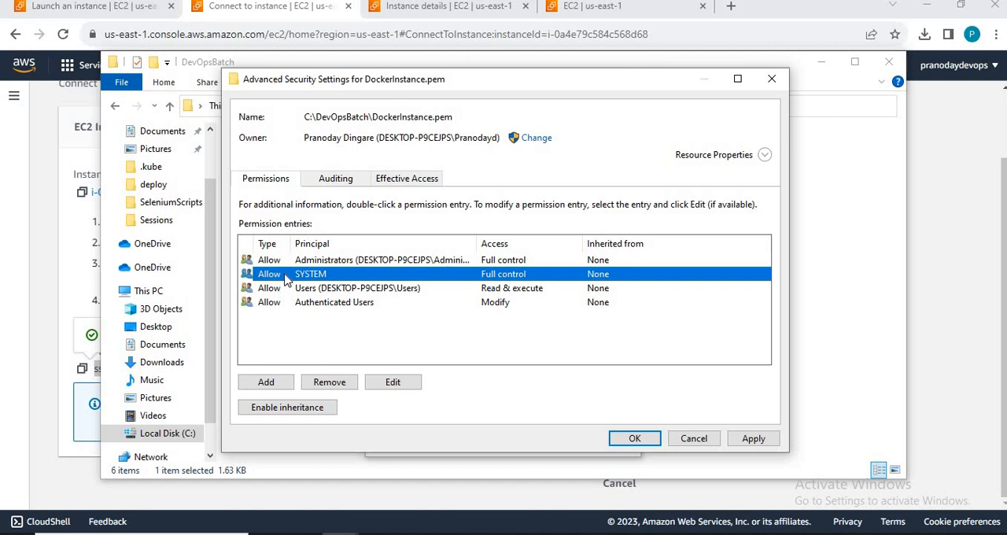
click(319, 386)
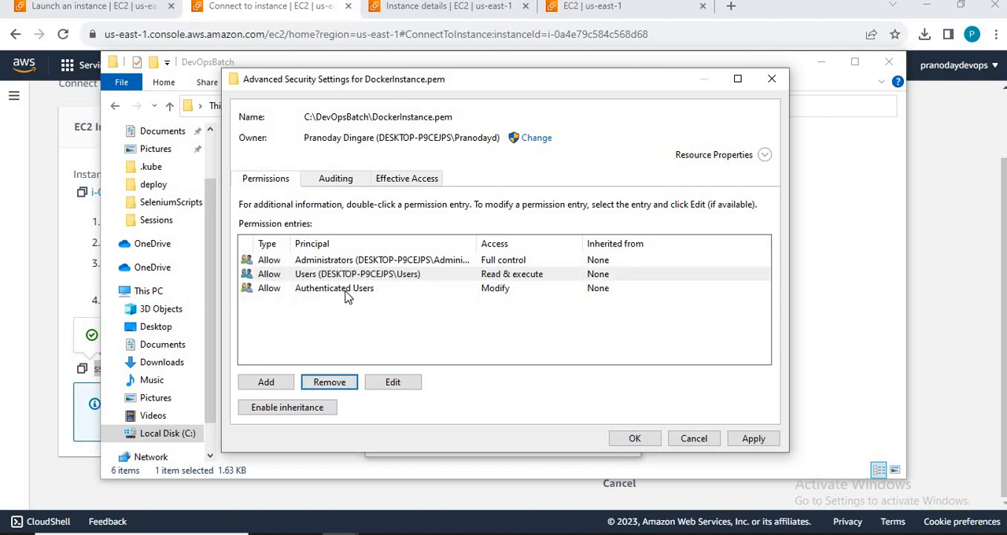
click(346, 296)
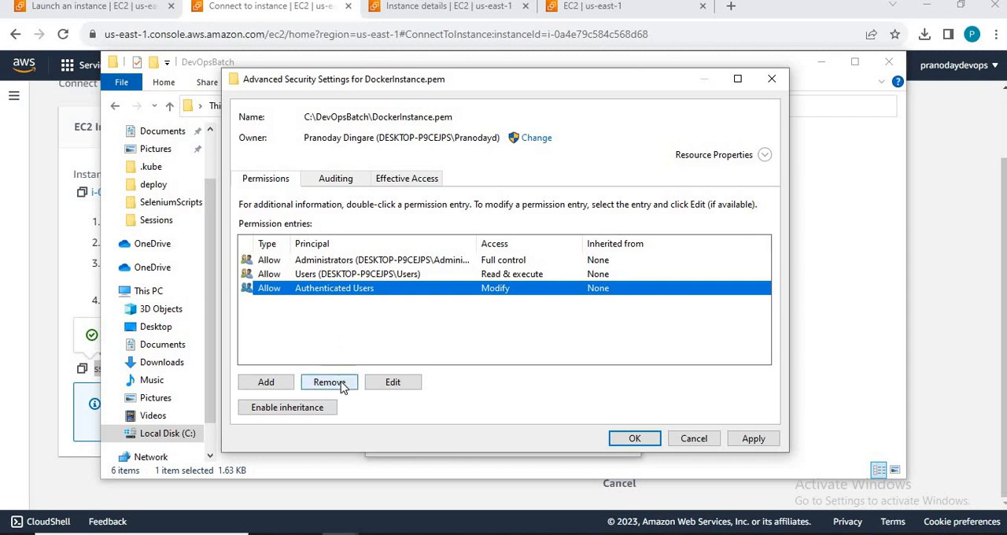
click(342, 385)
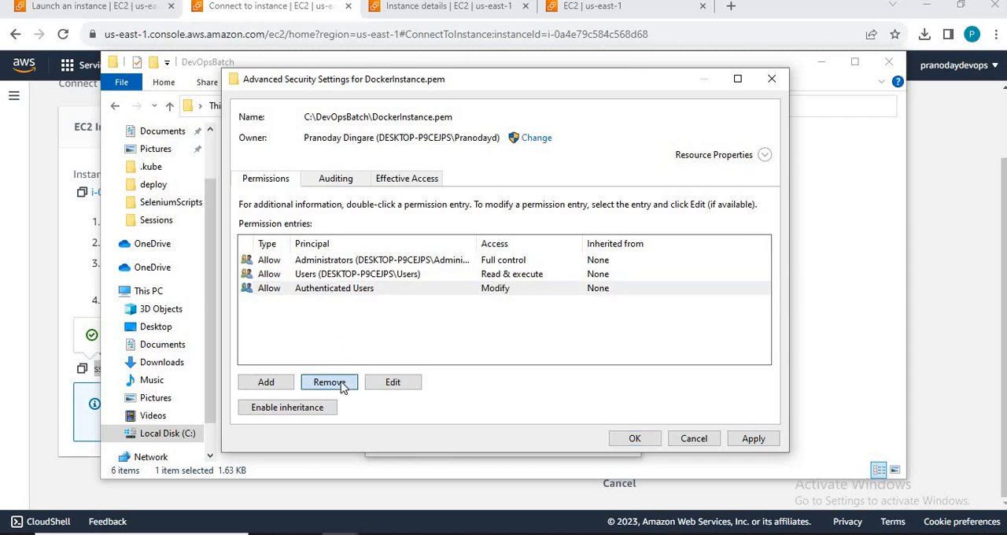
click(364, 275)
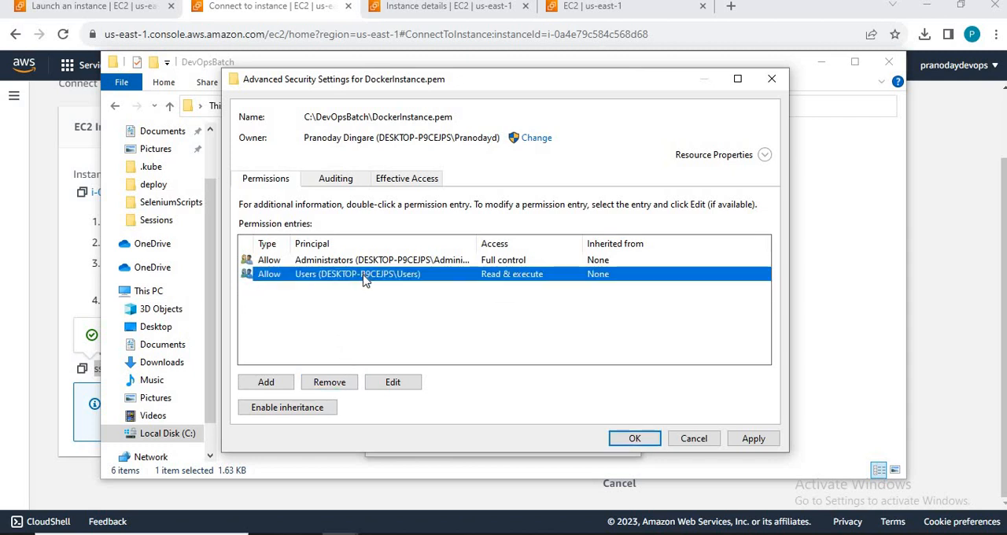
click(340, 385)
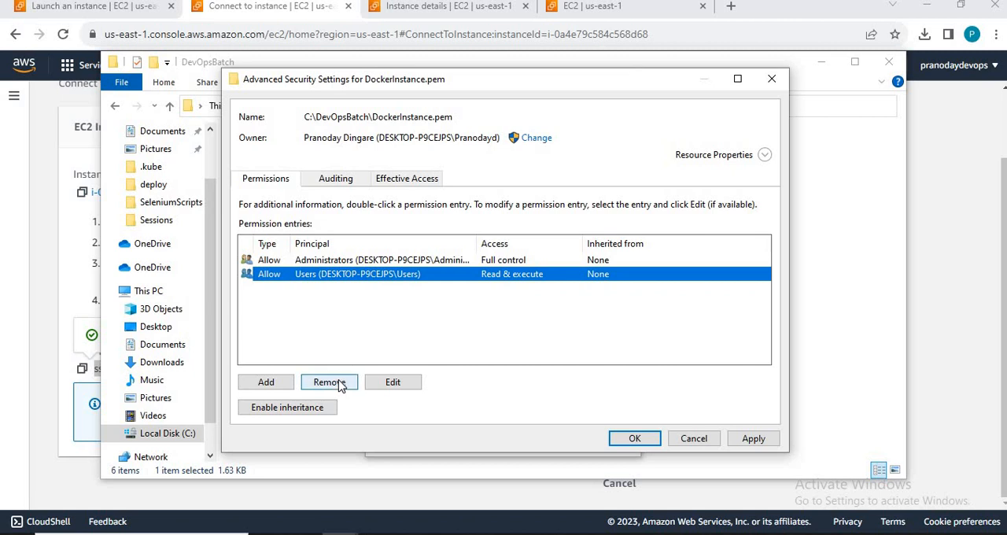
click(635, 439)
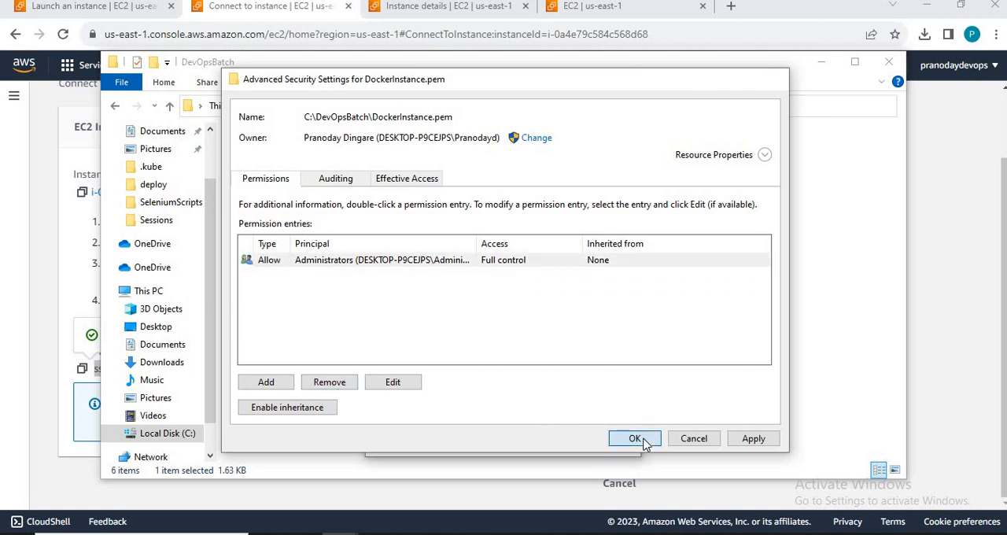
click(484, 440)
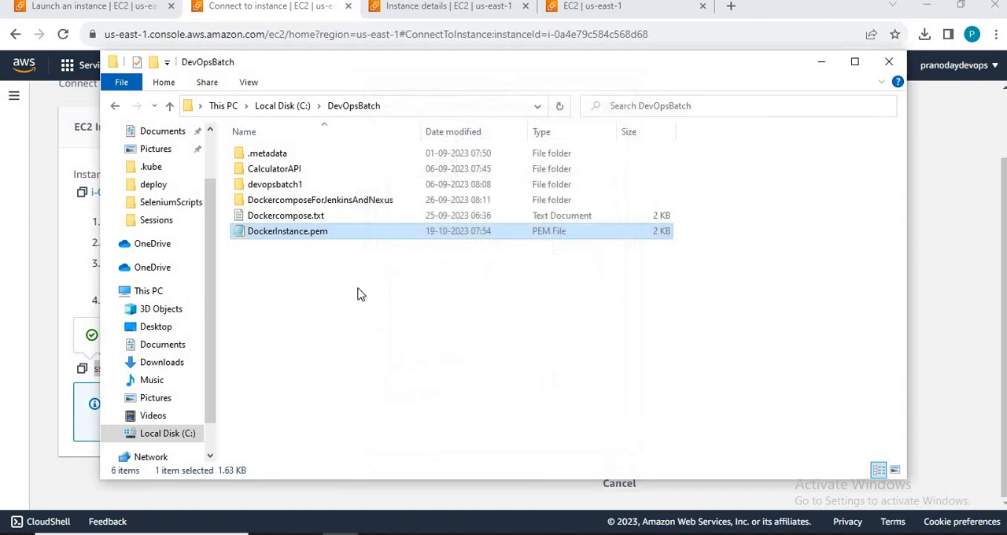
Step: Switch to Command Prompt and rerun the SSH command with DockerInstance.pem to try connecting as ubuntu
key(alt+Tab)
key(Up)
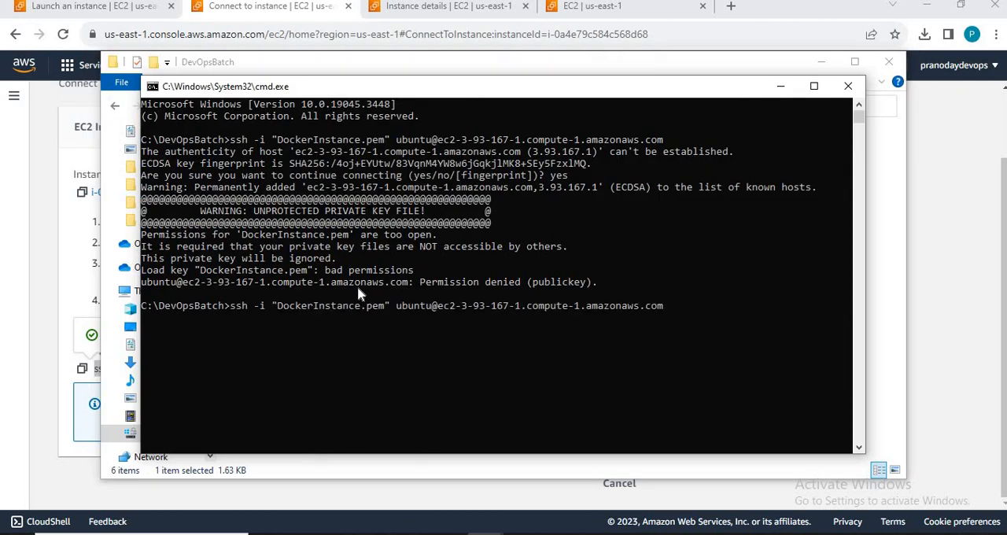
key(Return)
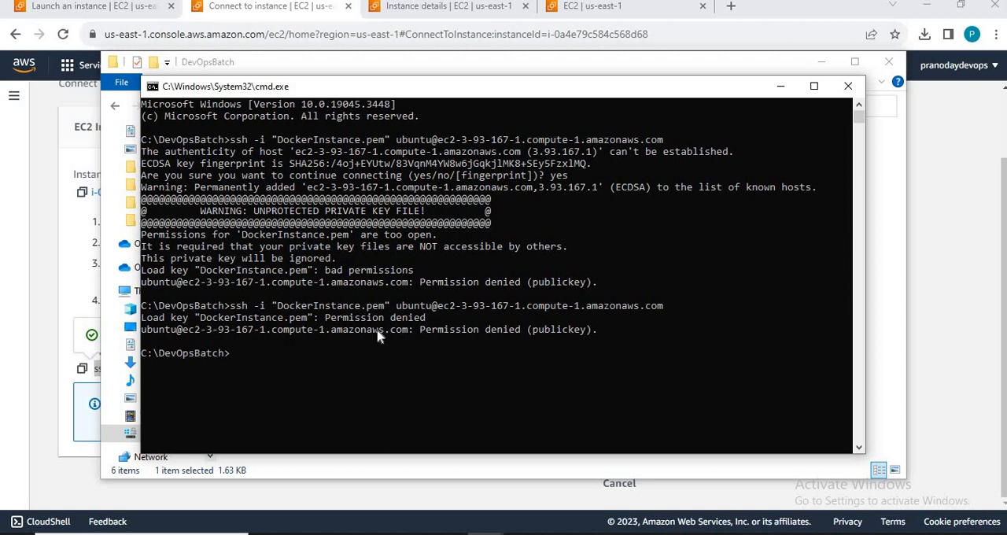
Step: Run the same SSH command again with the -v option for verbose output
key(Up)
text(-)
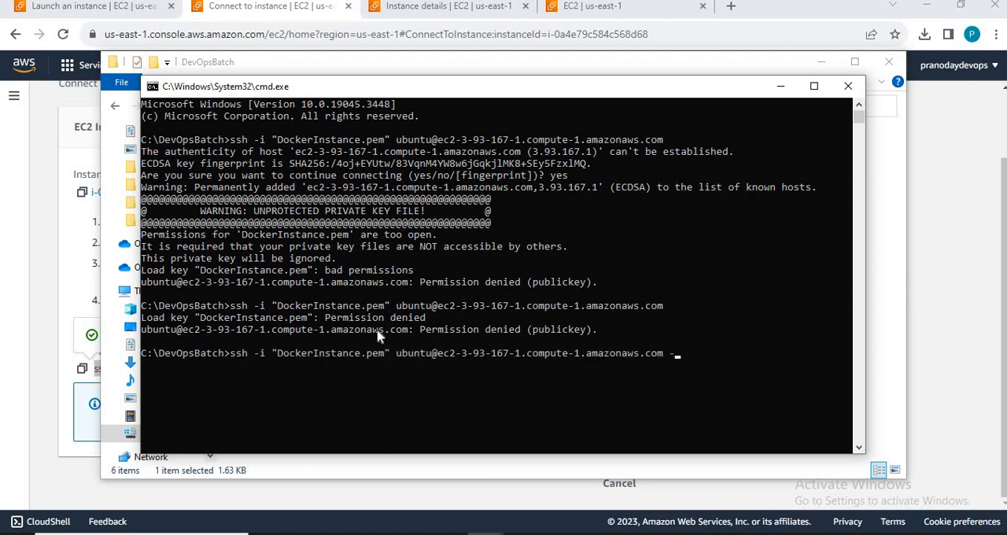
text(v)
key(Return)
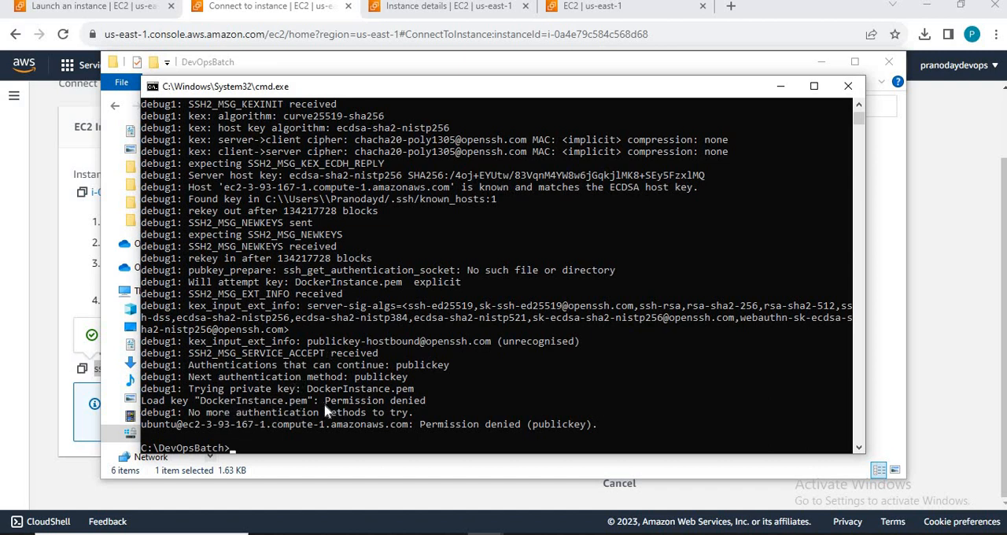
Step: Switch to File Explorer and re-enable inheritance in the advanced security settings of DockerInstance.pem, applying the change
key(alt+Tab)
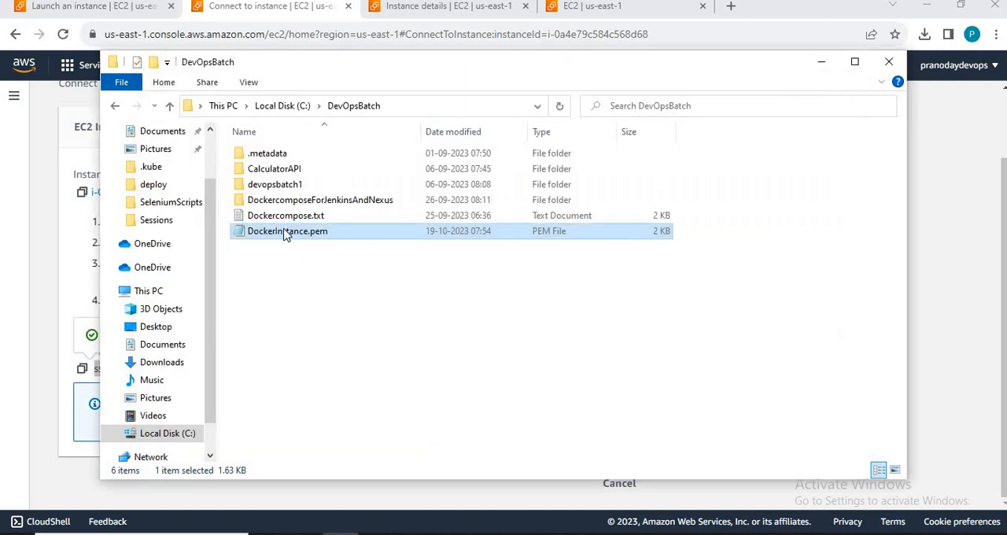
right_click(285, 235)
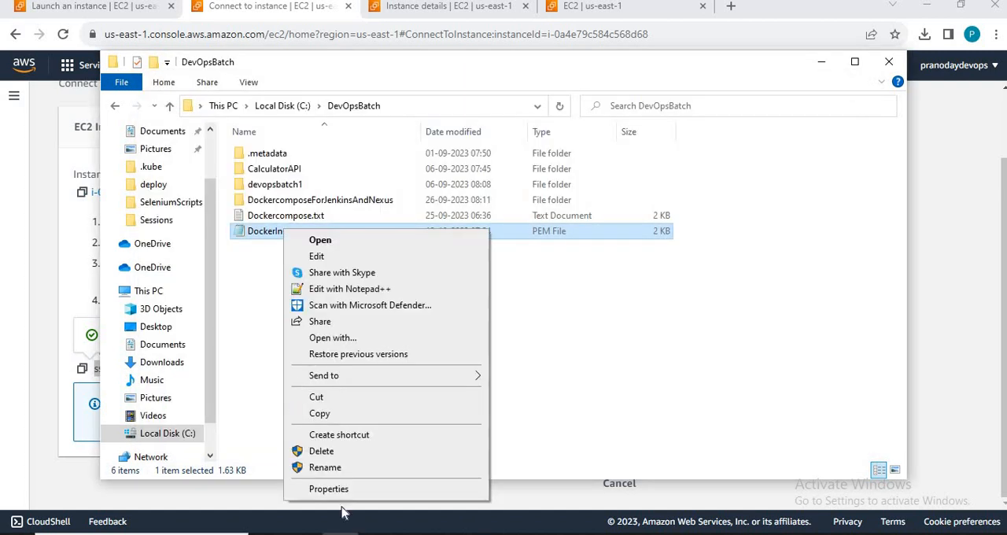
click(336, 488)
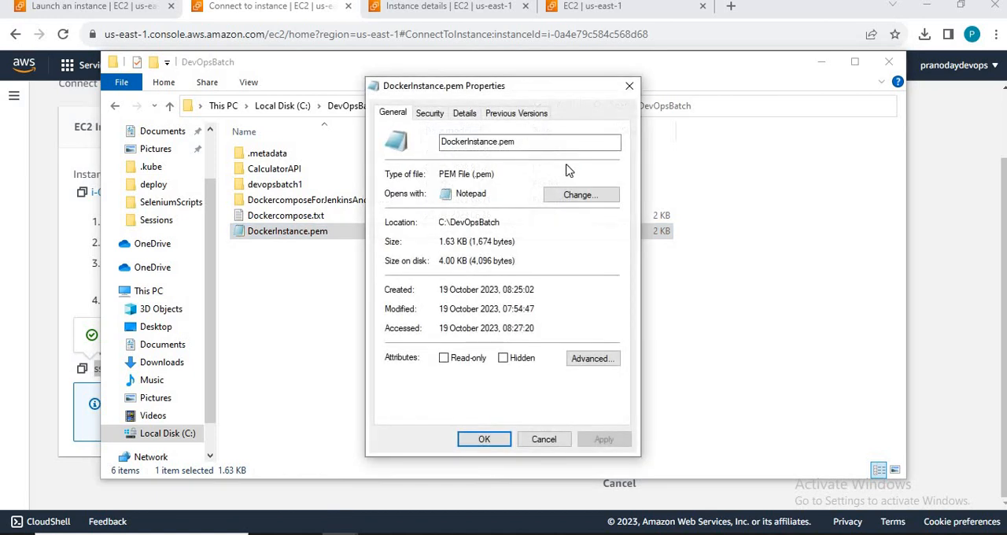
click(437, 114)
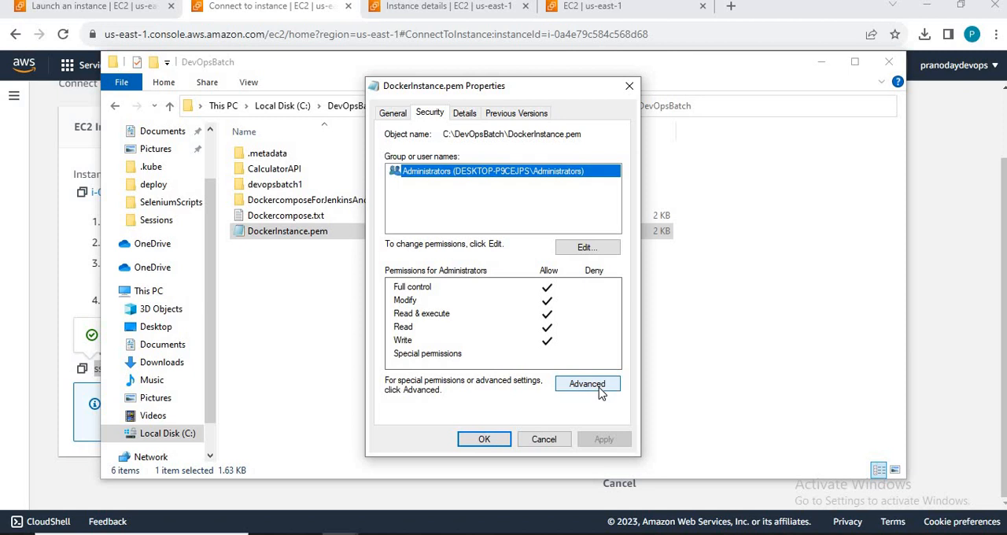
click(601, 392)
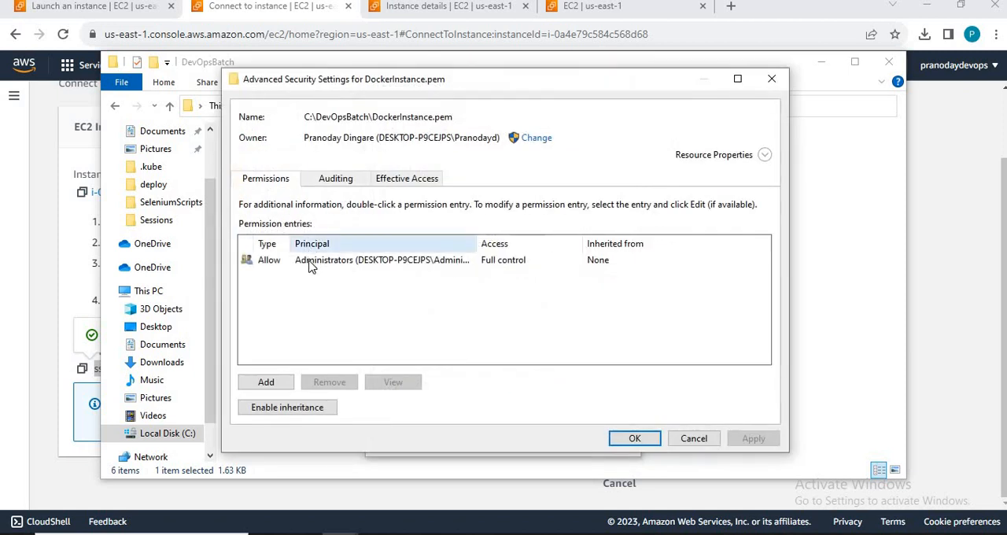
click(311, 261)
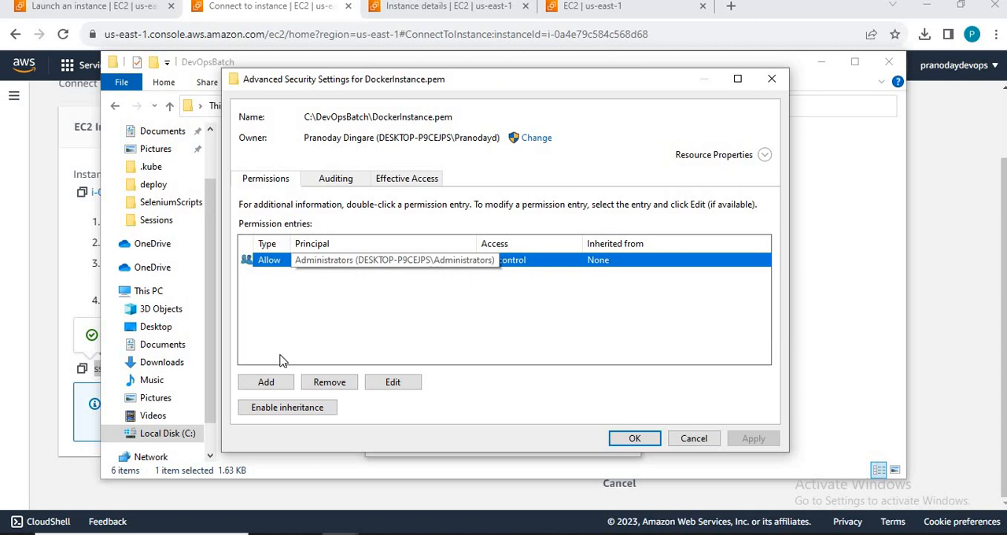
click(271, 383)
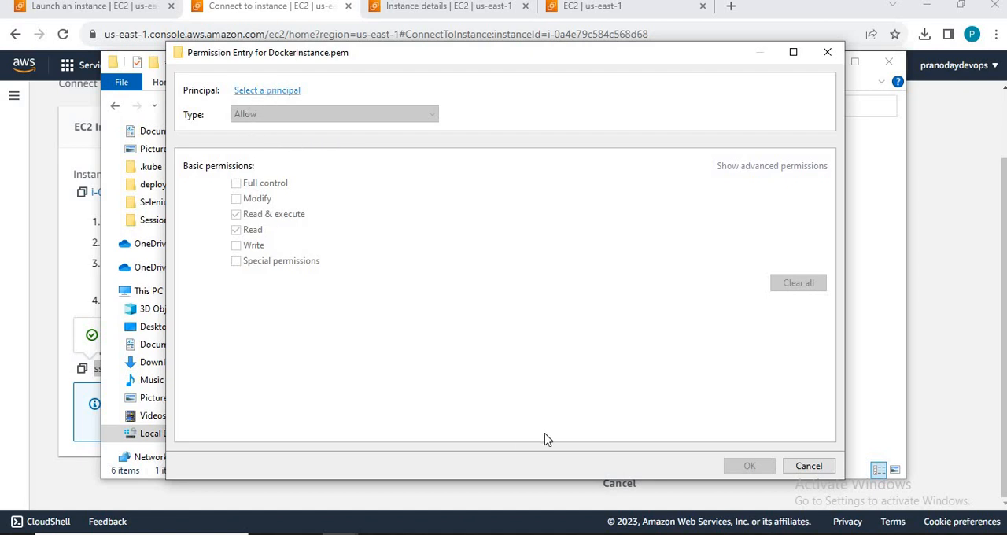
click(826, 468)
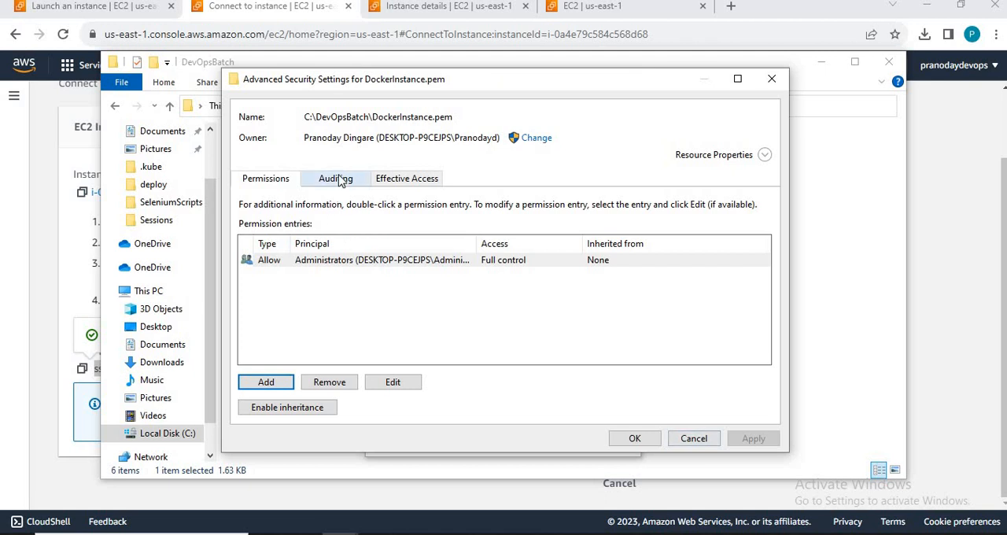
click(263, 407)
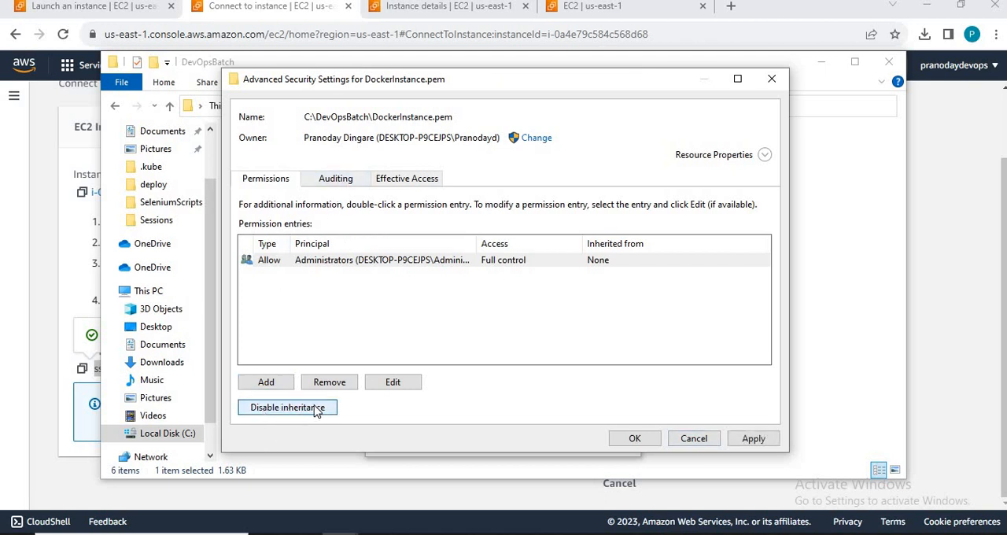
click(753, 439)
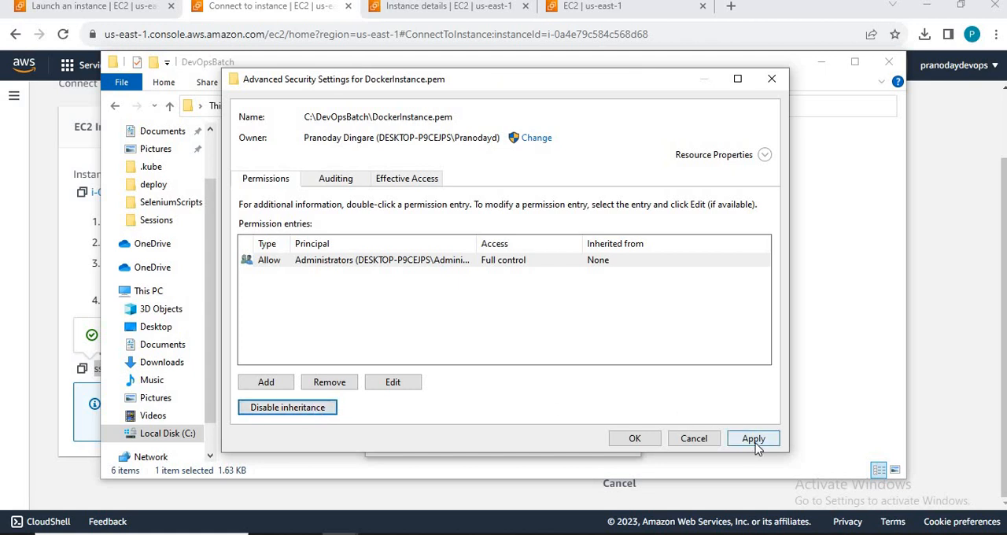
click(633, 440)
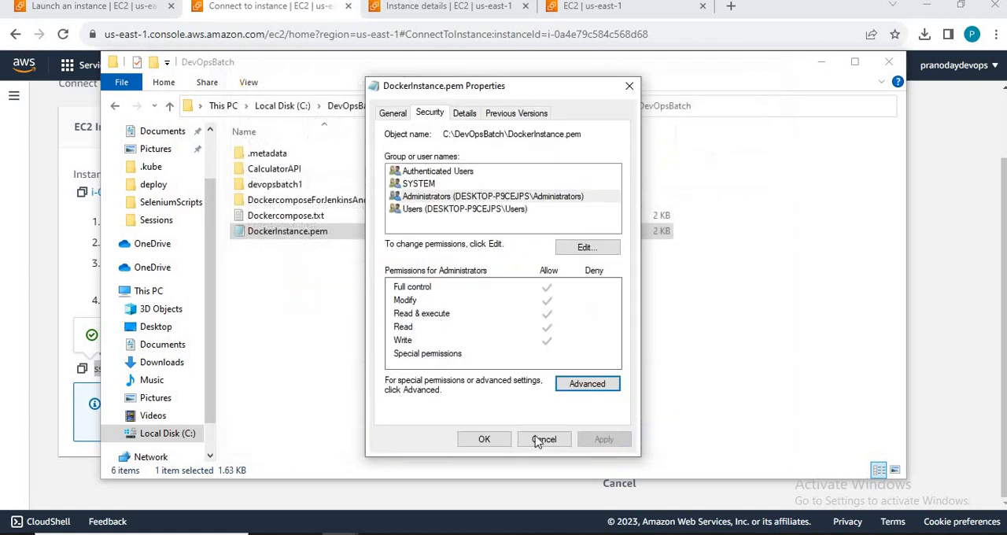
Step: Close the key's properties, switch to Command Prompt, clear the screen with cls and rerun the verbose SSH command with DockerInstance.pem
click(484, 439)
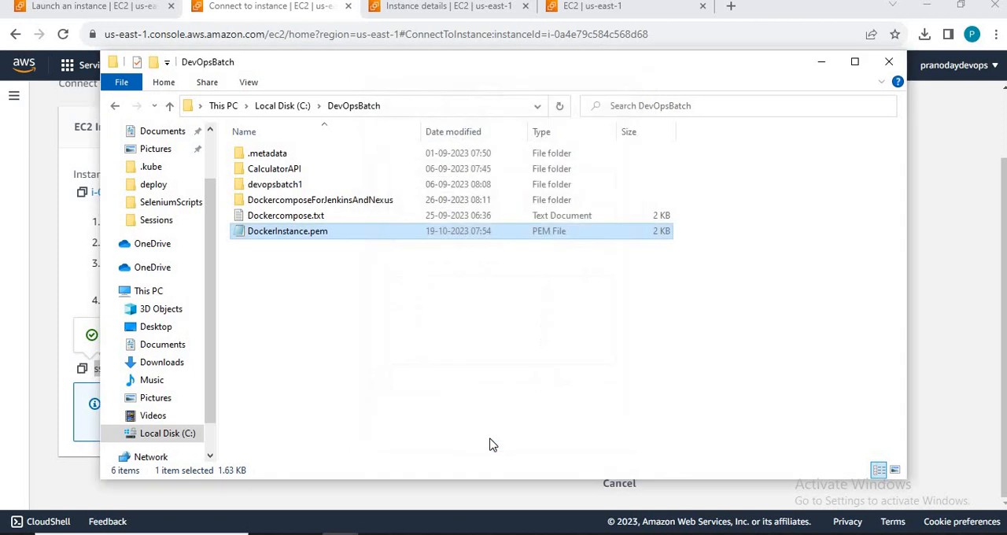
key(alt+Tab)
text(cl)
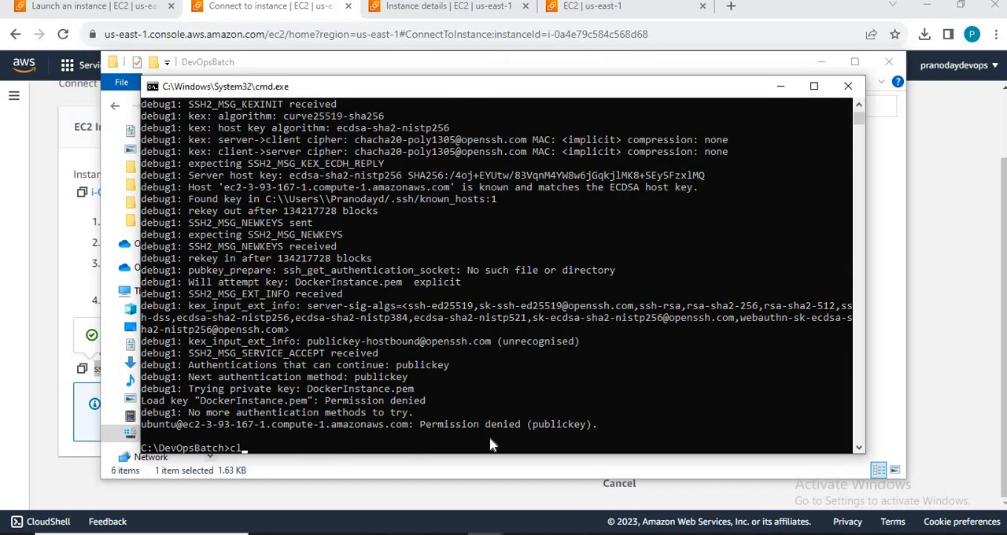
text(s)
key(Return)
key(Up)
key(Up)
key(Return)
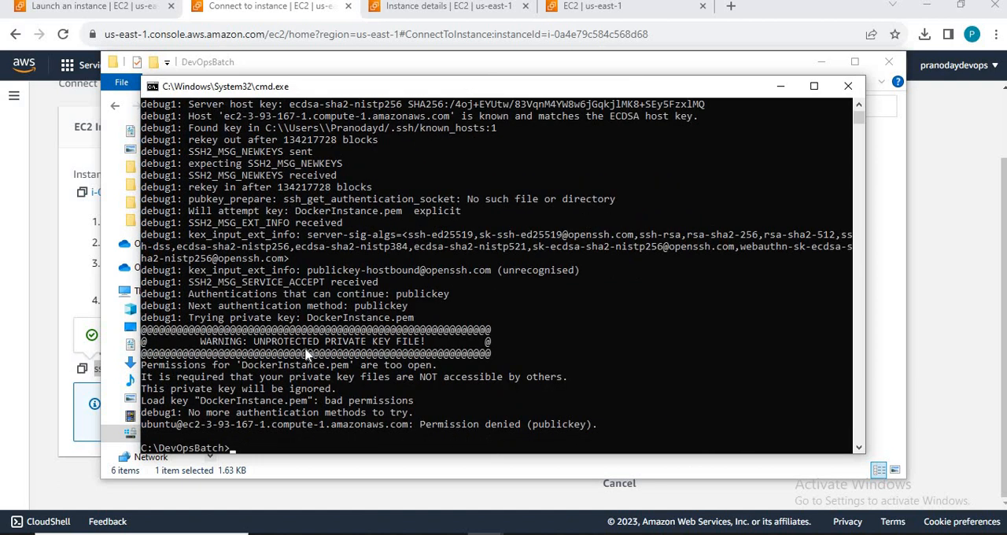
Step: Switch to File Explorer, open the advanced security settings of DockerInstance.pem and widen the Type and Principal columns of its permission entries
key(alt+Tab)
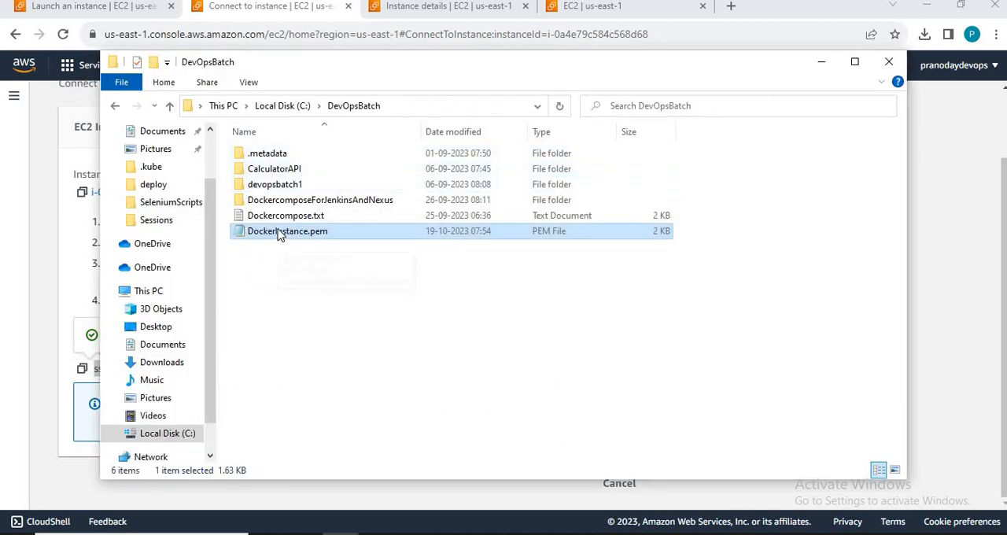
right_click(278, 232)
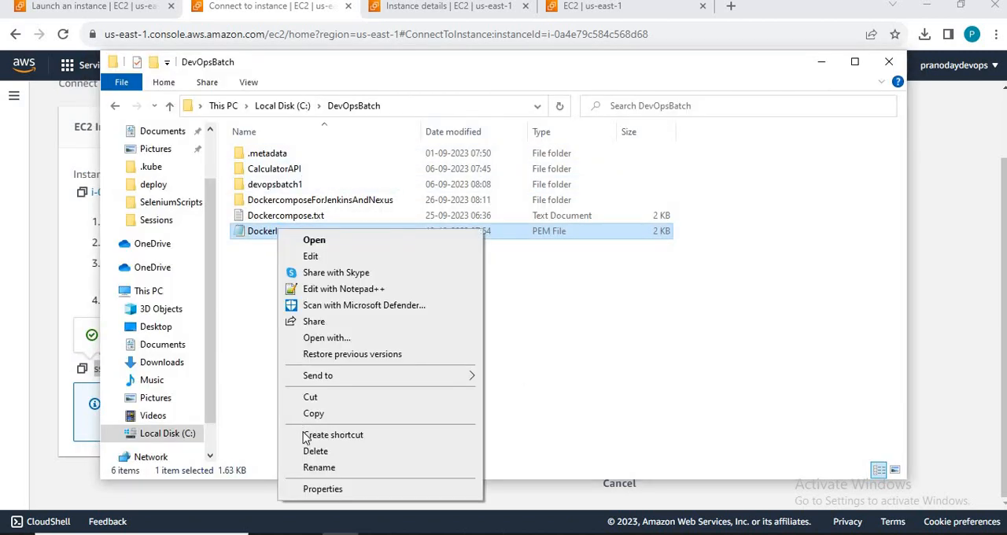
click(321, 489)
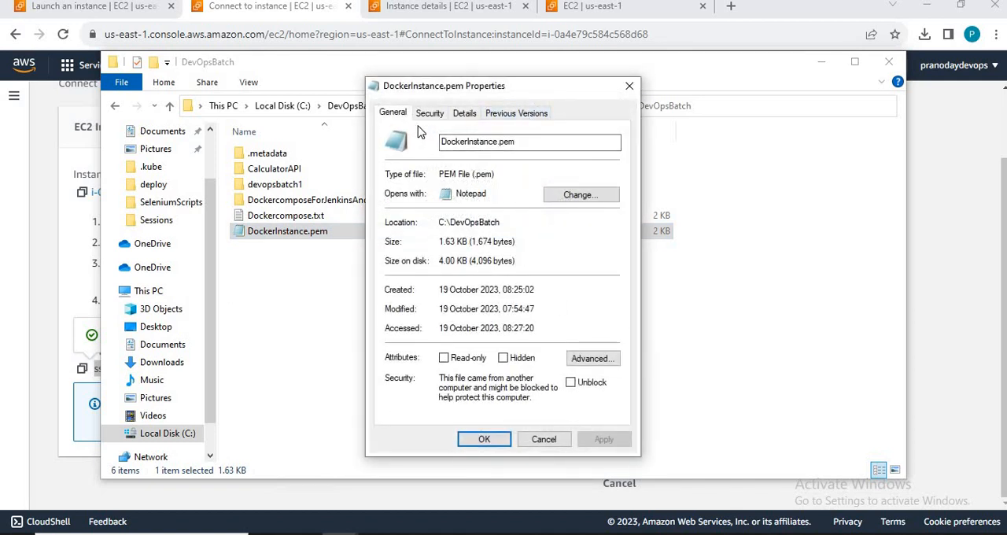
click(430, 113)
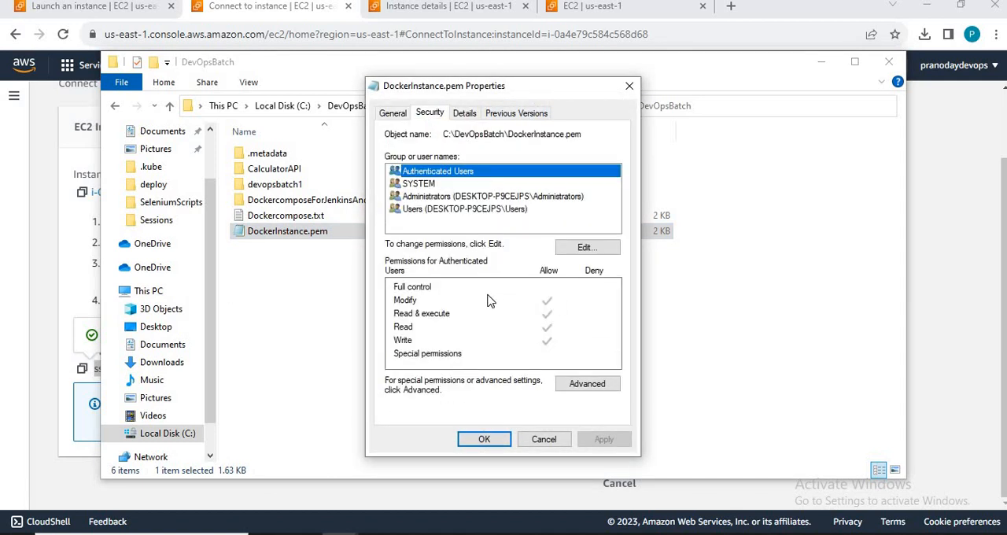
click(586, 383)
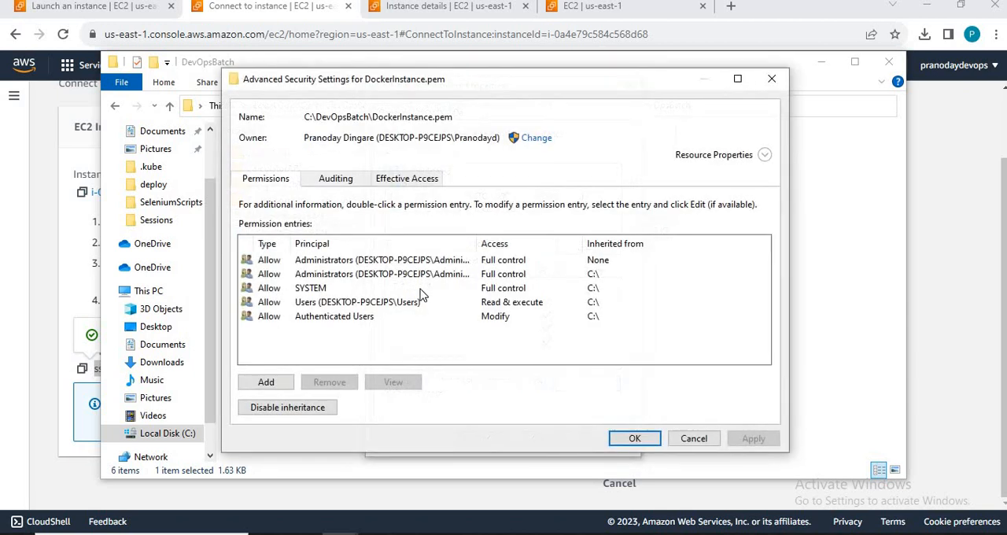
click(339, 262)
click(339, 262)
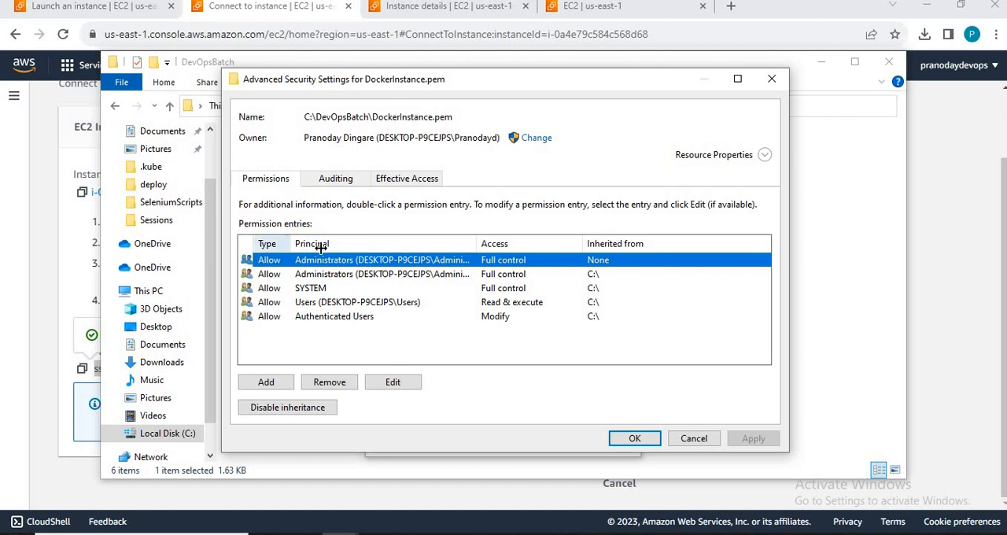
drag(287, 239, 309, 240)
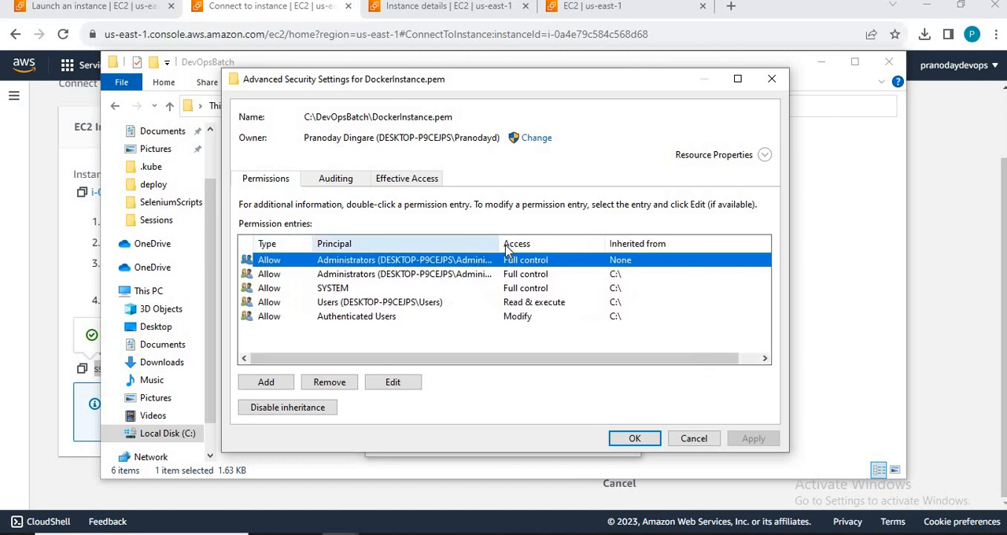
drag(500, 249, 572, 258)
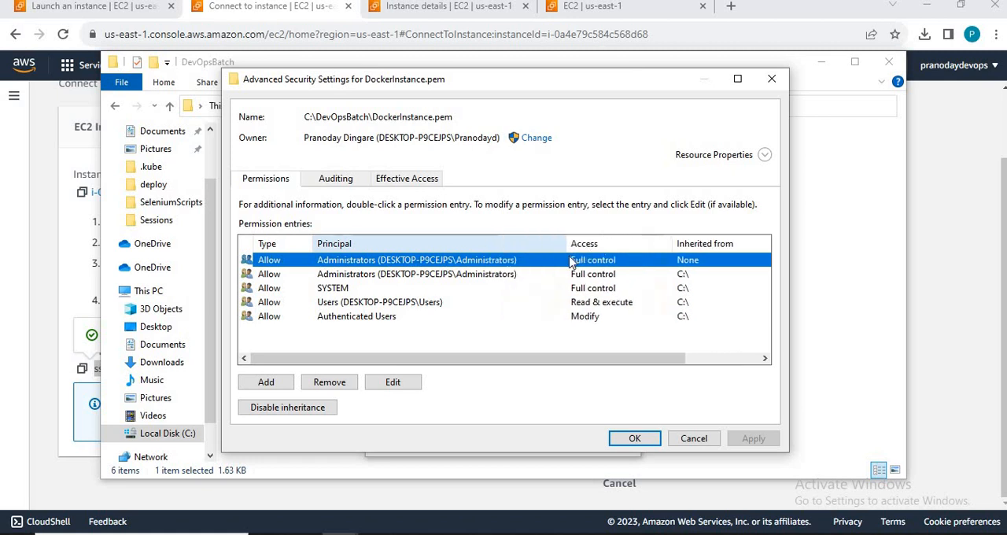
Step: Disable inheritance on DockerInstance.pem by removing all inherited permissions, and accept the security changes
click(306, 410)
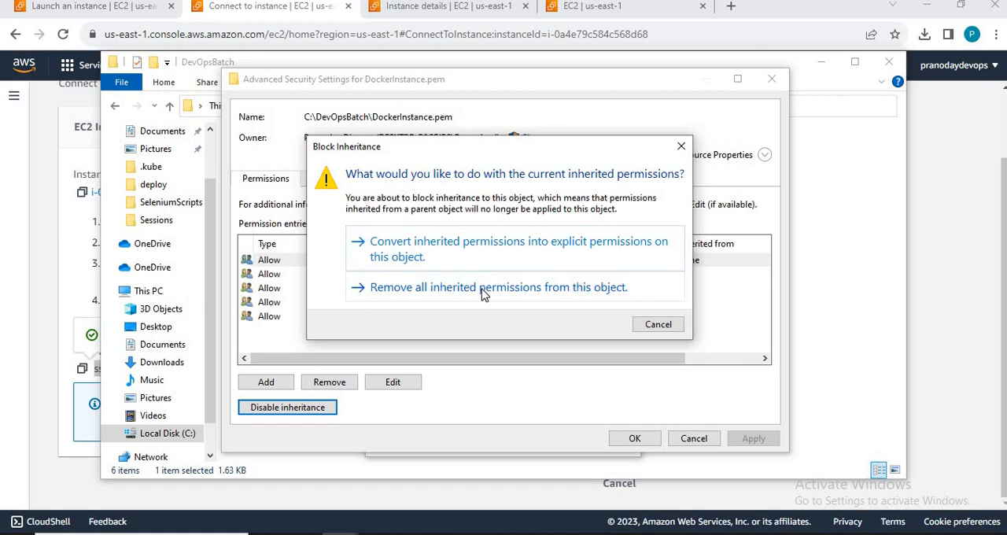
click(484, 290)
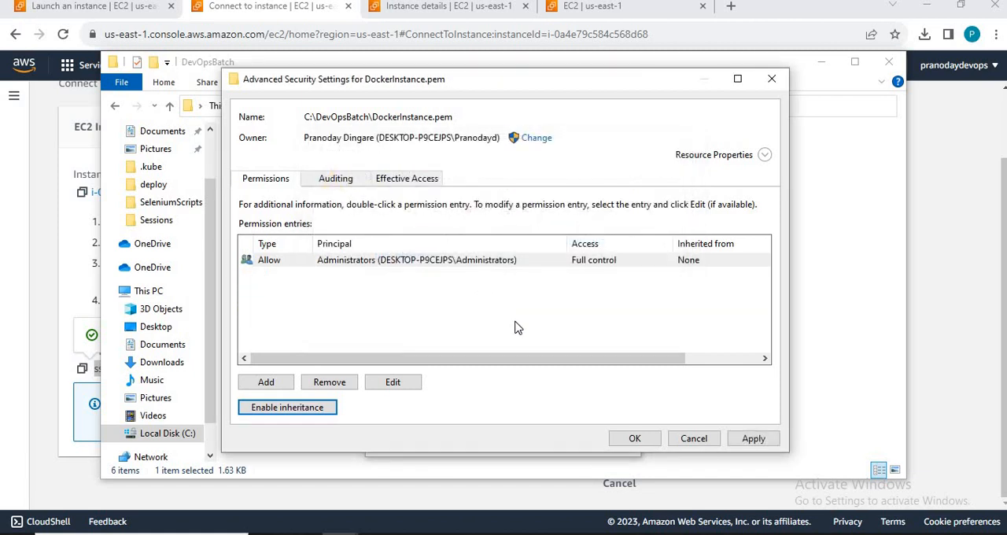
click(637, 442)
click(479, 438)
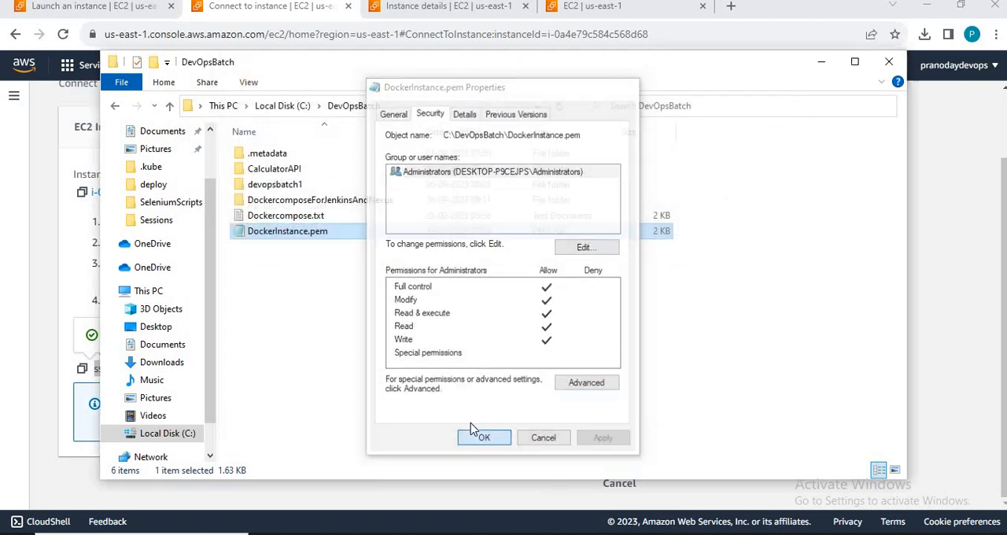
Step: Switch to Command Prompt and retry the SSH connection as ubuntu with DockerInstance.pem and the -v option
key(alt+Tab)
key(Up)
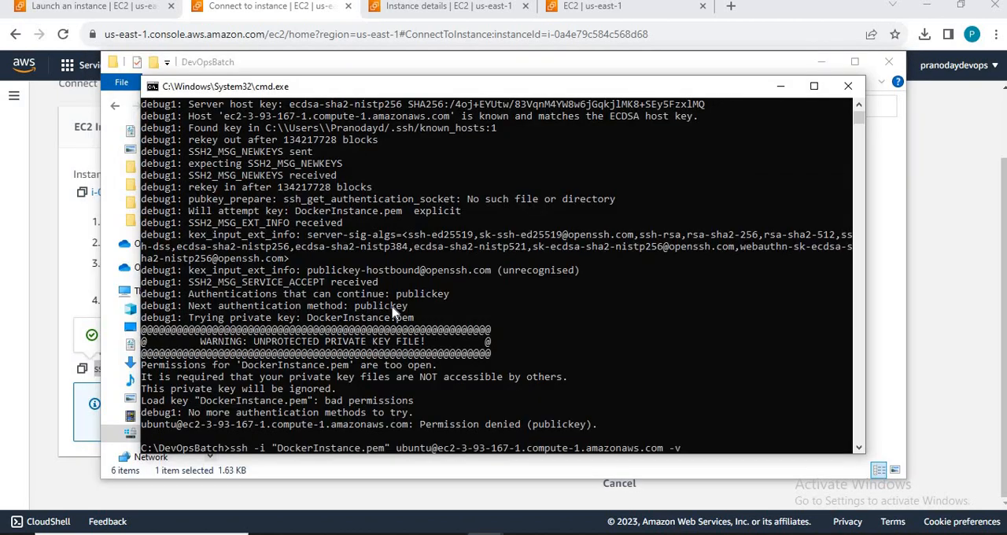
key(Return)
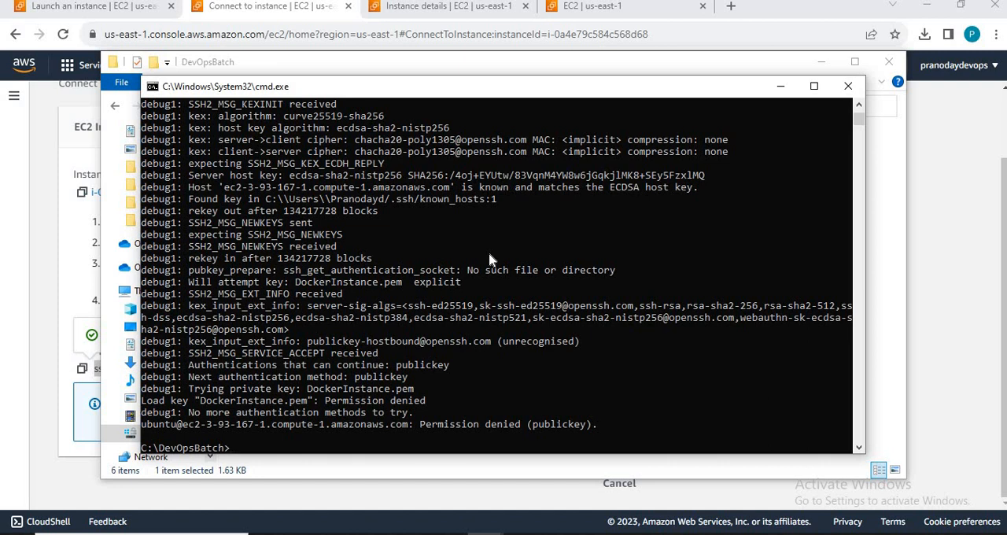
Step: Switch to File Explorer and open the .ssh folder in the current user's profile under C:\Users to examine its contents
key(alt+Tab)
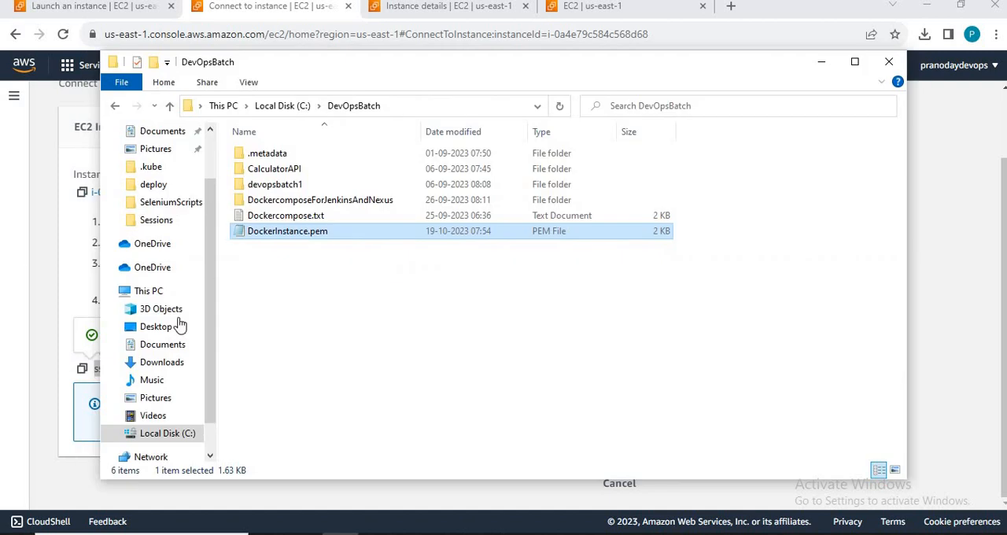
click(166, 435)
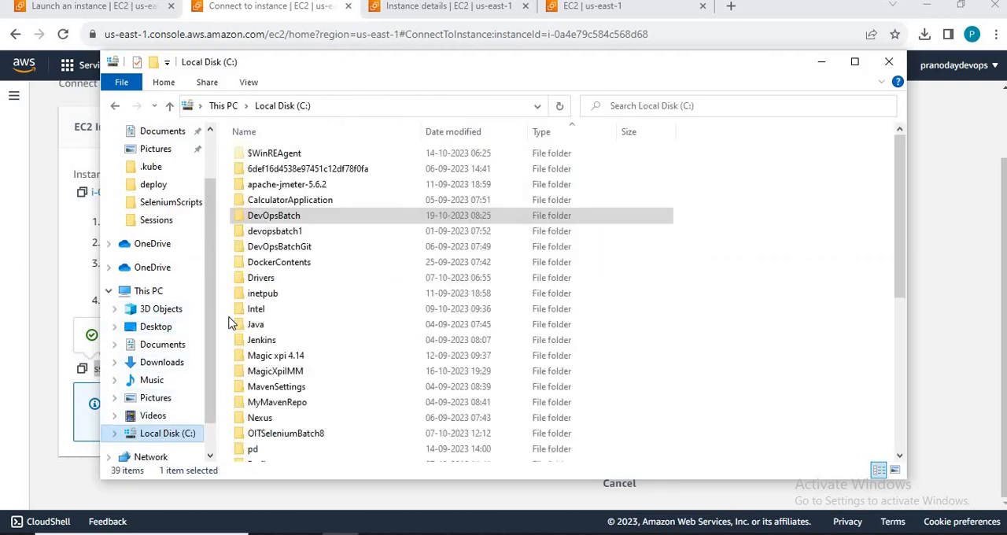
click(262, 280)
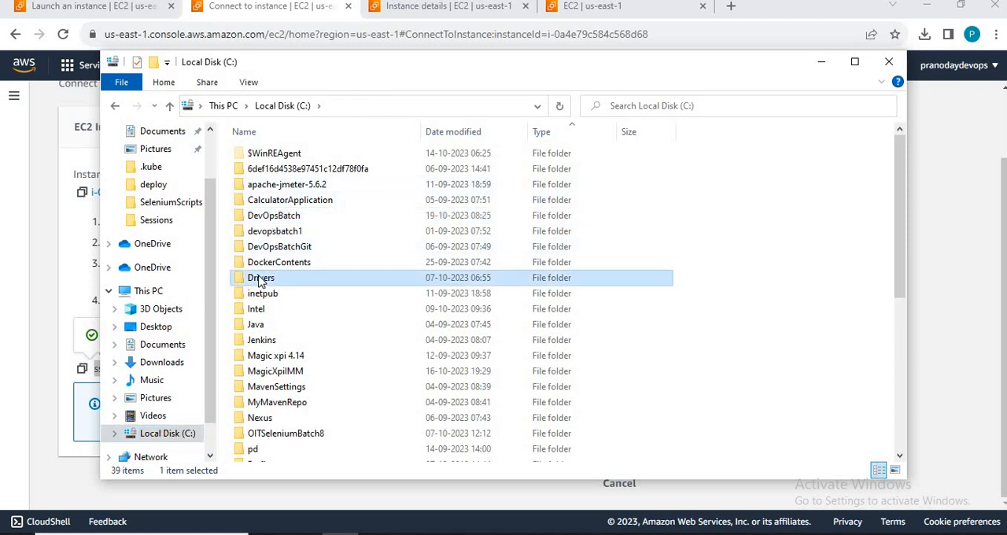
scroll(262, 282, down, 6)
double_click(262, 283)
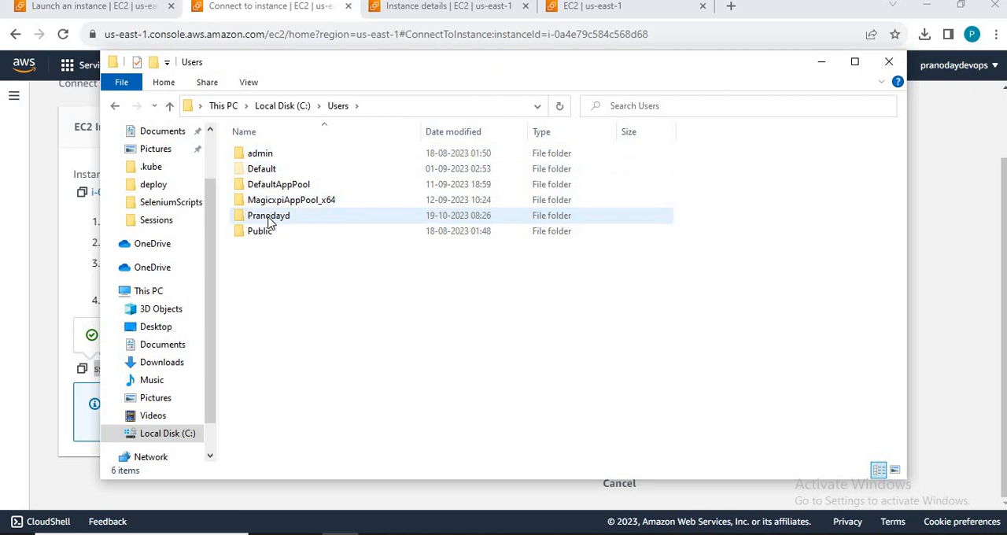
double_click(268, 220)
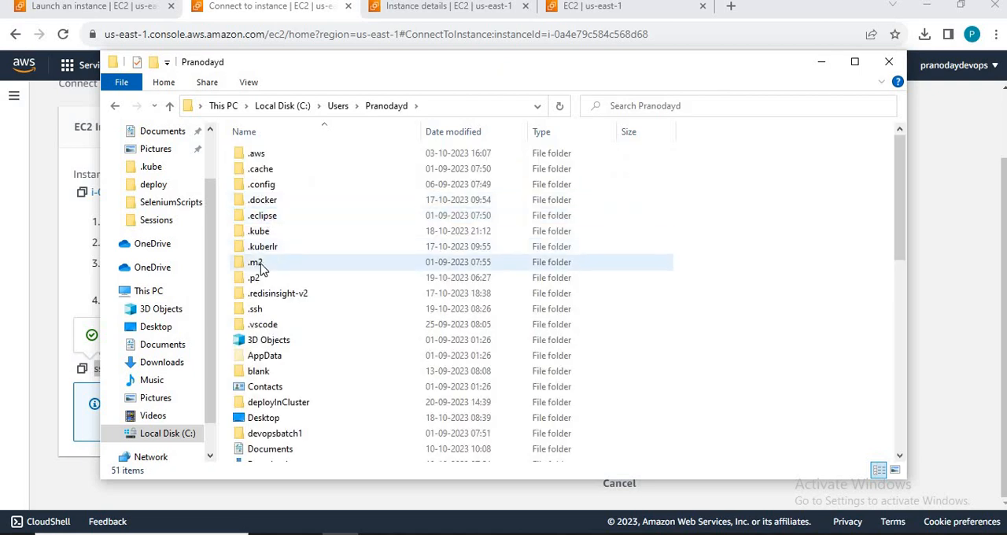
click(261, 249)
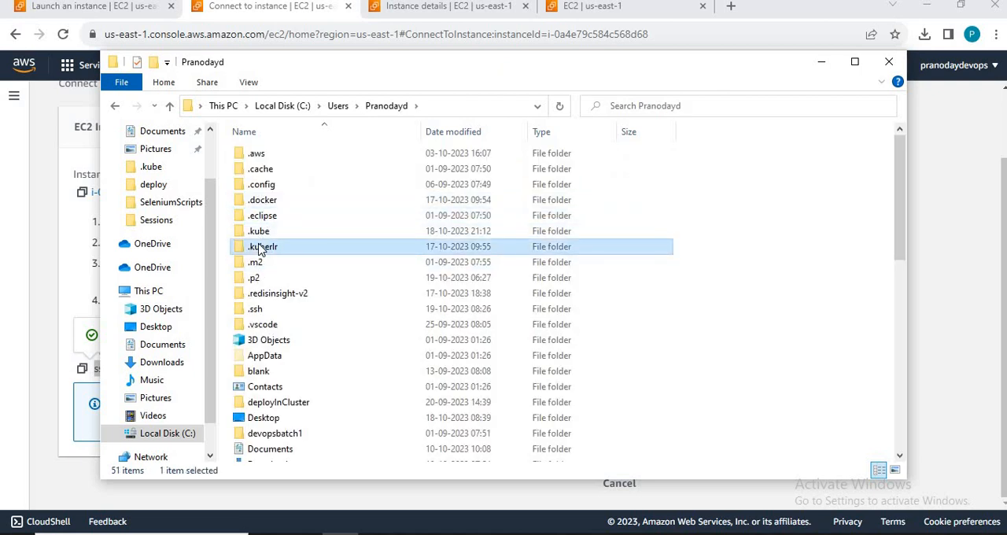
click(258, 310)
double_click(258, 310)
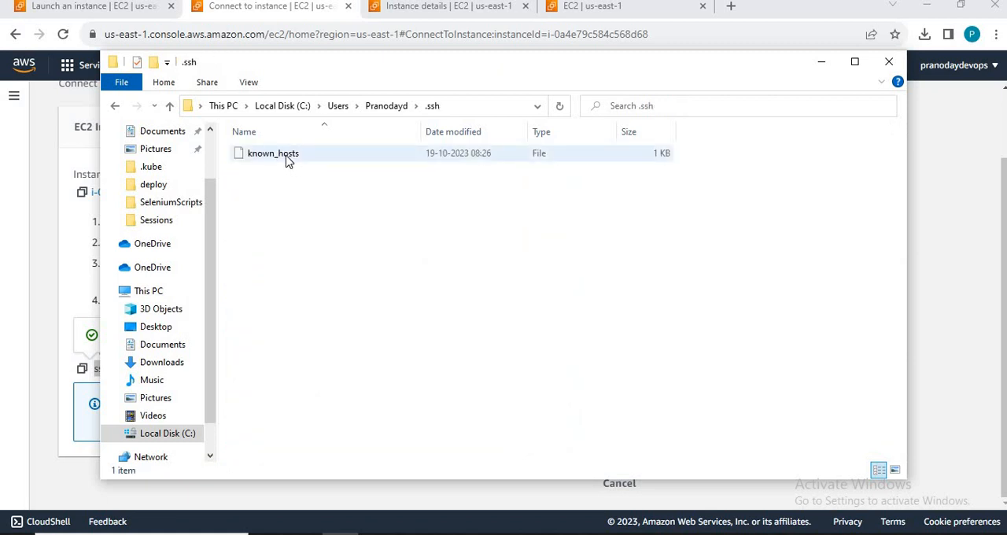
Step: Return to C:\DevOpsBatch and look through its devopsbatch1 and CalculatorAPI subfolders
click(289, 106)
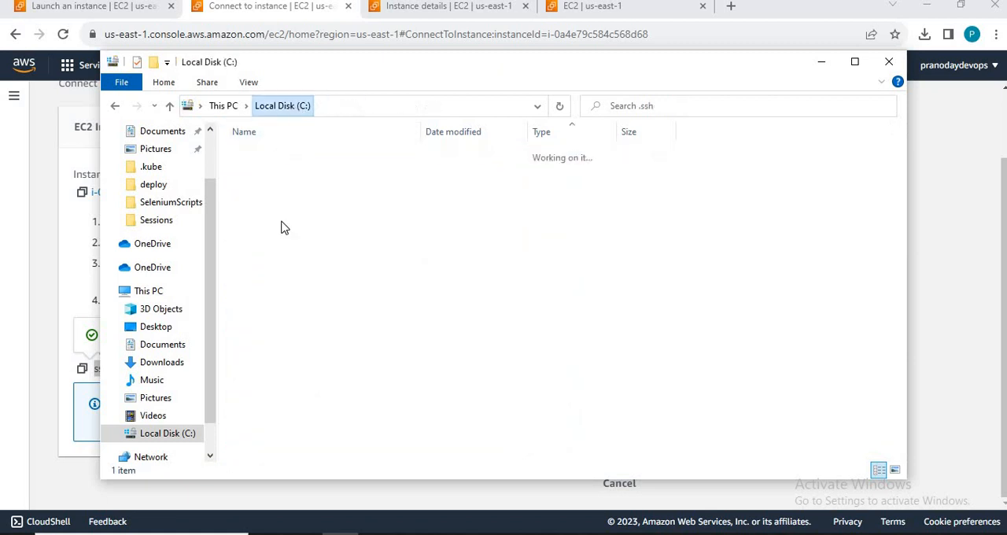
click(270, 377)
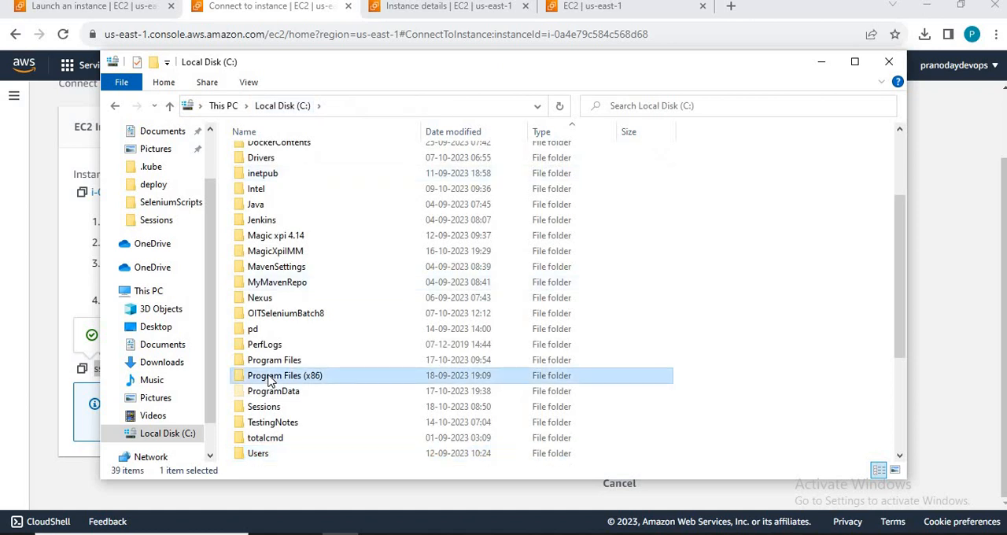
key(d)
key(Return)
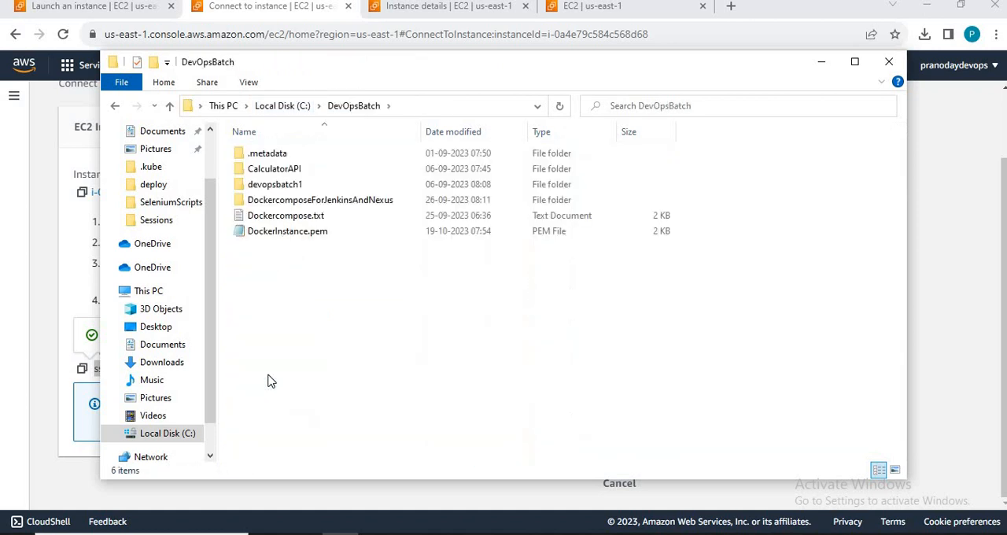
key(c)
key(Down)
key(Down)
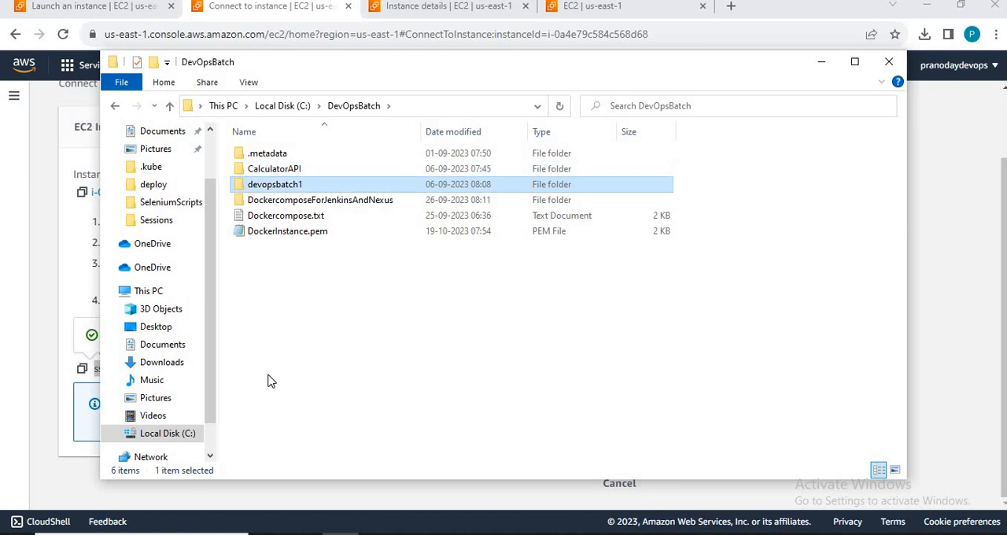
key(Up)
key(Return)
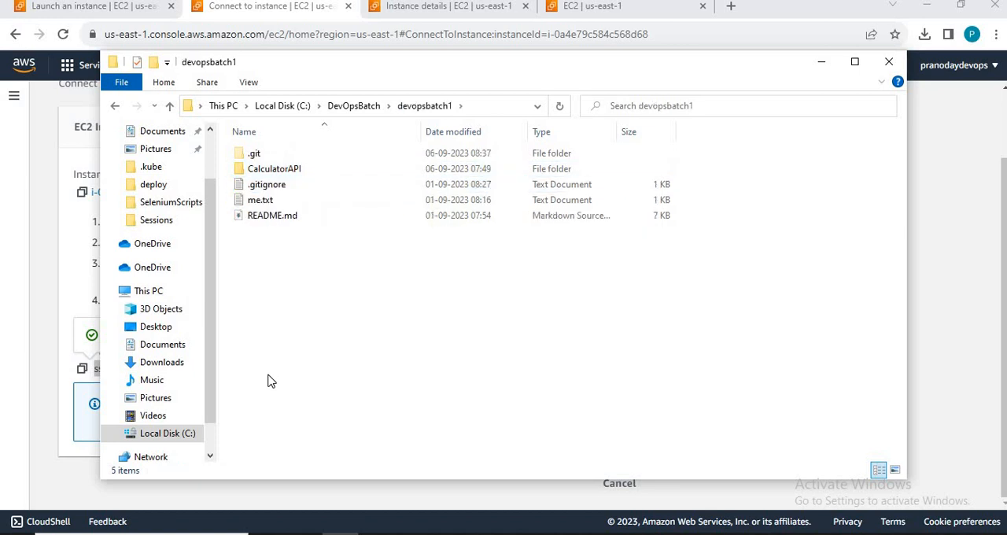
key(BackSpace)
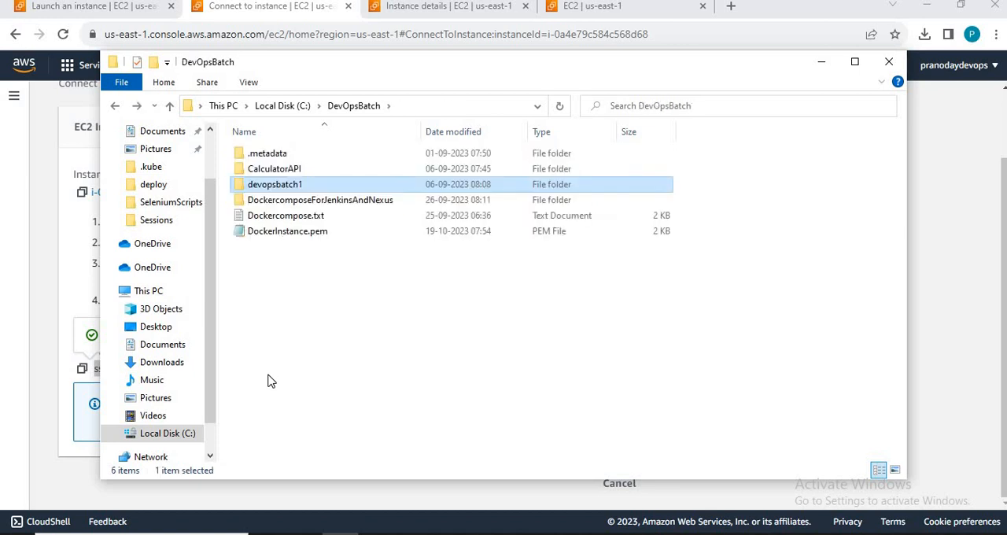
key(Up)
key(Return)
key(BackSpace)
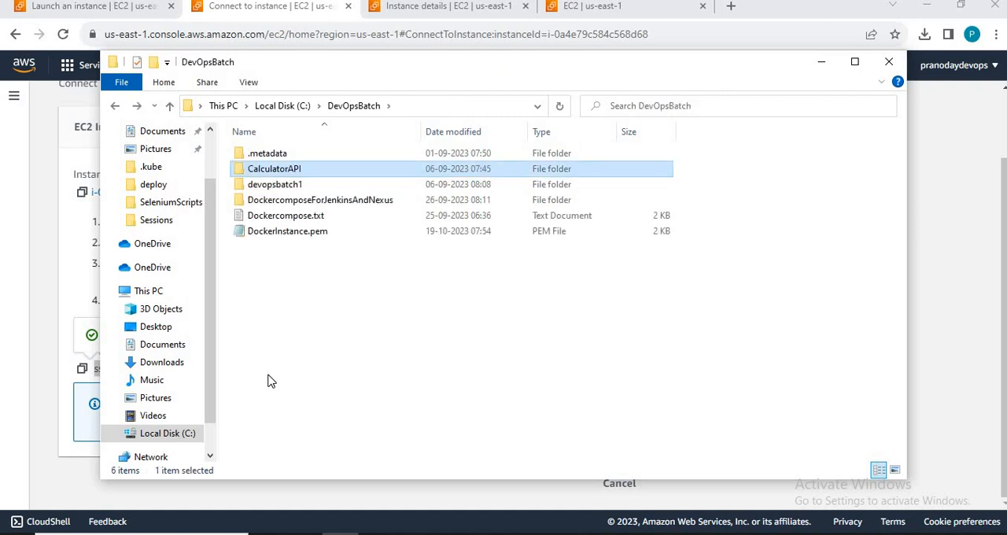
Step: Look through the devopsbatch1 and DevOpsBatchGit folders directly on drive C:, ending with the DevOpsBatch folder selected
key(Down)
key(BackSpace)
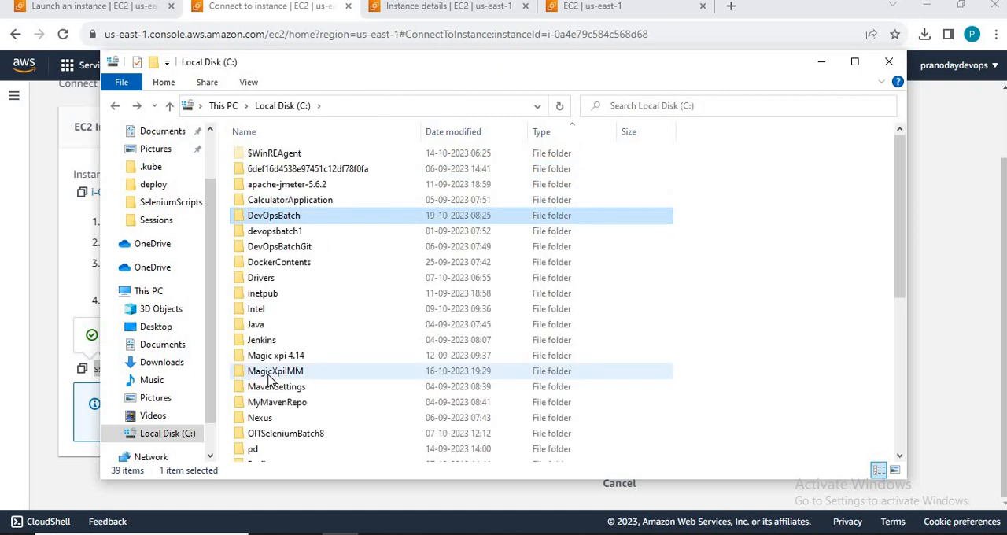
key(Down)
key(Return)
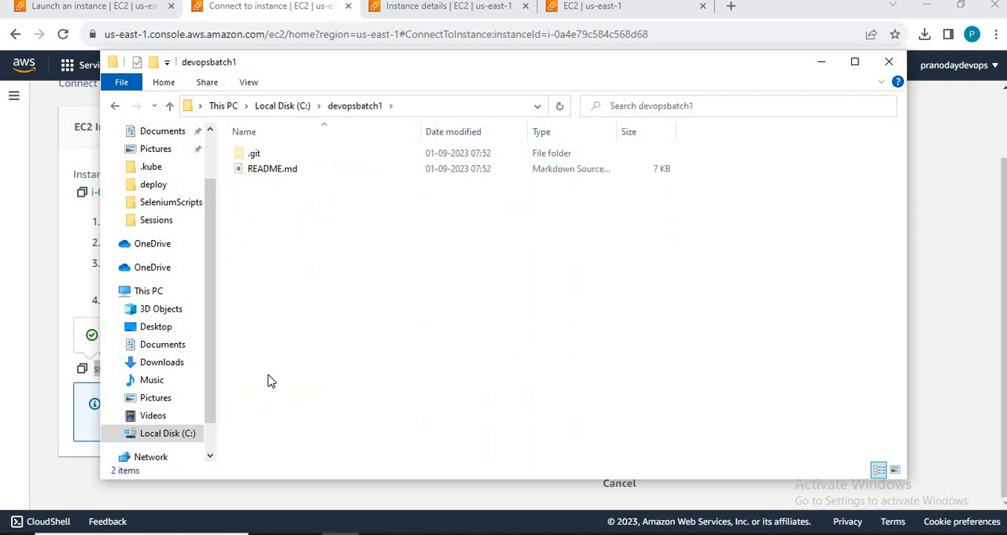
key(BackSpace)
key(Down)
key(Return)
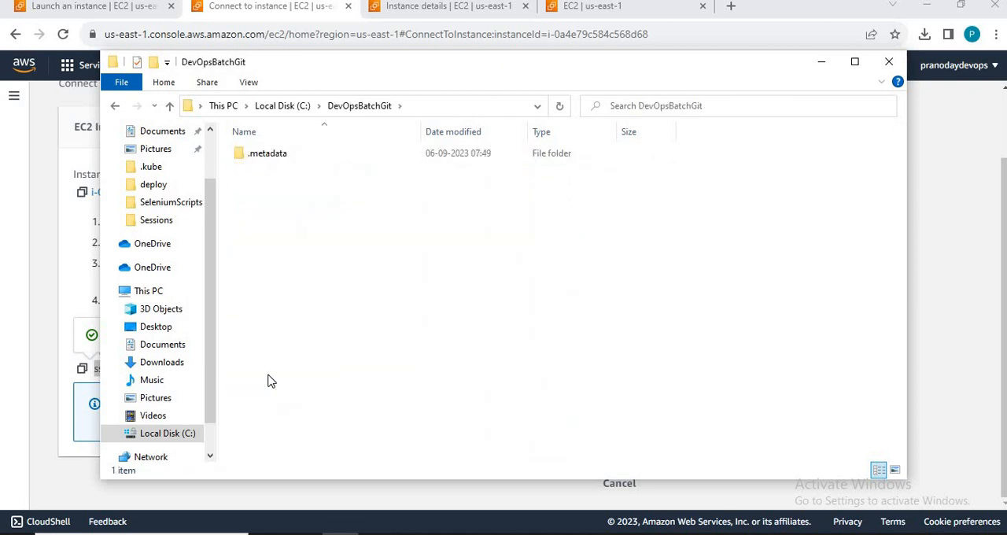
key(BackSpace)
key(Down)
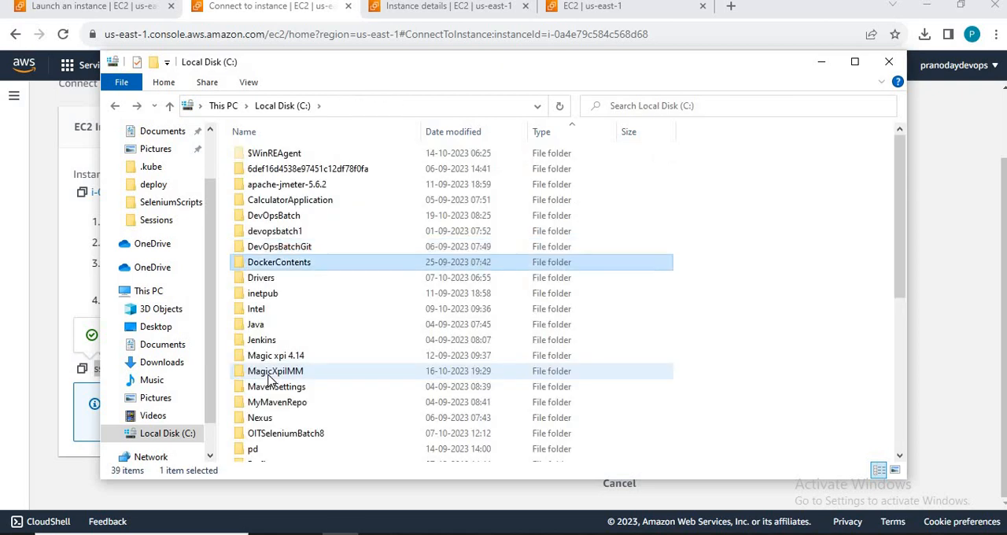
key(Up)
key(Up)
key(Up)
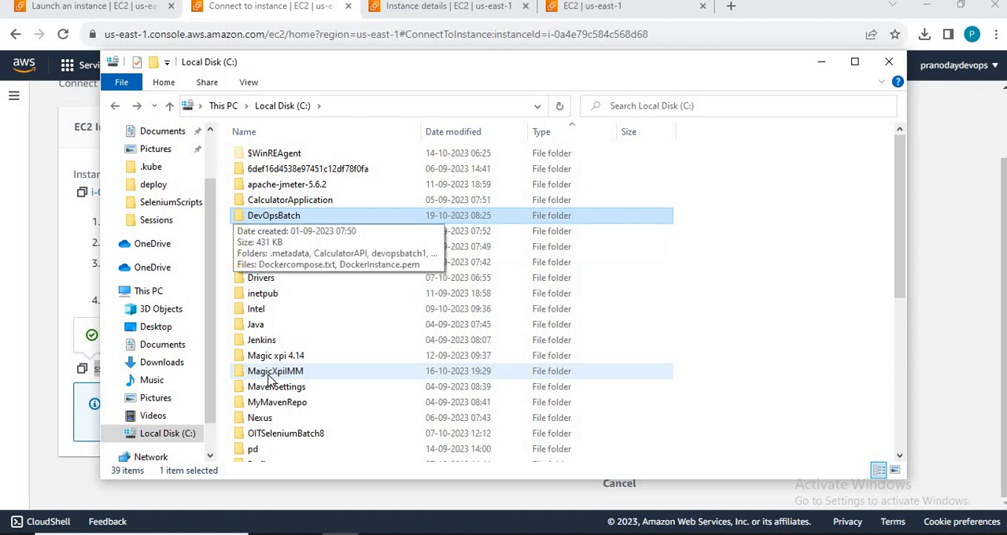
Step: Open the DevOpsBatch folder on drive C: and bring up the security properties of DockerInstance.pem
key(alt+Tab)
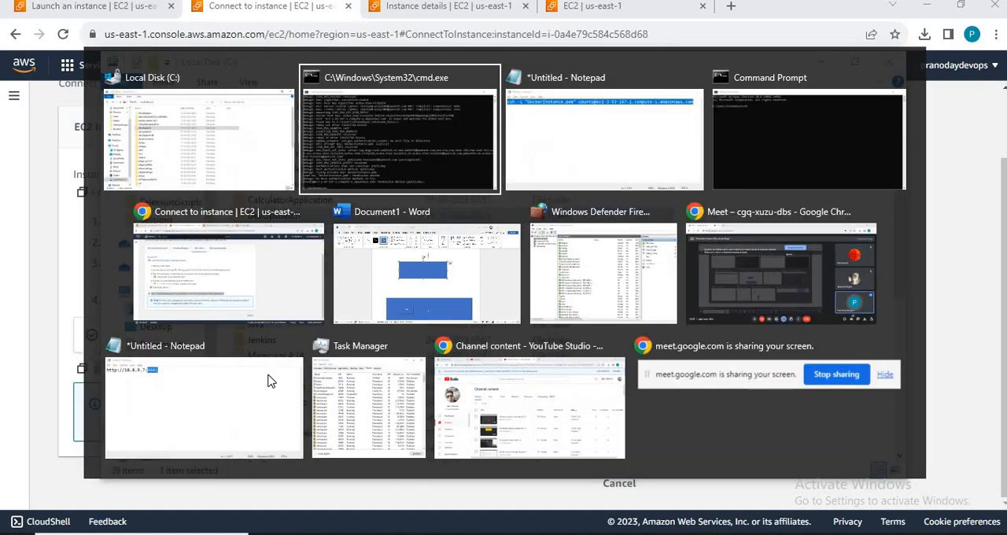
key(alt+Tab)
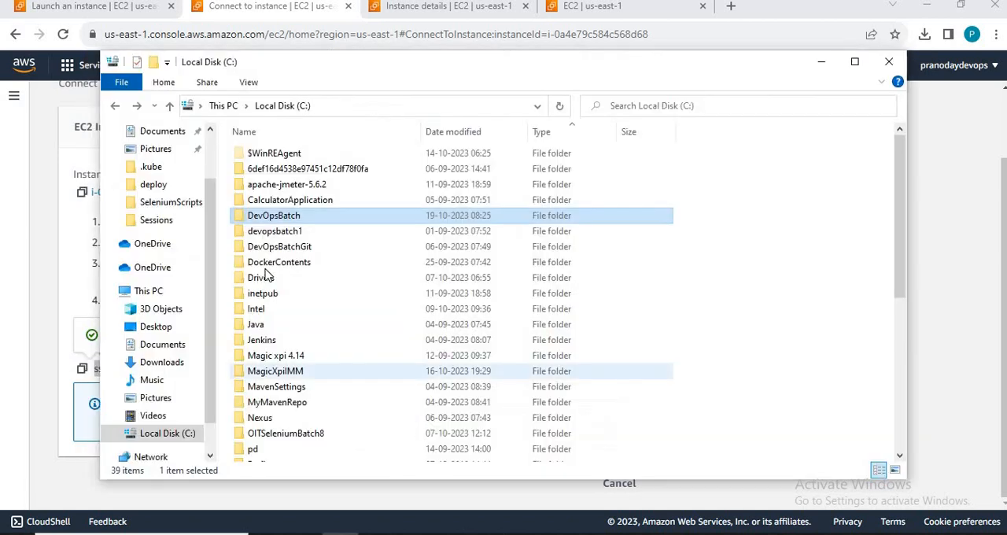
double_click(281, 222)
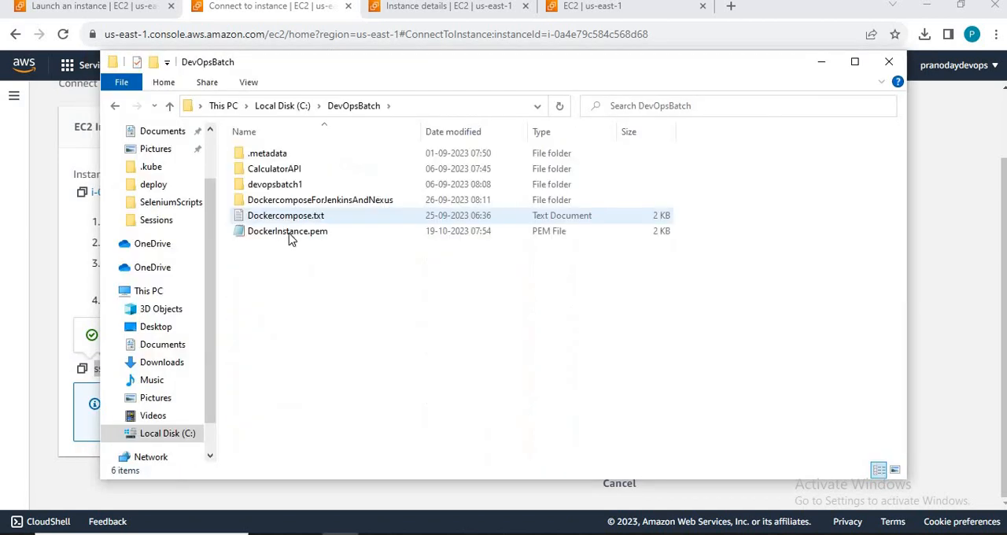
click(288, 231)
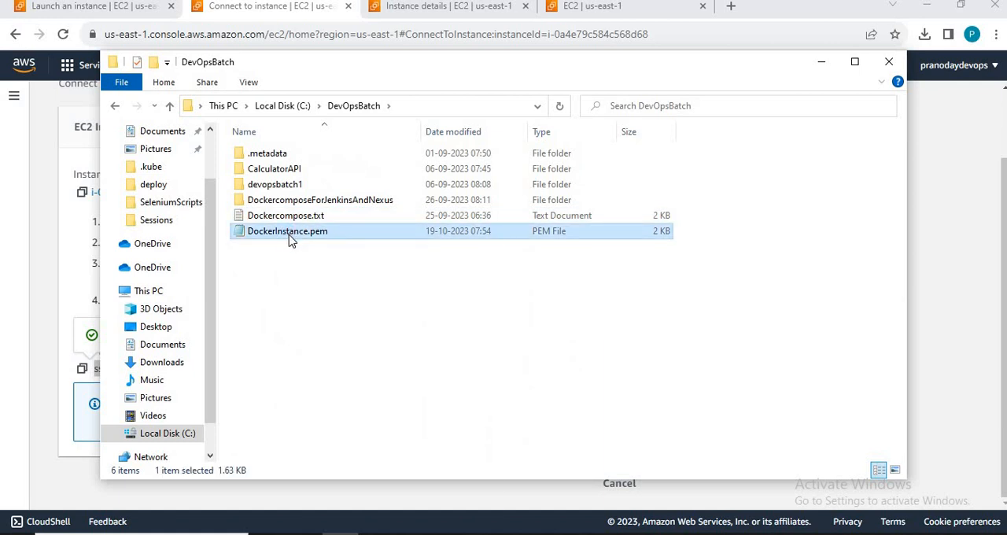
right_click(288, 232)
click(334, 493)
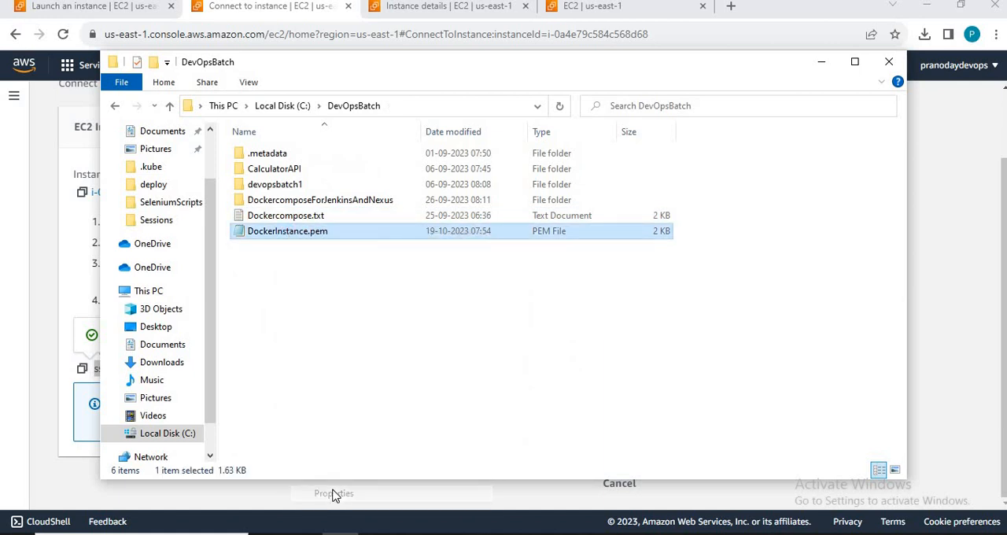
click(441, 114)
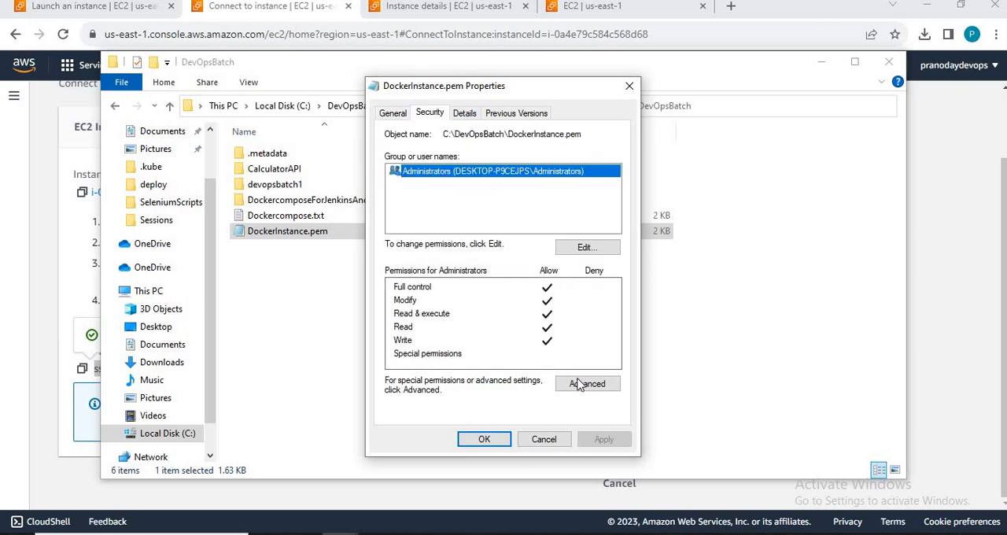
Step: Add Authenticated Users to the permissions of DockerInstance.pem and allow the group Full control
click(606, 250)
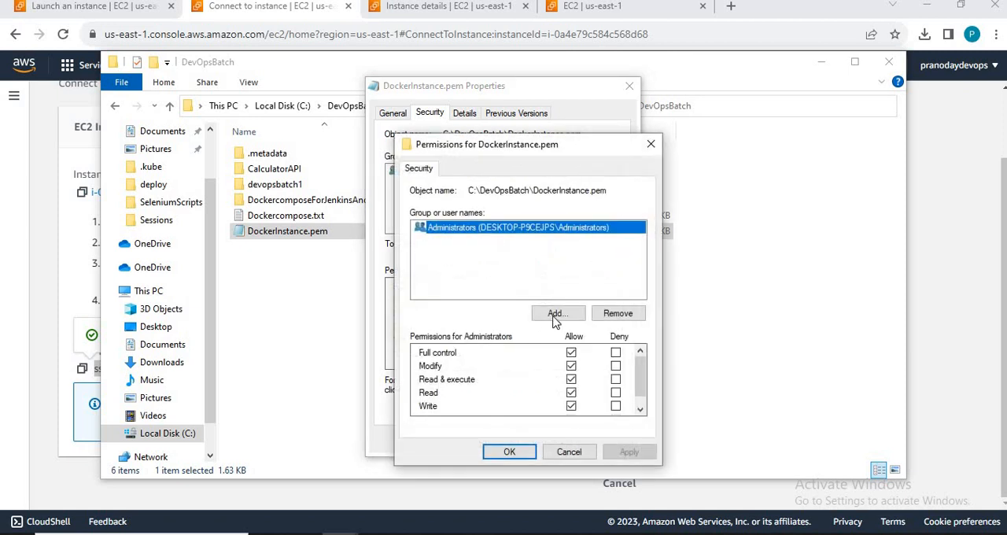
click(556, 313)
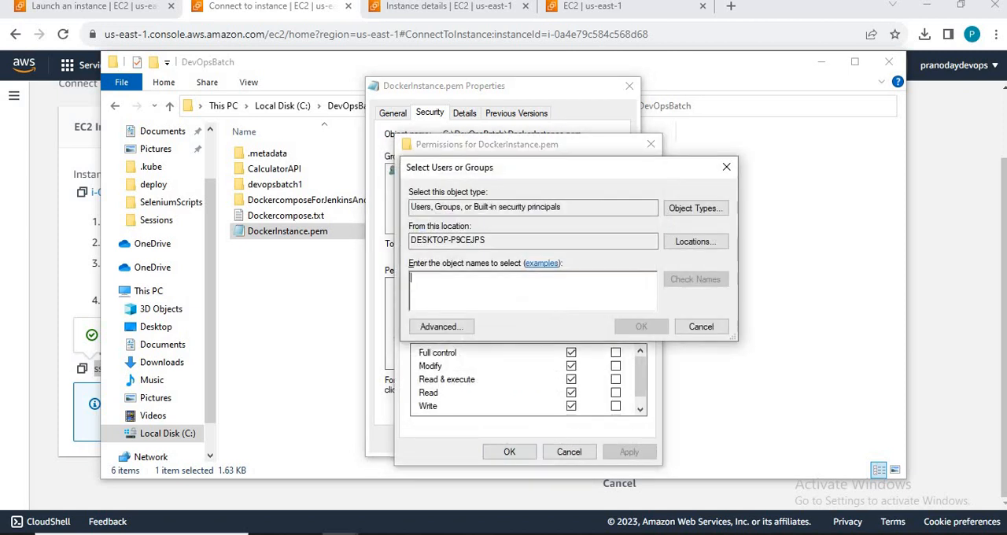
text(auth)
key(Return)
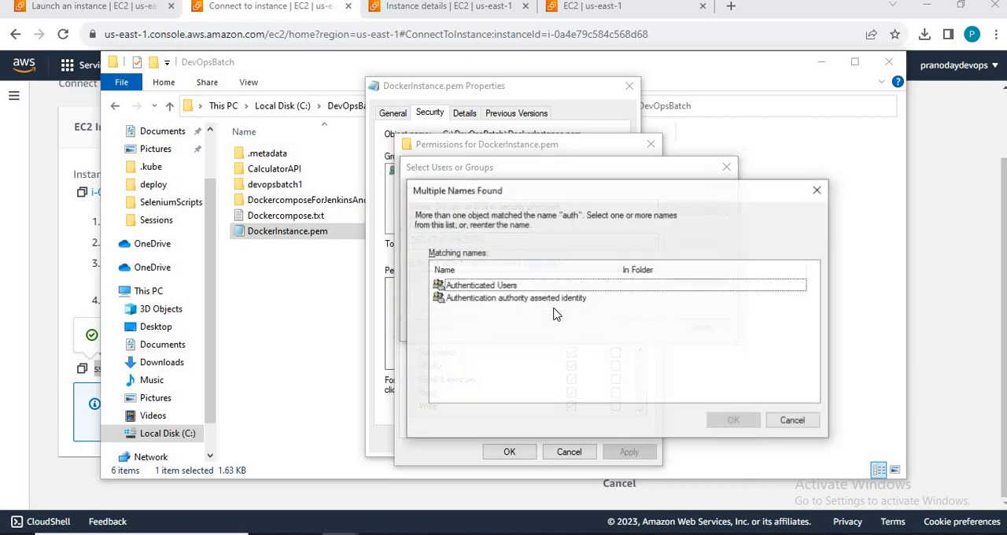
double_click(508, 287)
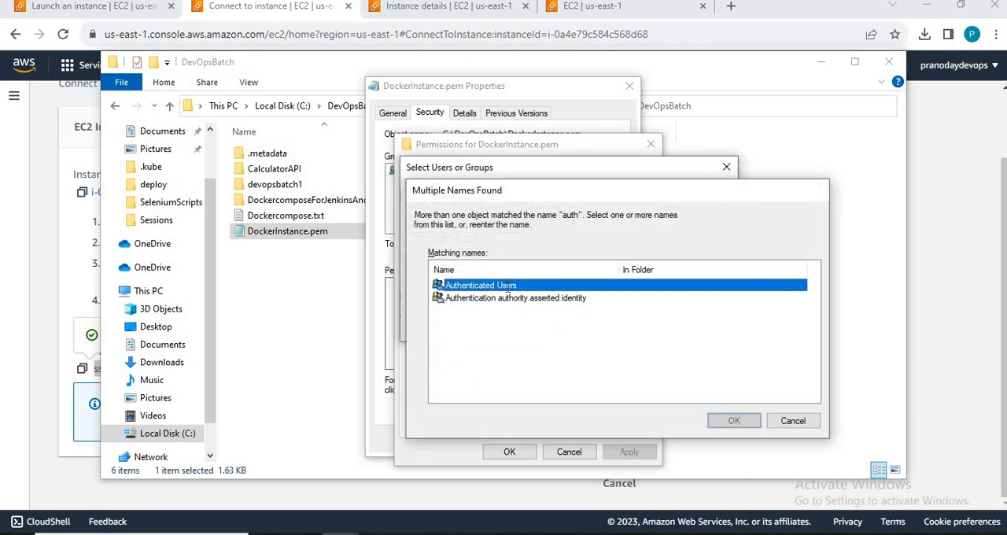
click(641, 327)
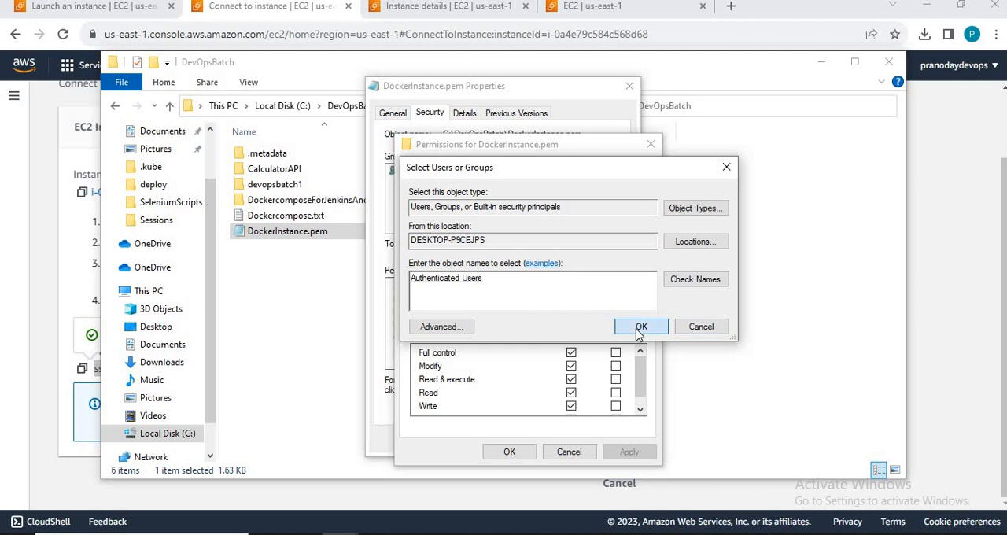
click(571, 353)
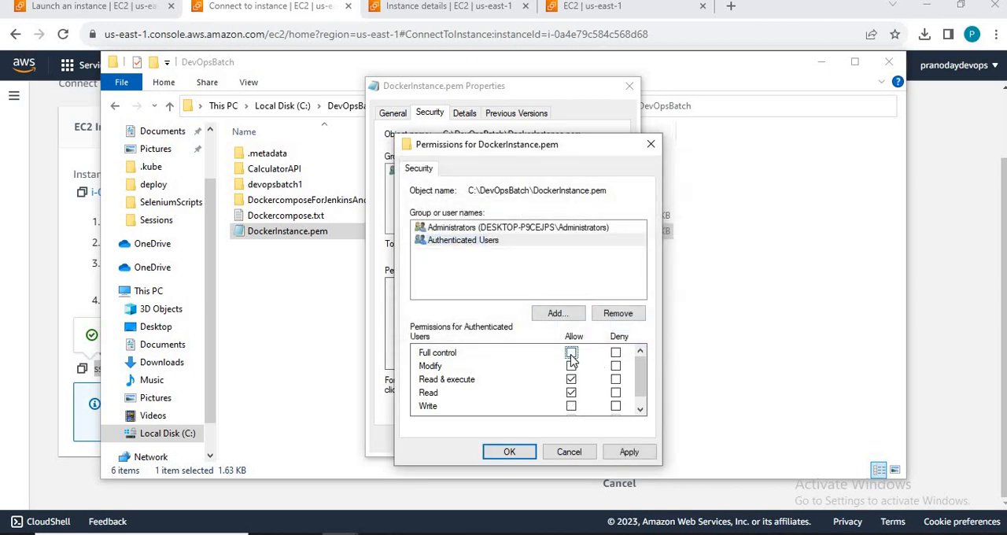
click(628, 452)
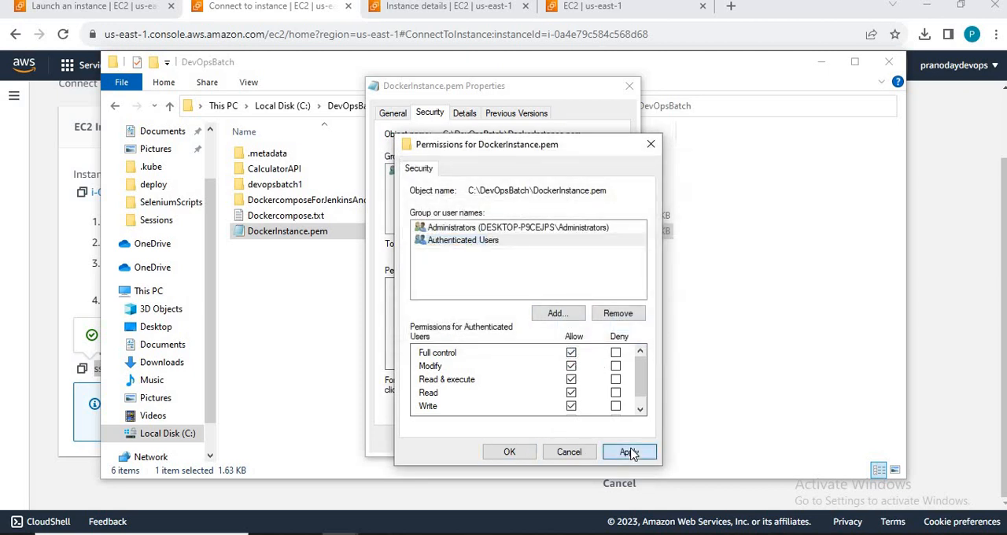
click(497, 452)
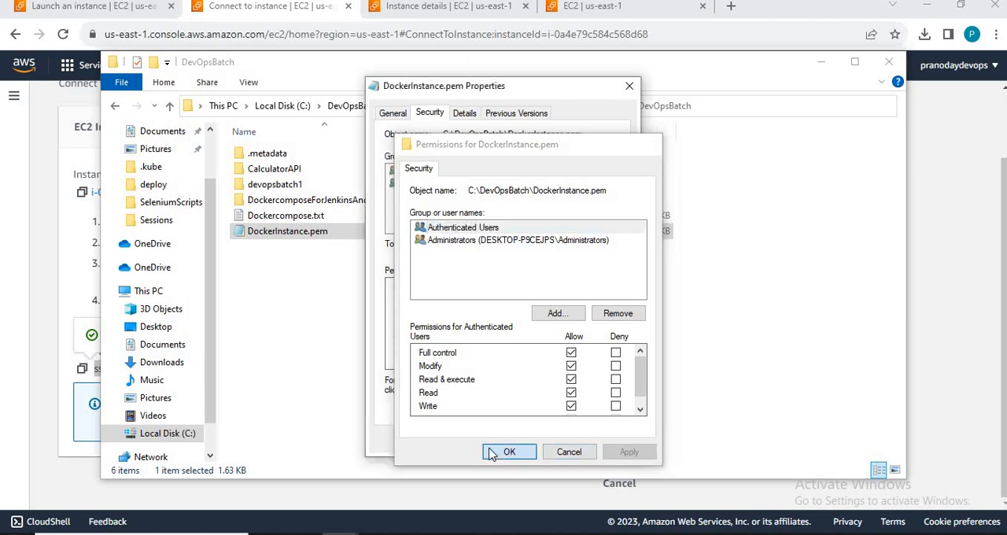
click(488, 444)
Step: Switch to Command Prompt, clear the screen and rerun the verbose SSH connection as ubuntu with DockerInstance.pem
key(alt+Tab)
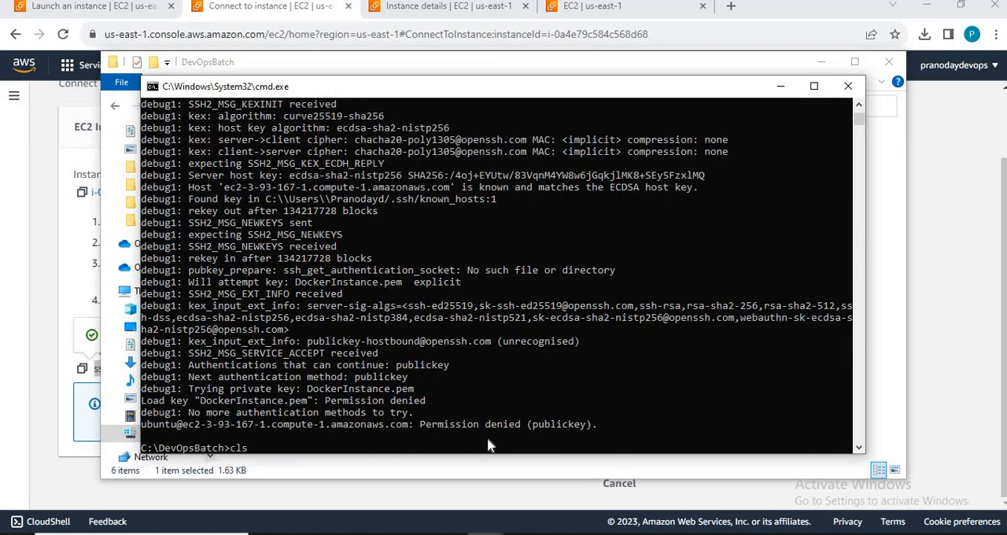
text(cls)
key(Return)
key(Up)
key(Up)
key(Return)
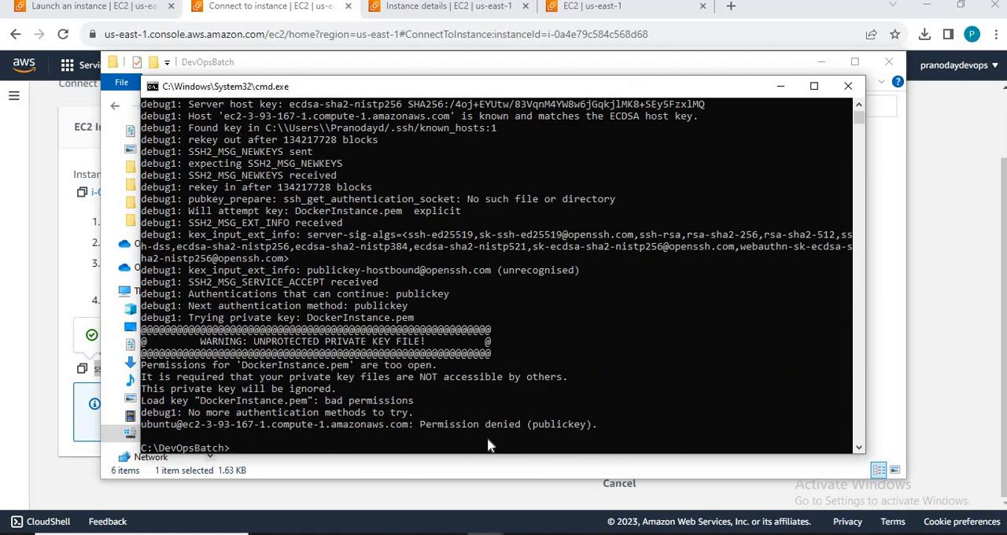
Step: Switch to File Explorer and remove the Administrators group from the permissions of DockerInstance.pem
key(alt+Tab)
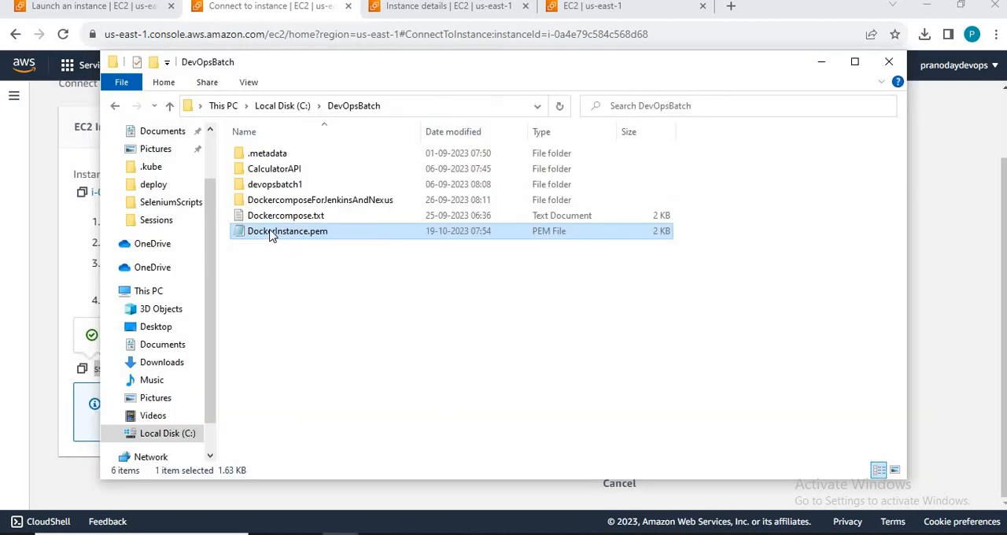
right_click(269, 236)
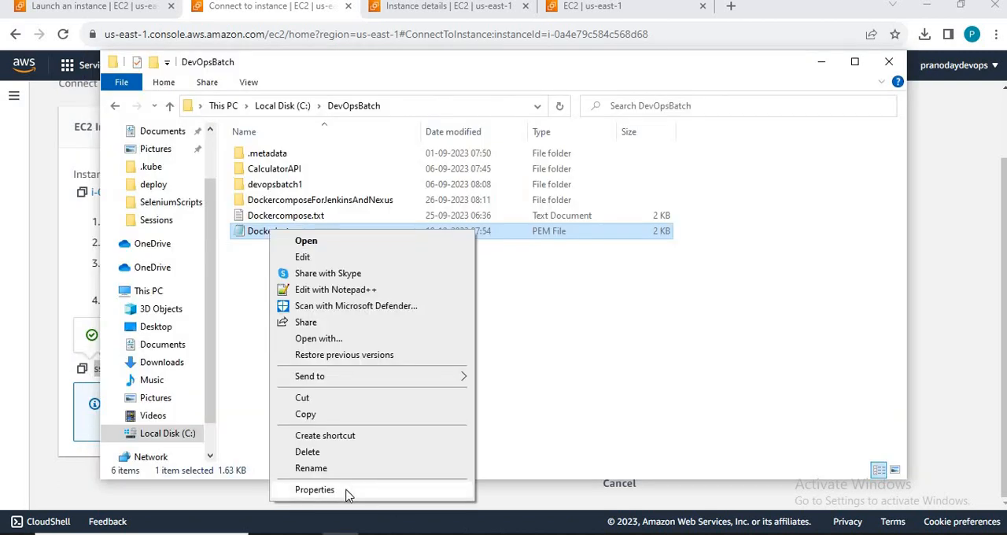
click(349, 489)
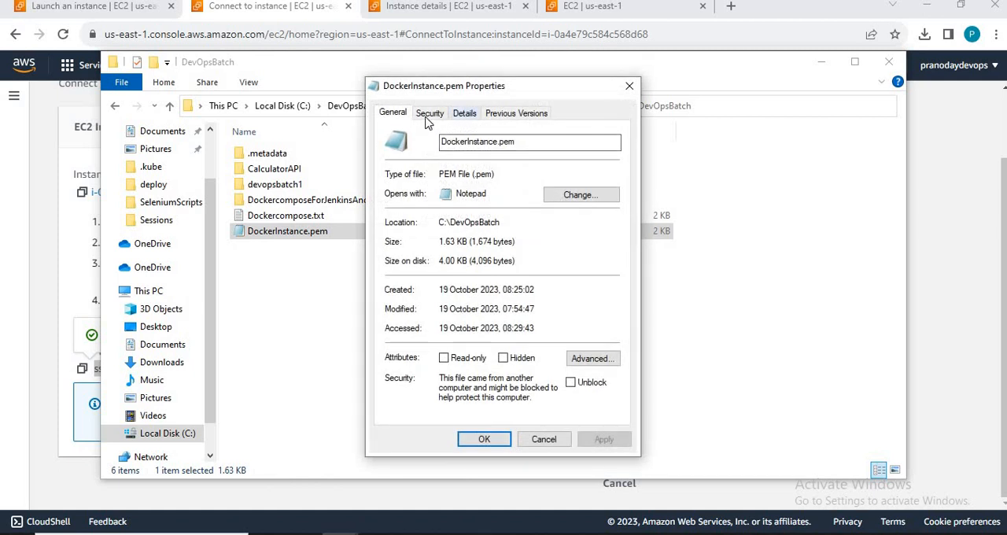
click(426, 119)
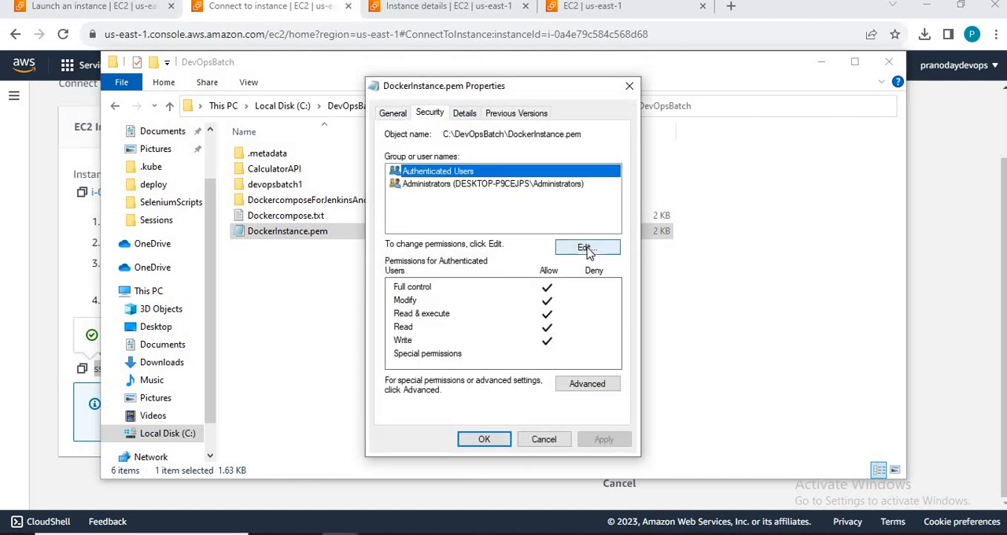
click(586, 249)
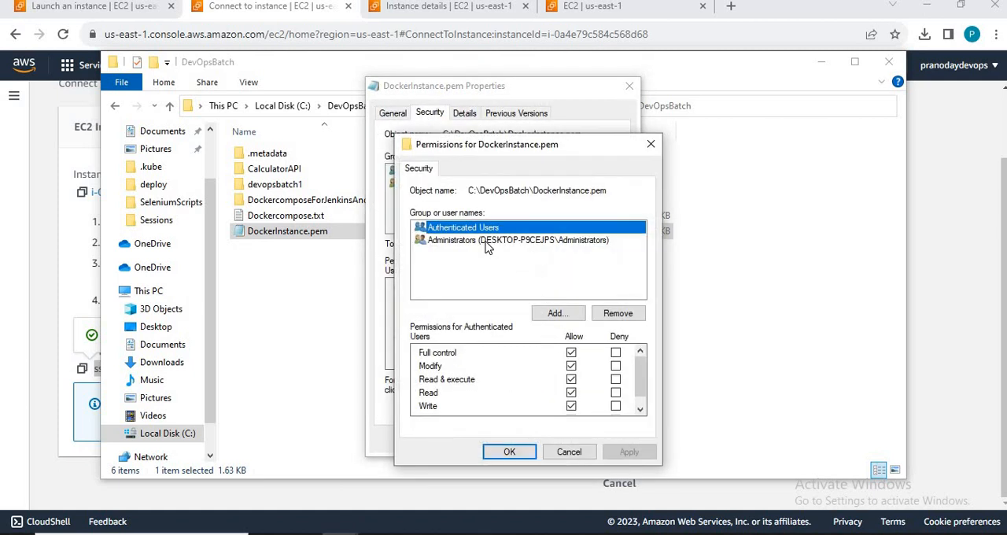
click(488, 241)
click(618, 314)
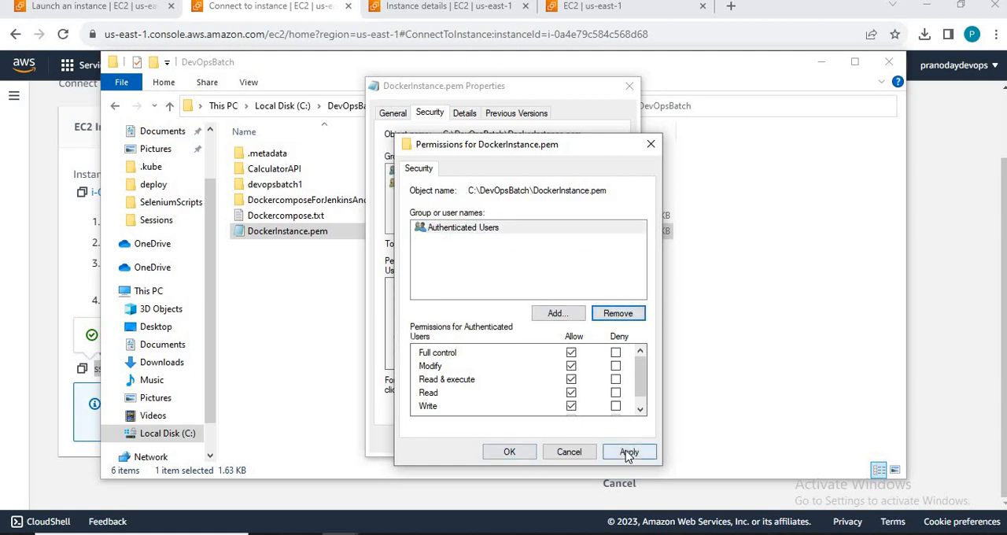
click(628, 455)
click(510, 453)
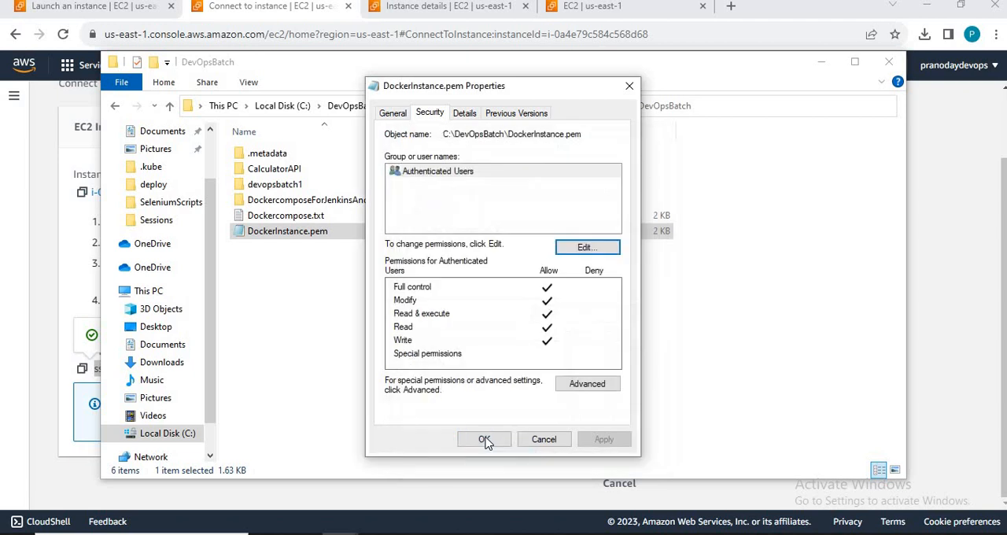
click(485, 440)
Step: Return to Command Prompt and repeat the last SSH connection command with the DockerInstance.pem key
key(alt+Tab)
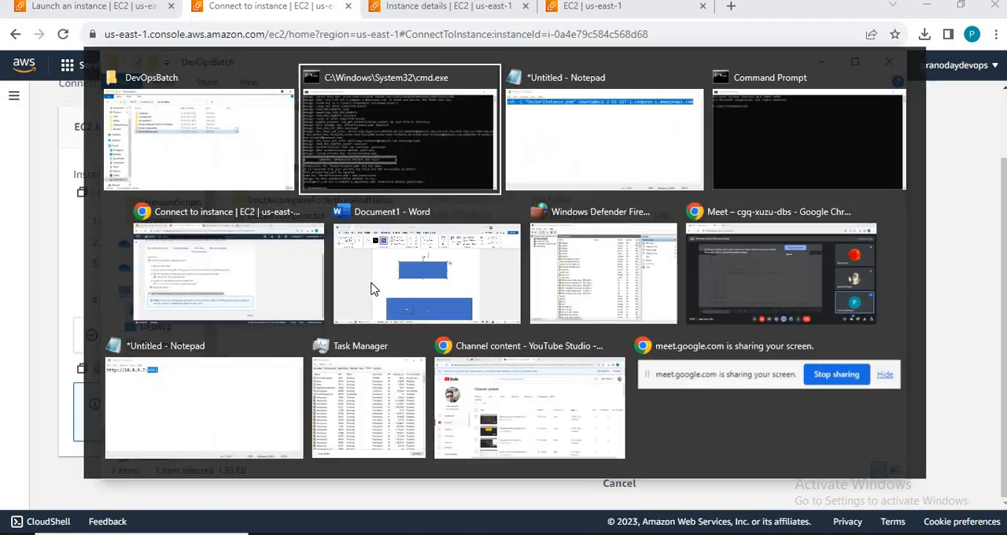
key(Up)
key(Return)
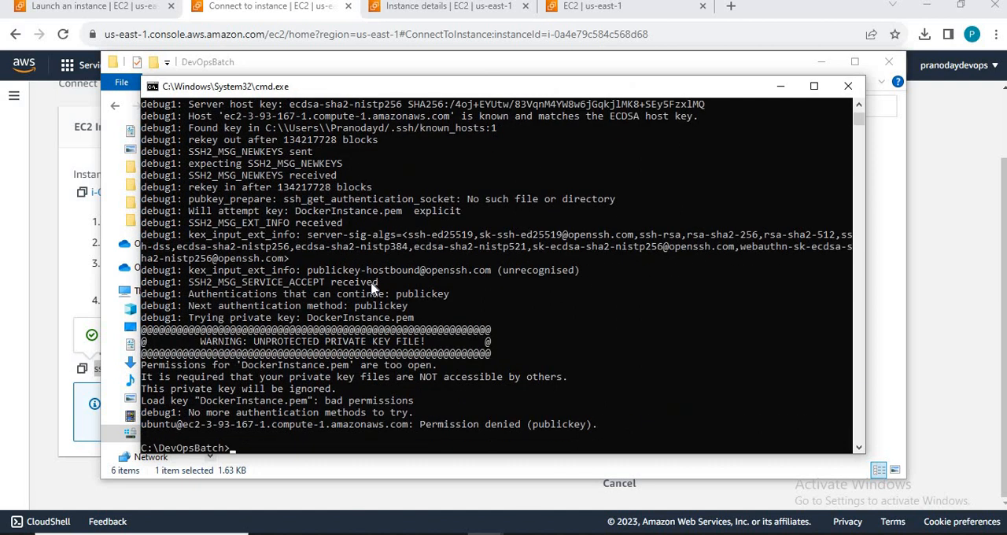
Step: Switch to File Explorer and restrict Authenticated Users to Read permission only on DockerInstance.pem
key(alt+Tab)
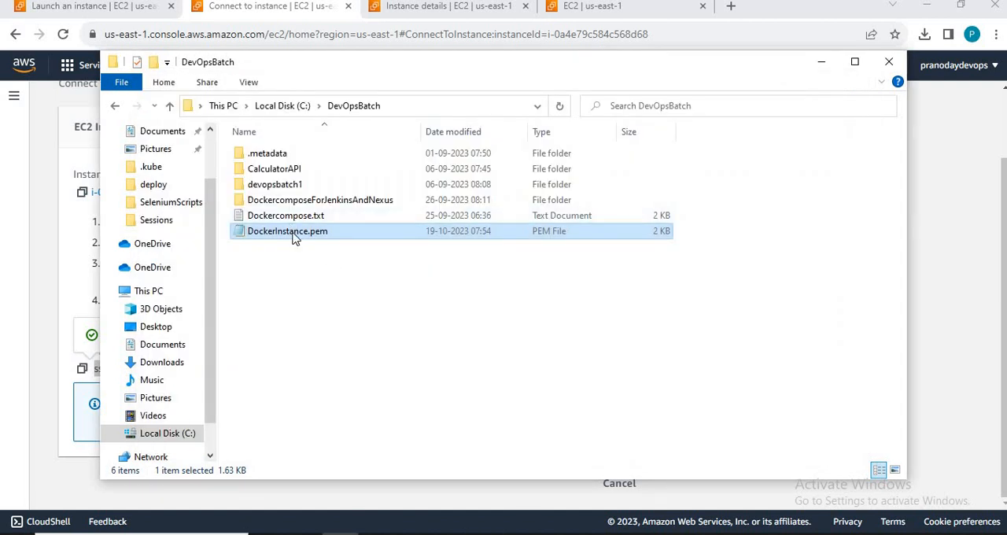
right_click(293, 233)
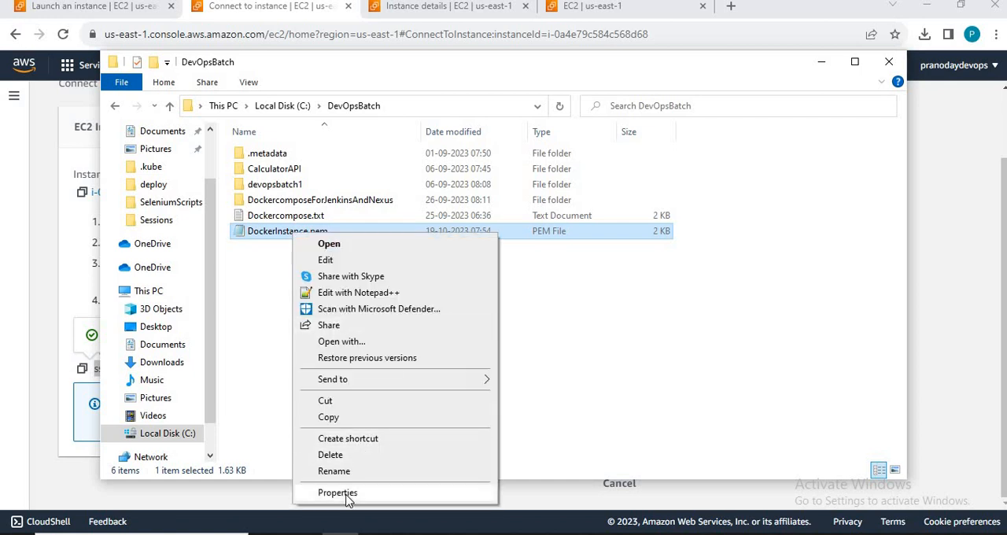
click(347, 493)
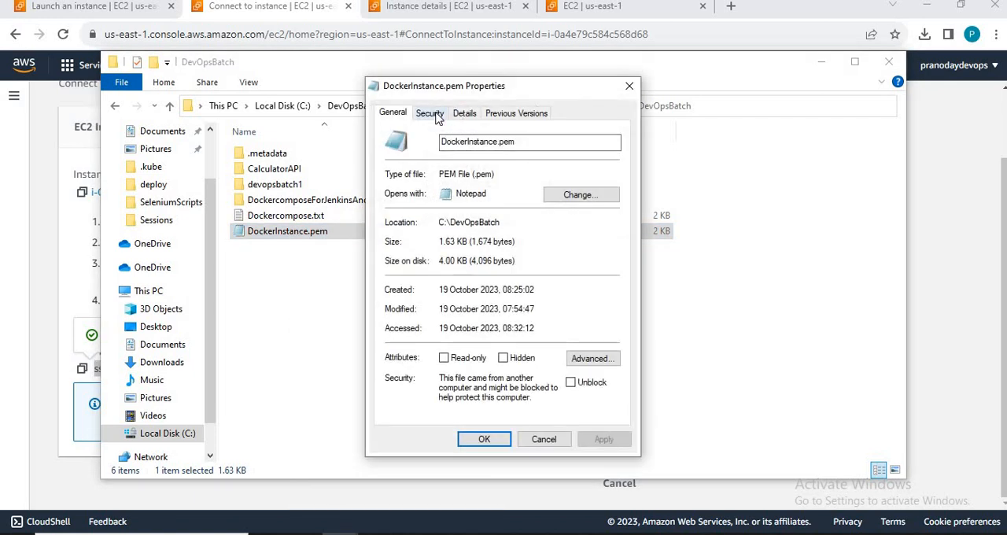
click(438, 116)
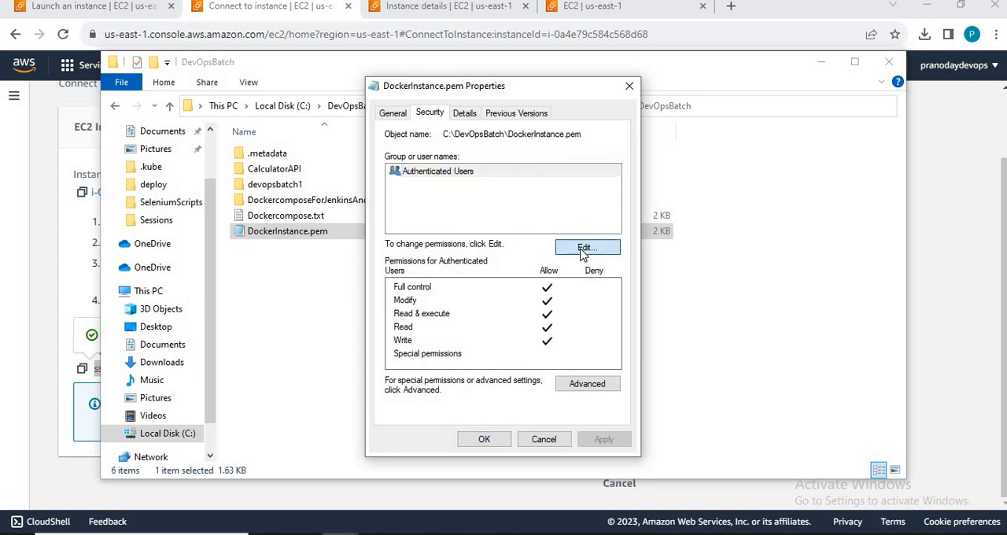
click(582, 249)
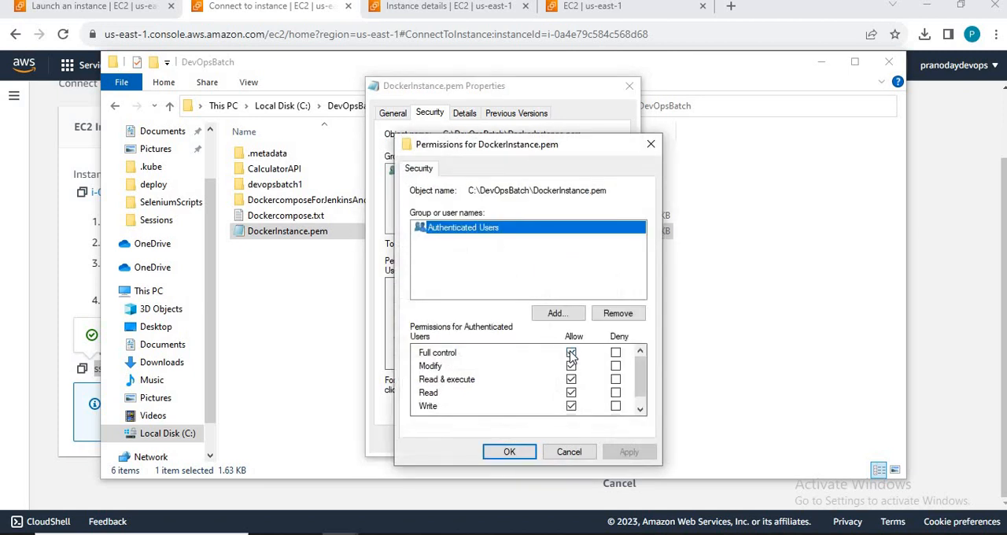
click(571, 354)
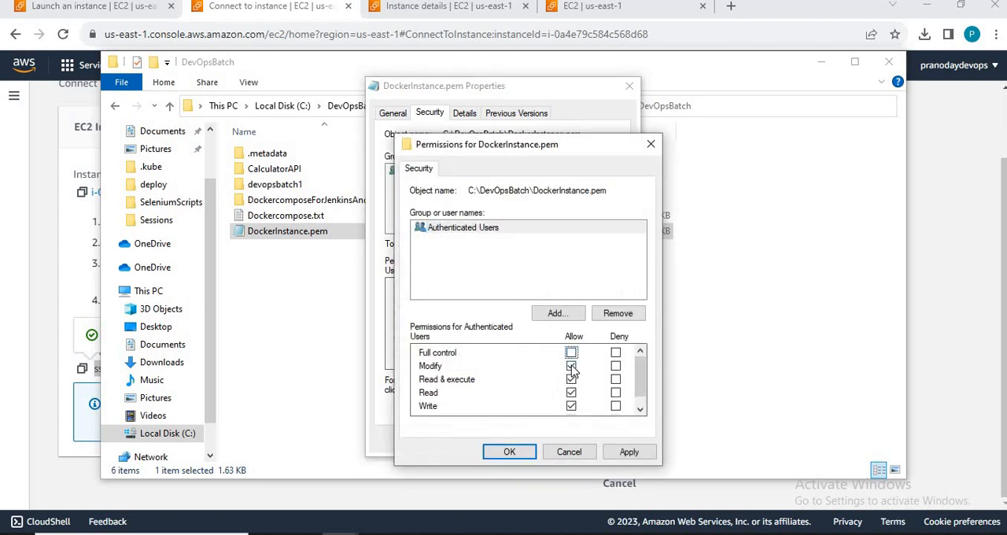
click(571, 367)
click(571, 393)
click(571, 394)
click(572, 406)
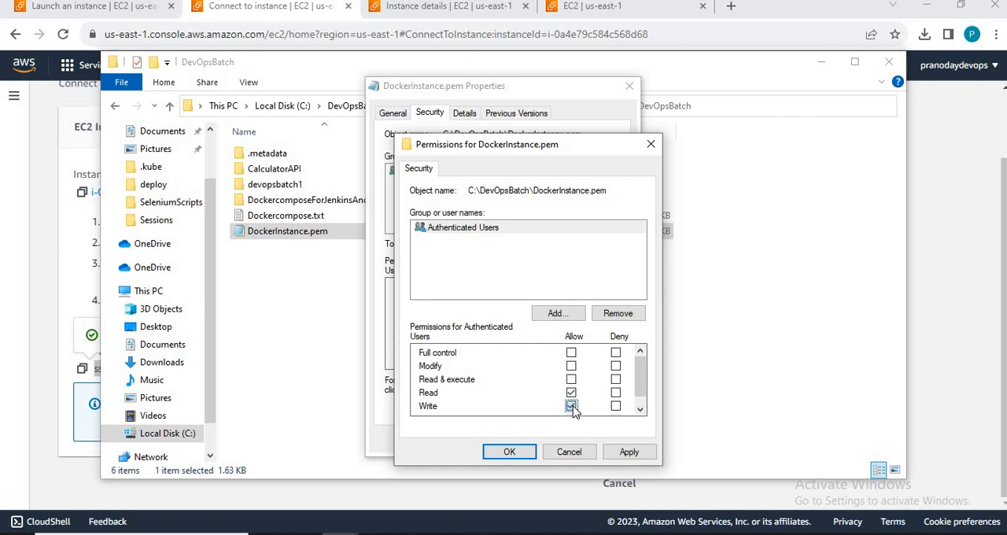
click(641, 455)
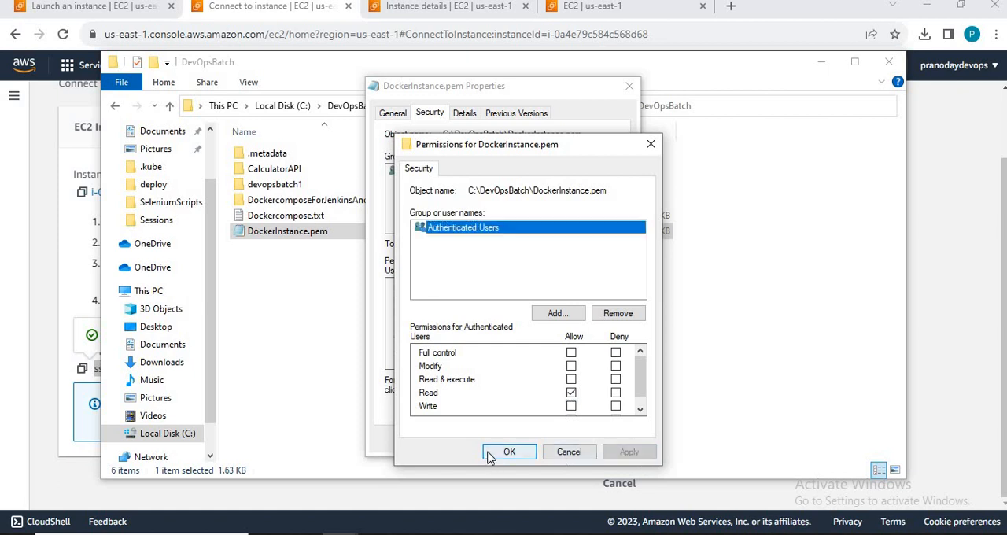
click(509, 451)
click(484, 439)
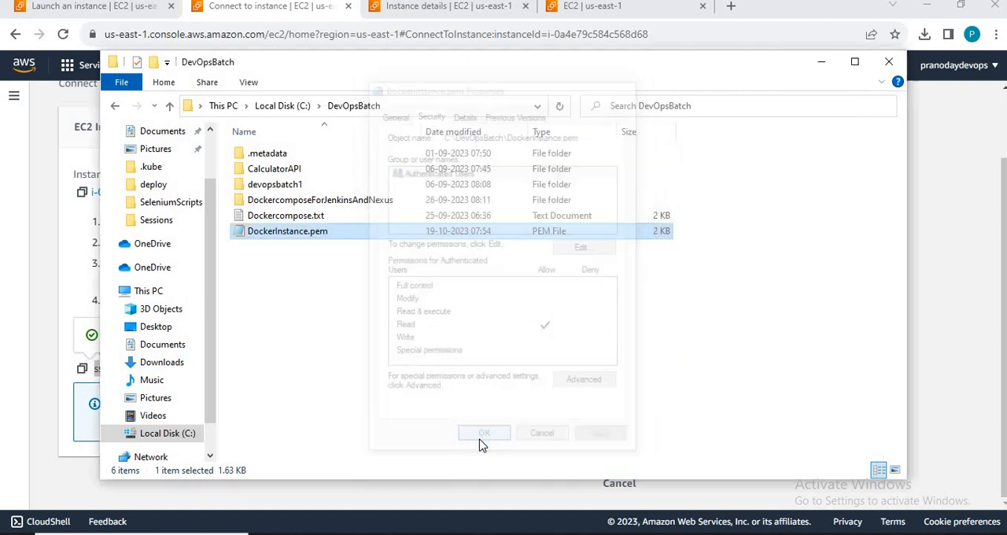
key(alt+Tab)
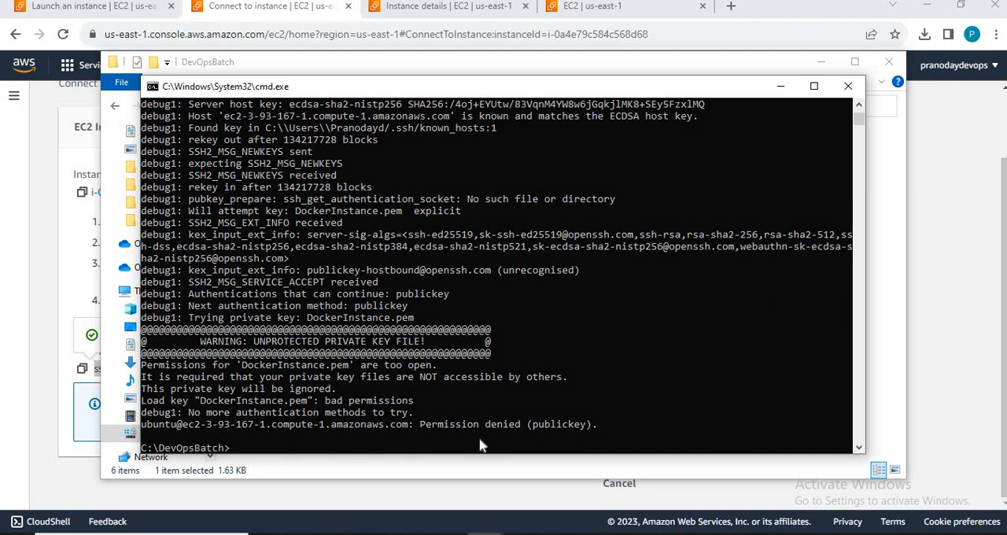
text(cls)
key(Return)
key(Up)
key(Up)
key(Return)
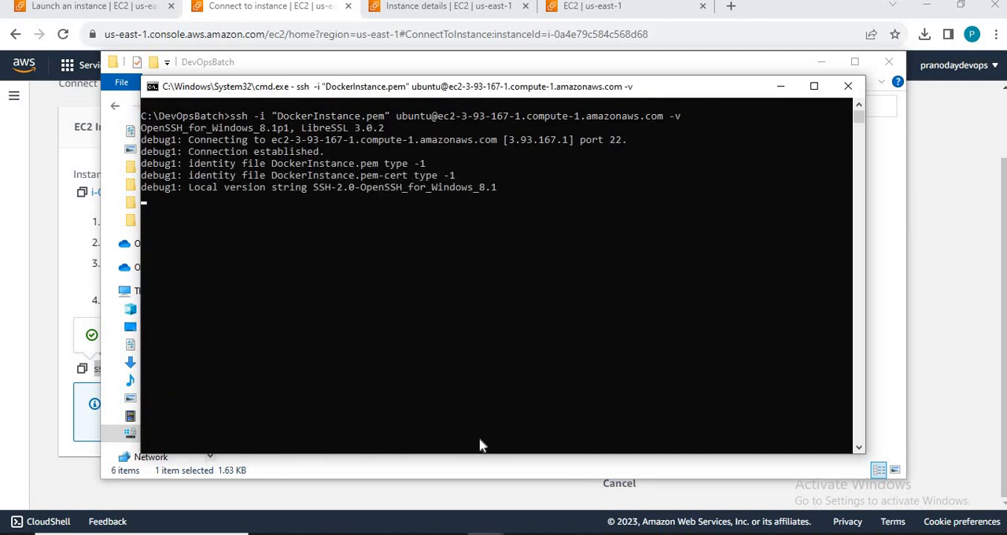
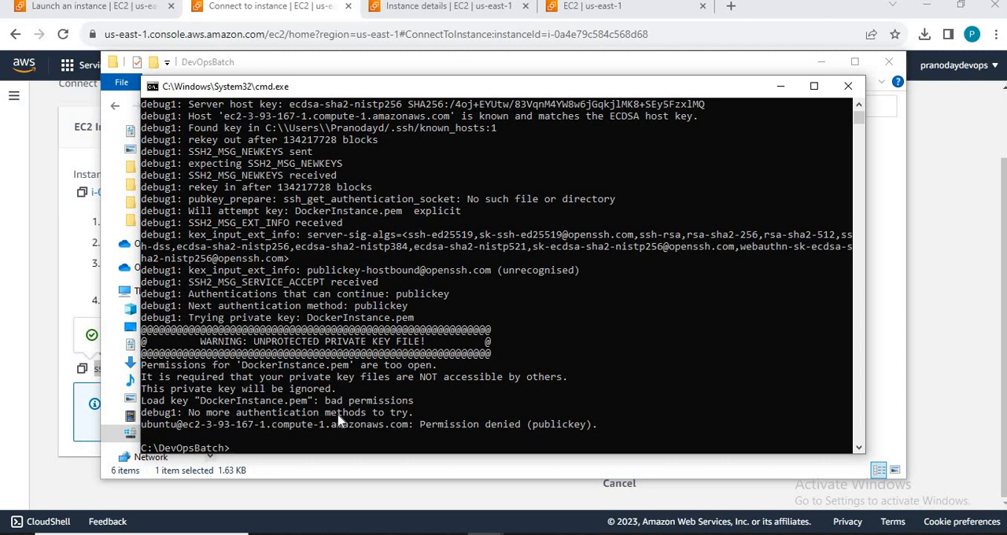
Step: Switch to File Explorer and open the security permissions in the properties of DockerInstance.pem
key(alt+Tab)
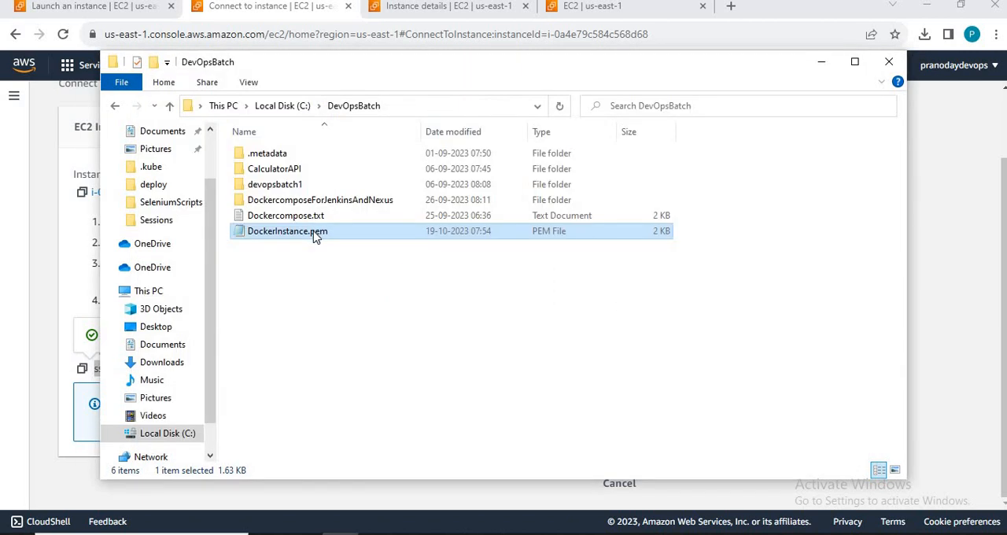
key(alt+Tab)
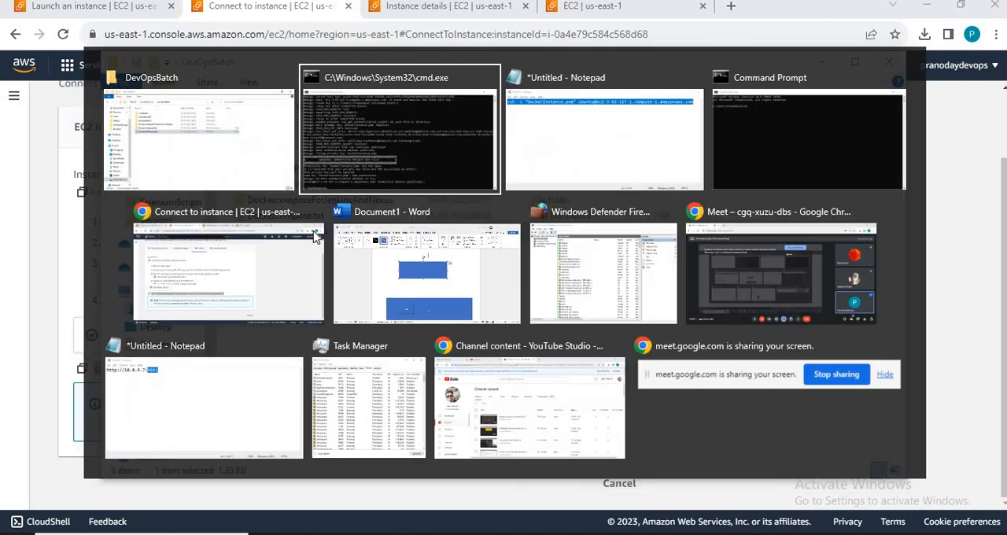
key(alt+Tab)
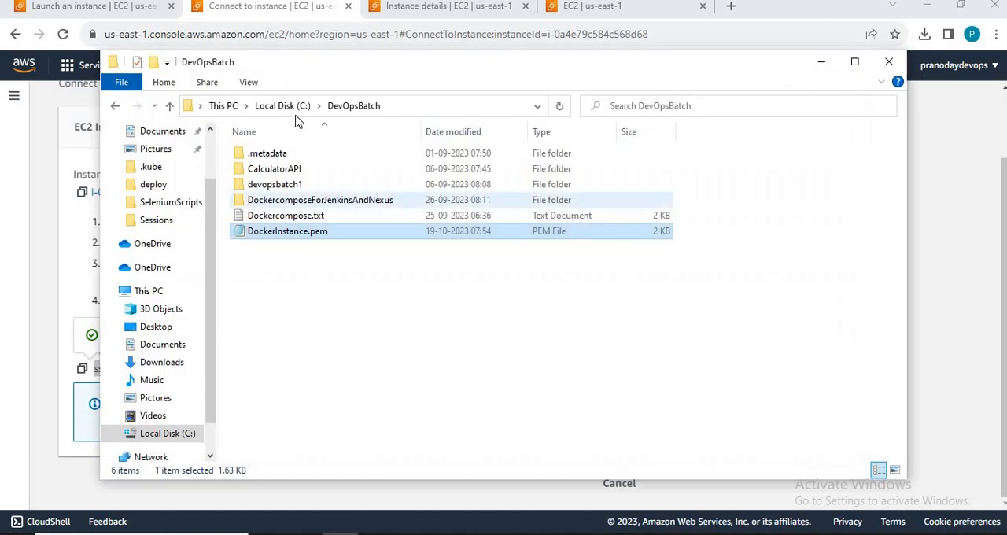
key(alt+Tab)
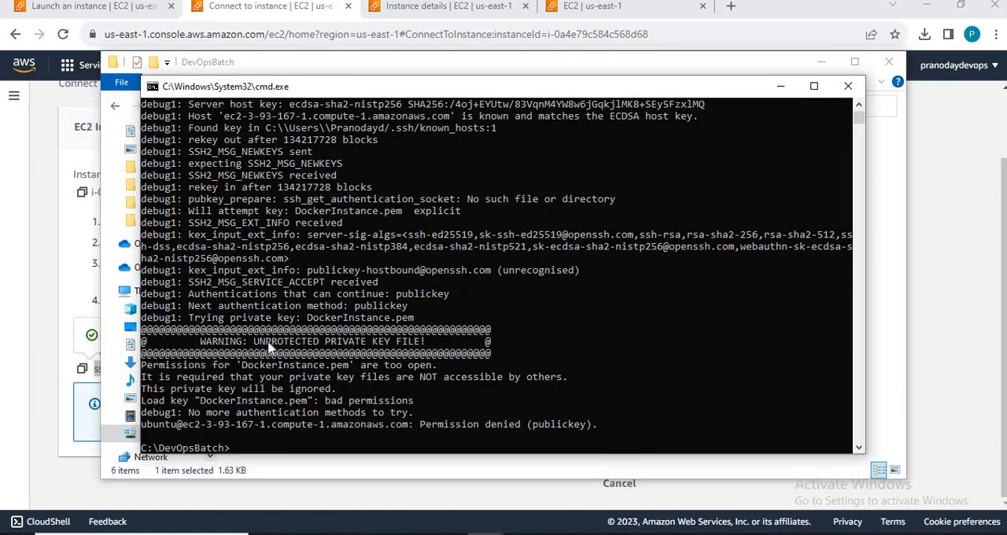
key(alt+Tab)
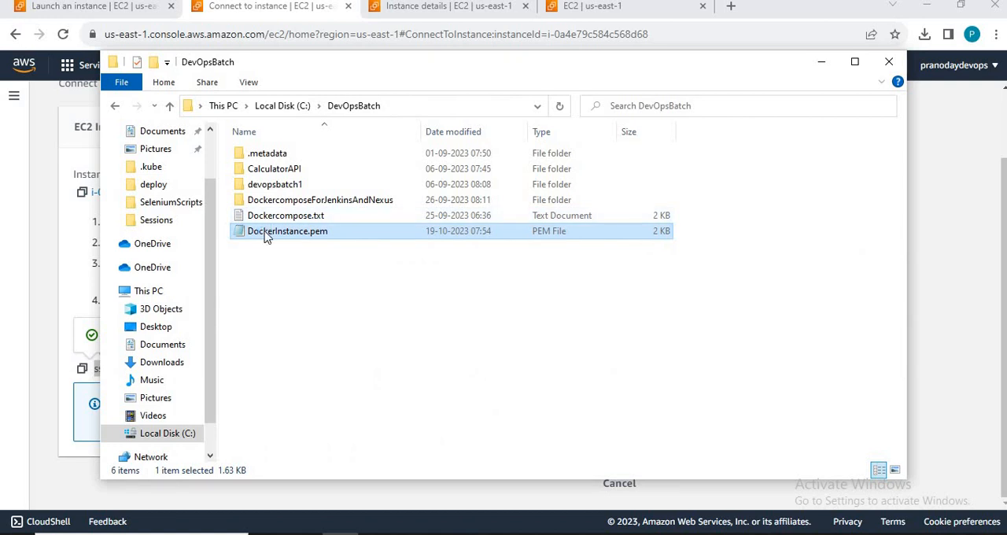
right_click(266, 236)
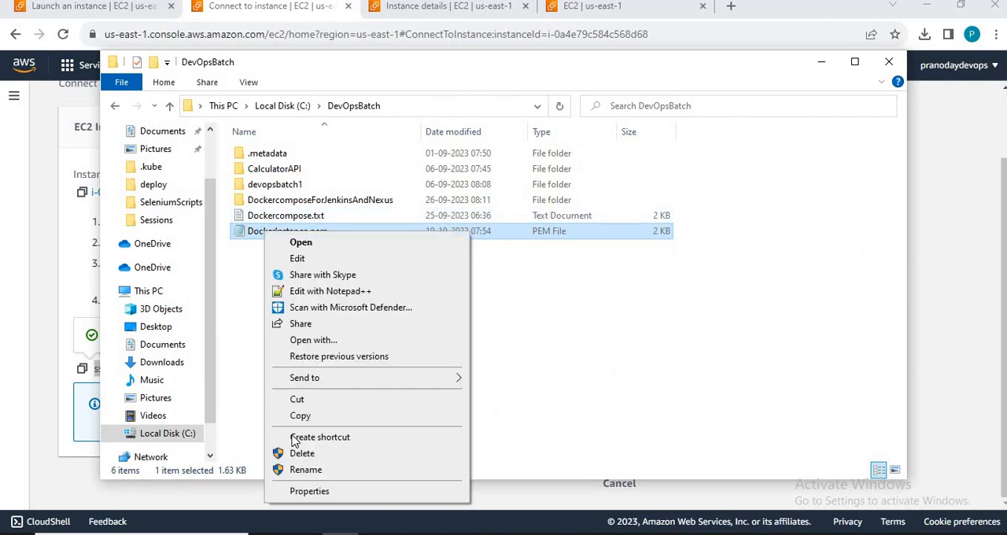
click(325, 492)
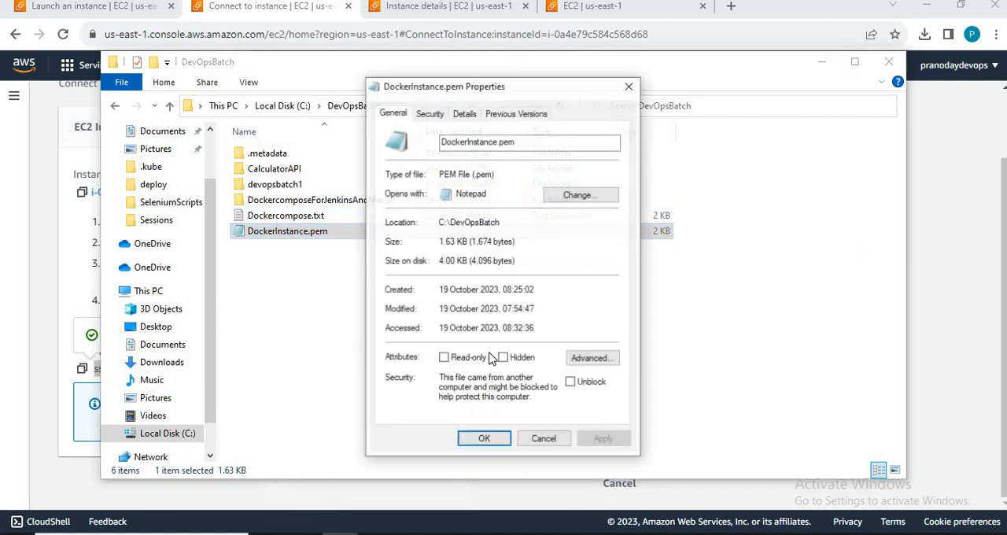
click(595, 359)
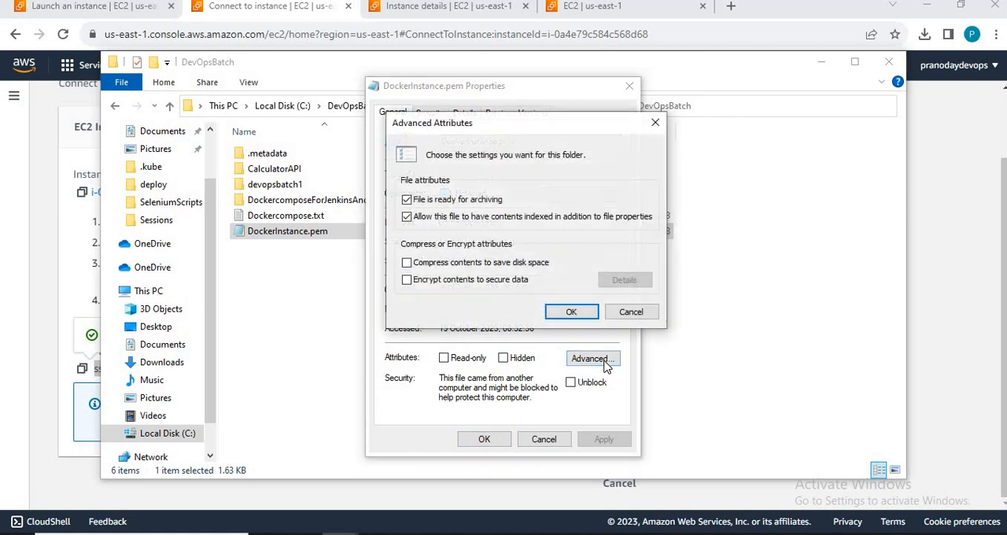
click(650, 313)
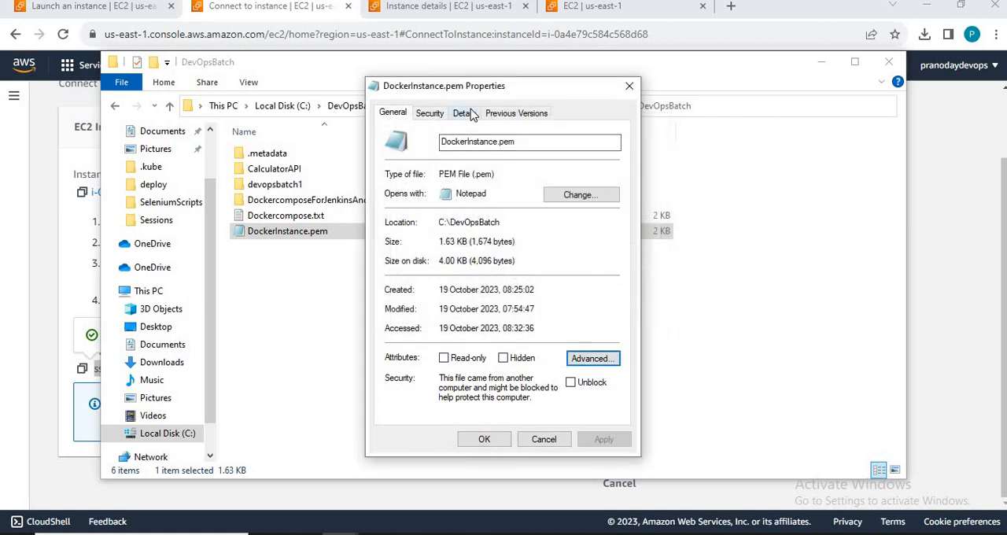
click(470, 114)
click(429, 113)
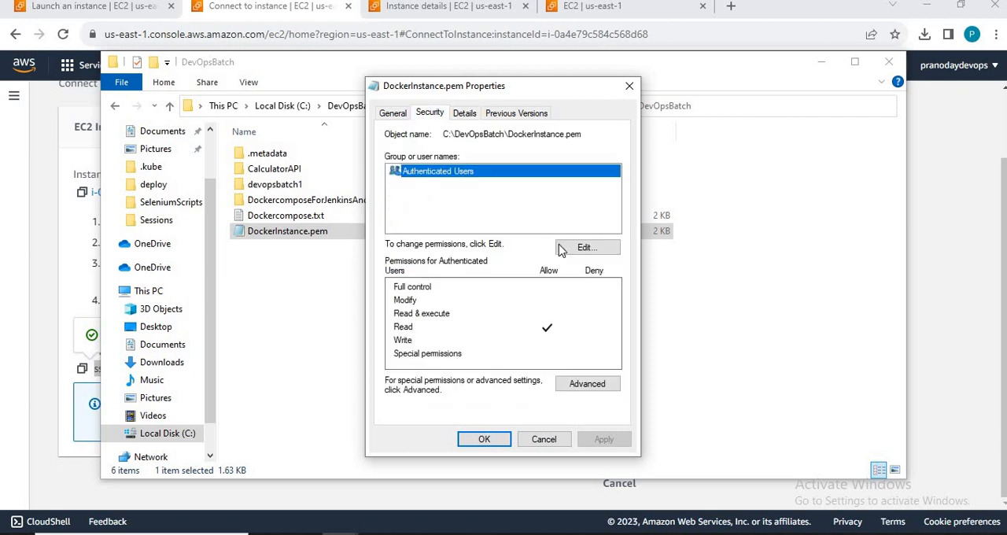
Step: Try to replace Authenticated Users with a principal named admi in the permissions of DockerInstance.pem
click(582, 248)
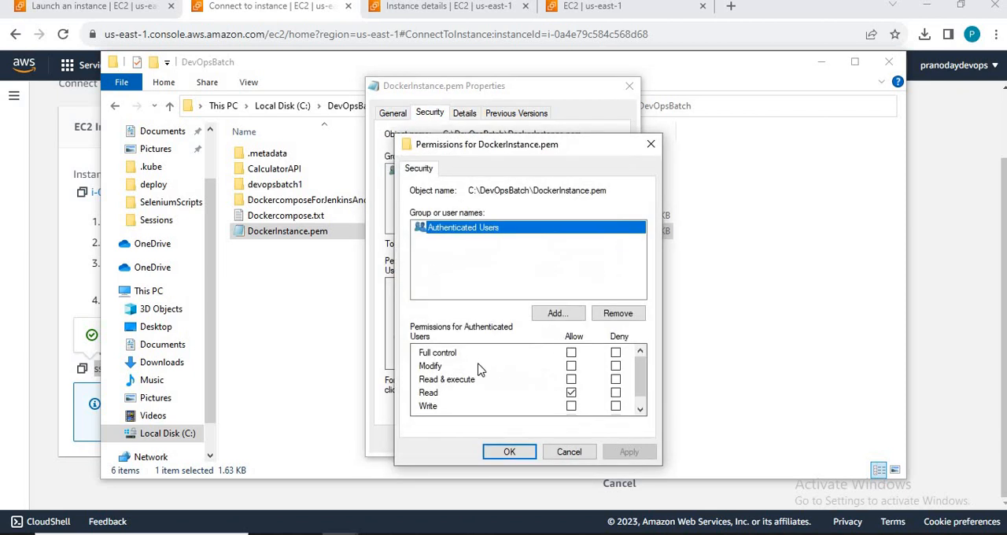
click(618, 313)
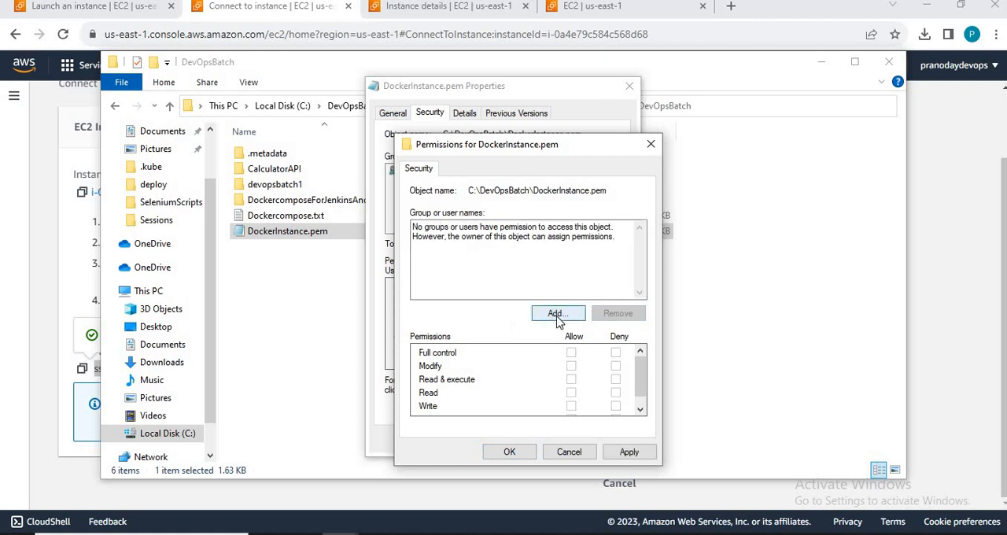
click(556, 315)
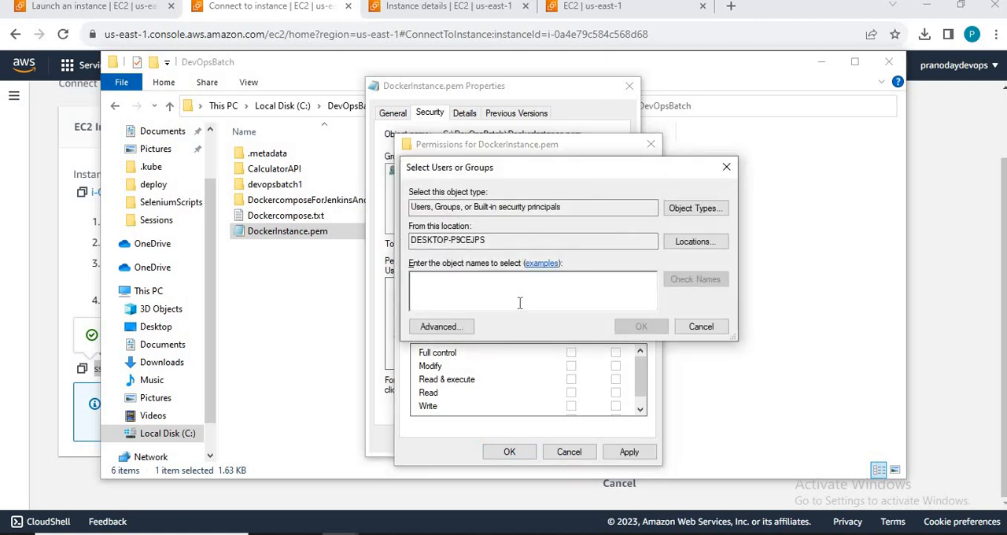
text(ad)
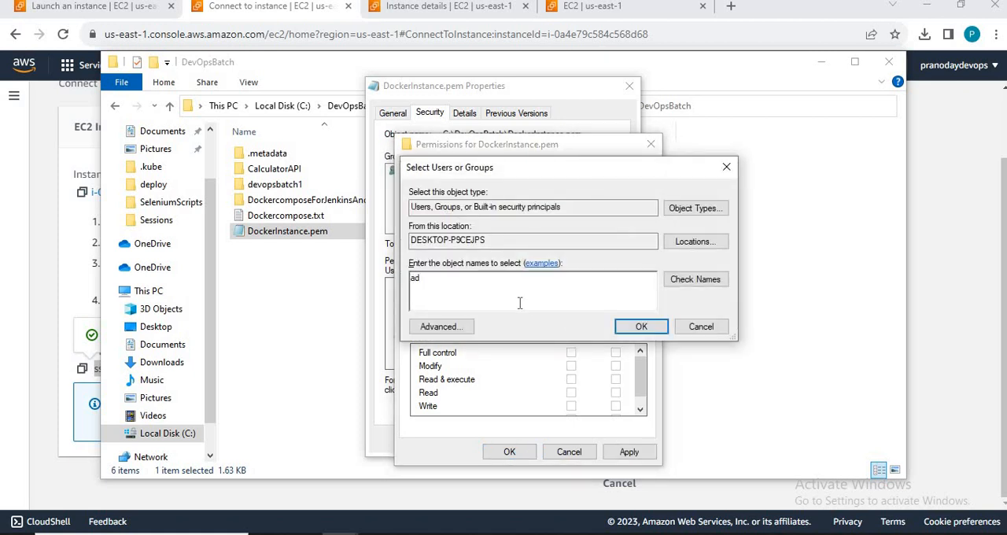
text(mi)
click(712, 284)
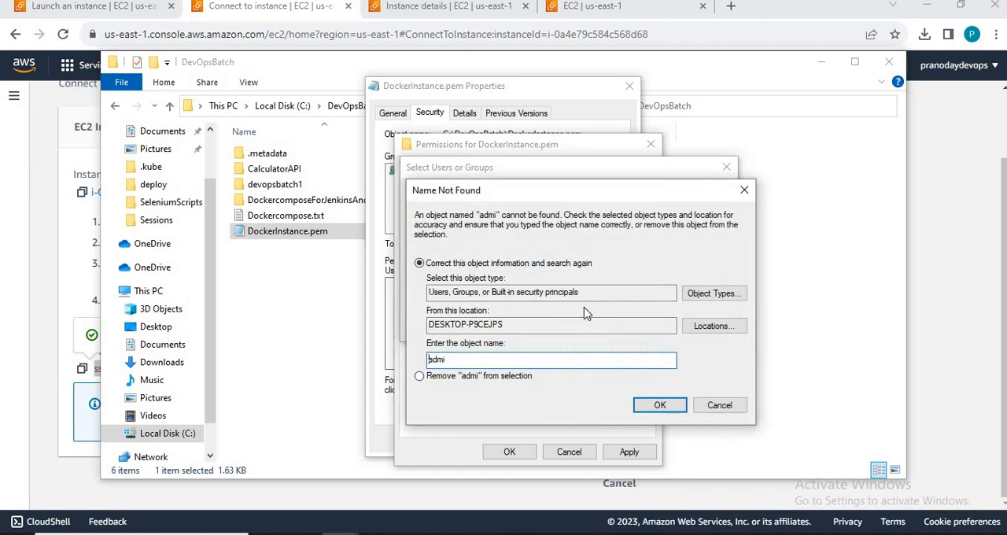
Step: Check the location and object type options for the name lookup, and discard the permission edits
click(718, 331)
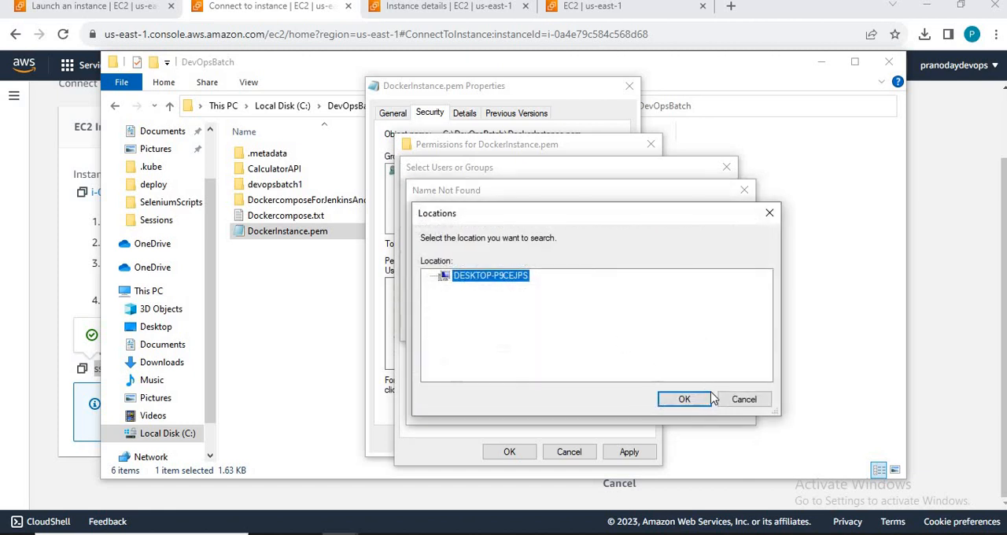
click(733, 402)
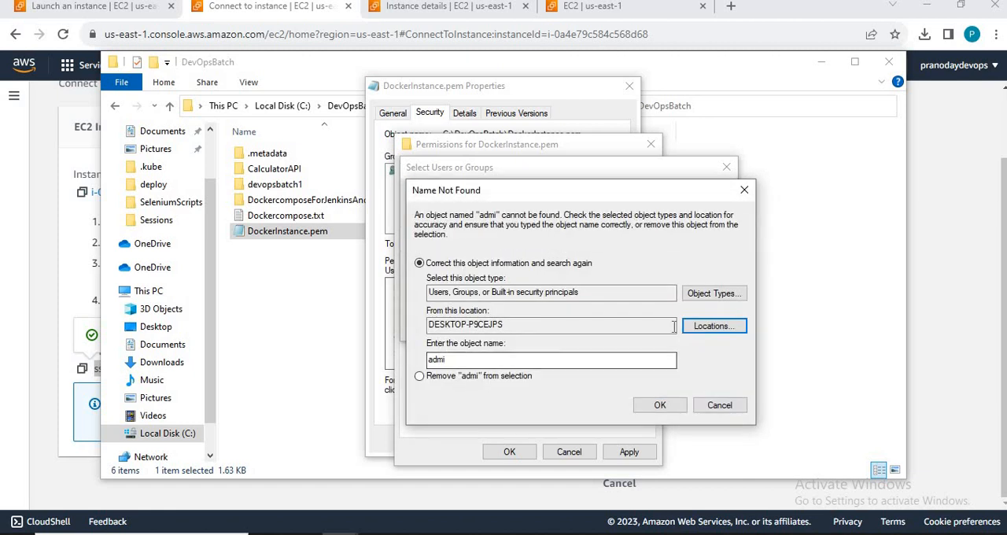
click(738, 294)
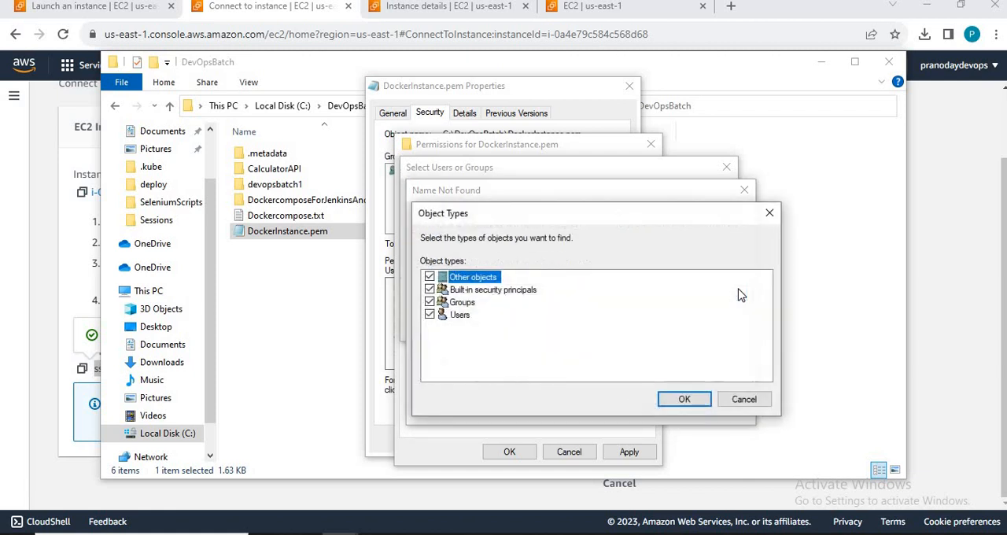
click(742, 402)
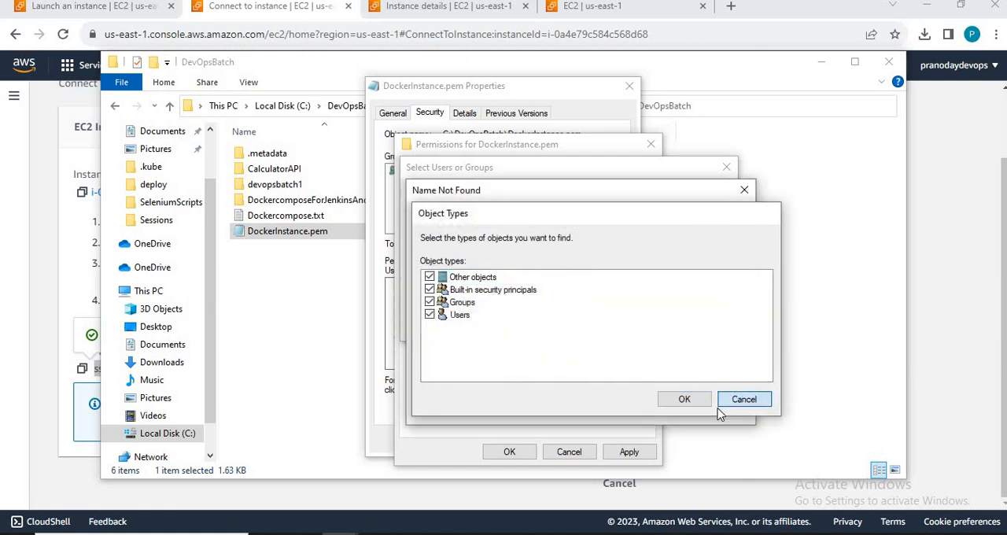
click(723, 405)
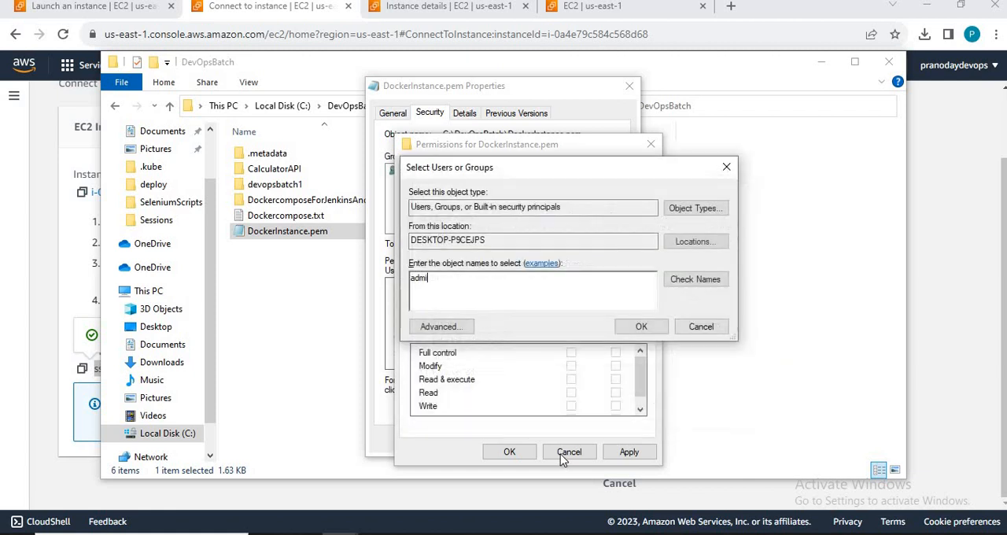
click(700, 327)
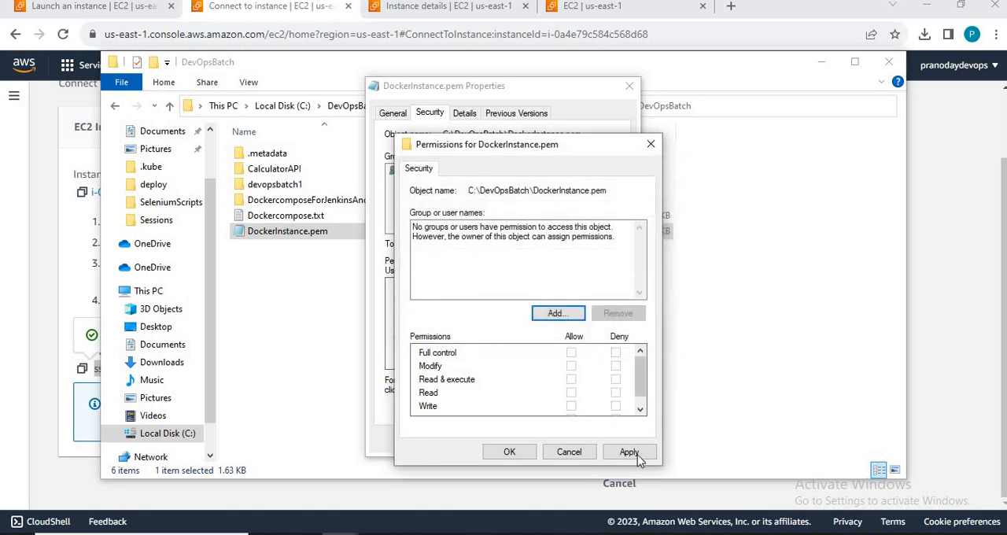
click(556, 457)
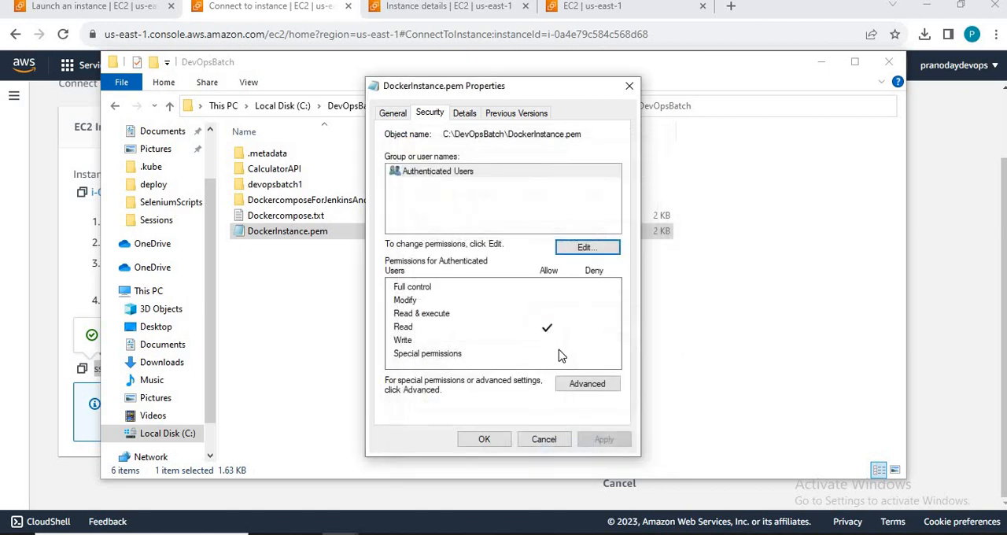
Step: Try enabling inheritance and removing the Authenticated Users entry in the advanced security settings of DockerInstance.pem, and discard the changes
click(580, 383)
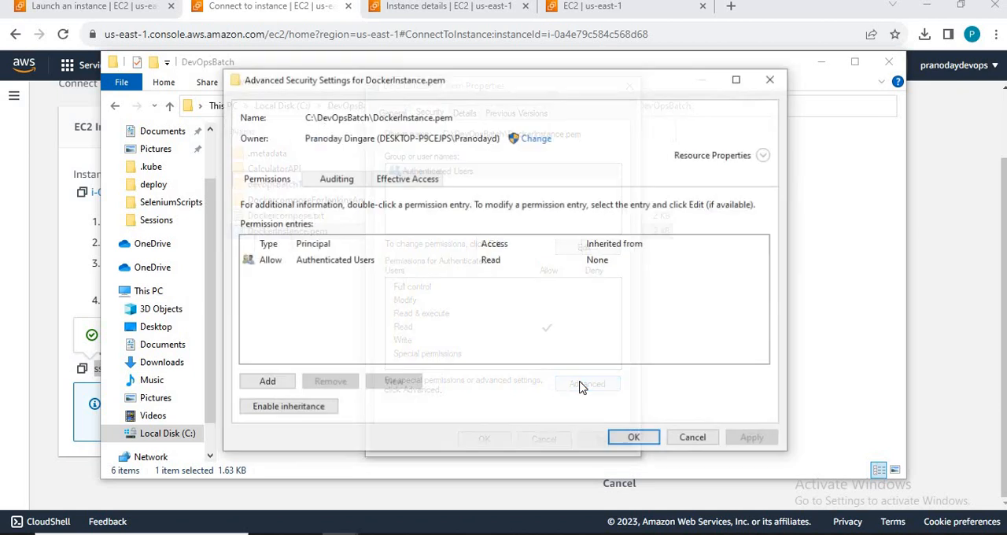
click(274, 415)
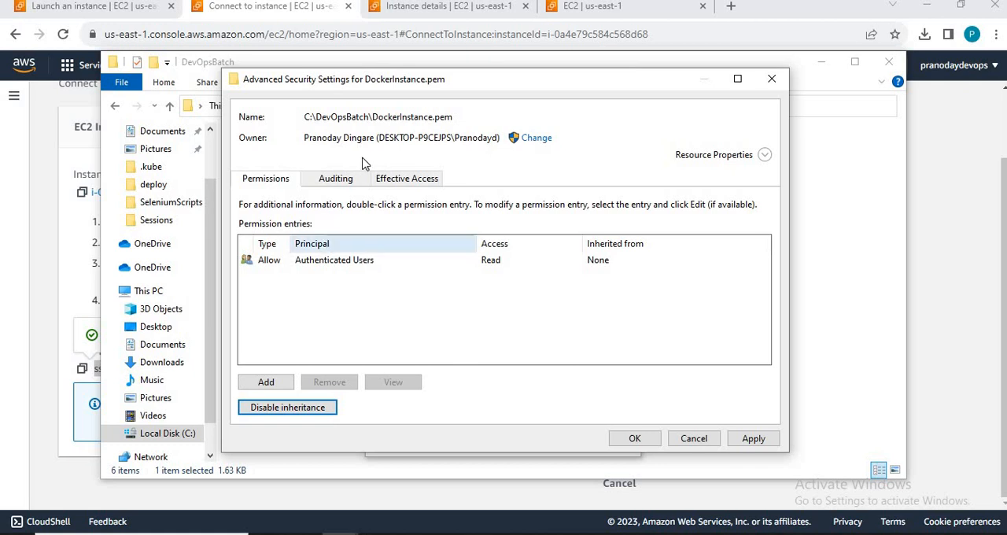
click(351, 181)
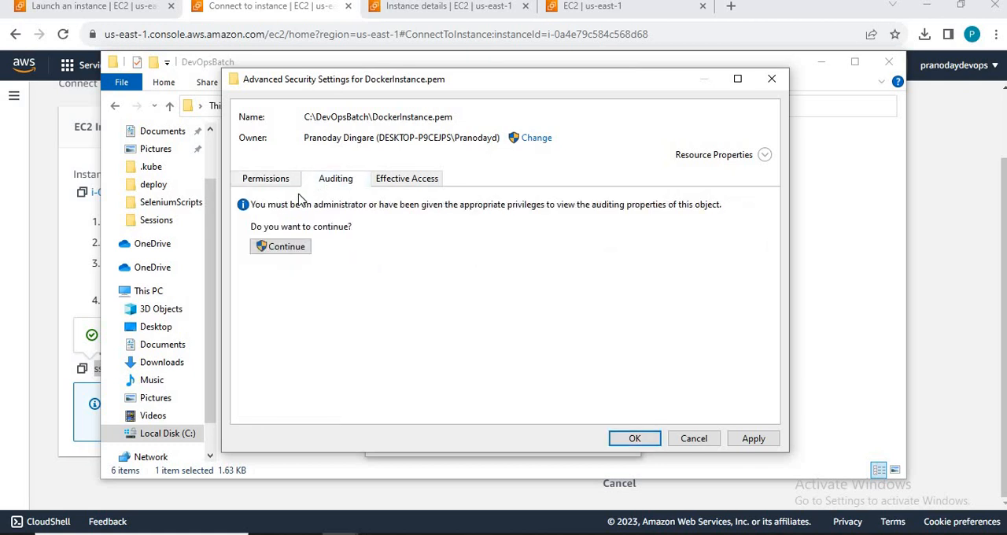
click(273, 181)
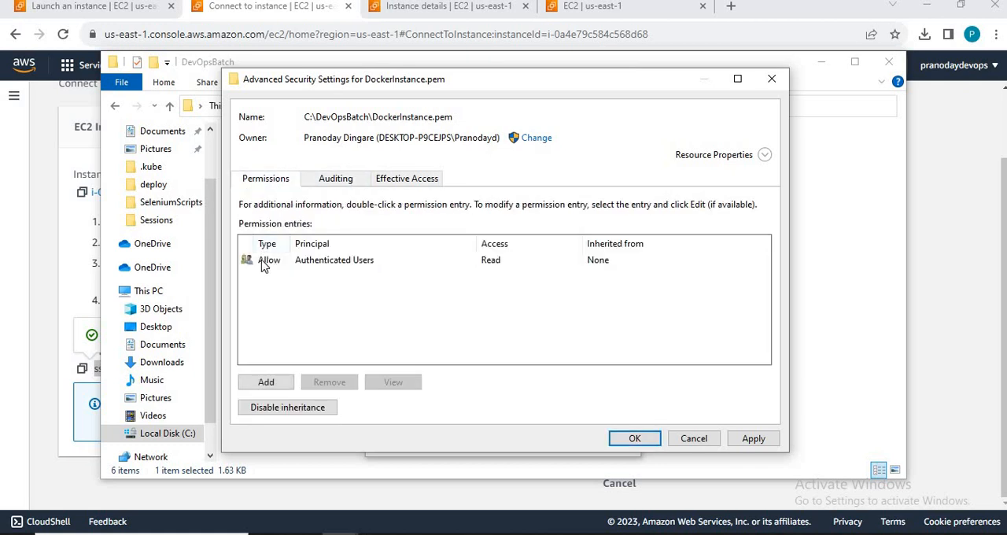
click(265, 263)
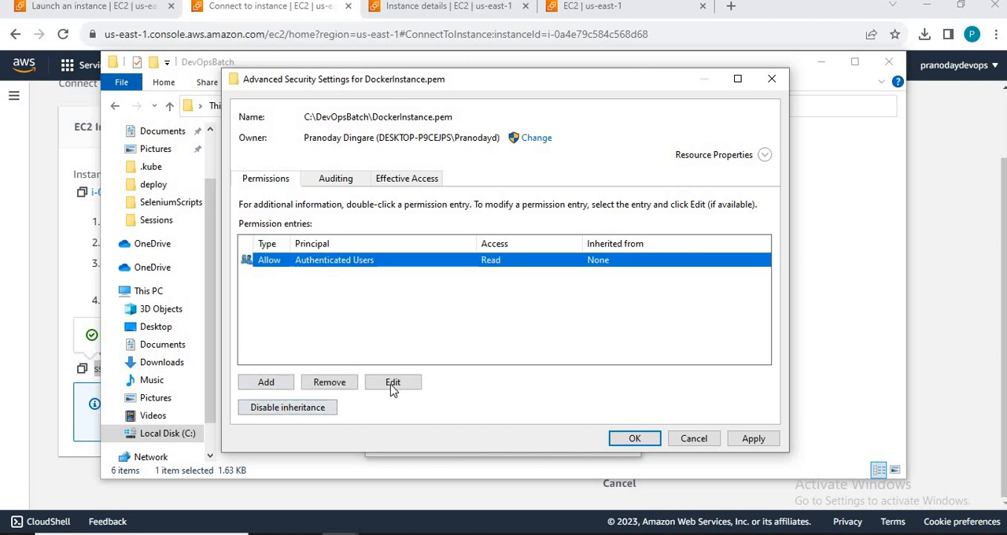
click(329, 385)
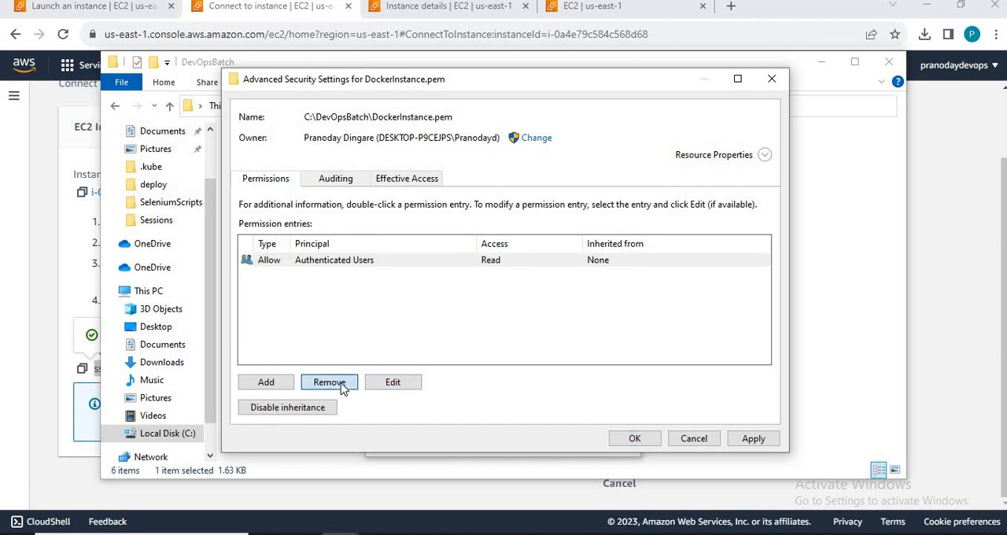
click(288, 409)
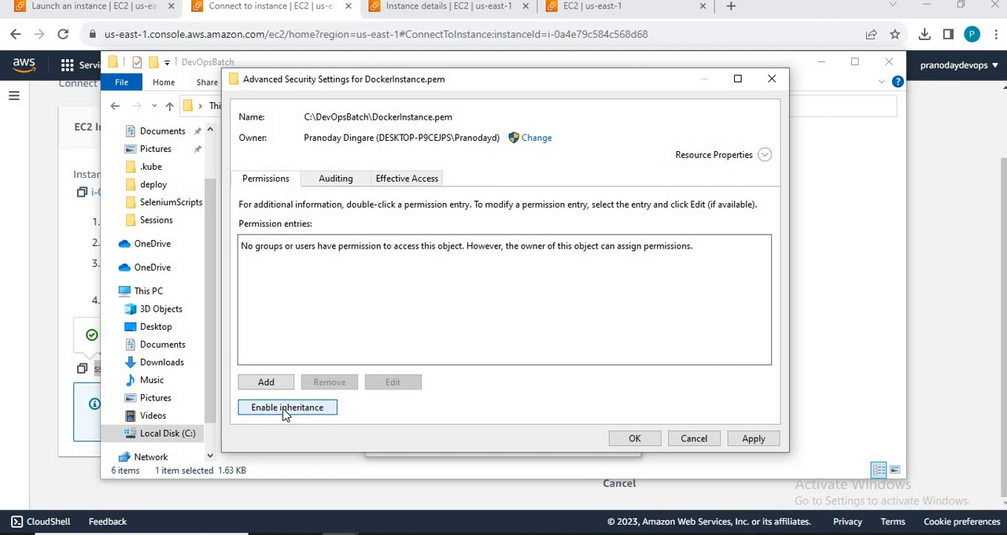
click(285, 409)
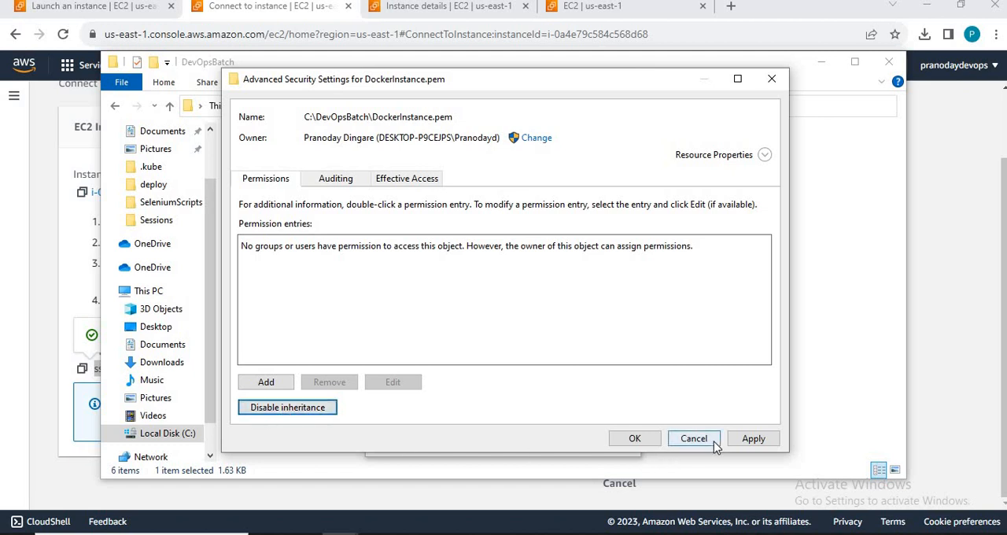
click(693, 438)
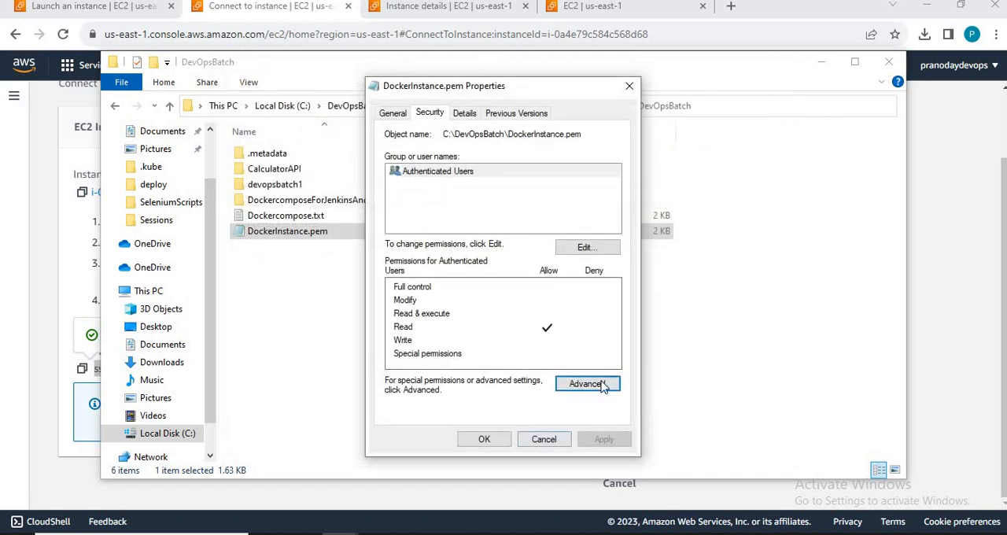
Step: Enable inheritance in the advanced security settings of DockerInstance.pem
click(601, 384)
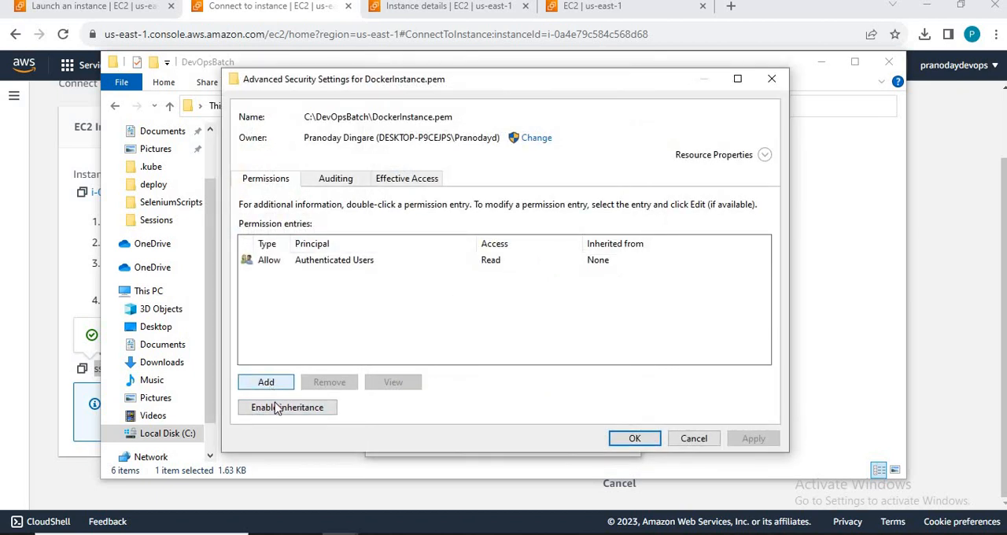
click(277, 408)
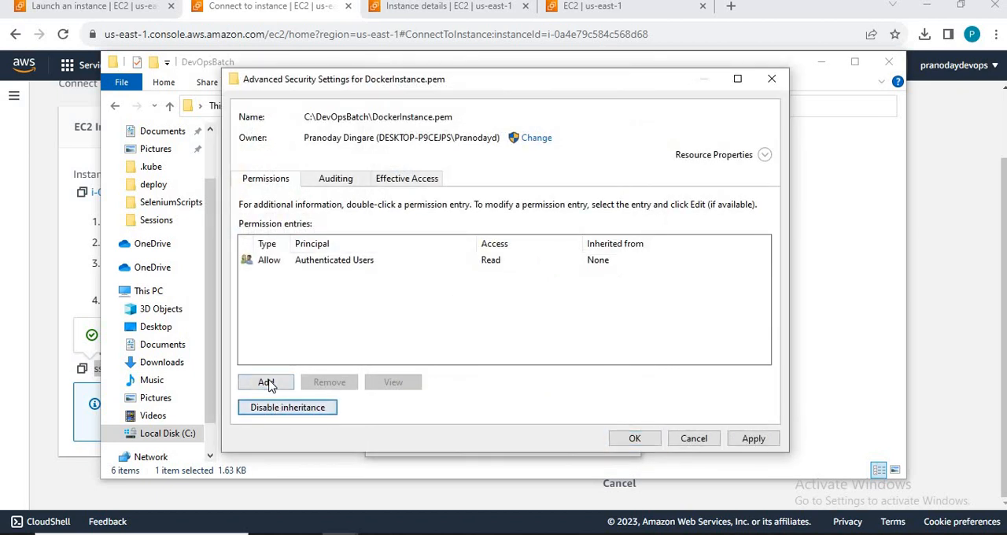
click(266, 382)
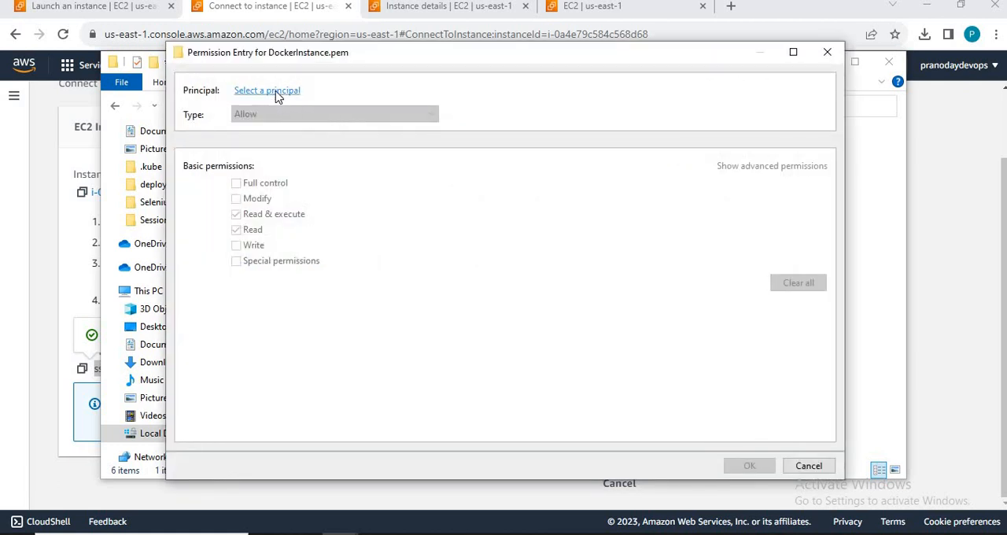
click(268, 91)
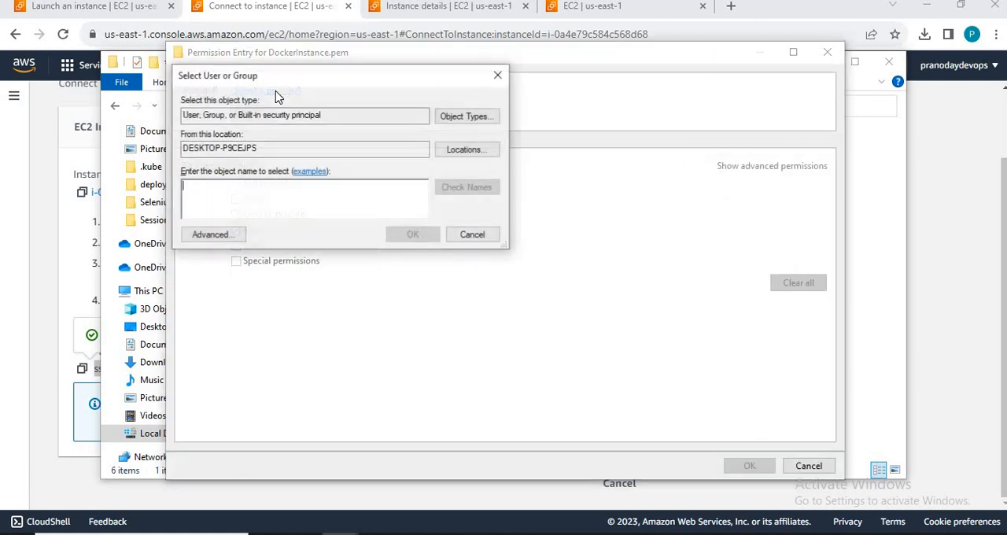
click(476, 239)
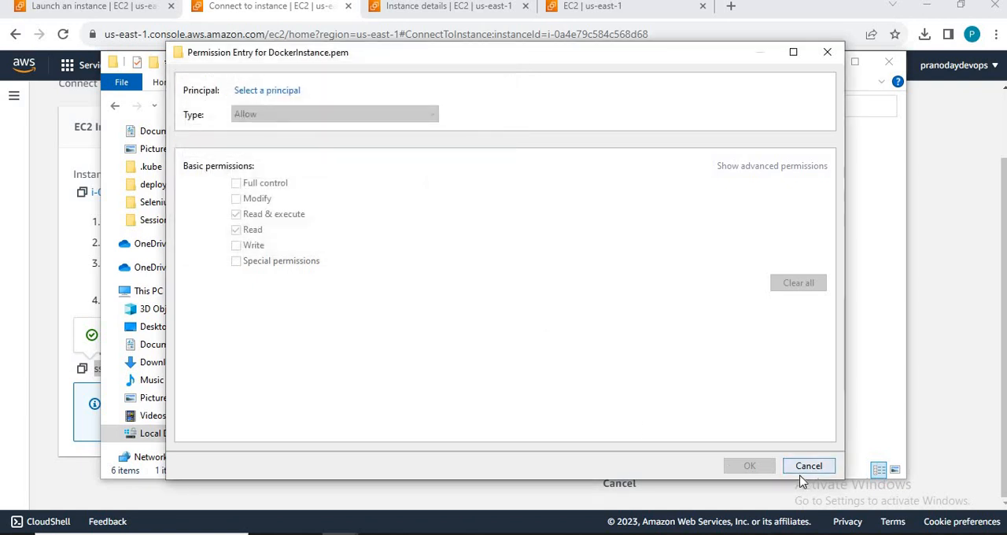
click(808, 466)
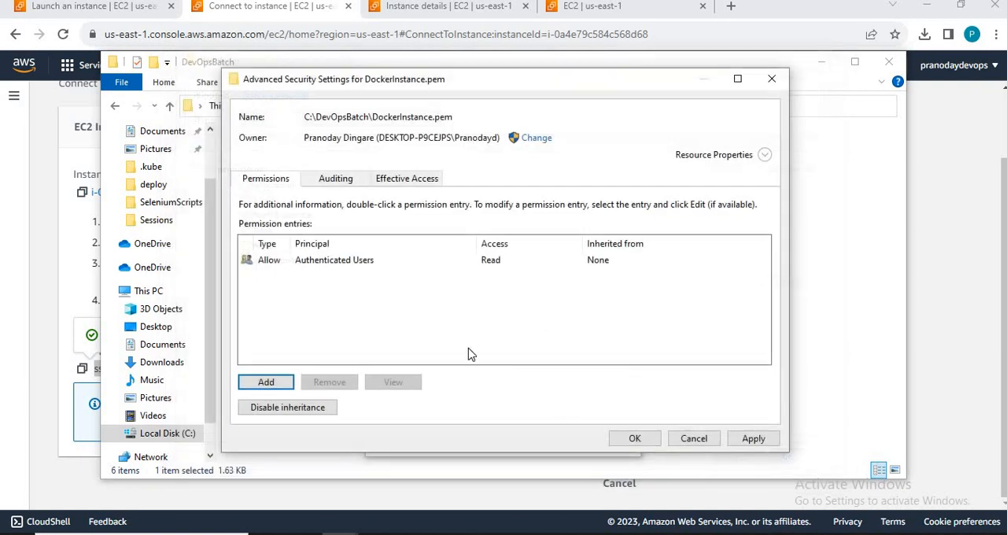
Step: Remove the Authenticated Users entry from the permission entries and apply the change
click(317, 265)
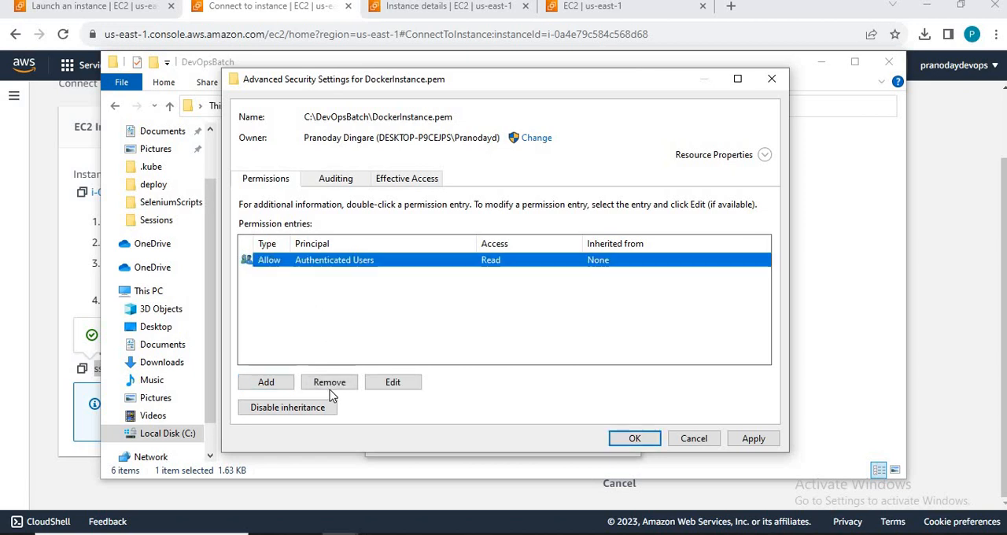
click(329, 383)
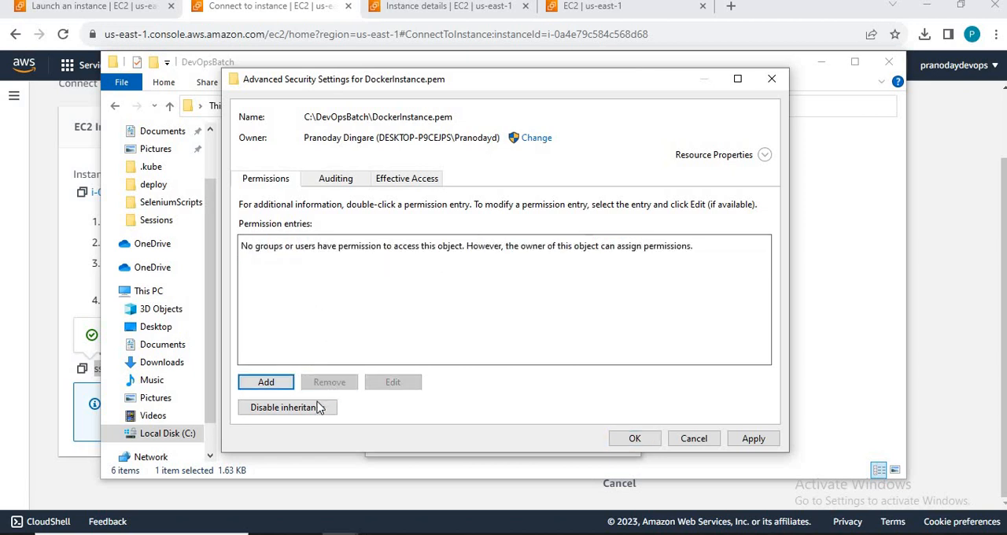
click(742, 440)
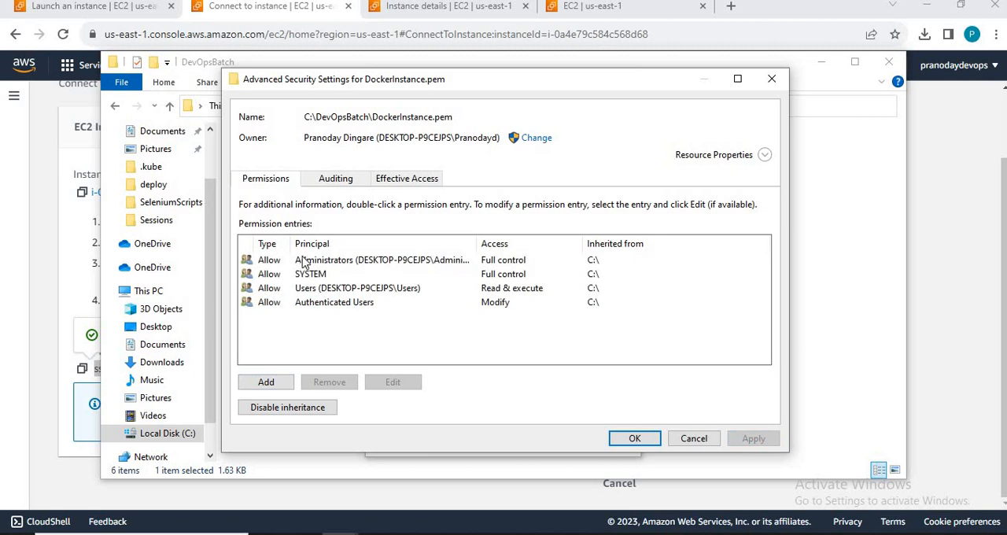
Step: Try to remove the inherited Authenticated Users entry from the permission entries
click(305, 262)
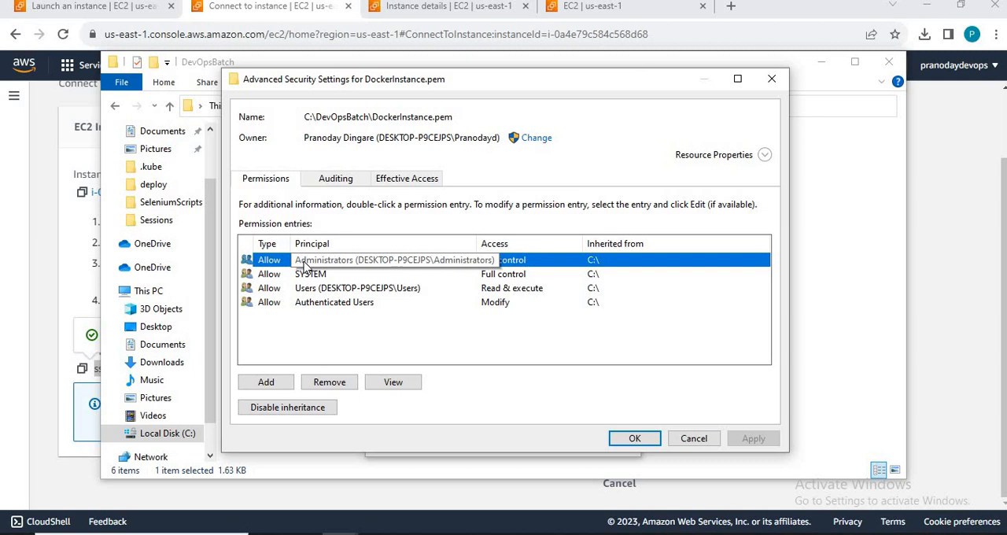
click(319, 303)
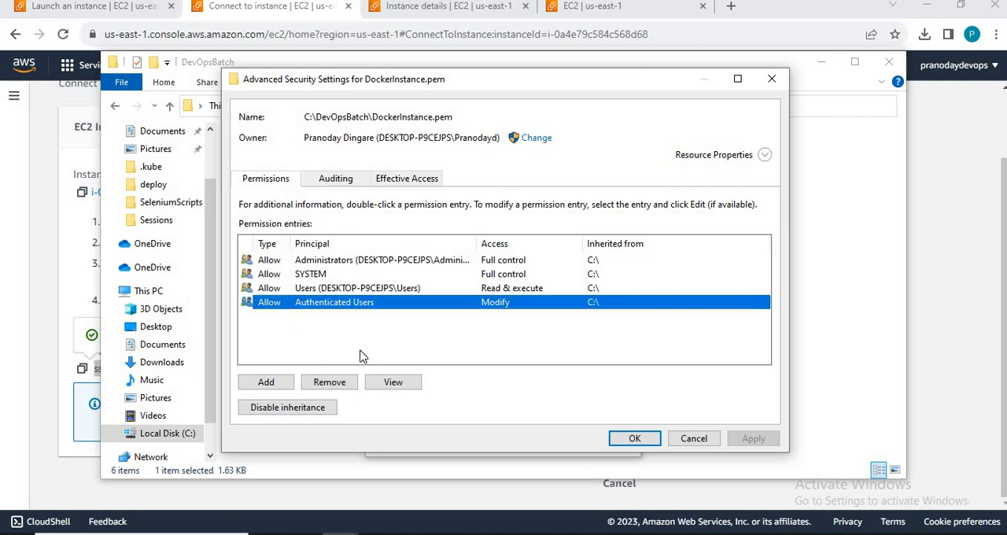
click(330, 384)
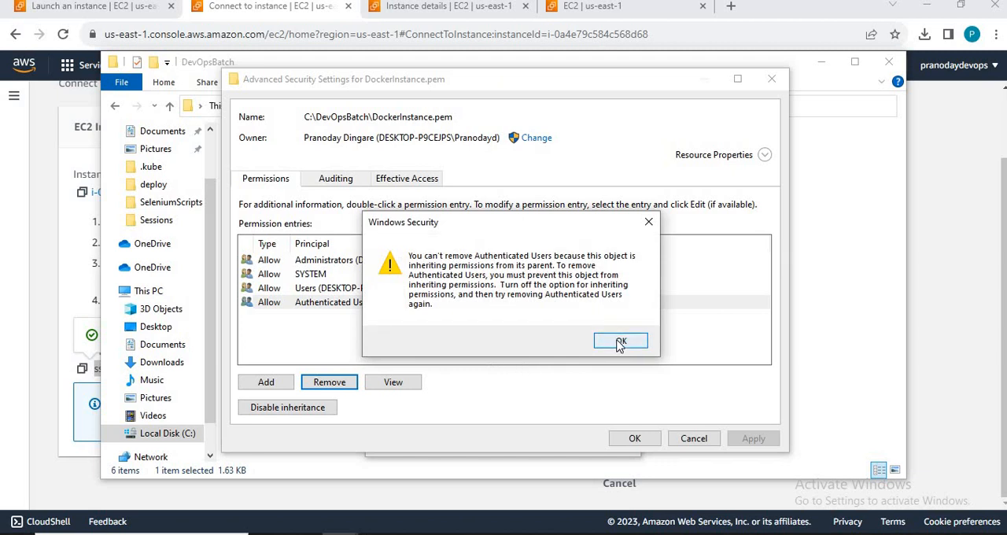
click(619, 343)
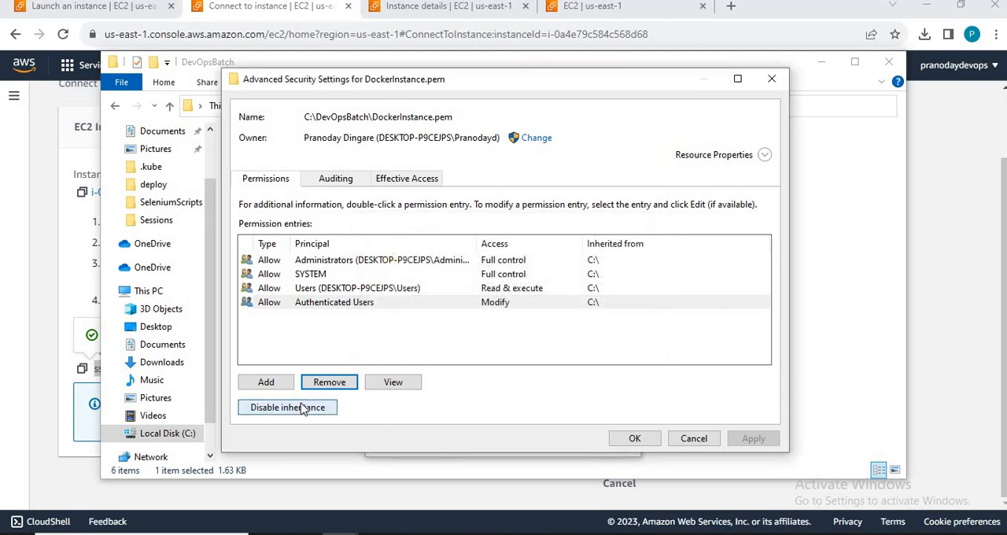
Step: Disable inheritance by removing all inherited permissions, and add an Allow entry giving Authenticated Users Read & execute access
click(303, 408)
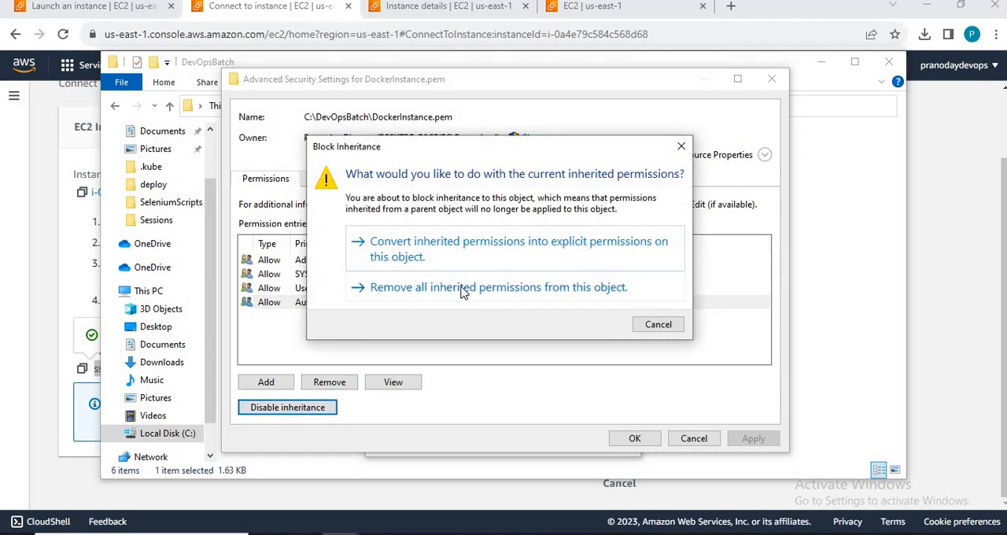
click(461, 288)
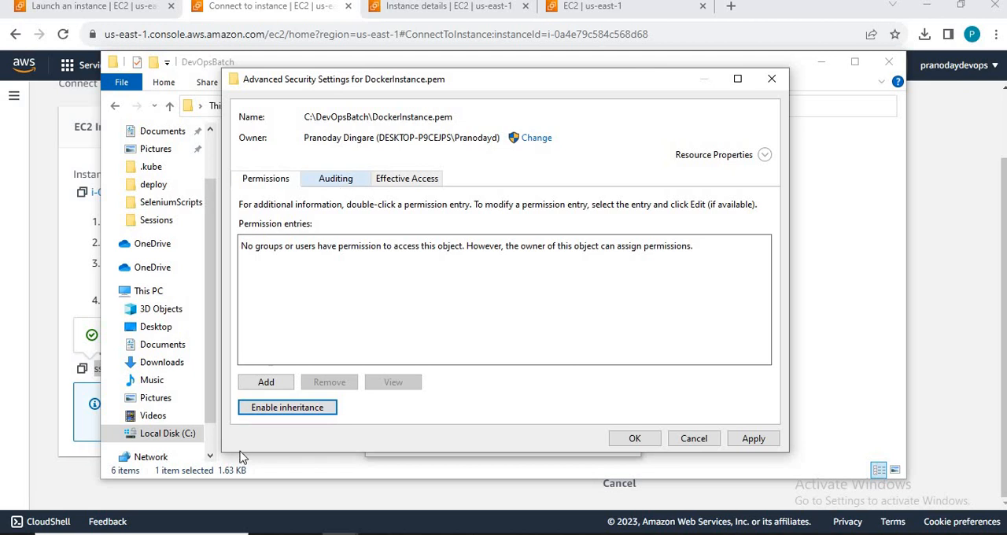
click(266, 383)
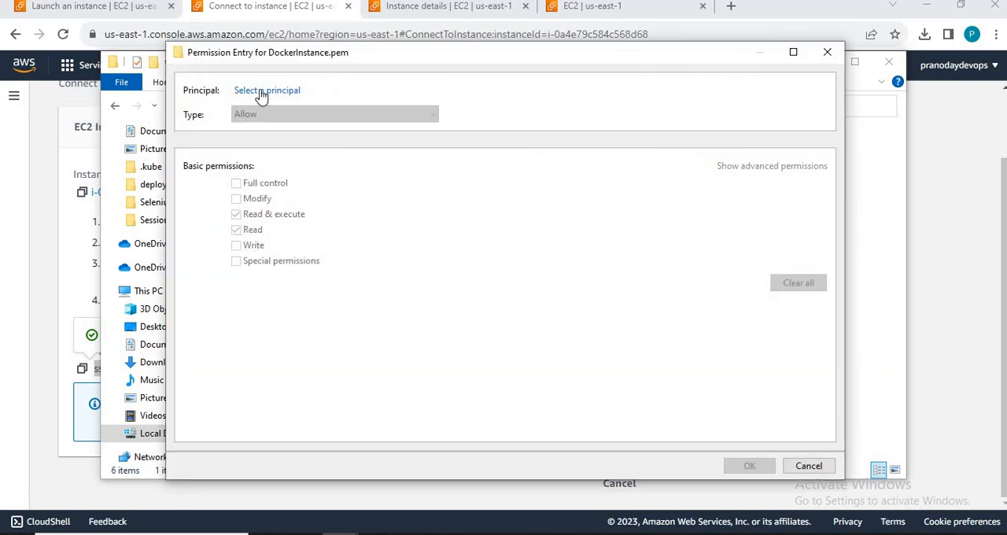
click(263, 92)
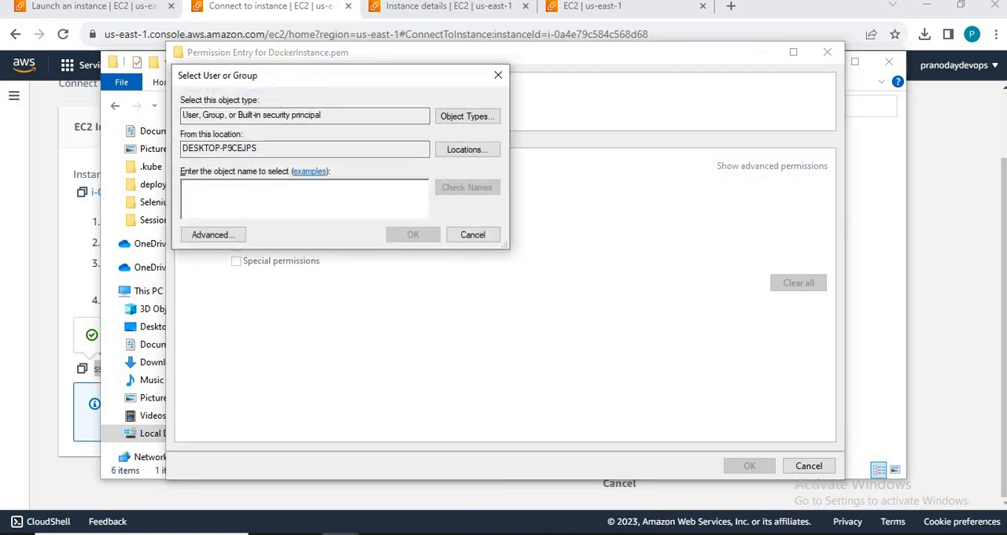
text(auth)
key(Return)
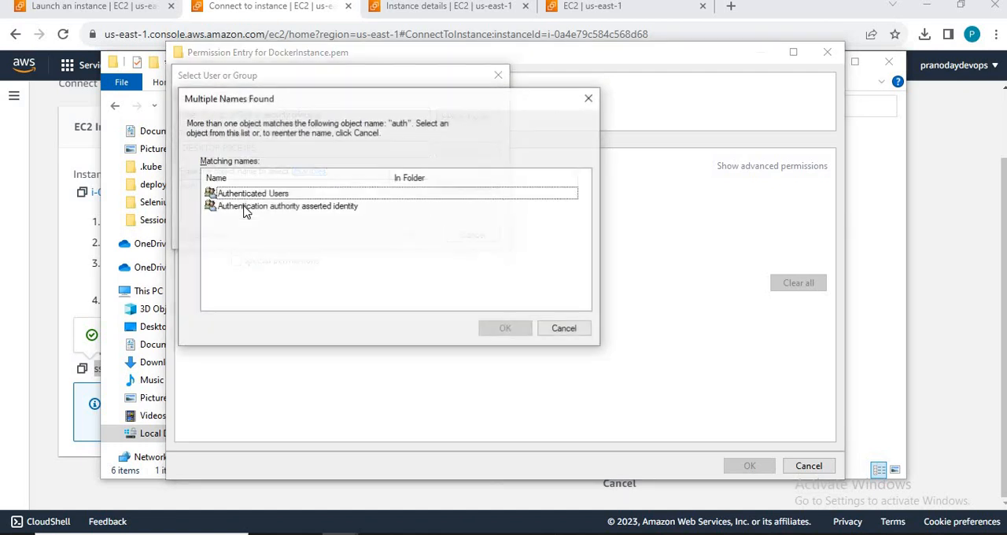
double_click(249, 193)
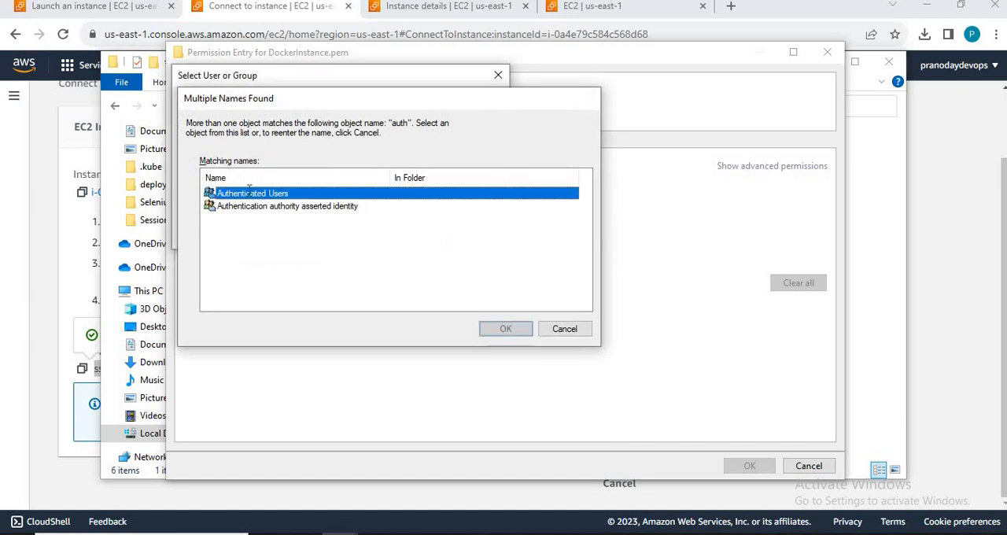
click(412, 235)
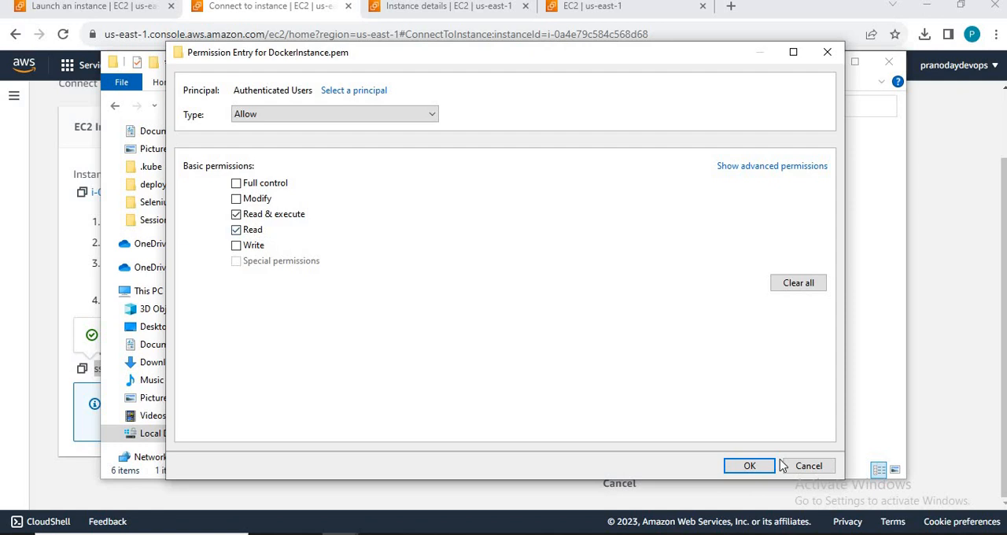
click(751, 466)
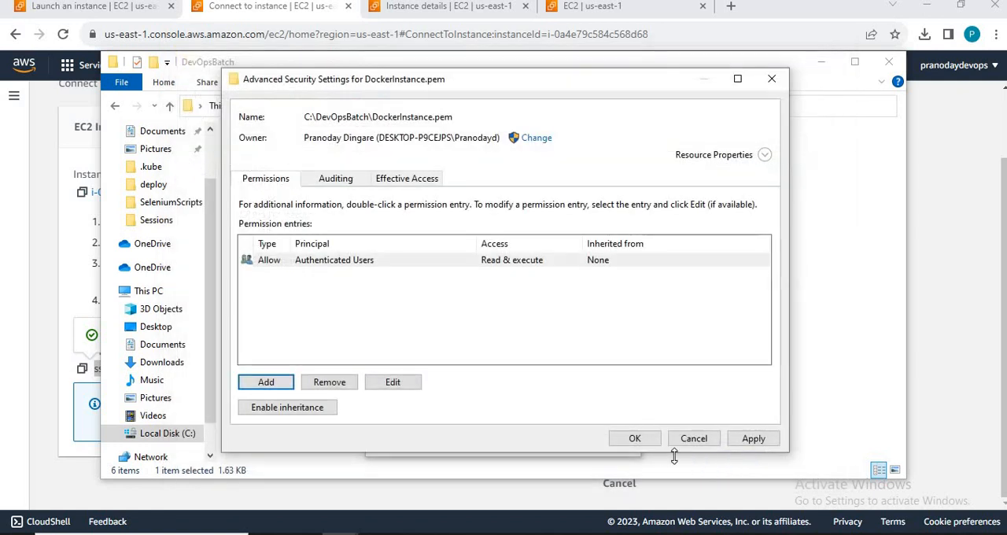
click(752, 440)
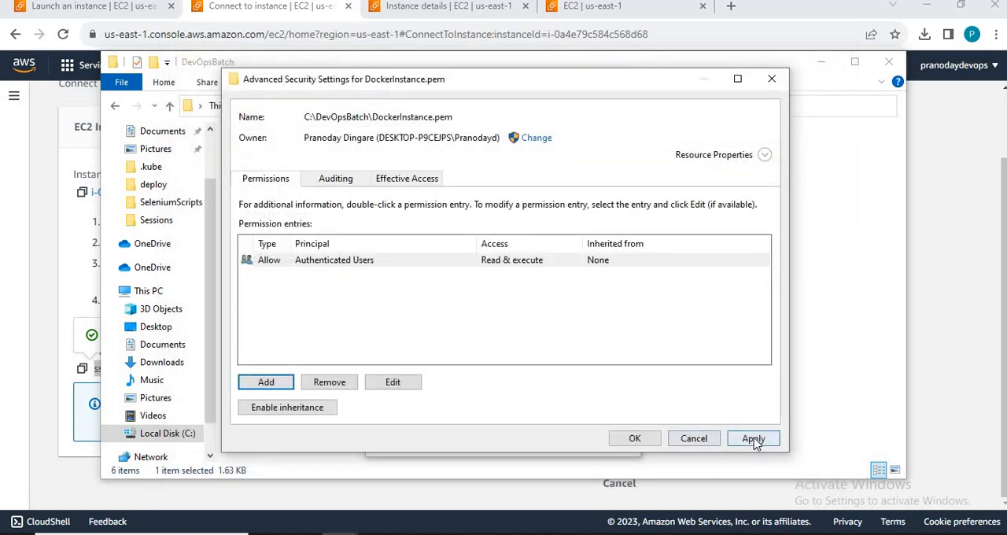
click(635, 439)
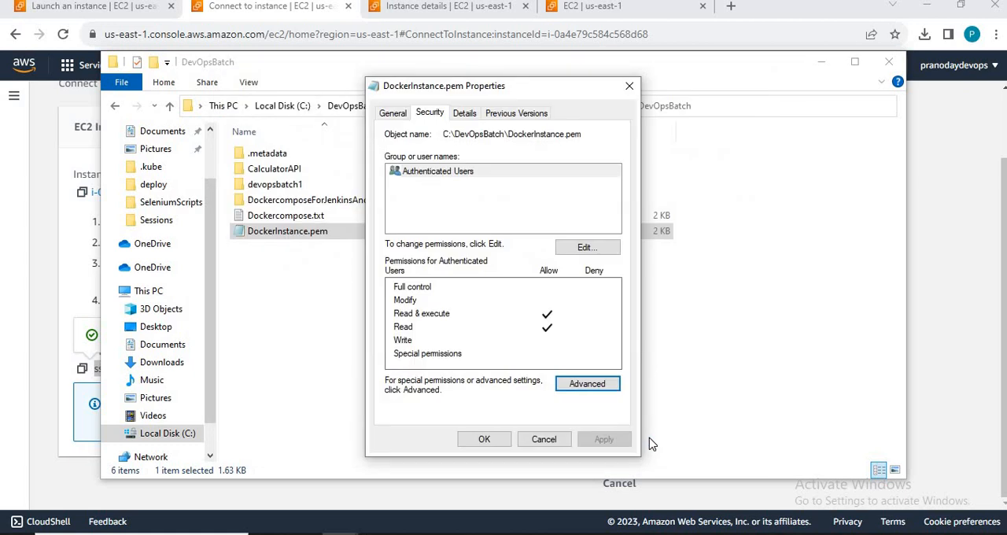
click(484, 440)
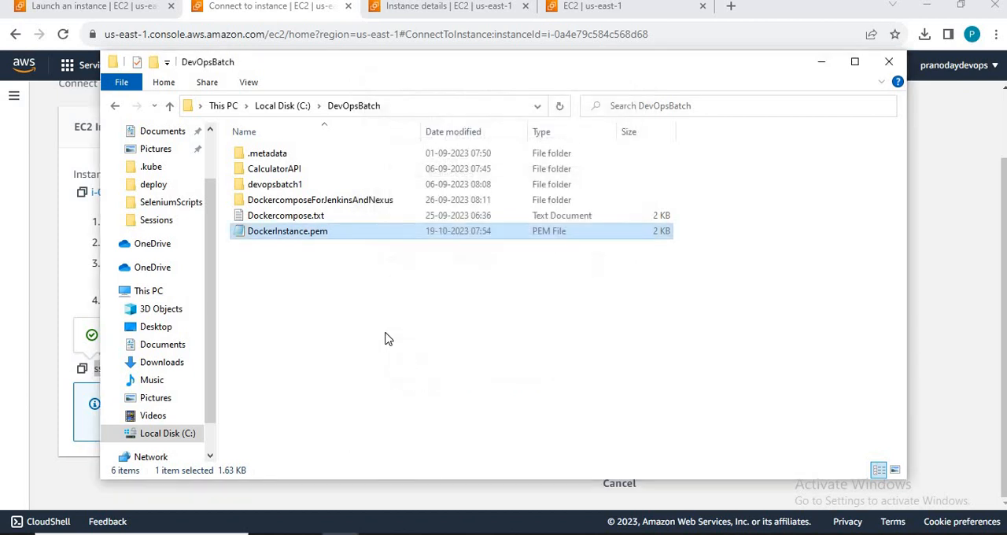
Step: Switch to Command Prompt, clear the screen, and rerun the earlier verbose SSH connection command using DockerInstance.pem
key(alt+Tab)
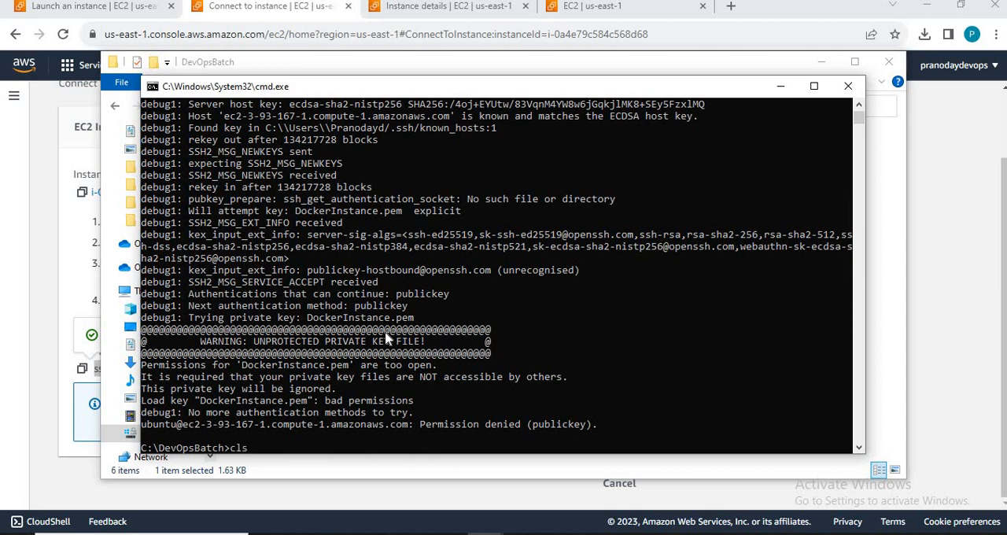
key(Return)
key(Up)
key(Up)
key(Return)
Step: Copy the warning text UNPROTECTED PRIVATE KEY FILE from the SSH output and search Google for it in a new Chrome window
drag(253, 344, 423, 346)
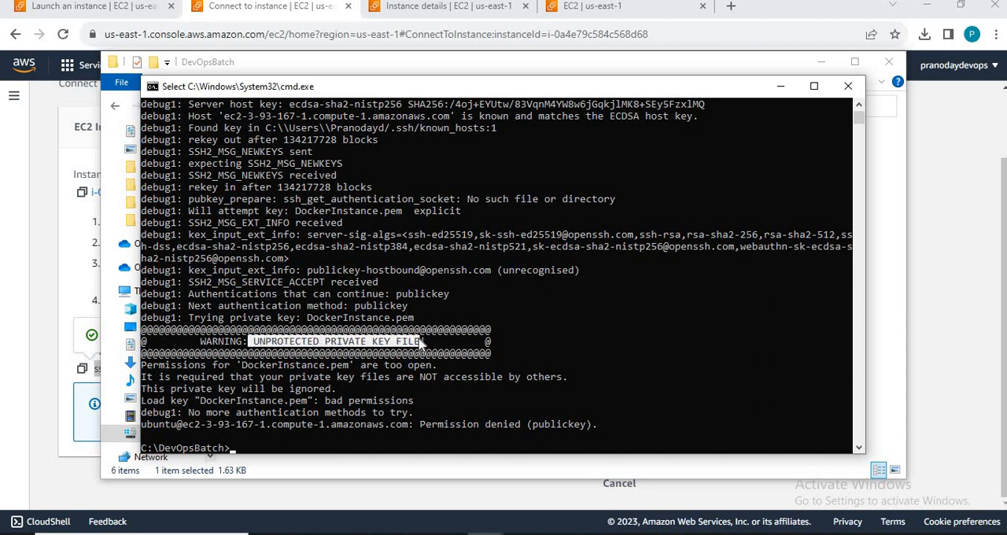
key(ctrl+c)
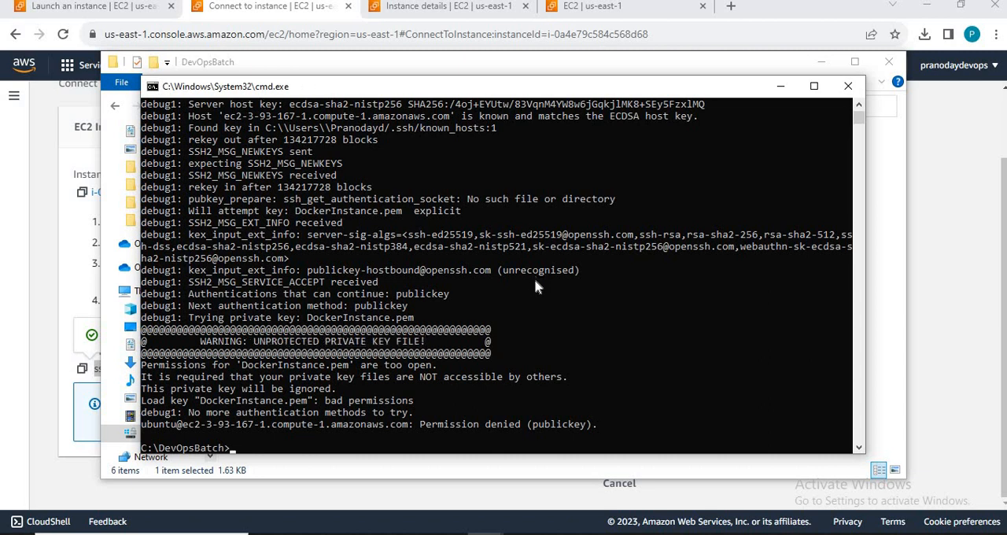
key(super)
text(chr)
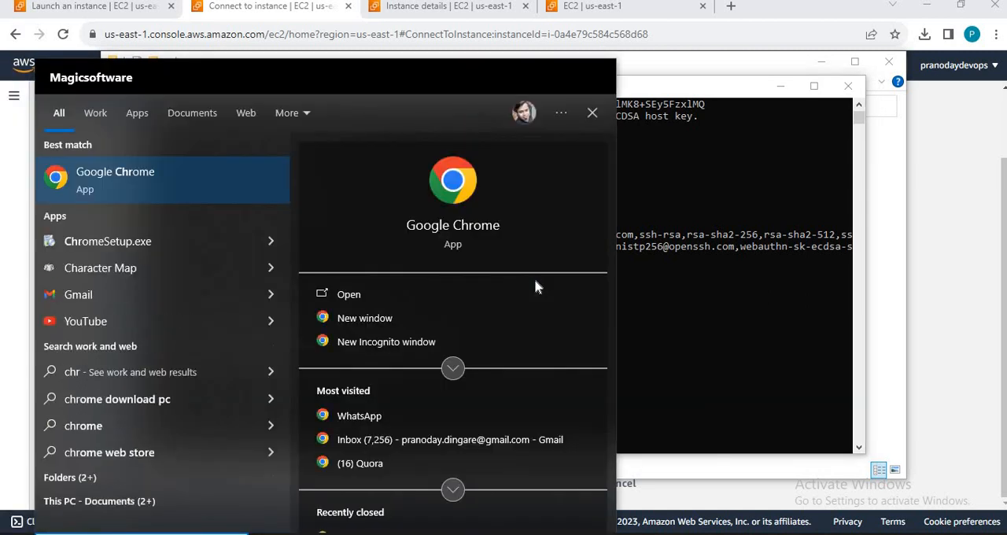
key(Return)
key(ctrl+v)
key(Return)
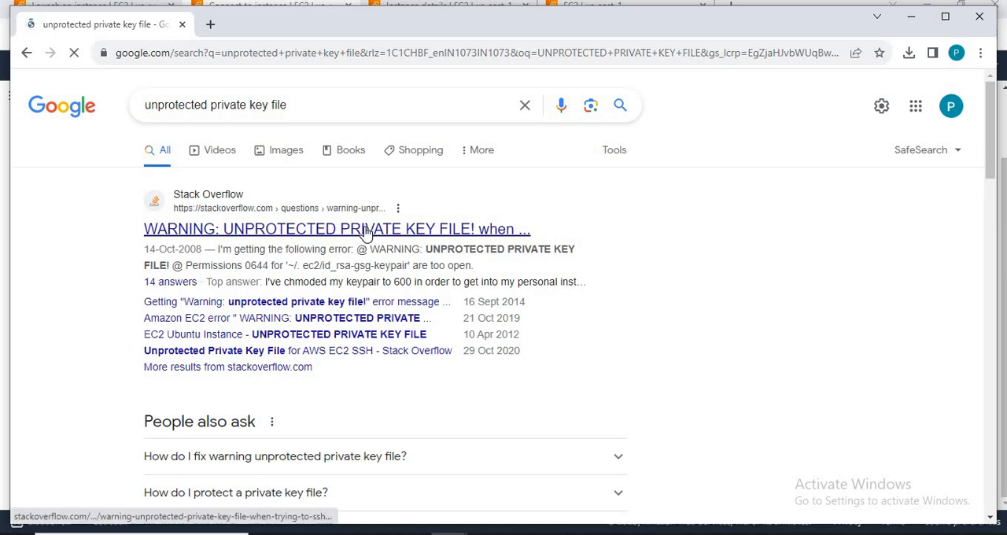
Step: Open the Stack Overflow question about the unprotected private key file warning on Amazon EC2 and examine its answers on key permissions
click(365, 229)
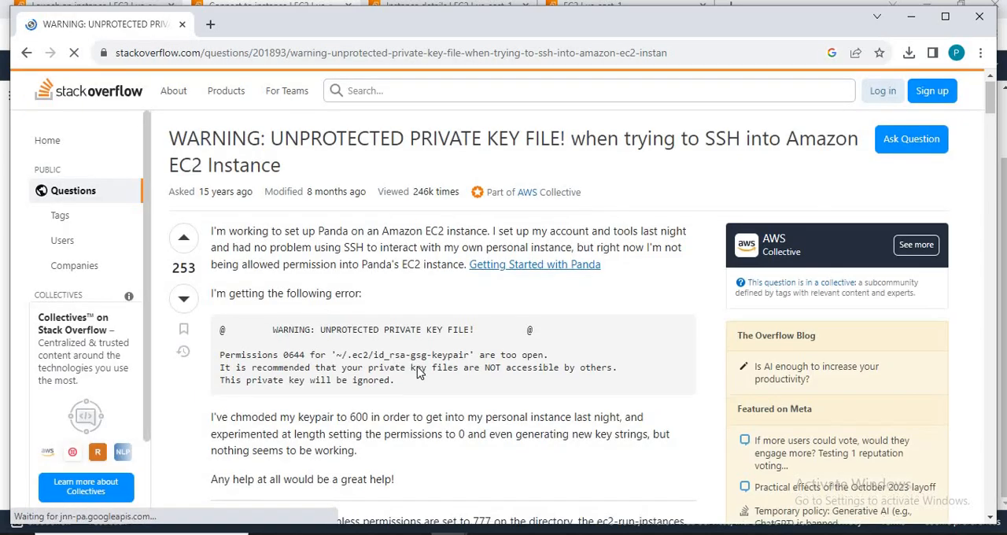
scroll(420, 372, down, 1)
scroll(419, 372, down, 5)
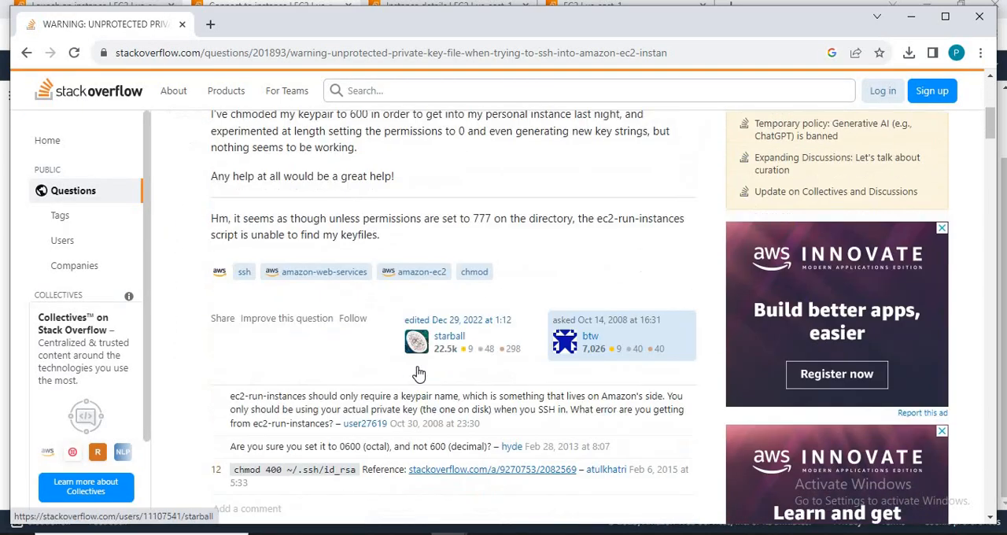
scroll(419, 372, down, 2)
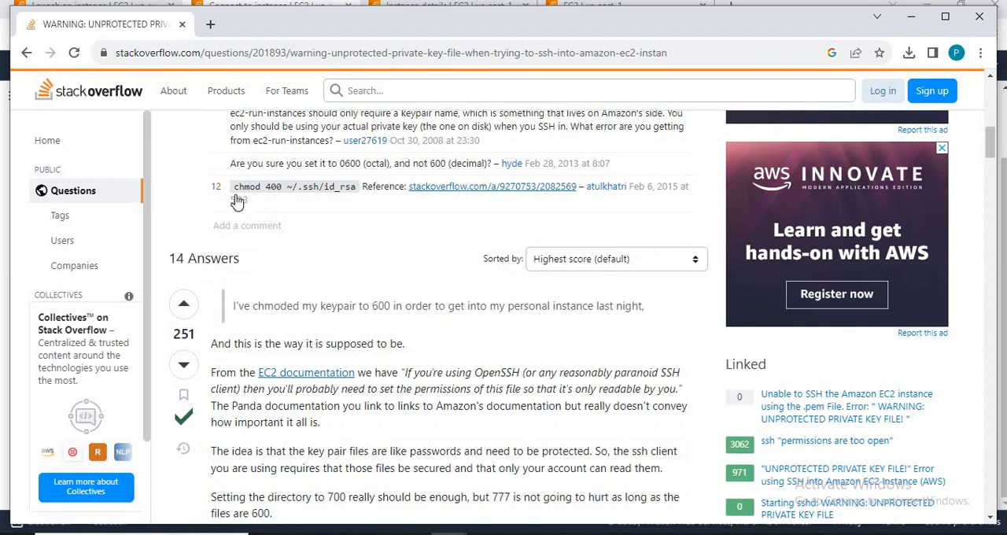
scroll(404, 308, down, 1)
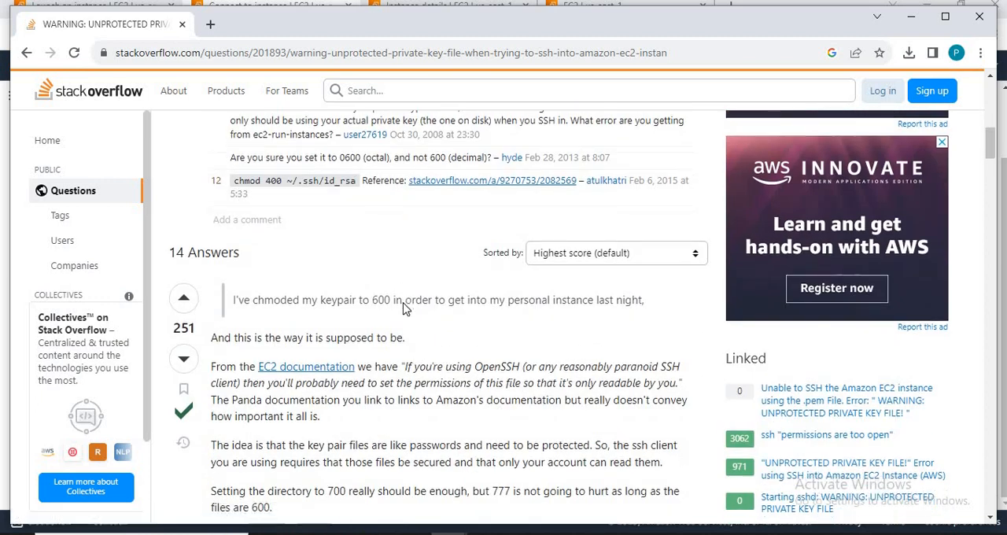
scroll(404, 308, down, 1)
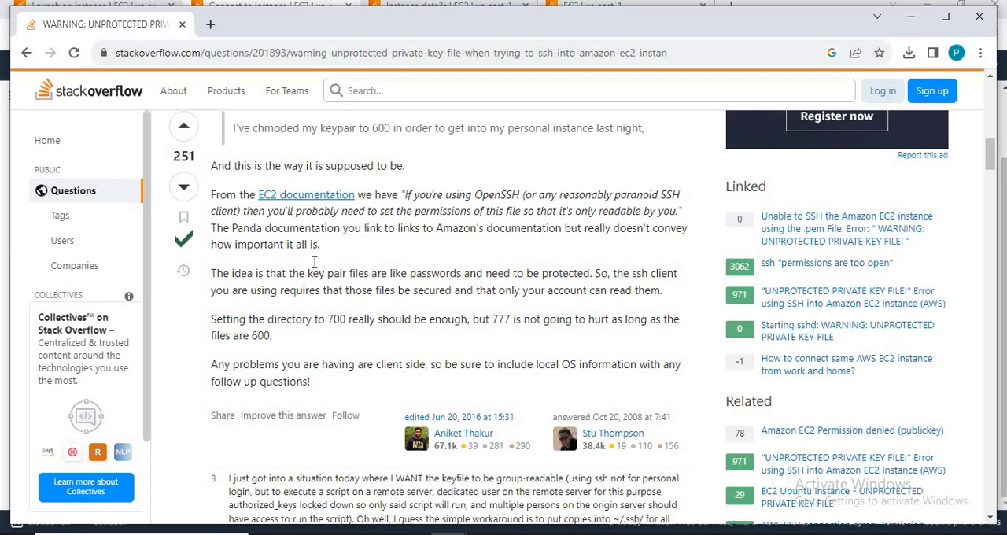
scroll(314, 262, down, 5)
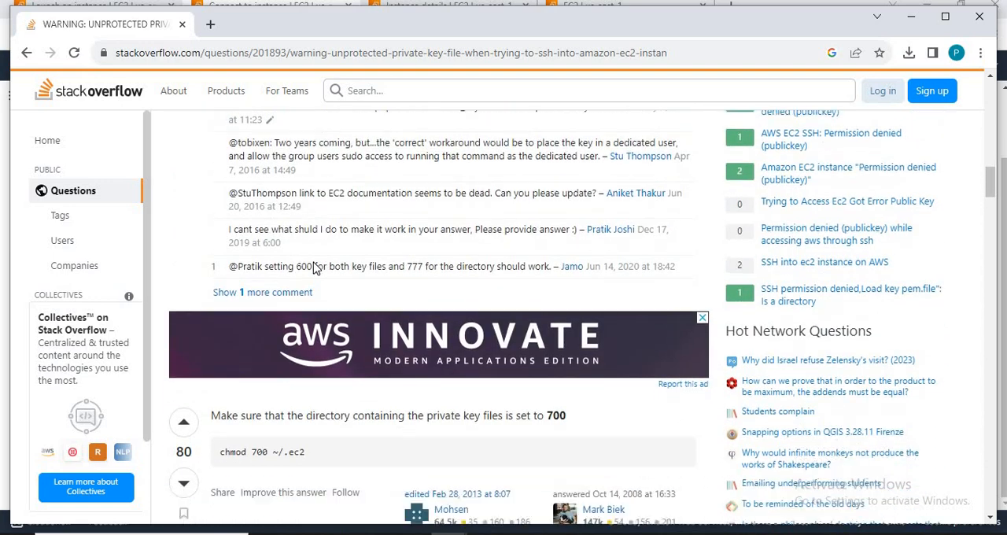
Step: Find the Stack Overflow answer with chmod 600 commands, then open Git Bash in the C:\DevOpsBatch folder
scroll(314, 267, down, 3)
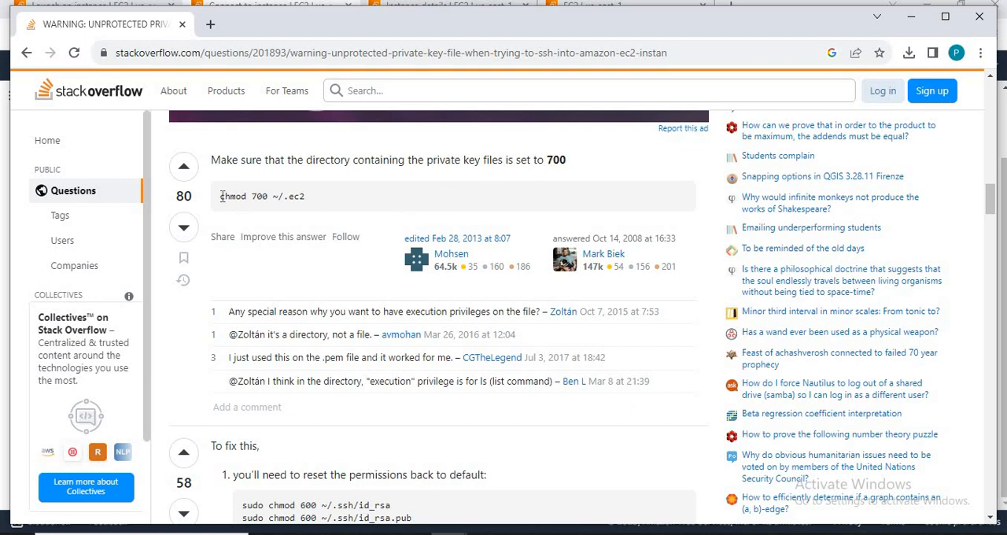
scroll(223, 205, down, 3)
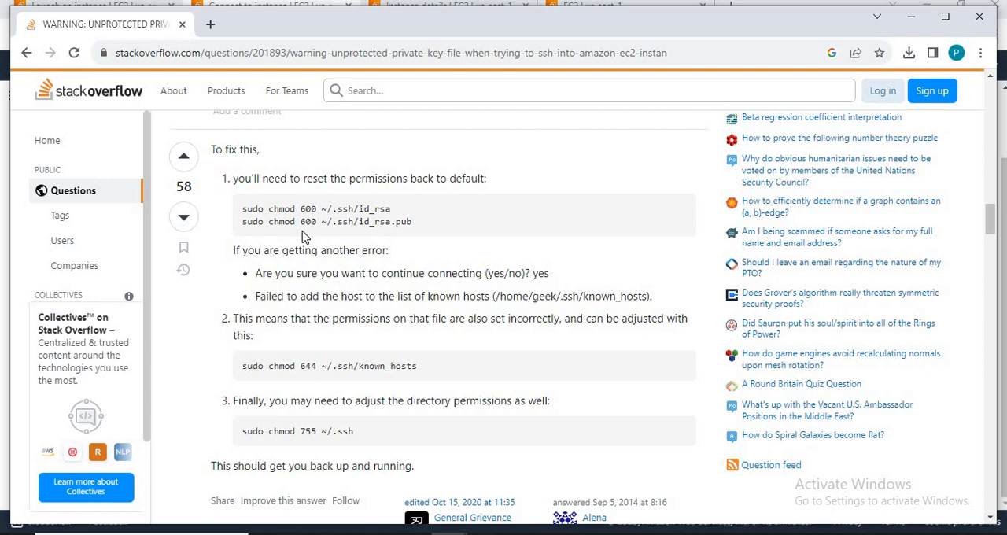
key(alt+Tab)
key(alt+Tab)
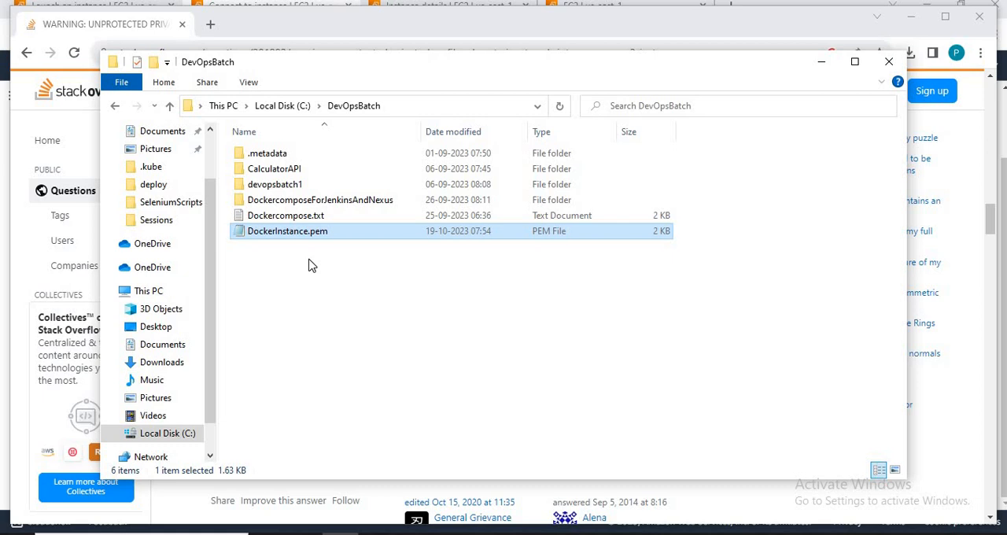
right_click(311, 265)
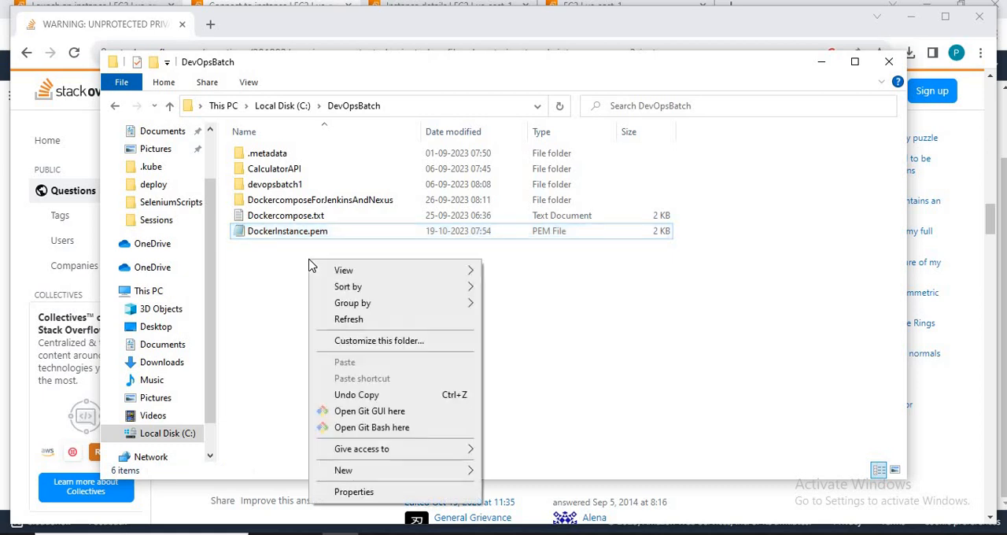
click(376, 428)
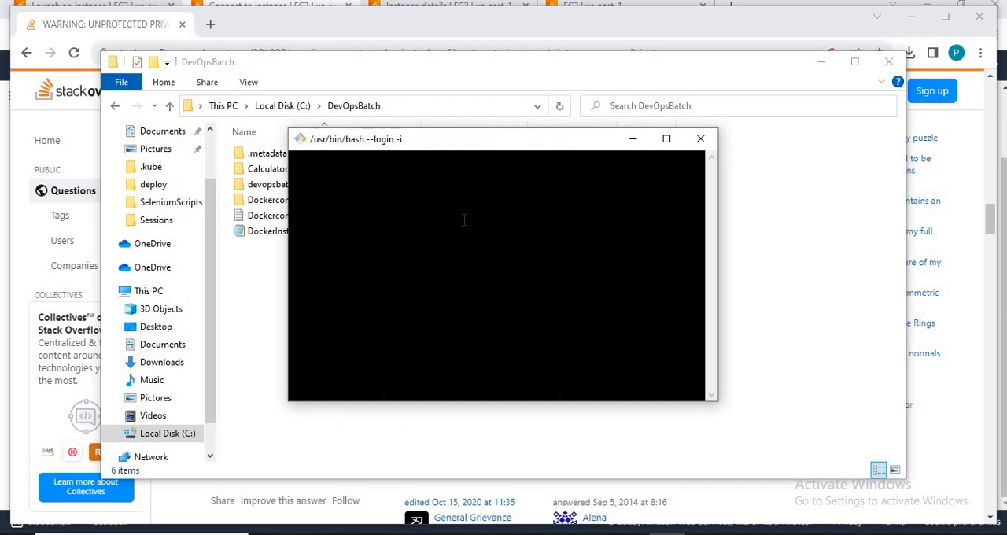
Step: Copy sudo chmod 600 ~/.ssh/id_rsa from the Stack Overflow answer into Git Bash and remove its file path
key(alt+Tab)
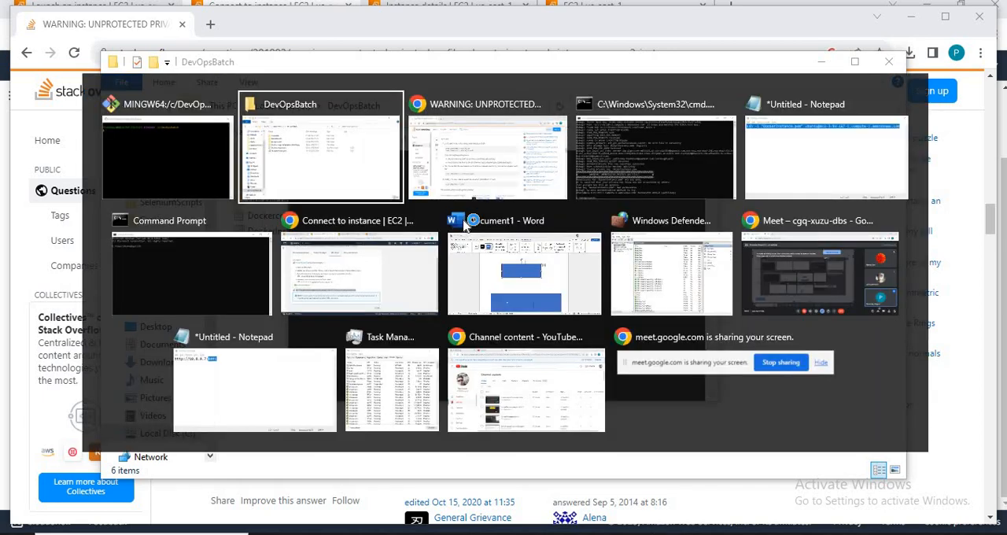
key(alt+Tab)
key(alt+Tab)
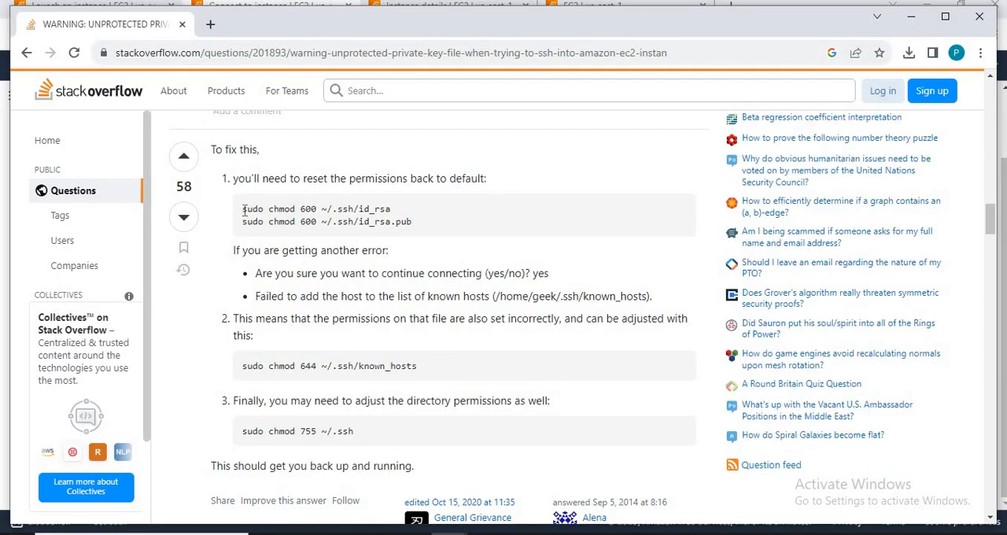
drag(242, 210, 390, 210)
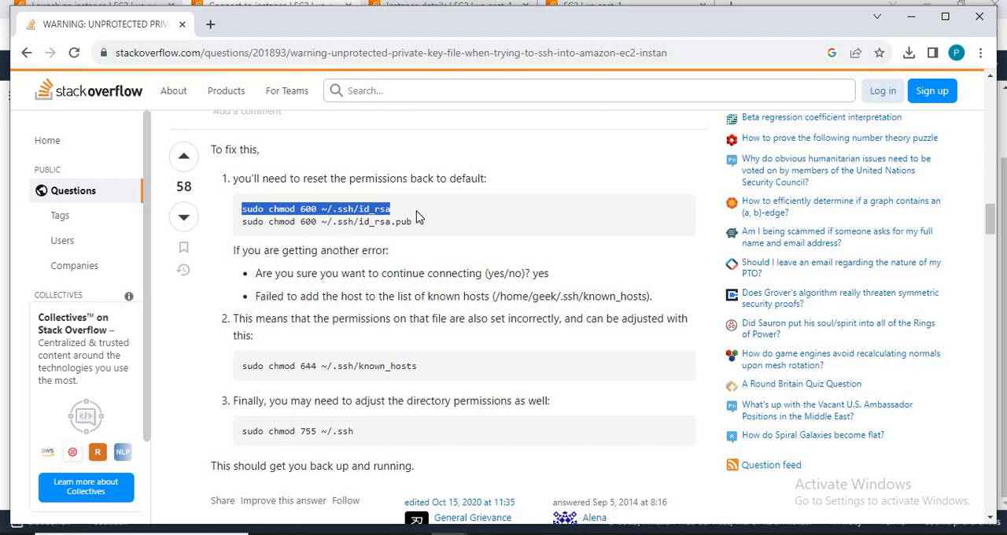
key(alt+Tab)
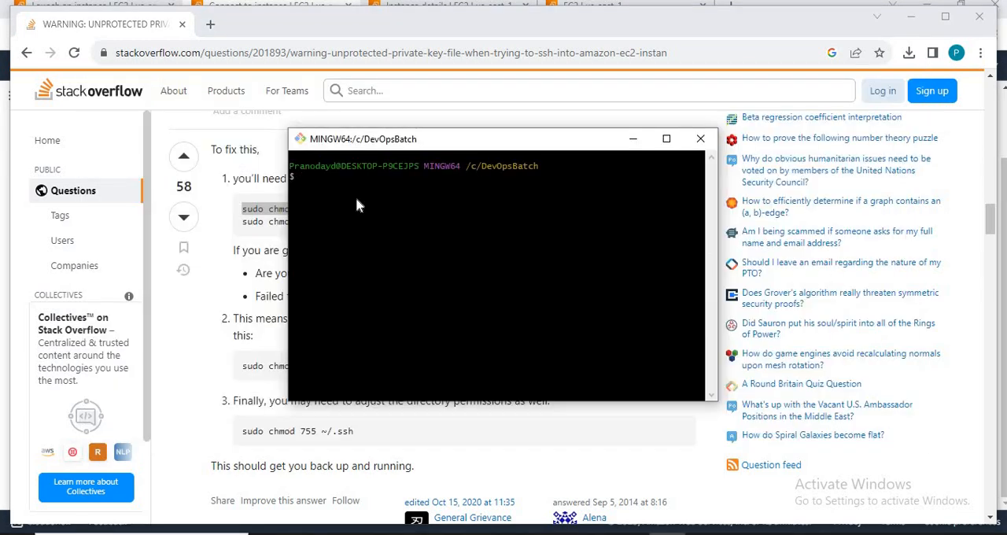
right_click(356, 201)
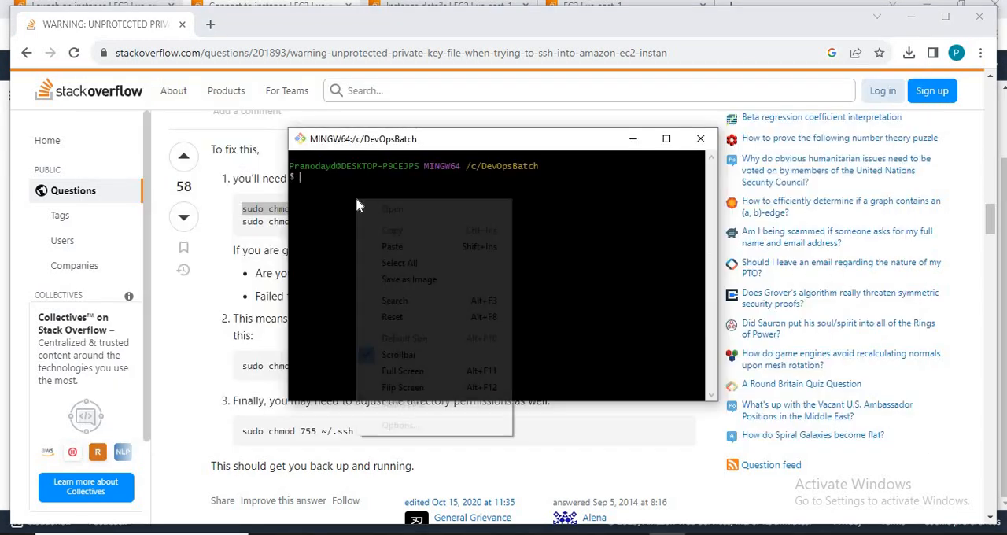
click(392, 247)
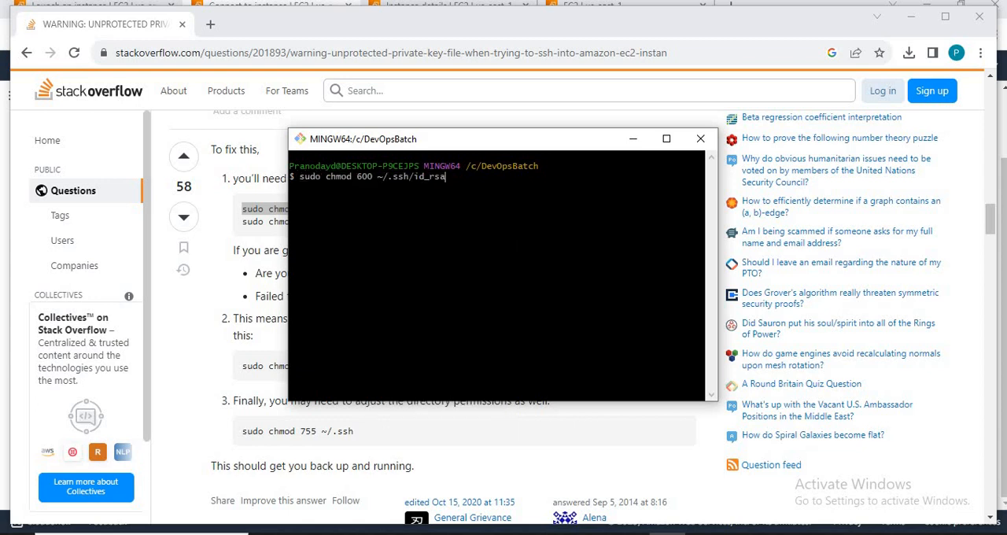
key(BackSpace)
key(BackSpace)
key(BackSpace)
key(BackSpace)
key(BackSpace)
key(BackSpace)
key(BackSpace)
key(BackSpace)
key(BackSpace)
key(BackSpace)
key(BackSpace)
key(BackSpace)
key(BackSpace)
Step: Copy the full file name DockerInstance.pem from File Explorer and try running sudo chmod 600 DockerInstance.pem in Git Bash
key(alt+Tab)
key(alt+Tab)
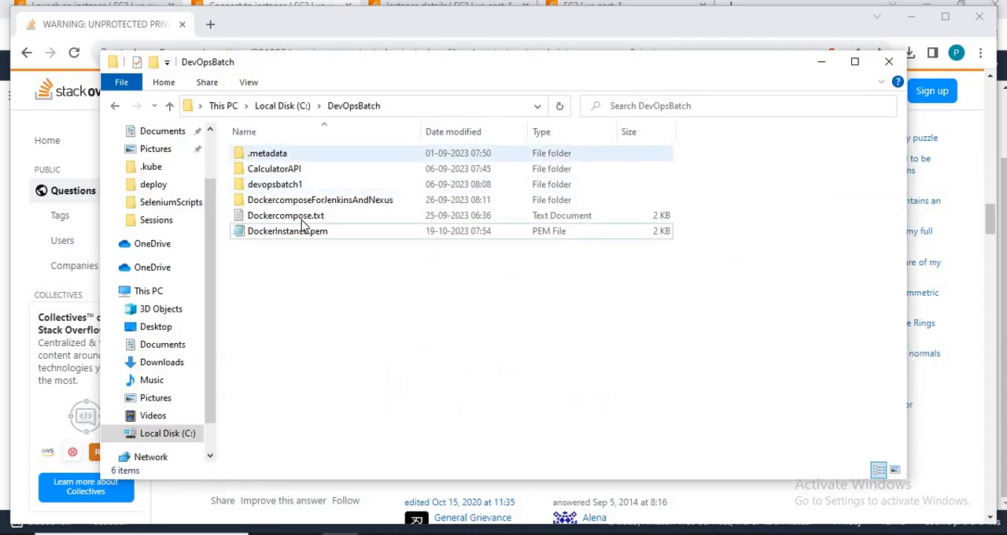
click(305, 233)
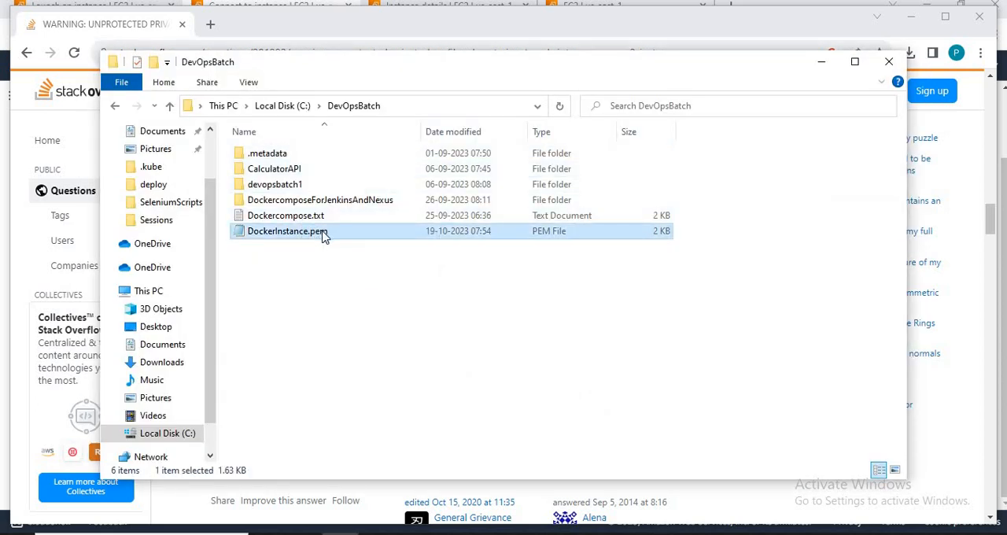
click(332, 232)
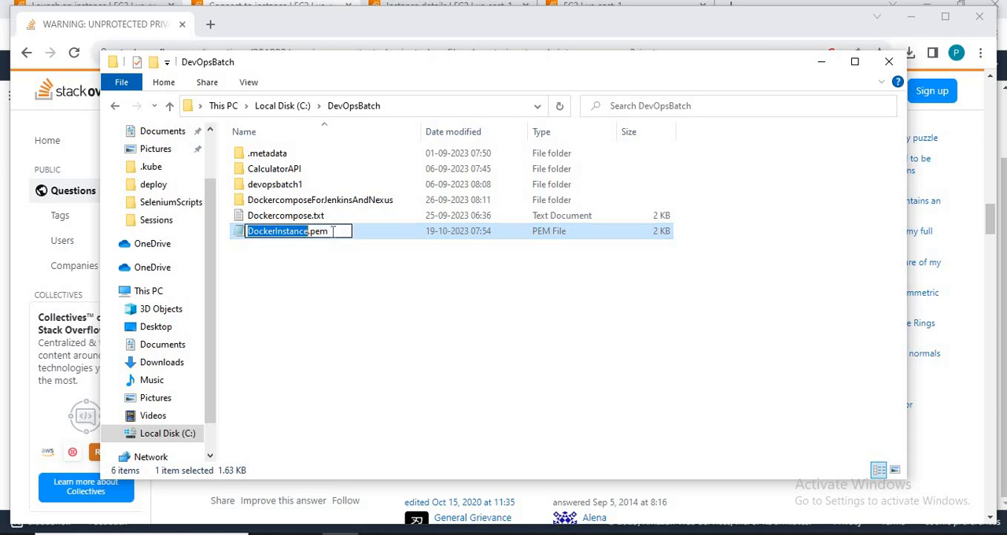
key(shift+Right)
key(shift+Right)
key(shift+Right)
key(shift+Right)
key(ctrl+c)
key(alt+Tab)
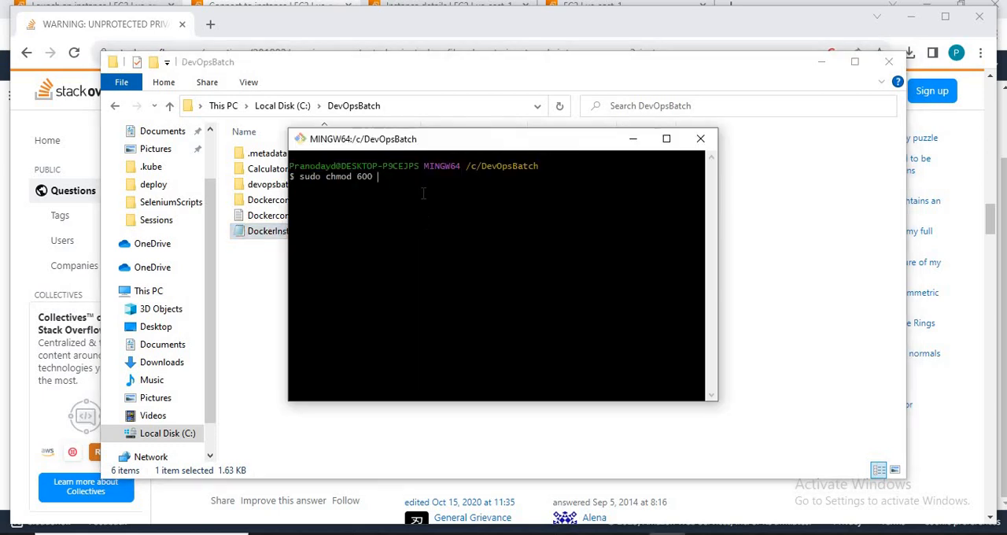
right_click(422, 199)
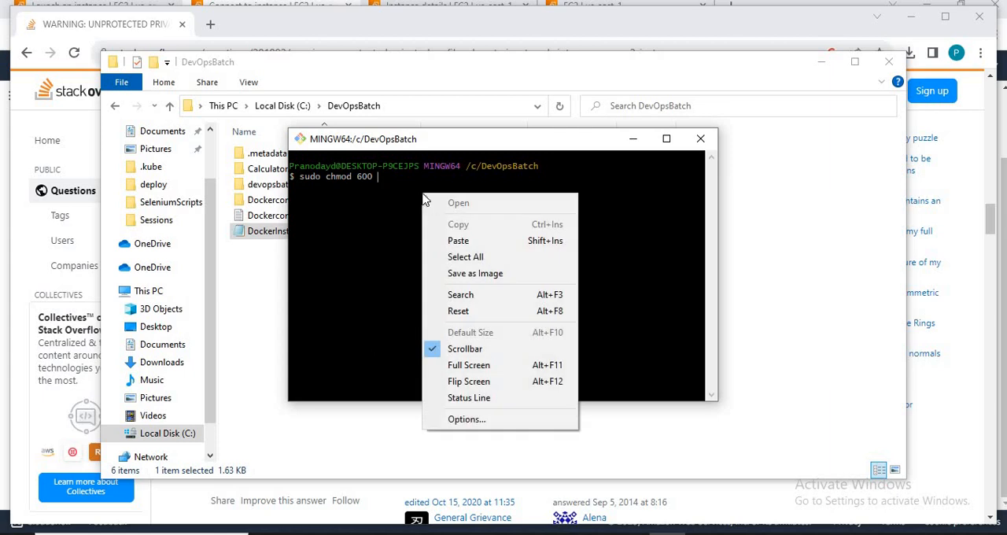
click(456, 241)
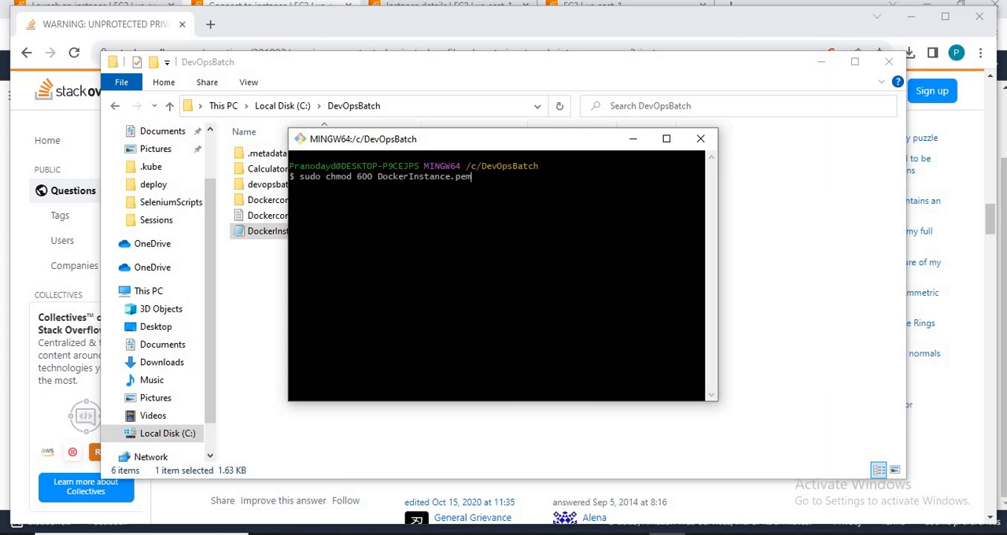
key(Return)
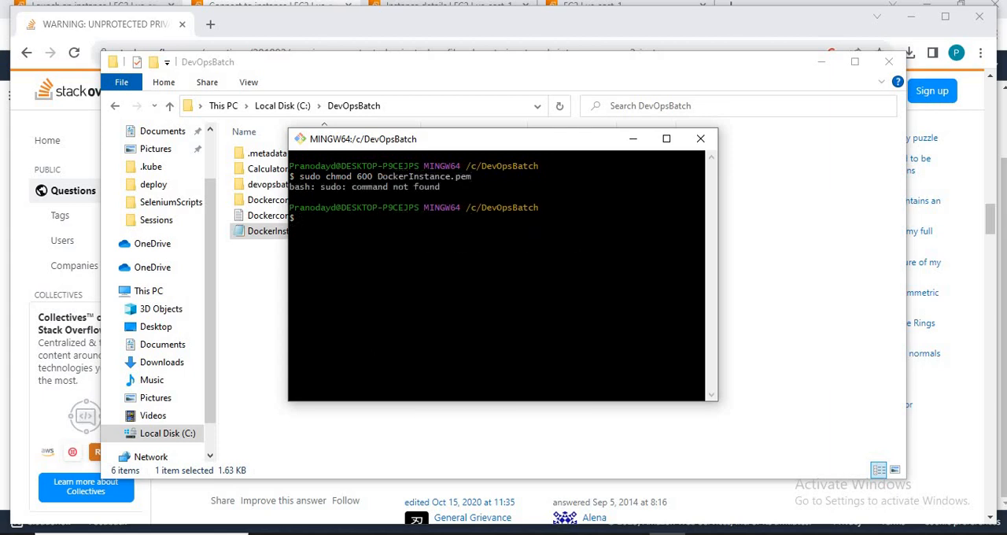
Step: Recall the previous command, remove sudo, and try running chmod 600 DockerInstance.pem
key(Up)
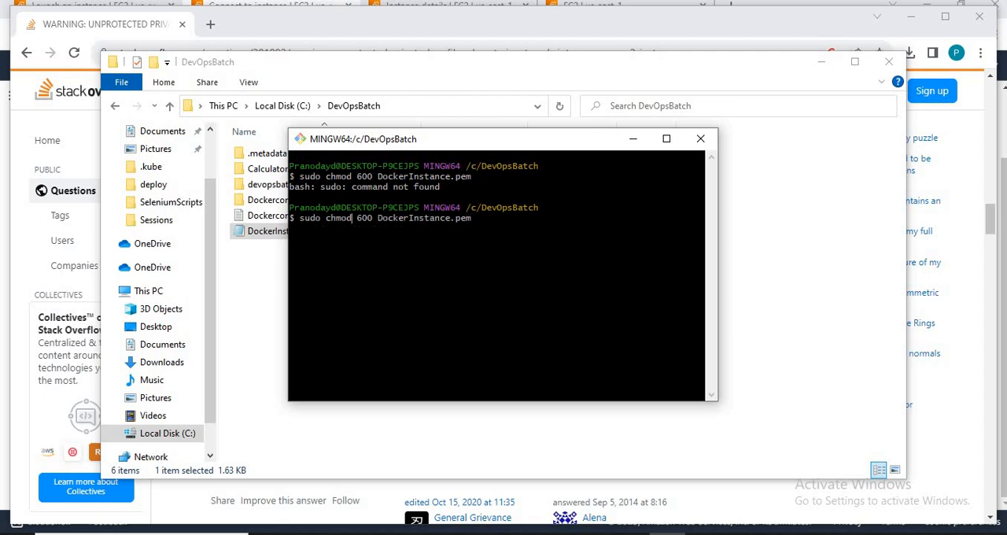
key(BackSpace)
key(BackSpace)
key(BackSpace)
key(BackSpace)
key(BackSpace)
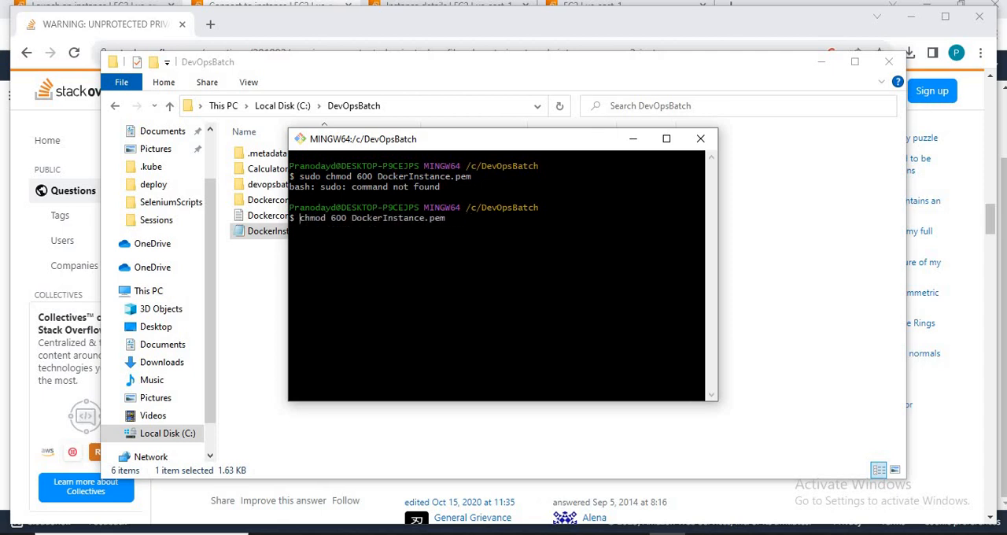
key(Return)
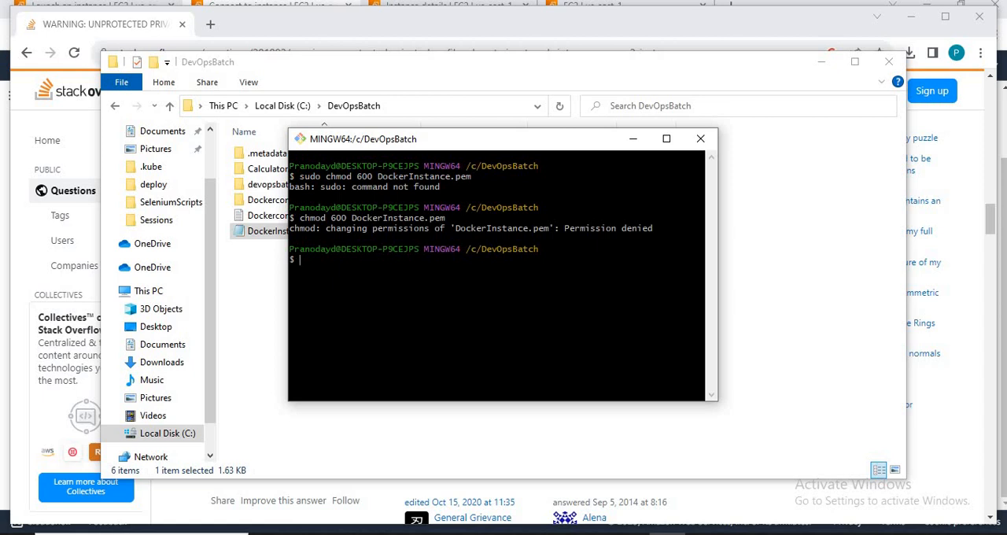
Step: Remove the Authenticated Users entry in DockerInstance.pem's advanced security settings and apply the change despite denying all users access
key(ctrl+d)
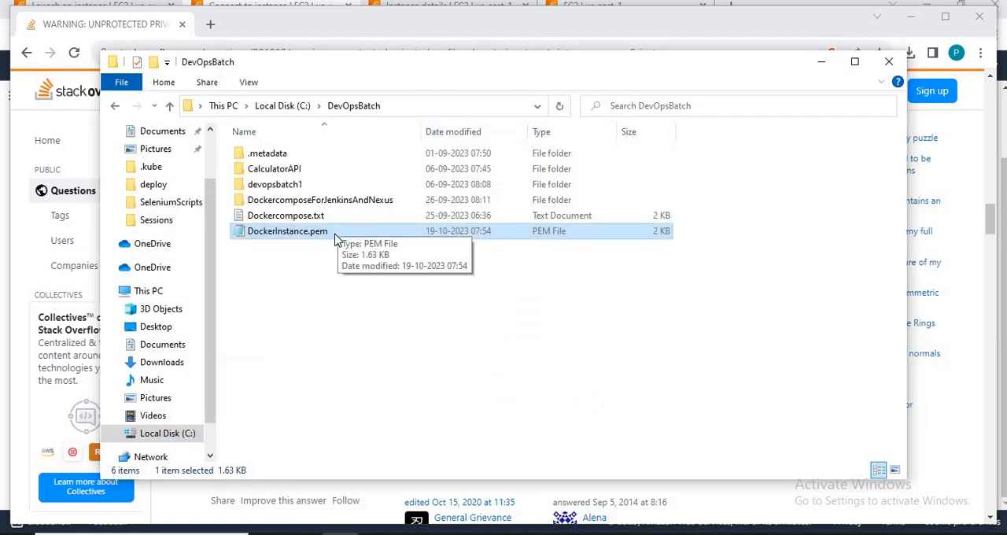
right_click(336, 234)
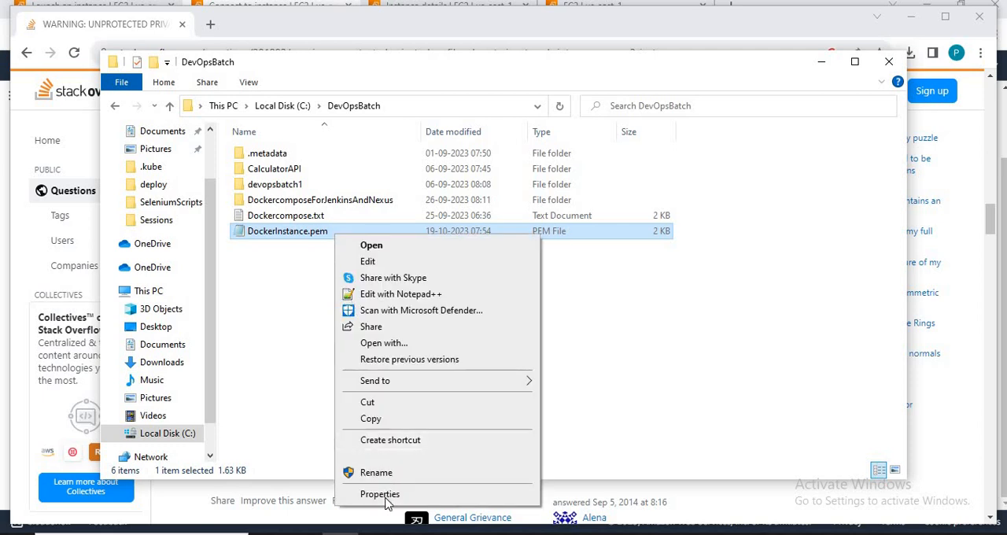
click(385, 499)
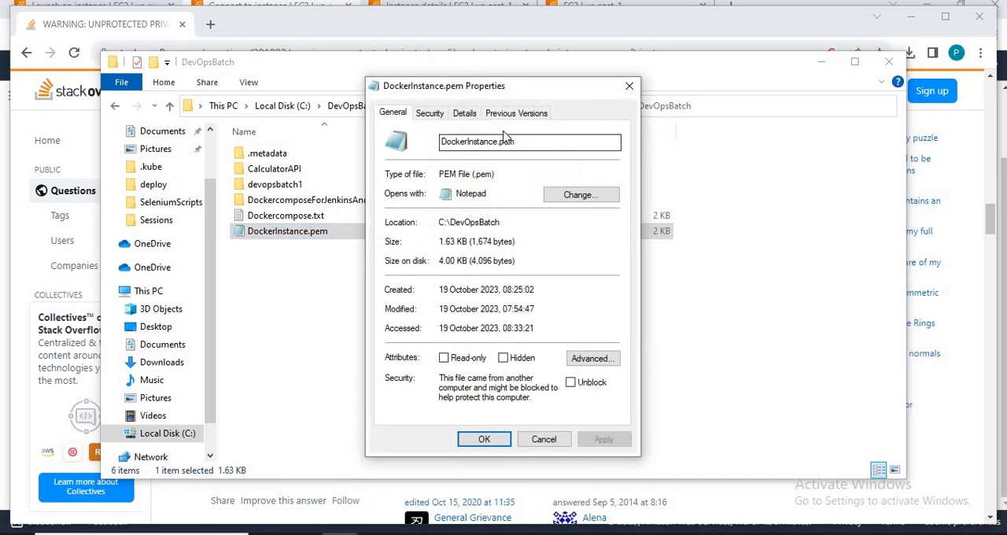
click(426, 114)
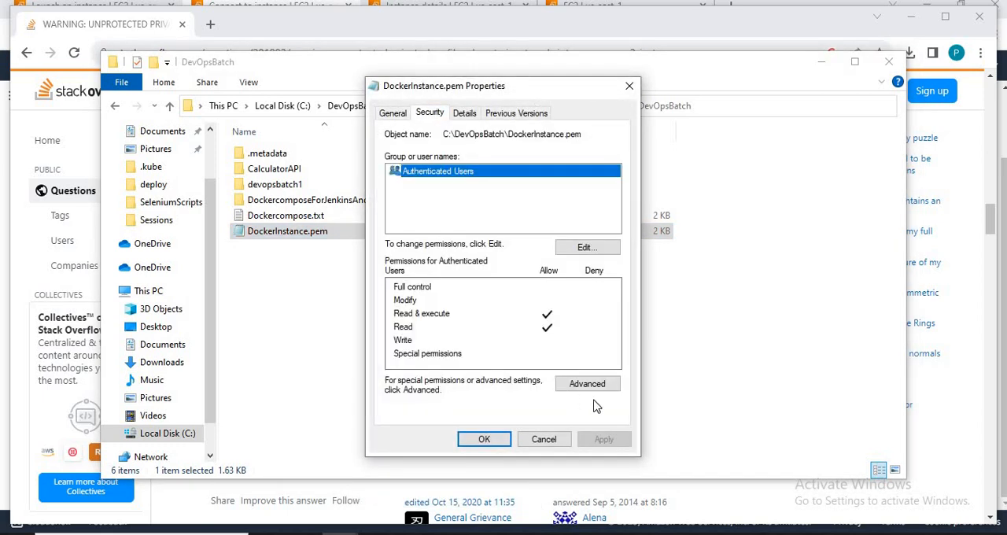
click(594, 389)
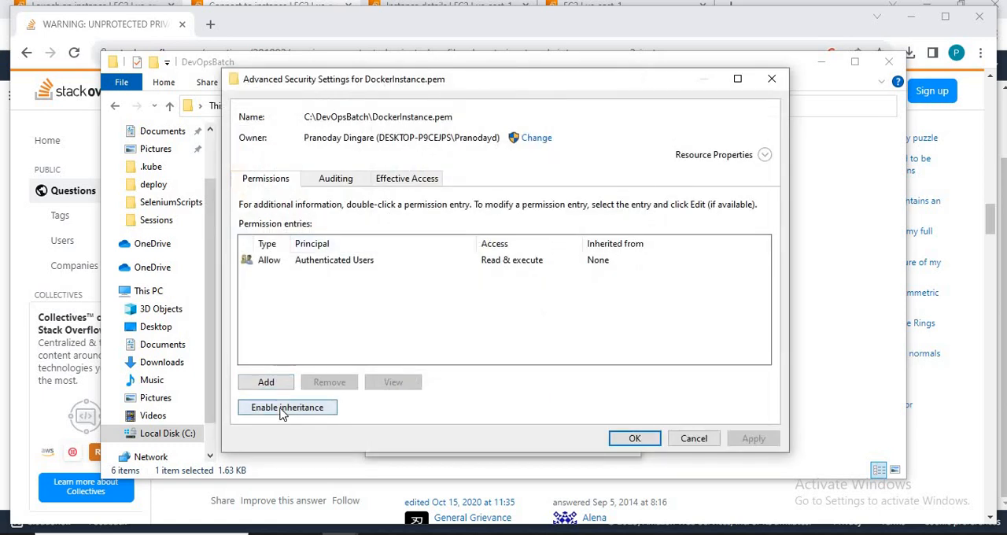
click(333, 261)
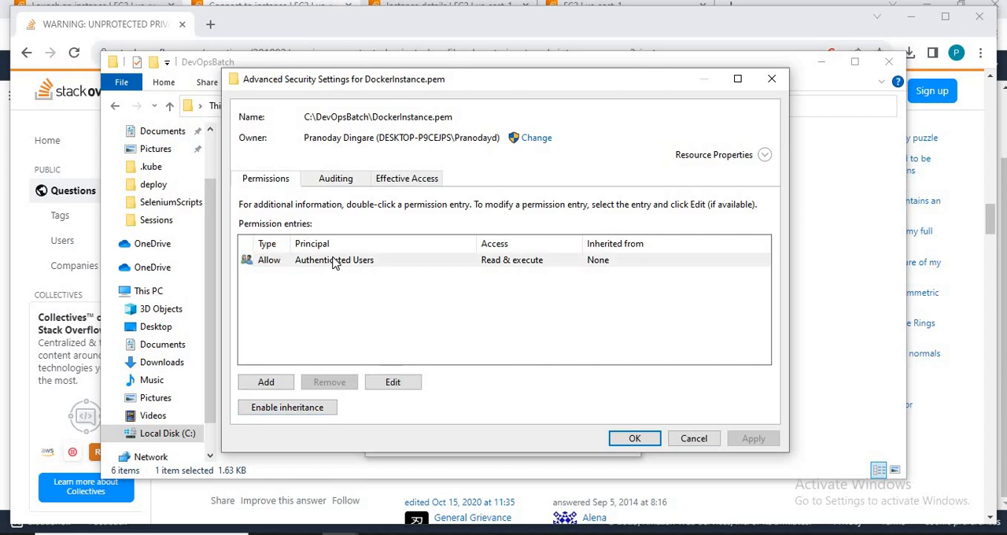
click(330, 384)
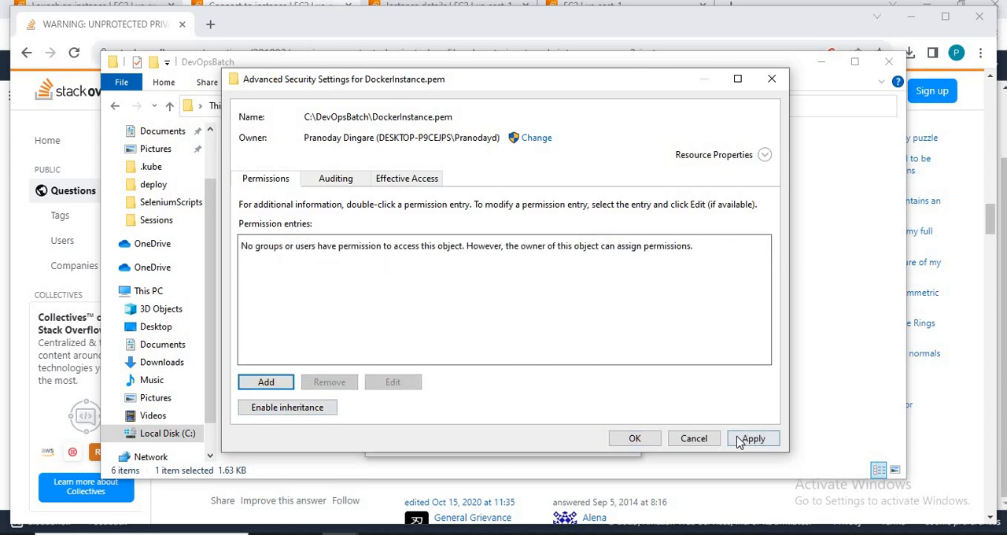
click(741, 441)
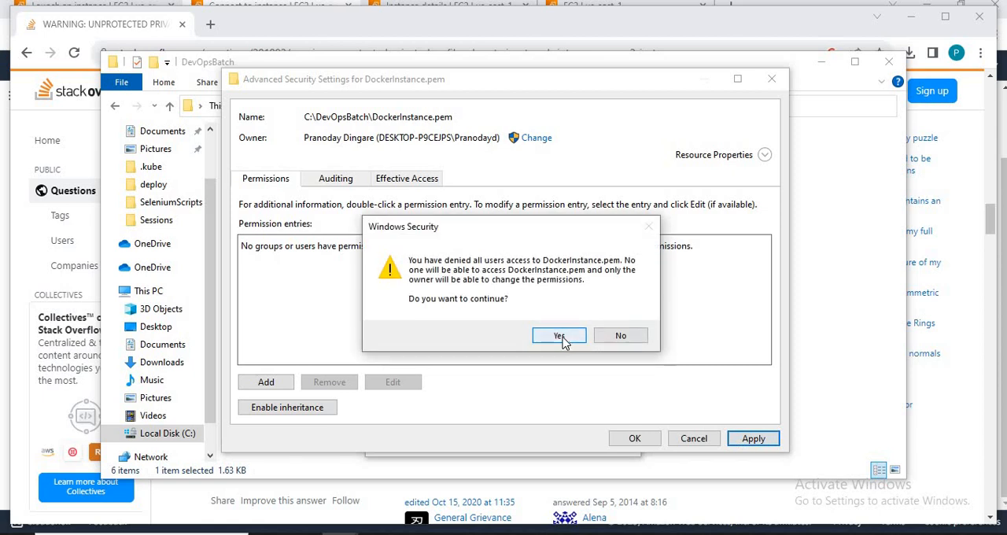
click(558, 336)
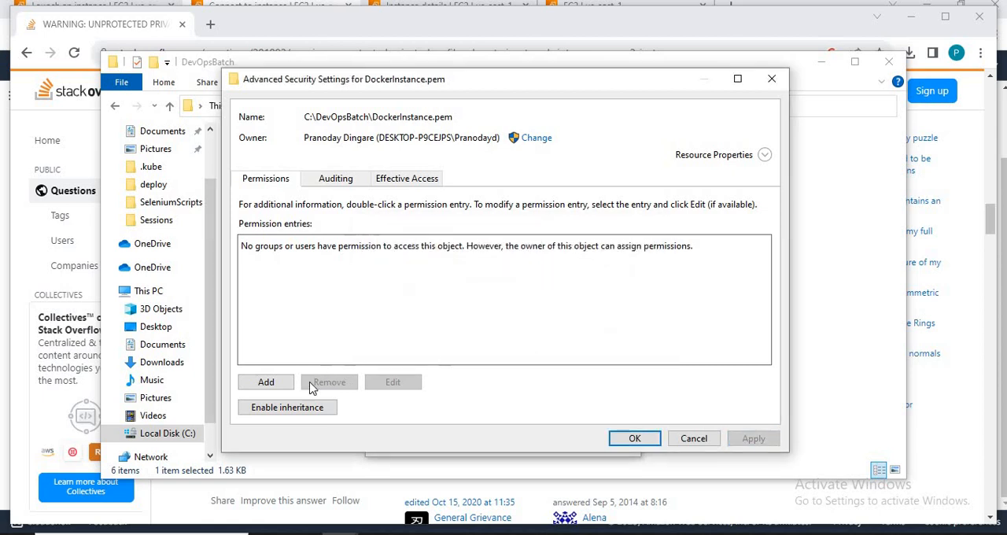
Step: Enable permission inheritance for DockerInstance.pem, apply it, and close the security settings and file properties
click(284, 413)
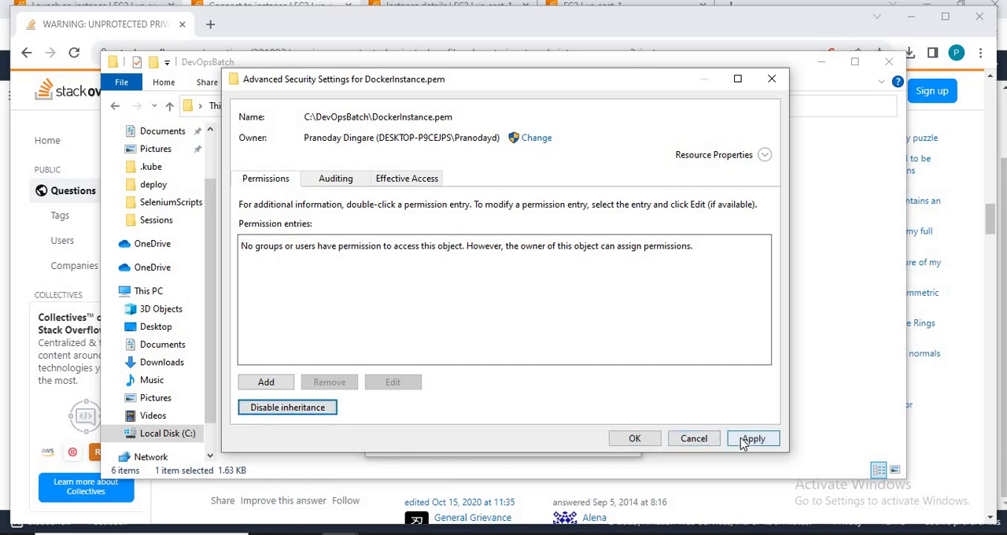
click(743, 442)
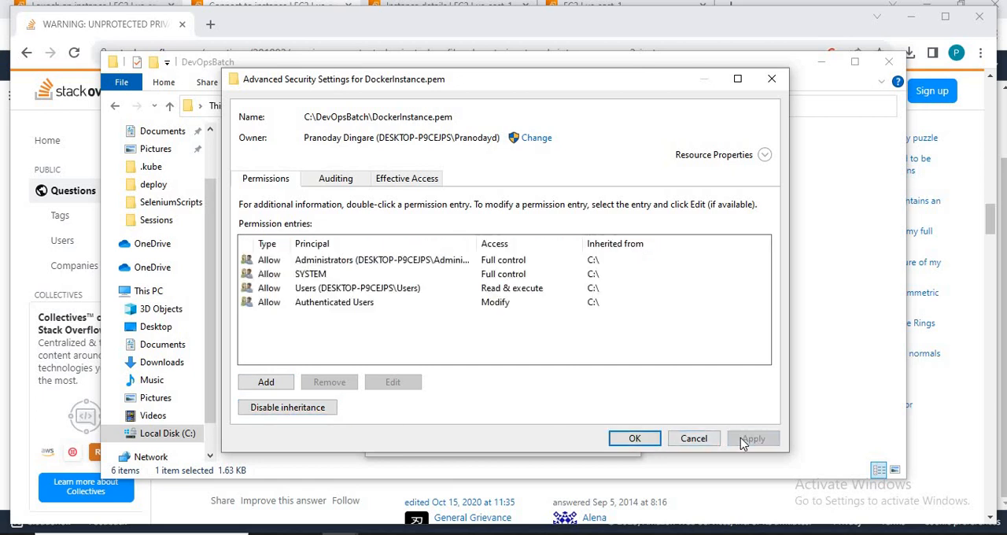
click(625, 441)
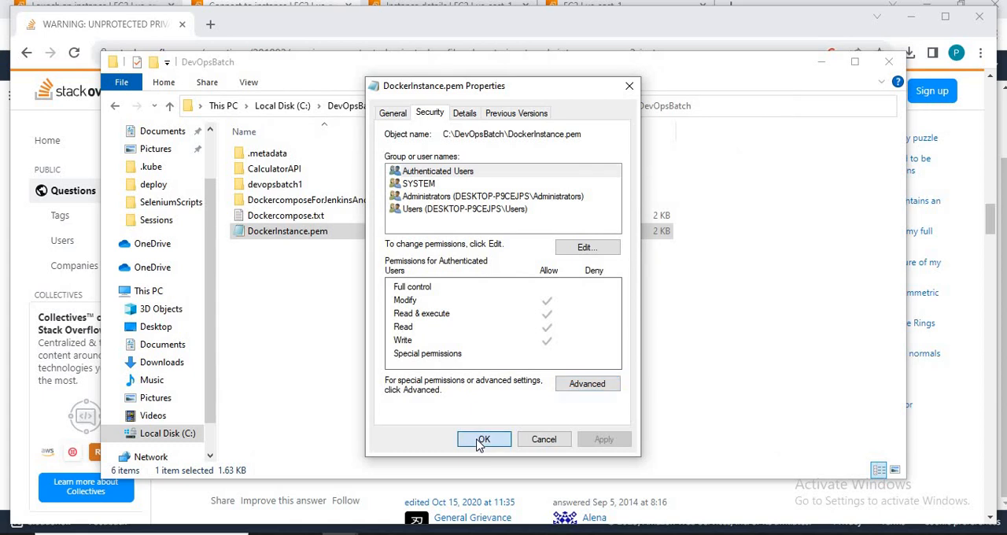
click(483, 440)
Step: Rerun chmod 600 DockerInstance.pem in Git Bash and return to the Stack Overflow answer in Chrome
key(alt+Tab)
key(Up)
key(Return)
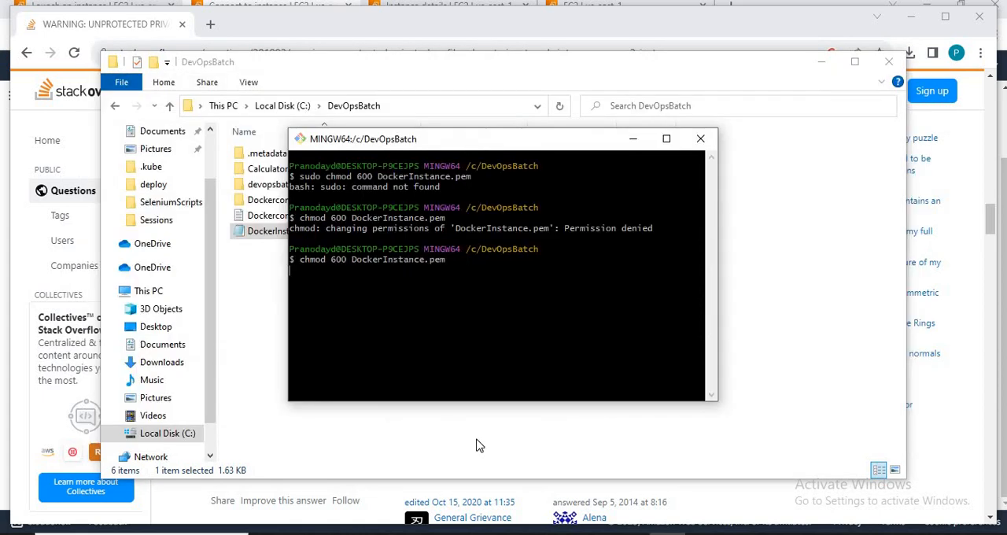
key(alt+Tab)
key(alt+Tab)
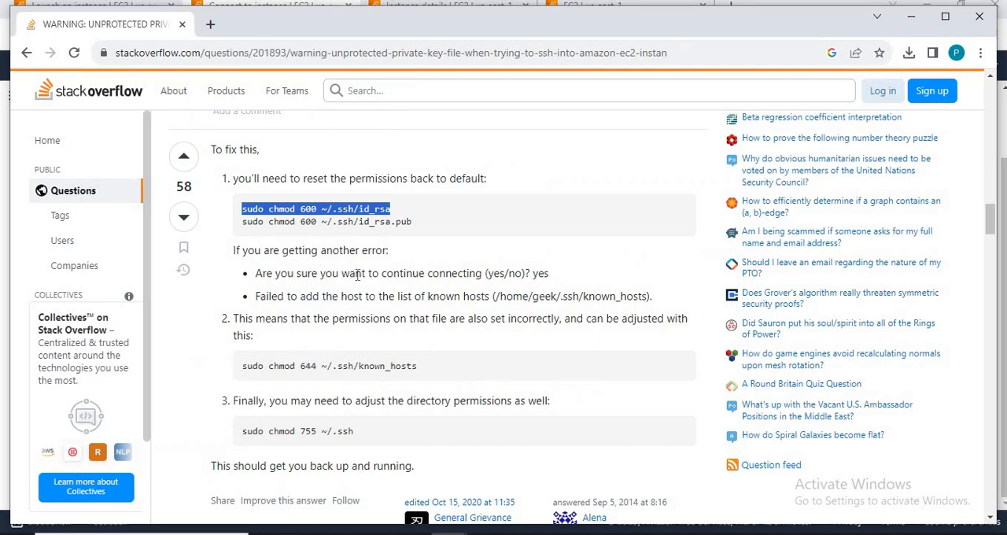
Step: Read the next Stack Overflow answers about changing the private key file's permission
click(451, 333)
scroll(451, 333, down, 1)
scroll(451, 334, down, 5)
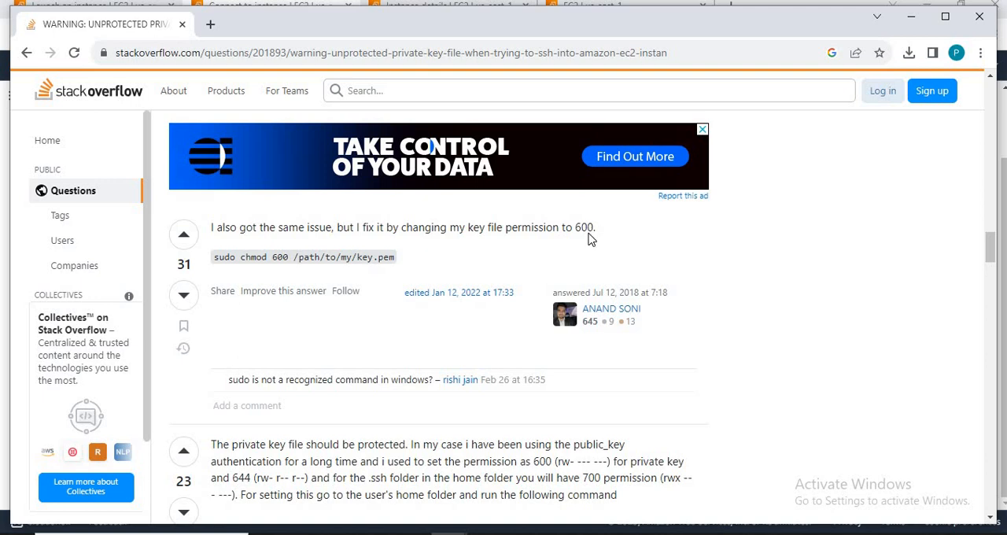
Step: Switch to the Windows command prompt, clear it, and rerun the verbose SSH connection to the Ubuntu instance with DockerInstance.pem
key(alt+Tab)
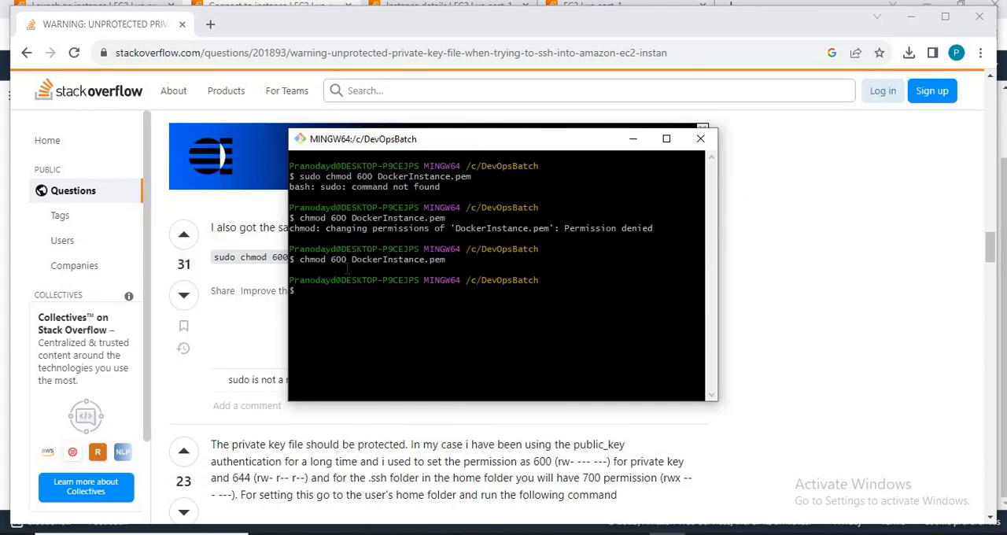
key(alt+Tab)
key(alt+Tab)
key(alt+Tab)
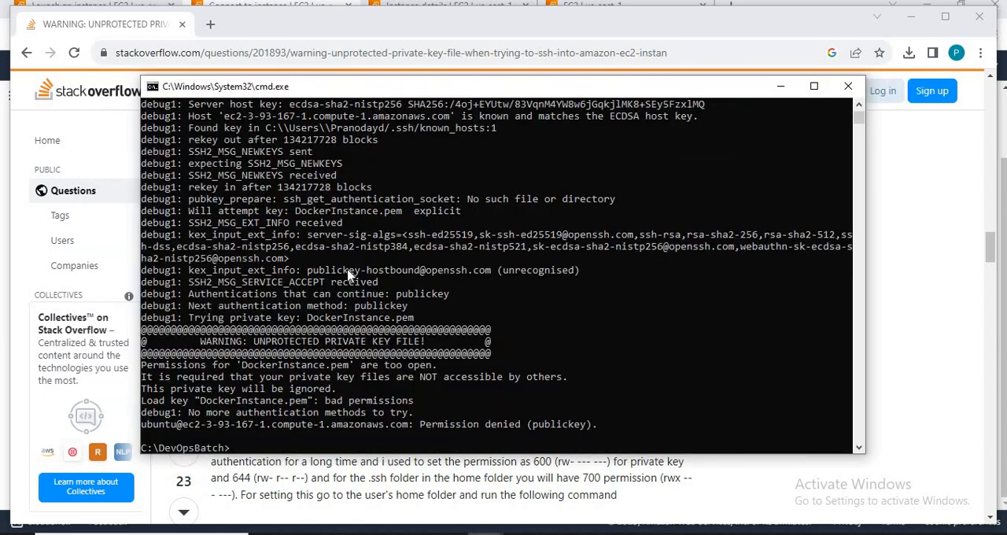
text(cls)
key(Return)
key(Up)
key(Up)
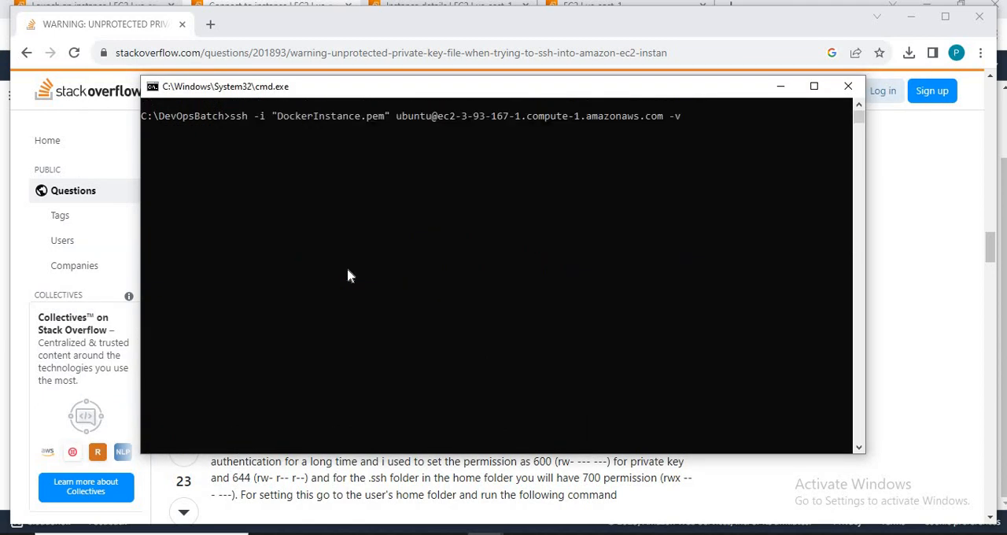
key(Return)
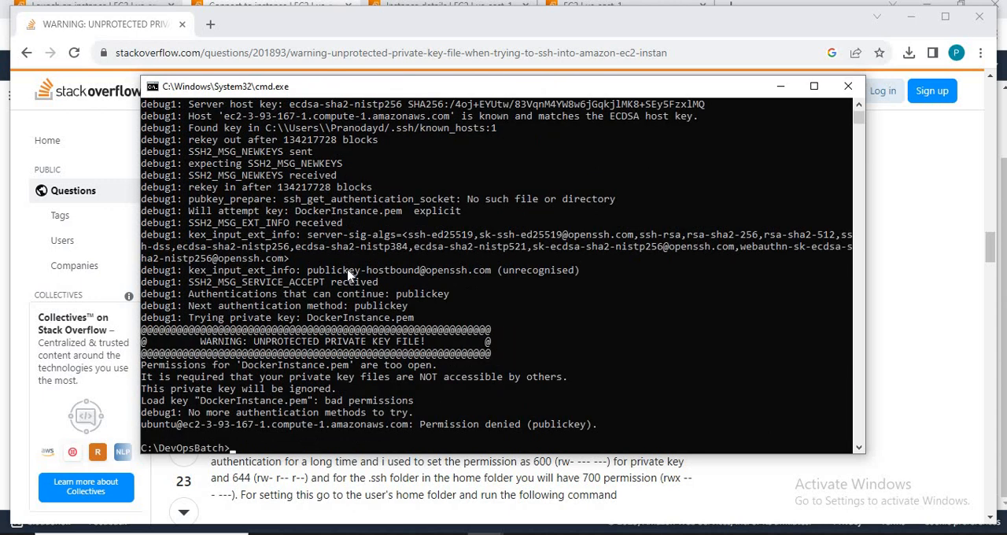
Step: Return to the Stack Overflow page and read the further answers on chmod permissions for key files
key(alt+Tab)
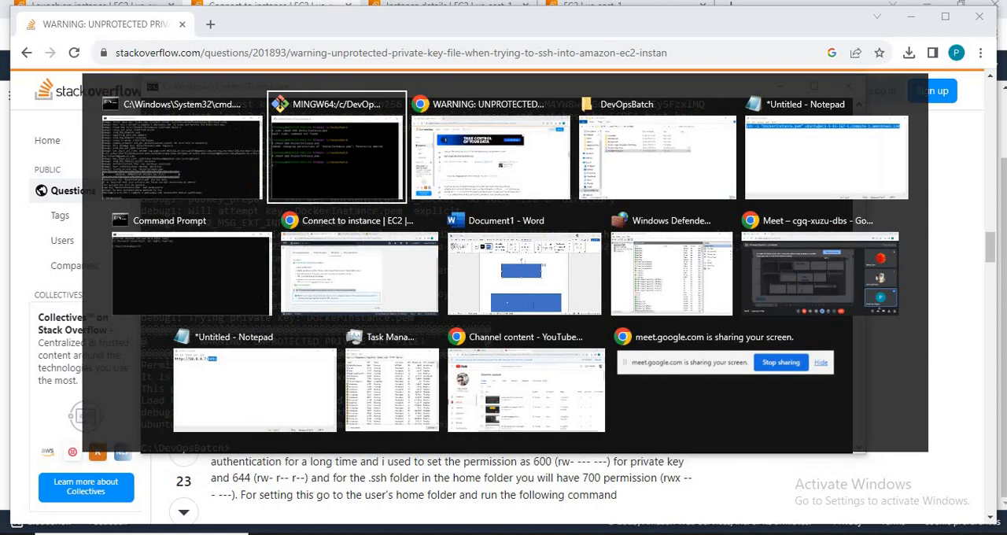
key(alt+Tab)
key(alt+Tab)
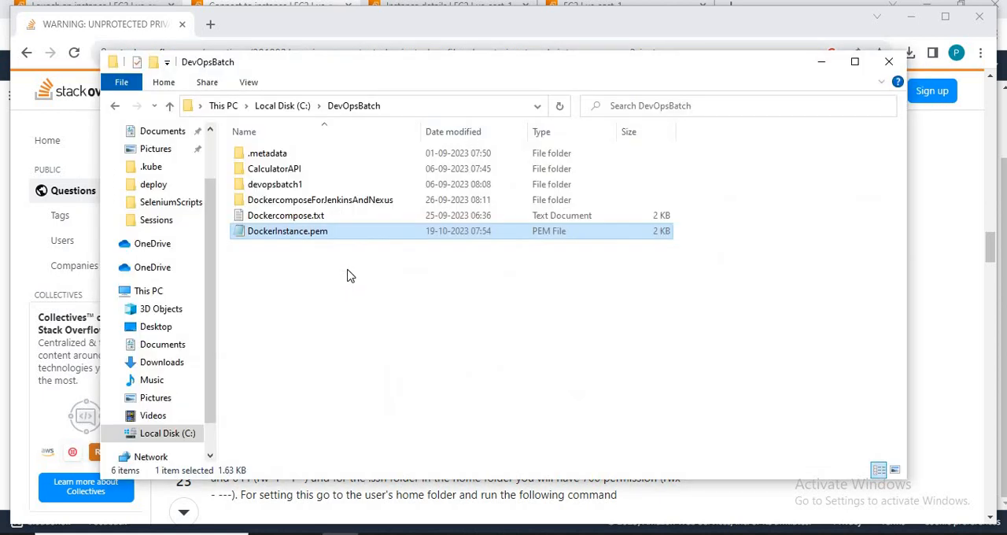
key(alt+Tab)
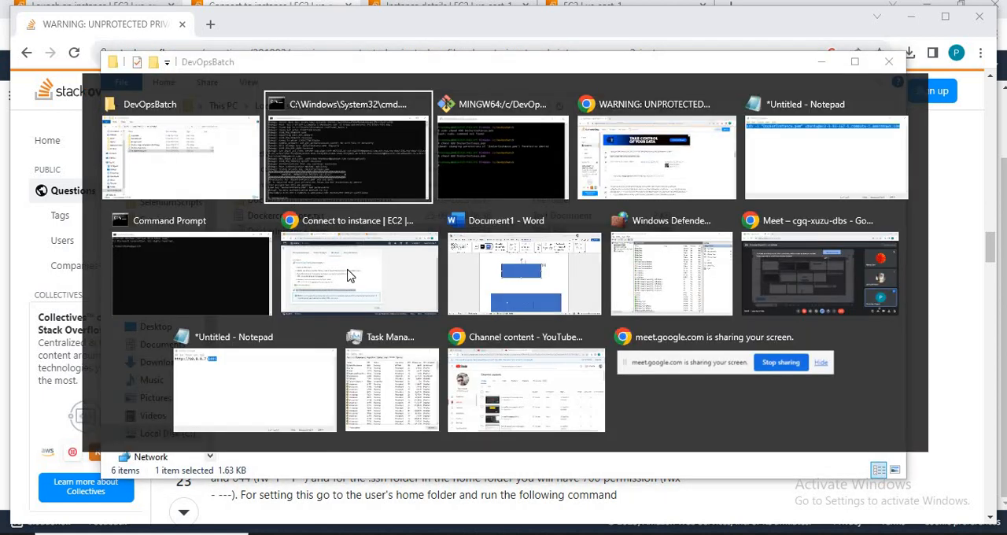
key(alt+Tab)
key(alt+Tab)
scroll(350, 275, down, 5)
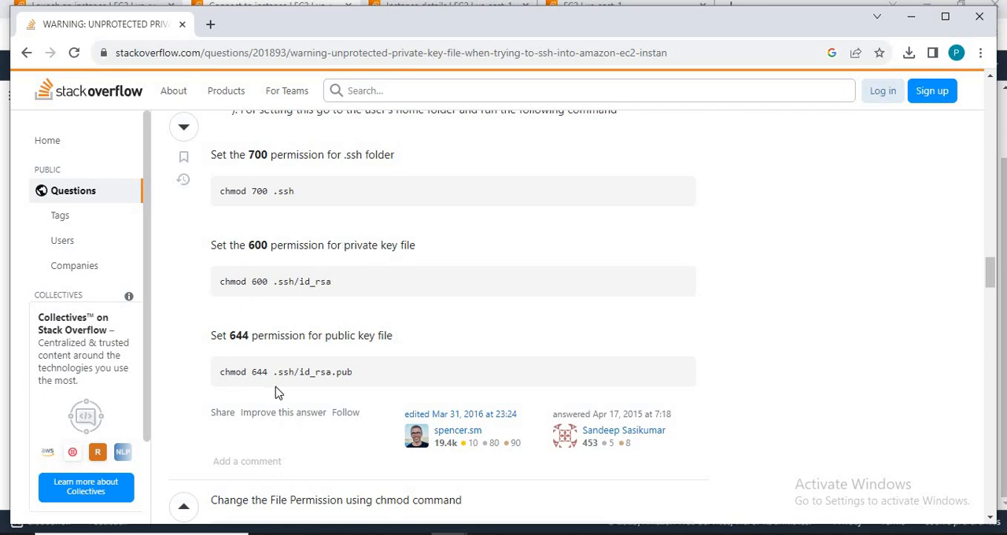
scroll(277, 392, down, 2)
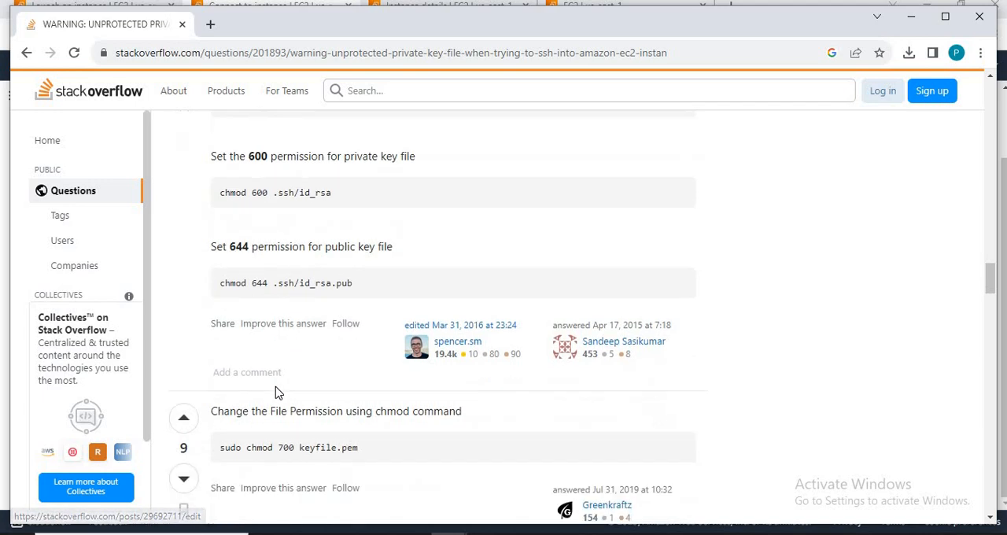
Step: Open DockerInstance.pem's advanced security settings from the DevOpsBatch folder and select the Administrators permission entry
key(alt+Tab)
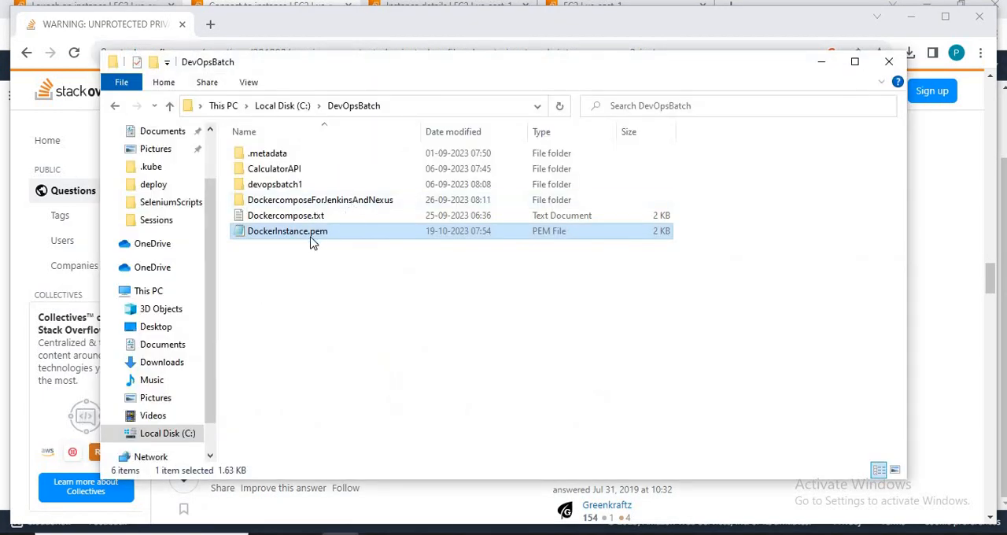
right_click(309, 232)
click(353, 489)
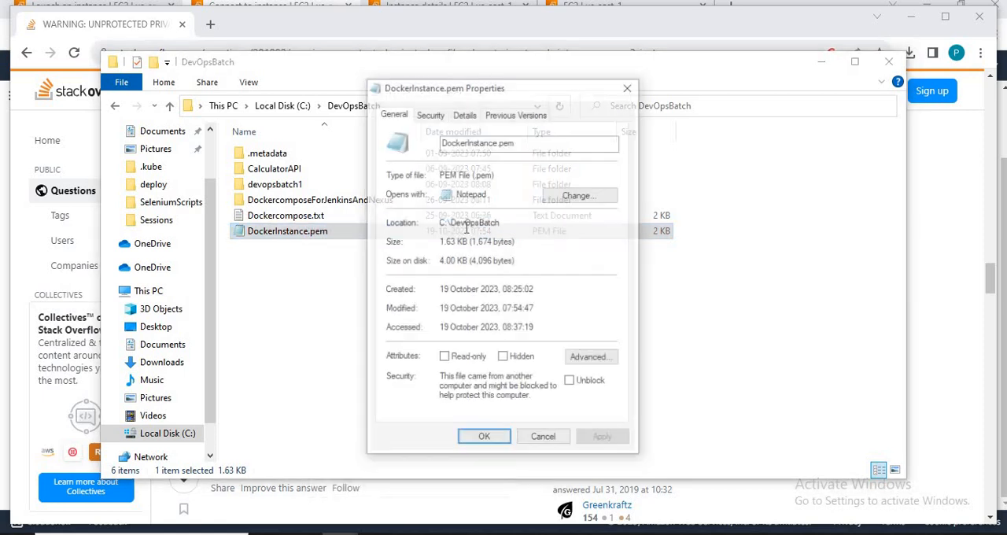
click(431, 115)
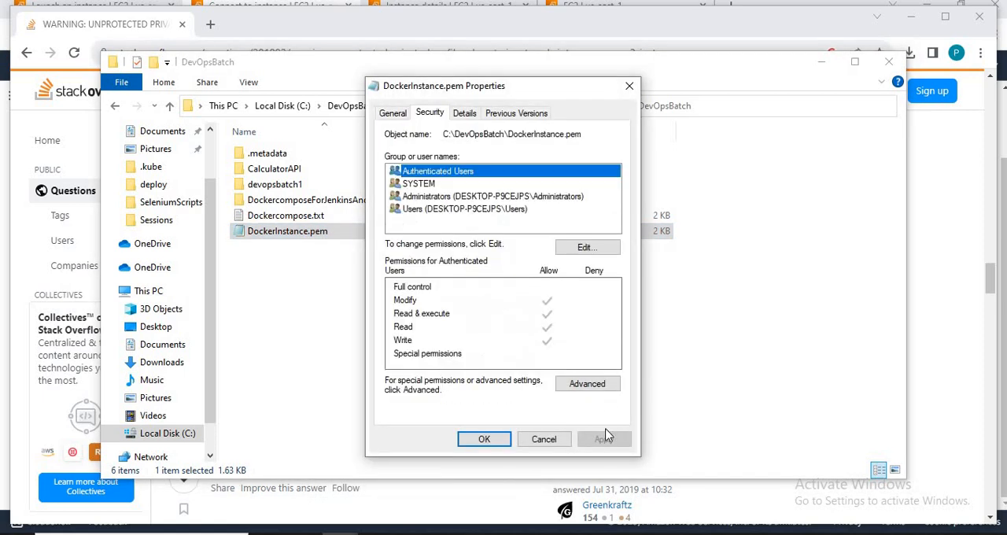
click(603, 385)
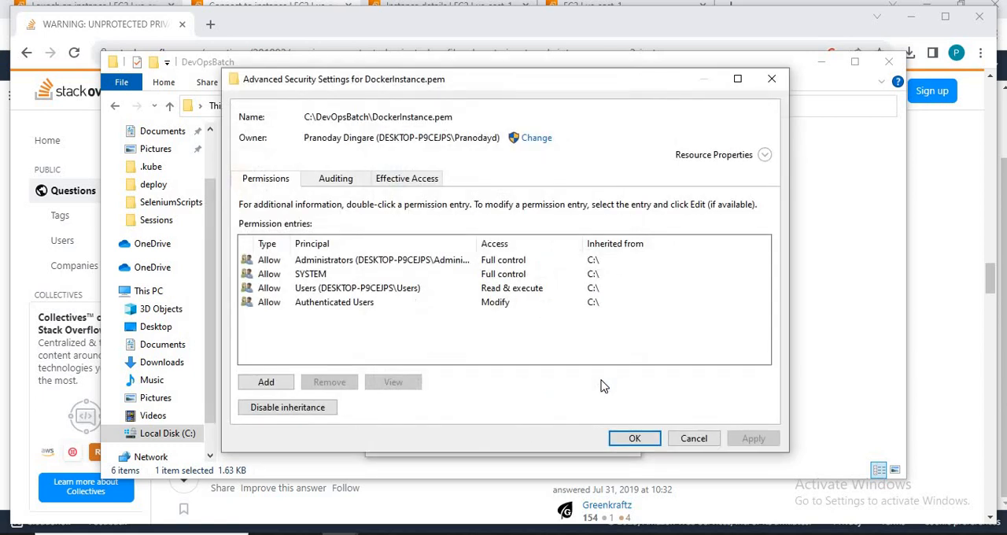
click(343, 262)
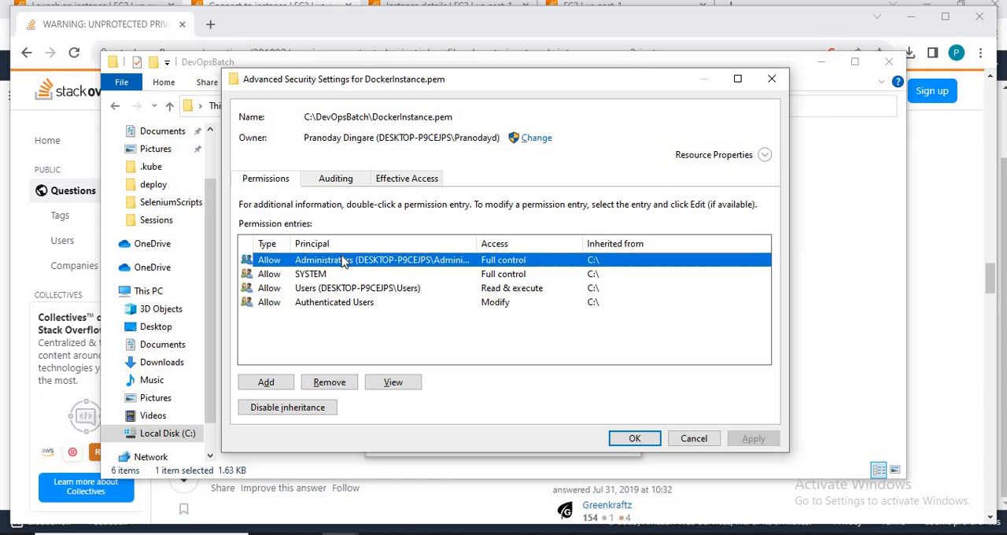
Step: Check the SSH output in the command prompt and return to DockerInstance.pem's advanced security settings
key(alt+Tab)
key(Tab)
key(Tab)
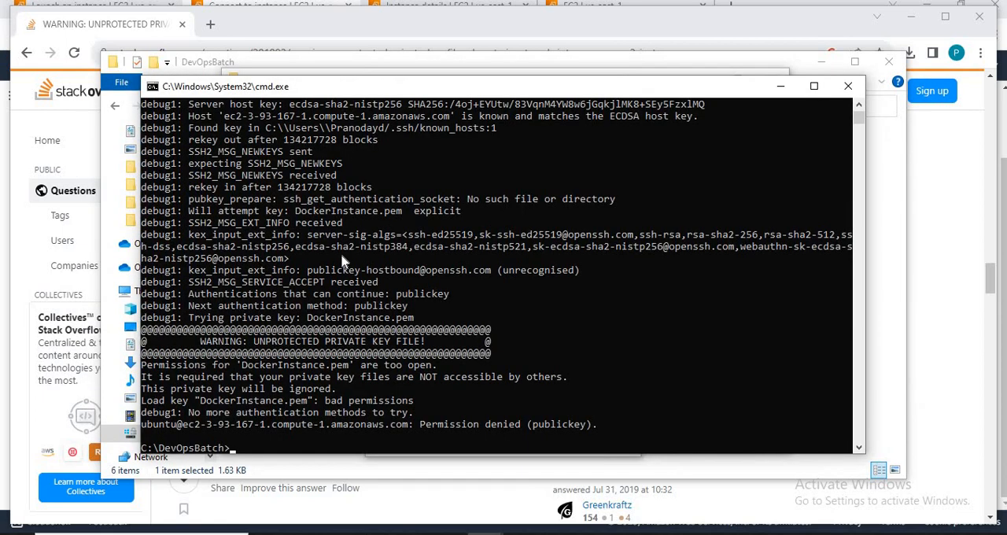
key(alt+Tab)
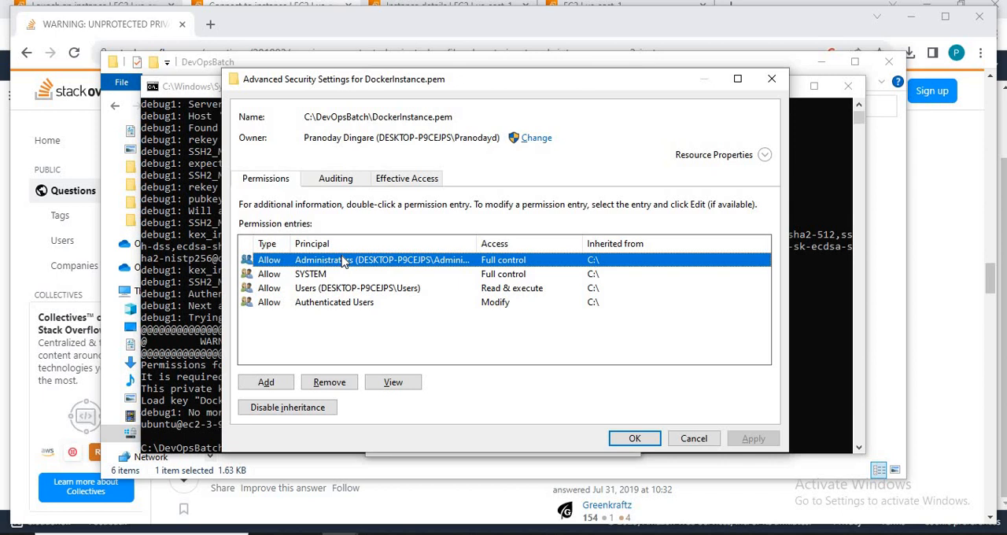
Step: Try disabling inheritance with all inherited permissions removed from DockerInstance.pem, and re-enable and apply inheritance
click(270, 410)
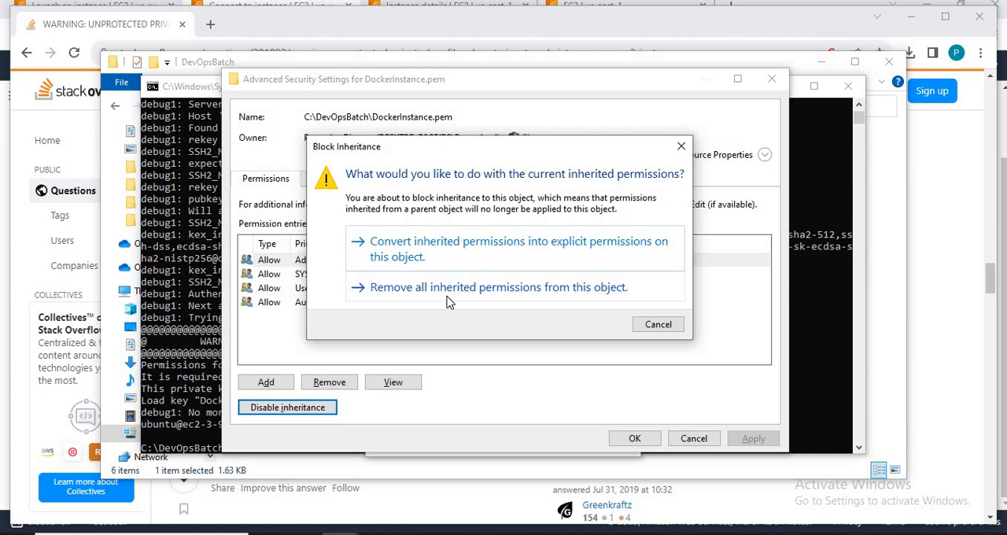
click(450, 288)
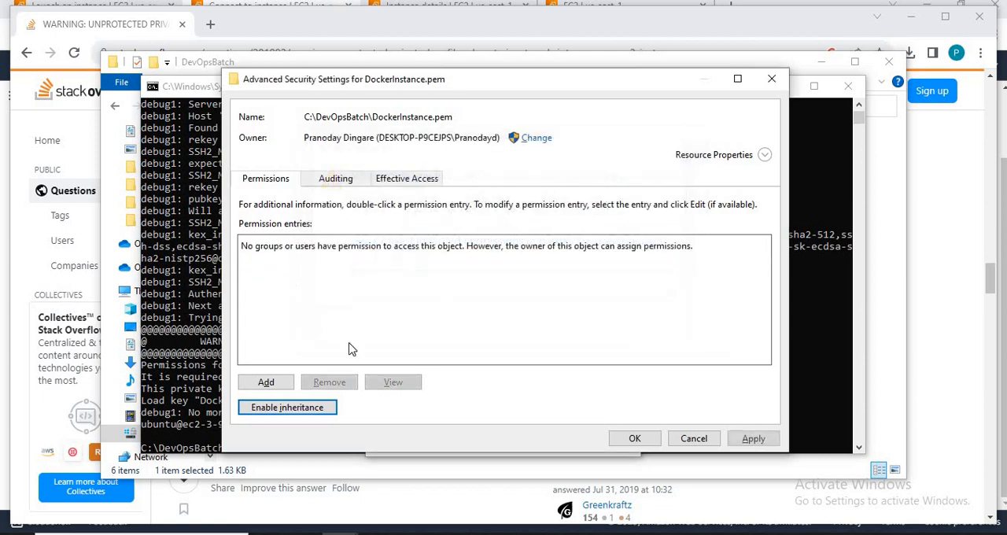
click(267, 382)
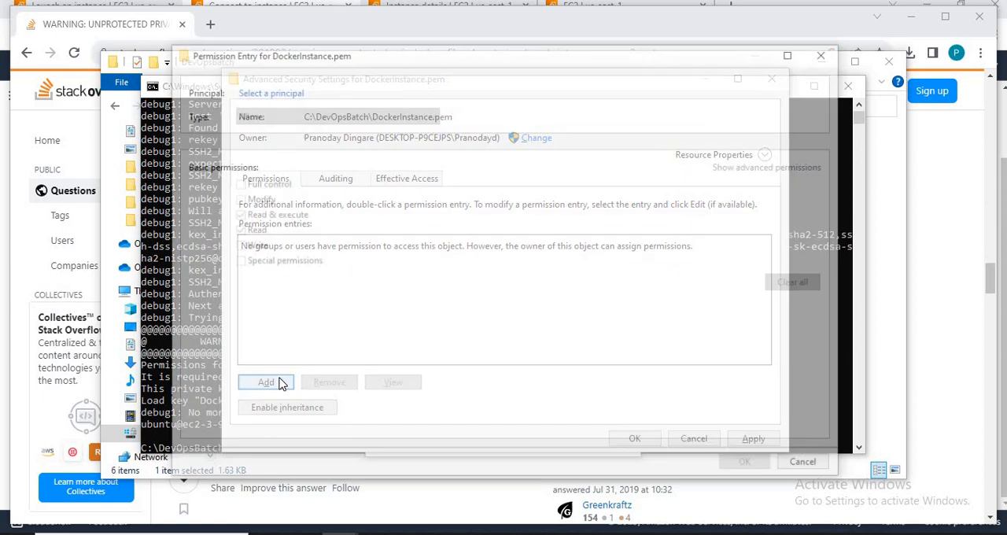
click(806, 466)
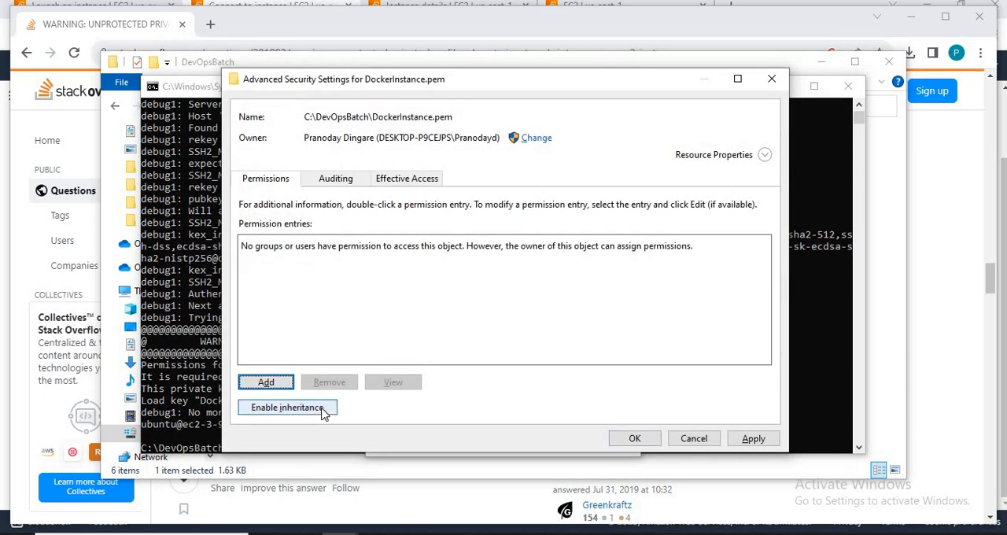
click(323, 412)
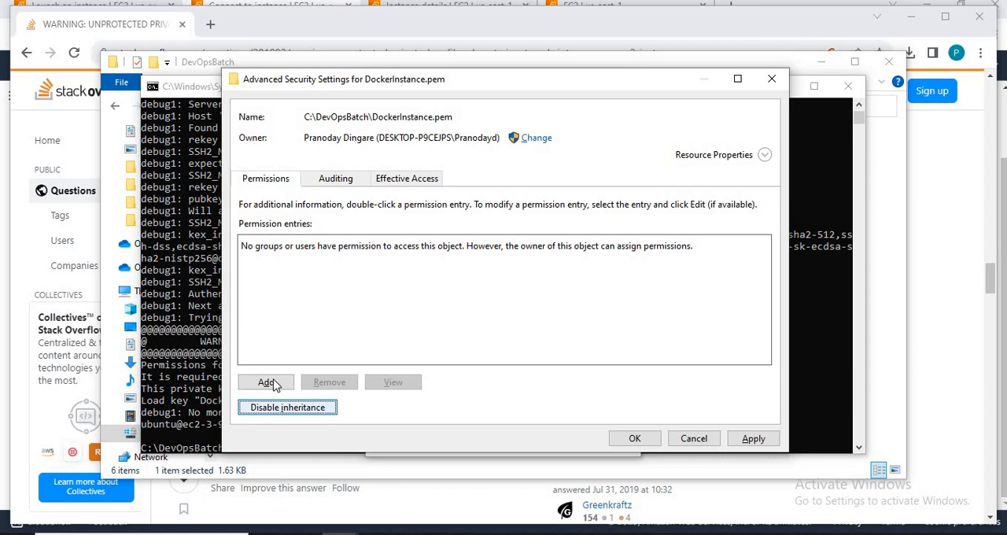
click(767, 439)
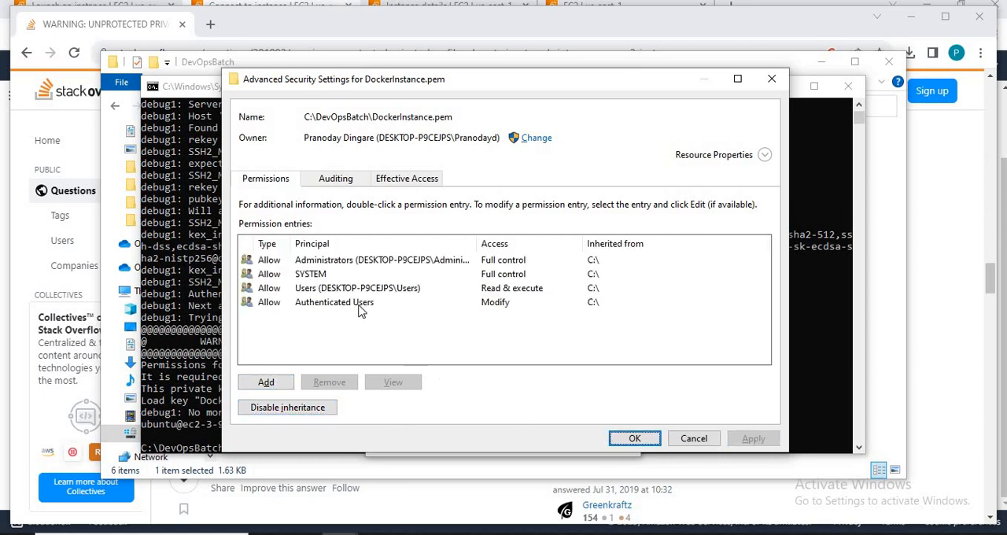
Step: Try to remove the inherited Authenticated Users entry from DockerInstance.pem and cancel the advanced security settings
click(321, 268)
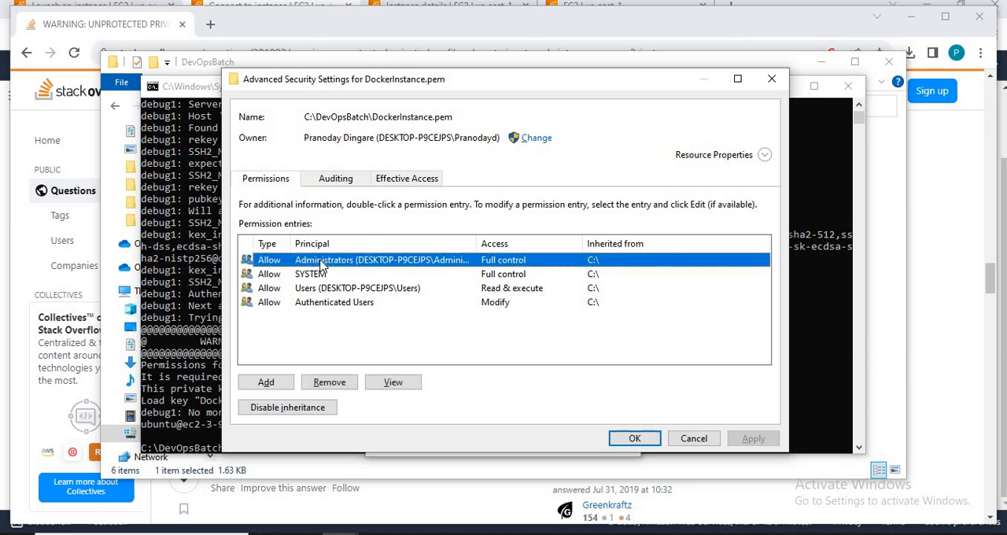
click(321, 303)
click(331, 382)
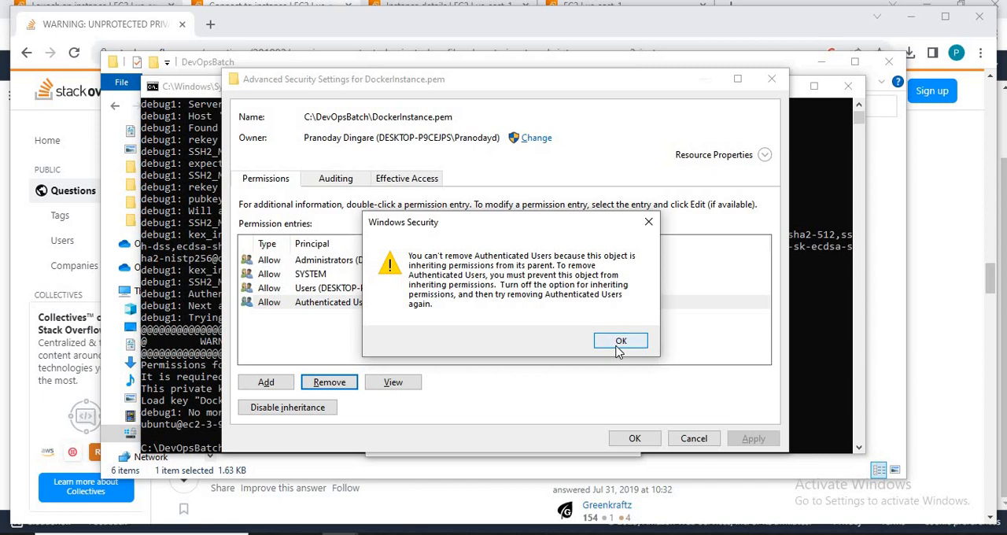
click(616, 343)
click(696, 438)
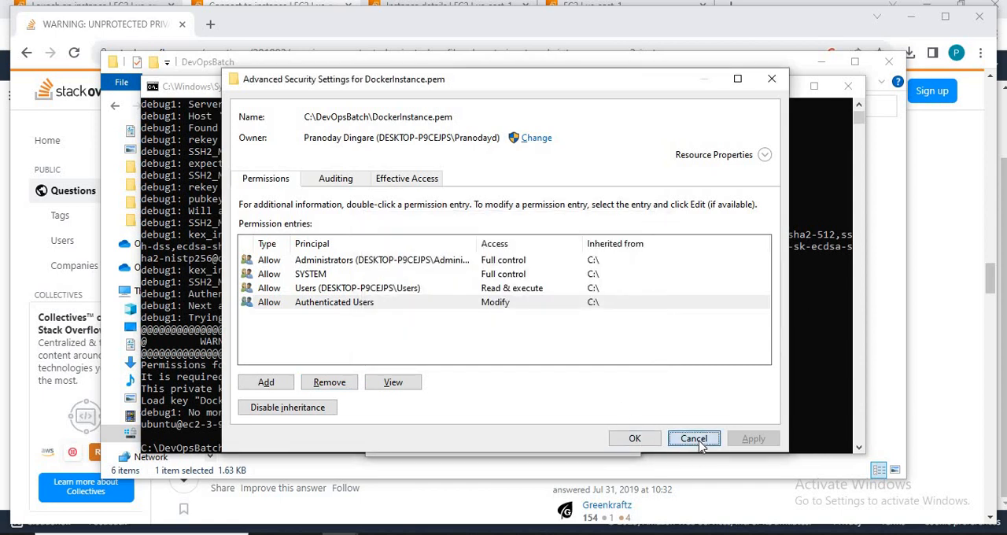
click(599, 384)
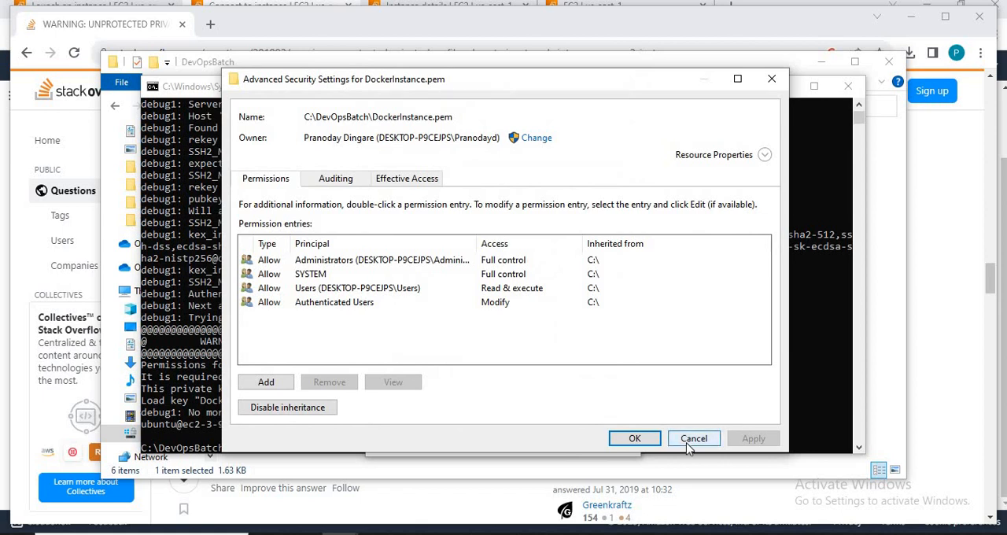
click(690, 441)
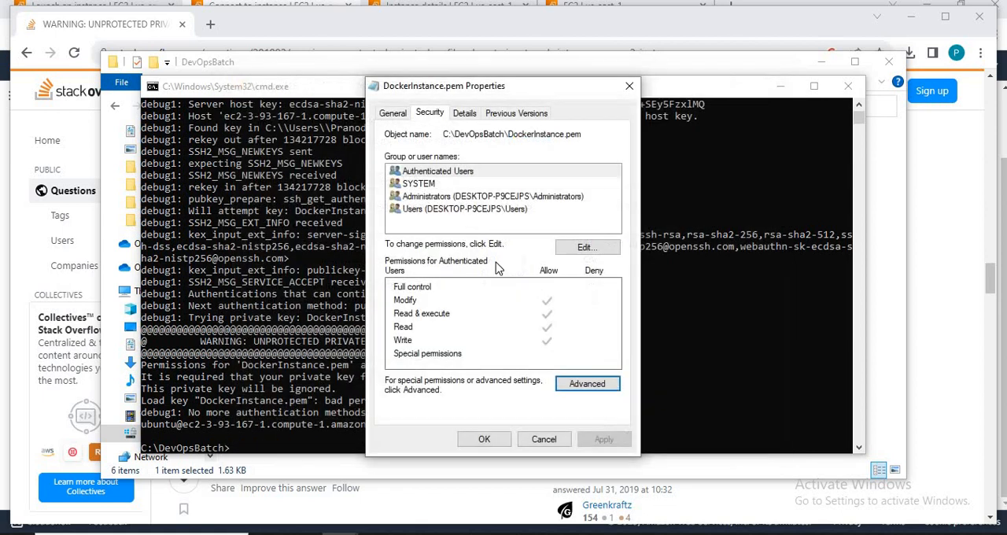
Step: Disable inheritance on DockerInstance.pem, removing all inherited permissions, and apply it despite denying all users access
click(599, 392)
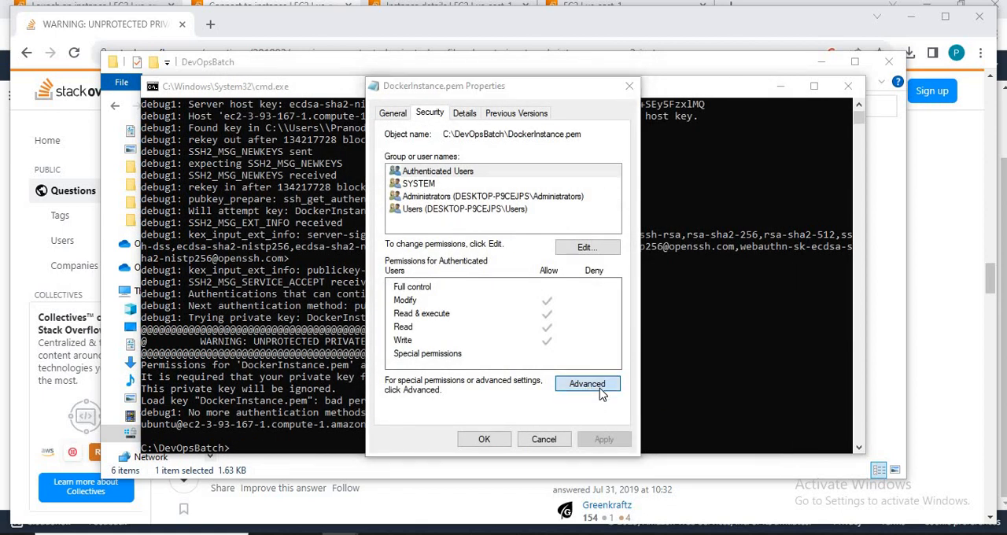
click(296, 408)
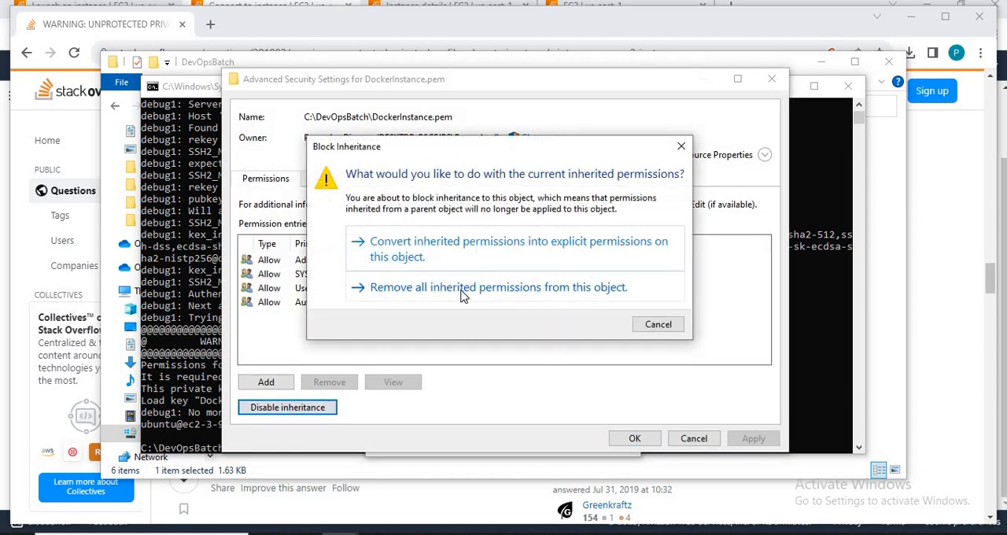
click(463, 289)
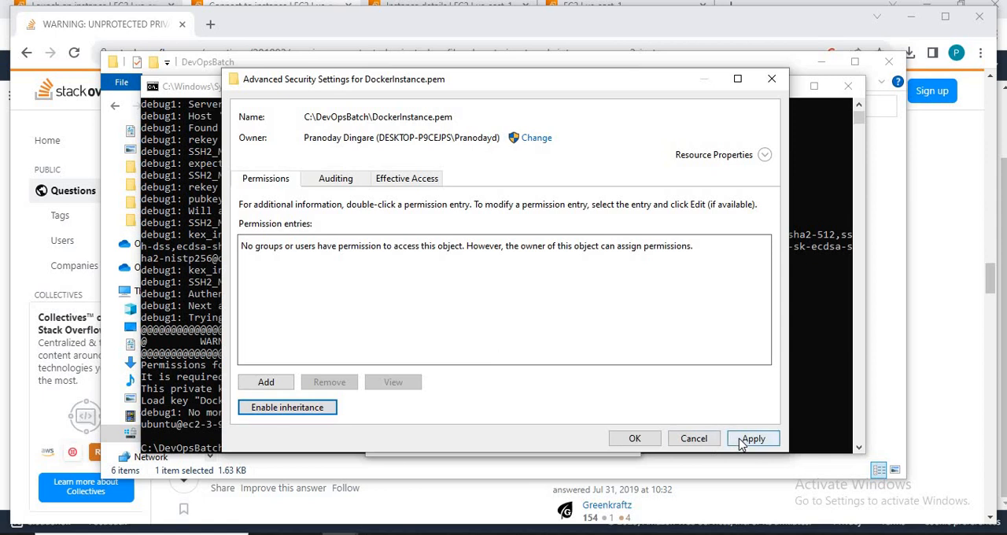
click(743, 442)
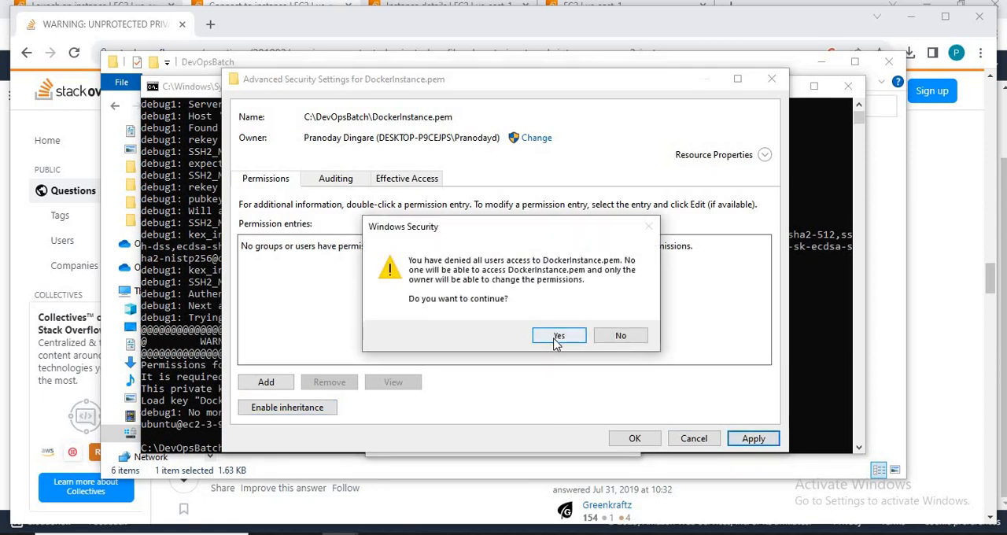
click(558, 336)
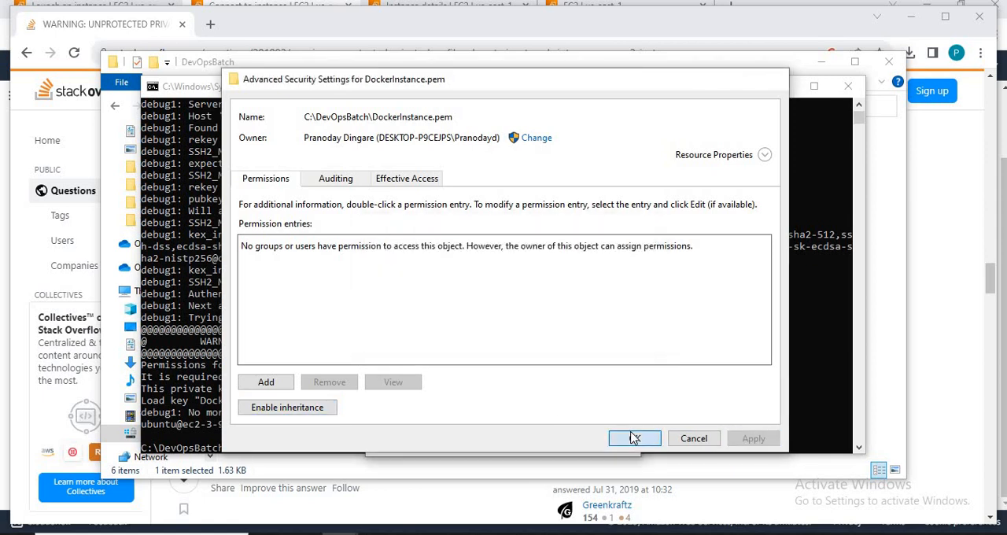
click(634, 438)
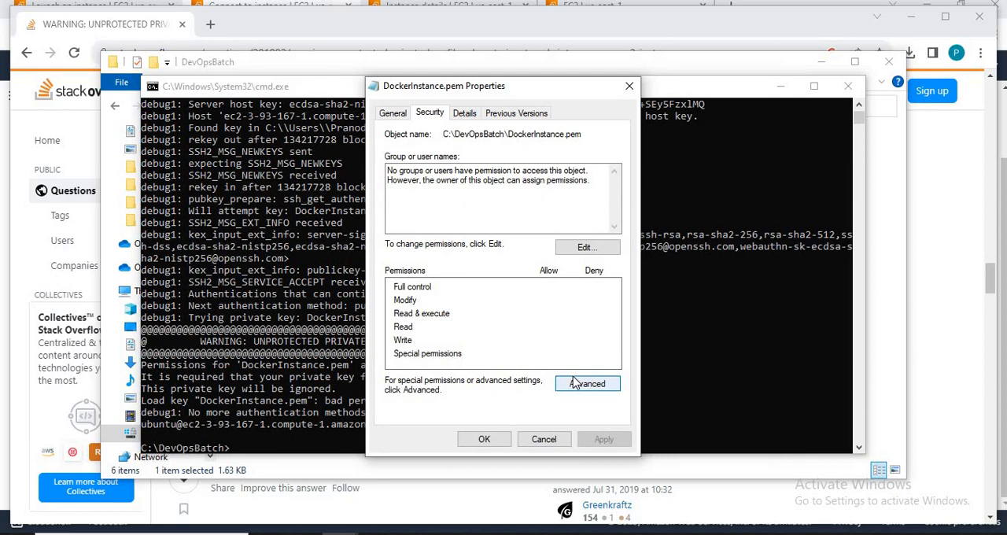
Step: Add SYSTEM to DockerInstance.pem's permissions and allow it Full control
click(564, 246)
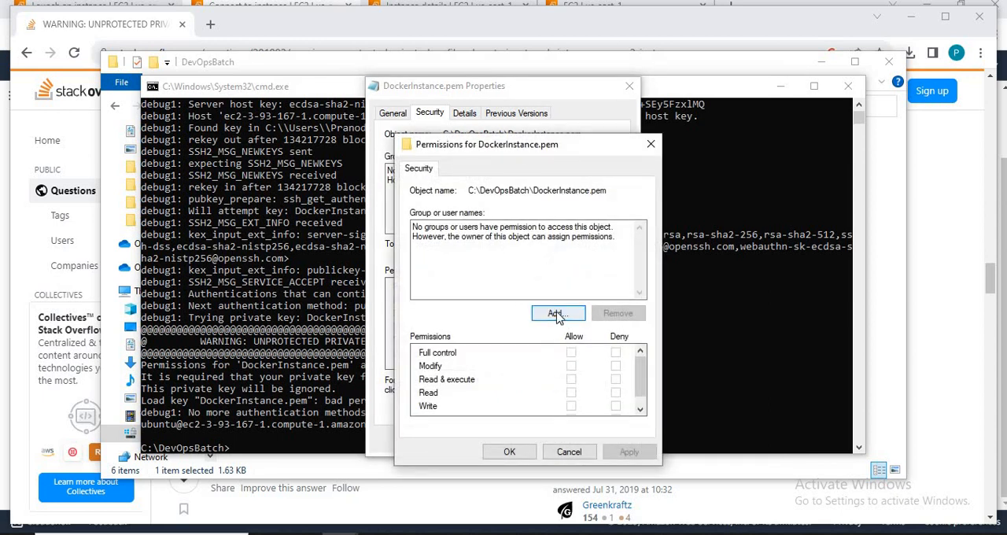
click(556, 313)
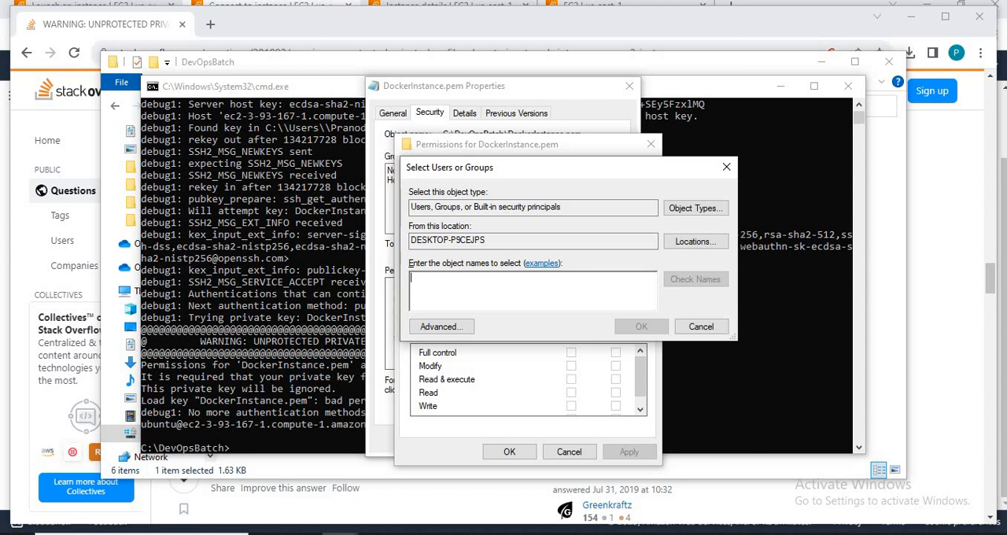
text(SYSTEM)
key(Tab)
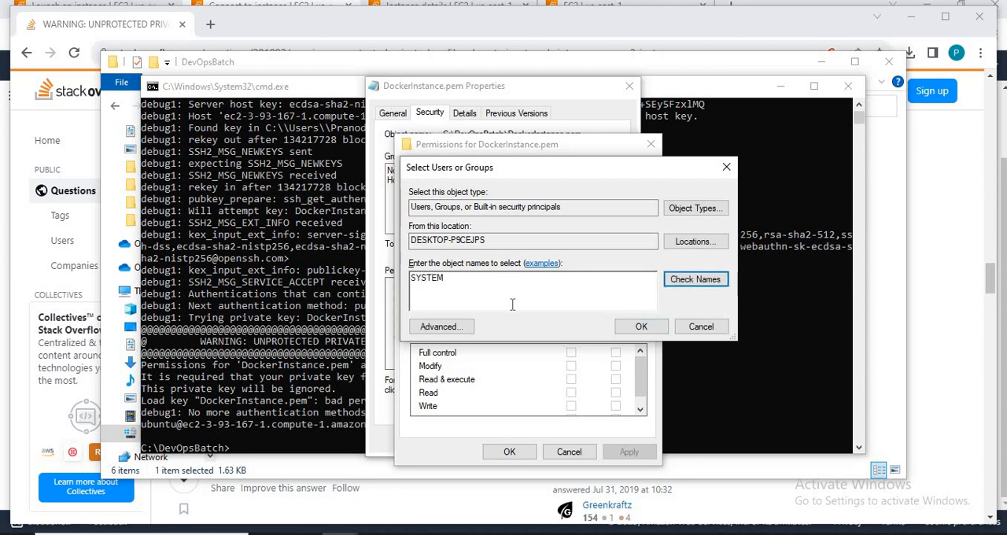
key(Return)
click(639, 327)
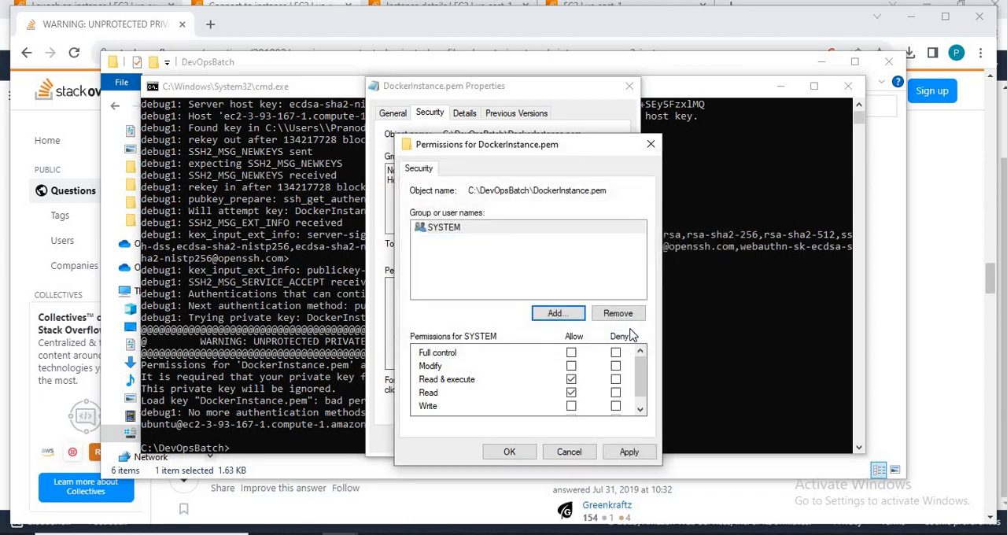
click(572, 355)
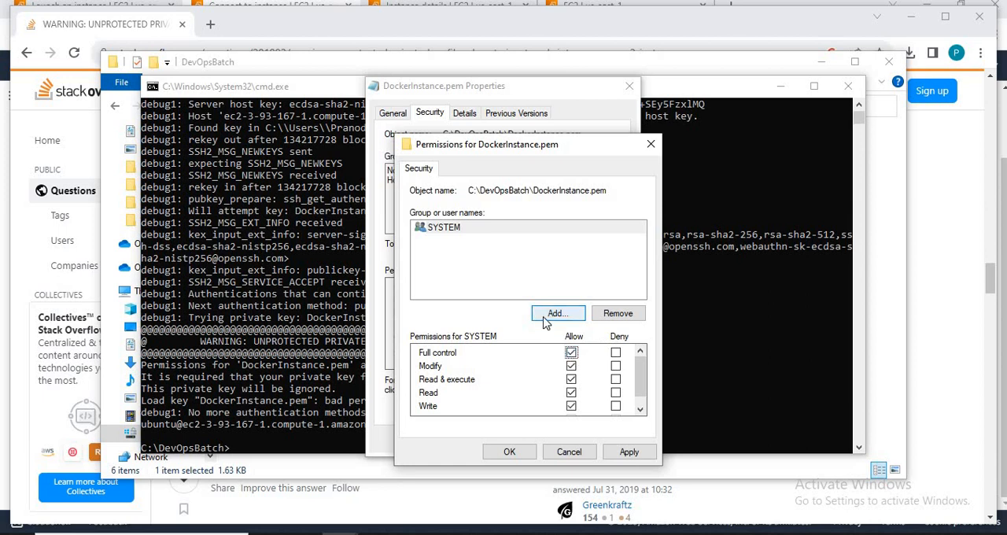
Step: Add the local admin account to DockerInstance.pem's permissions with Full control allowed, apply the changes and close the file's properties
click(544, 318)
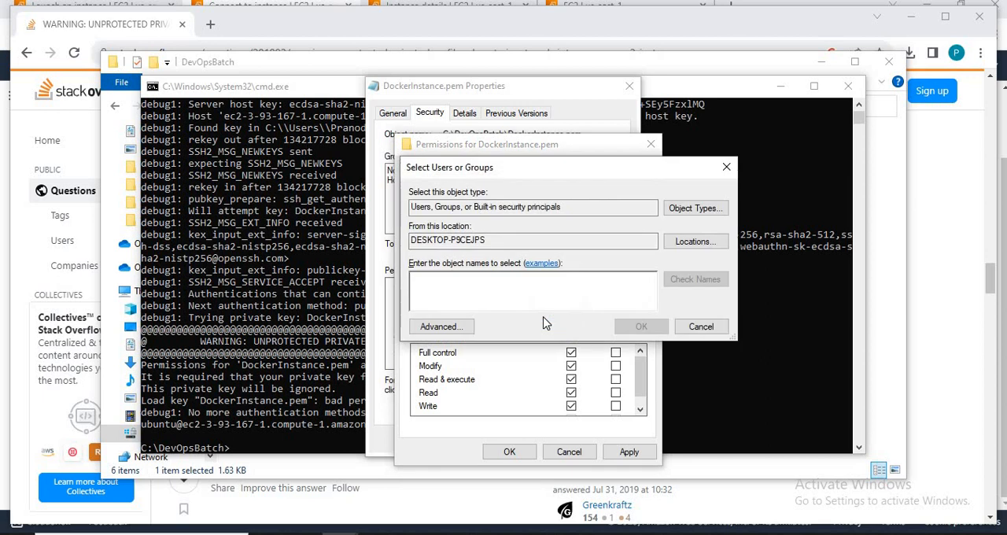
text(ADMIN)
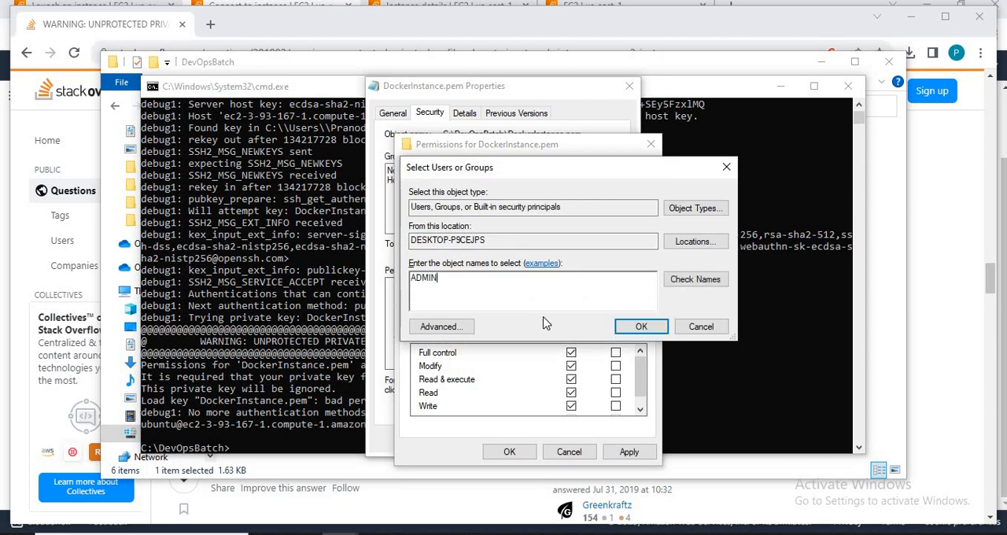
key(Return)
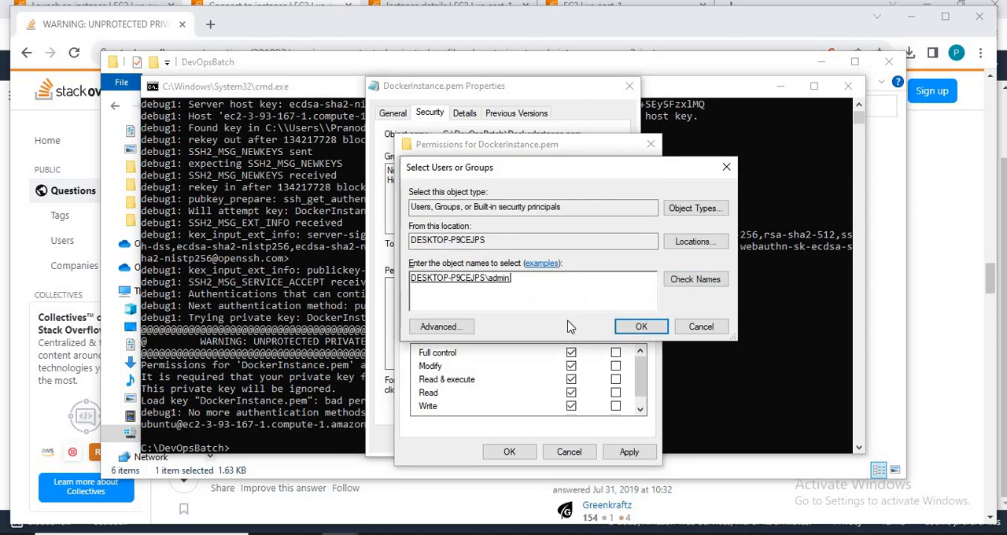
click(639, 327)
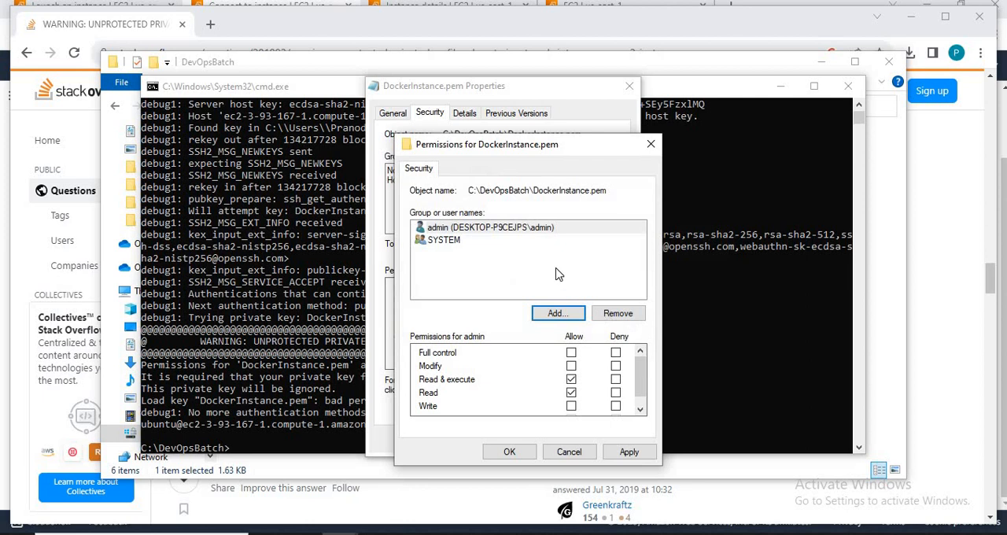
click(570, 353)
click(629, 451)
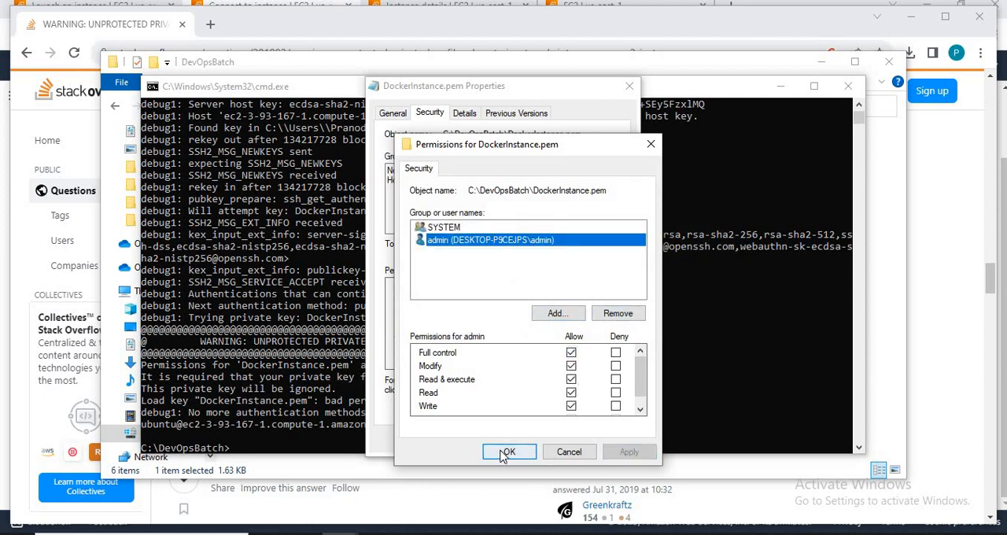
click(524, 453)
click(483, 440)
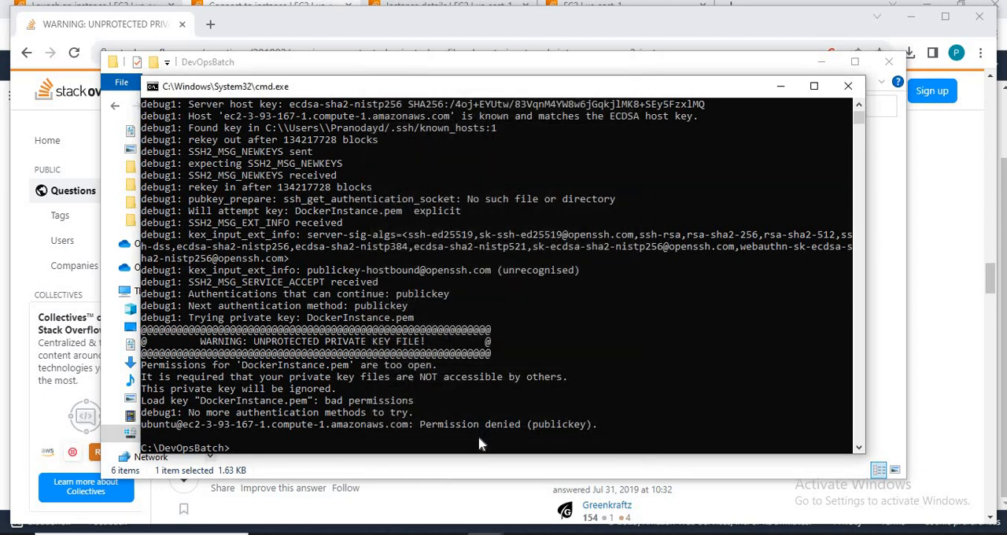
Step: Open Windows Services and look through the services starting with S for an SSH entry
key(super)
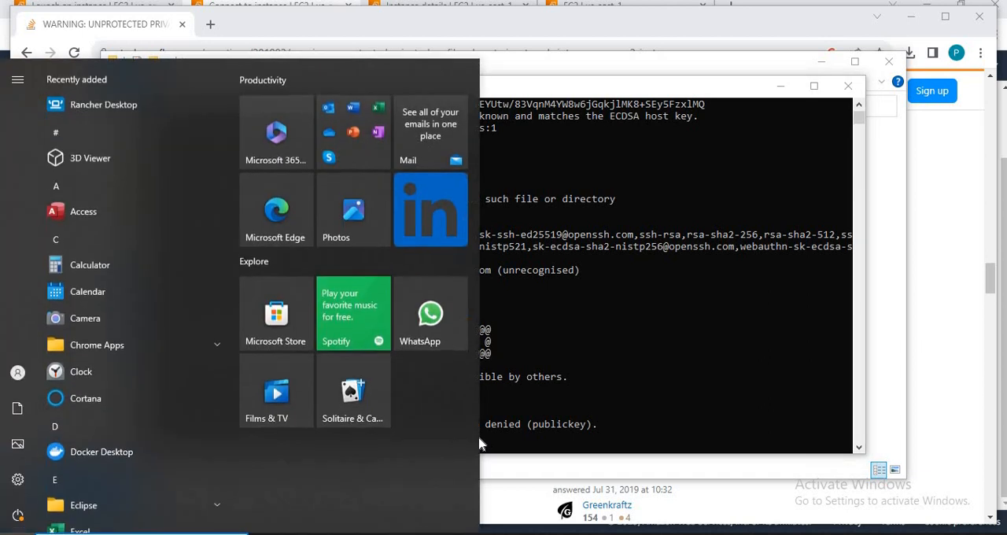
text(servi)
key(Escape)
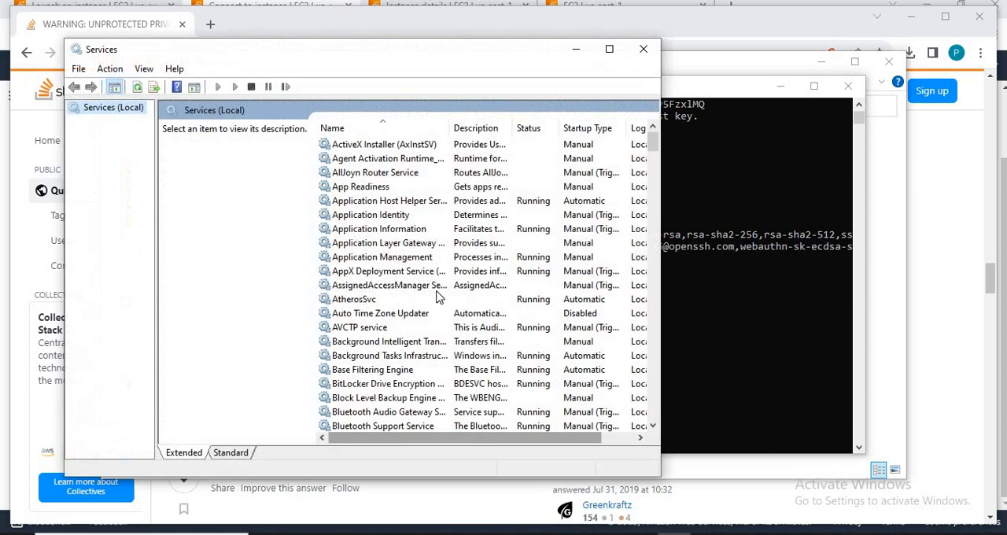
click(394, 216)
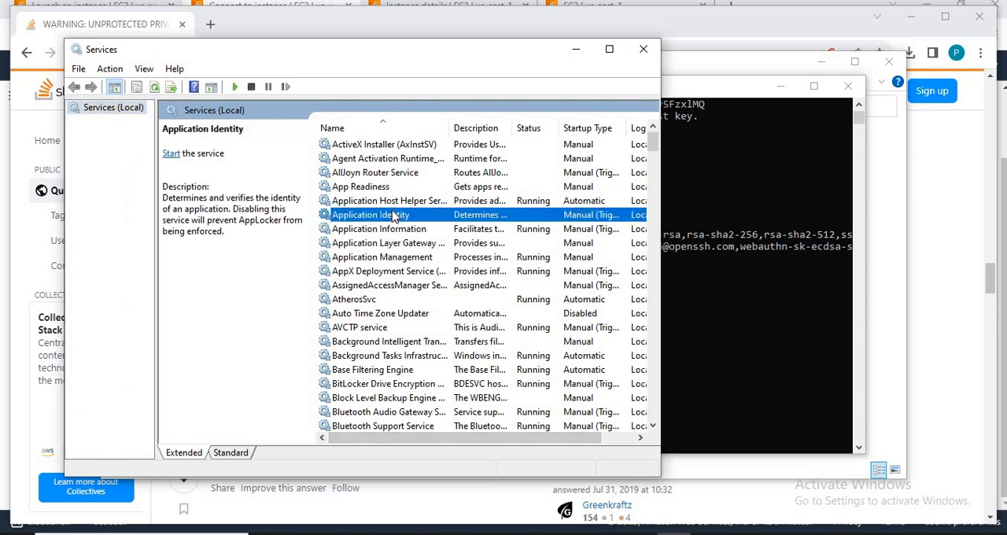
key(s)
key(Down)
key(Down)
key(Down)
key(Down)
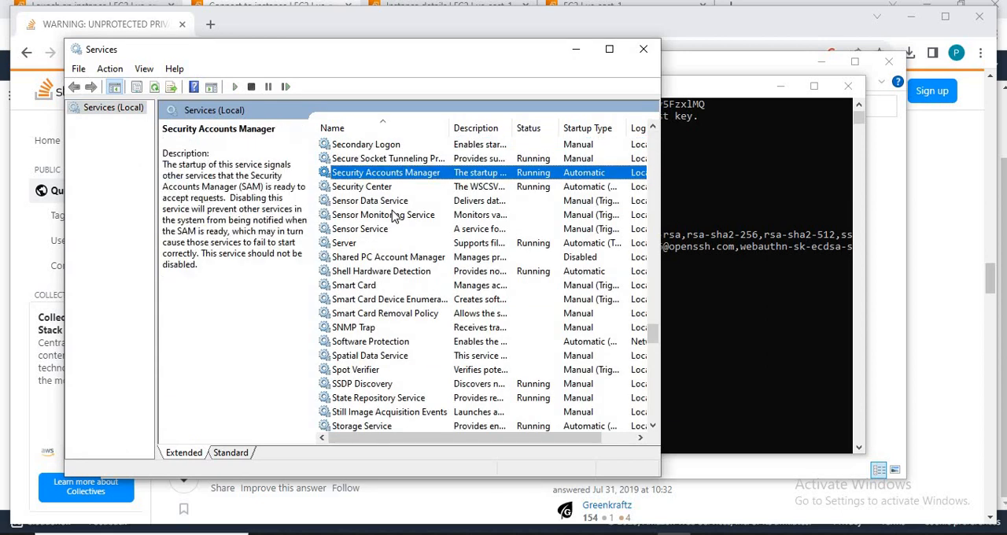
key(Down)
key(Down)
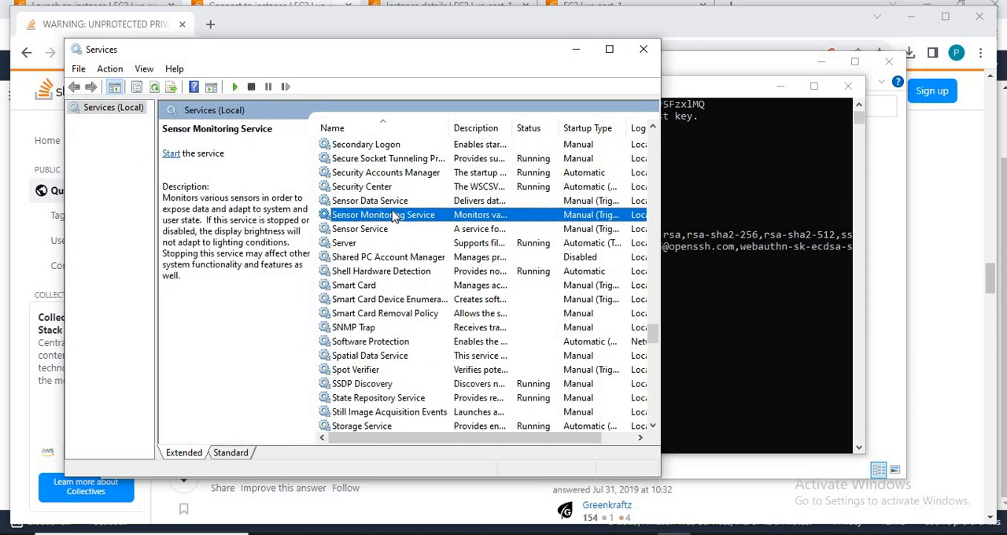
key(Down)
key(Down)
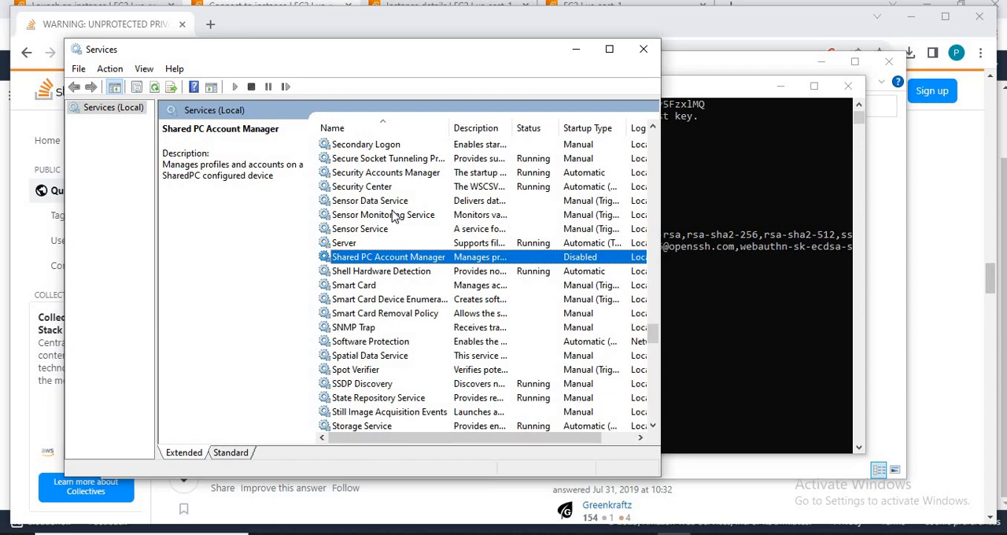
Step: Find the OpenSSH Authentication Agent service and view the actions available for it
key(o)
key(p)
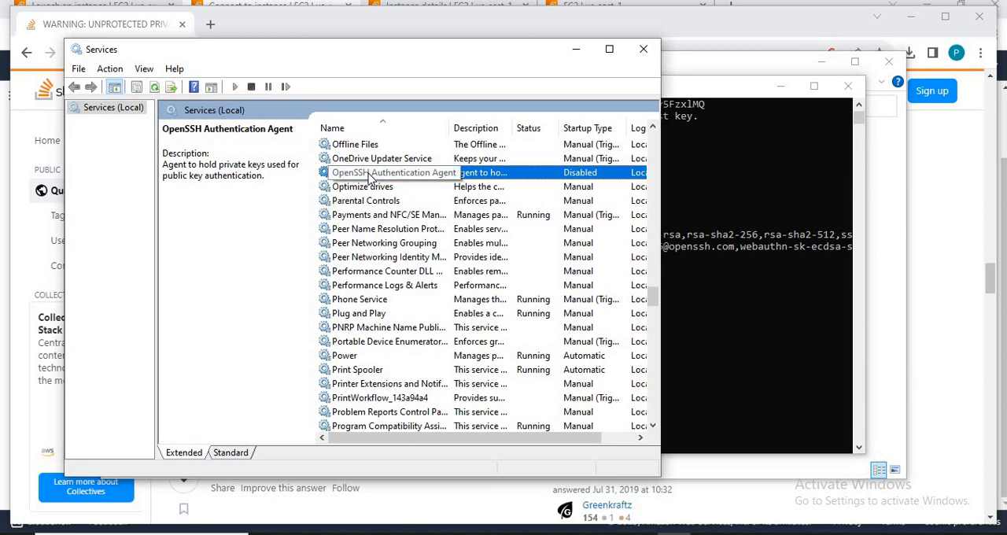
key(o)
key(o)
key(o)
key(o)
right_click(368, 179)
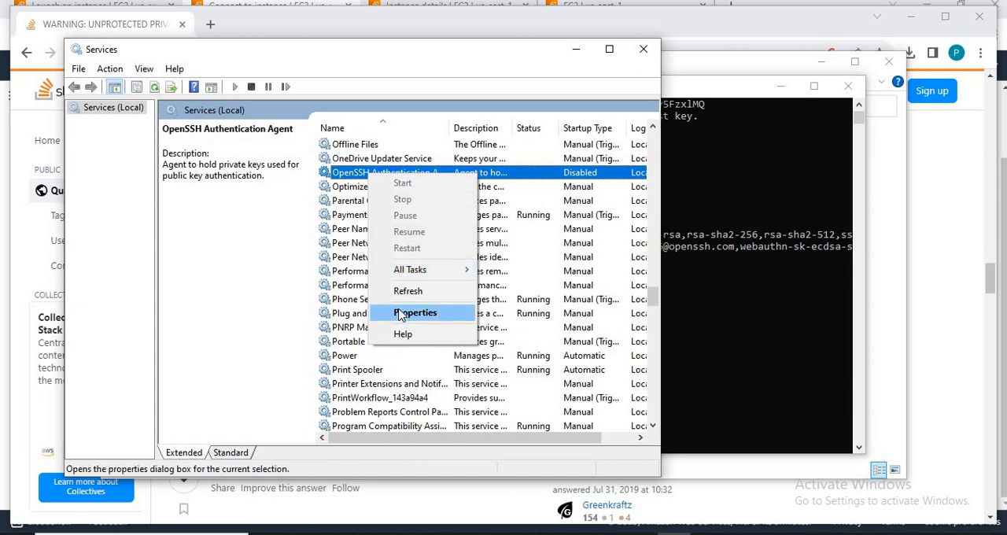
Step: Rerun the previous SSH connection command in the C:\DevOpsBatch command prompt and close that prompt
click(787, 361)
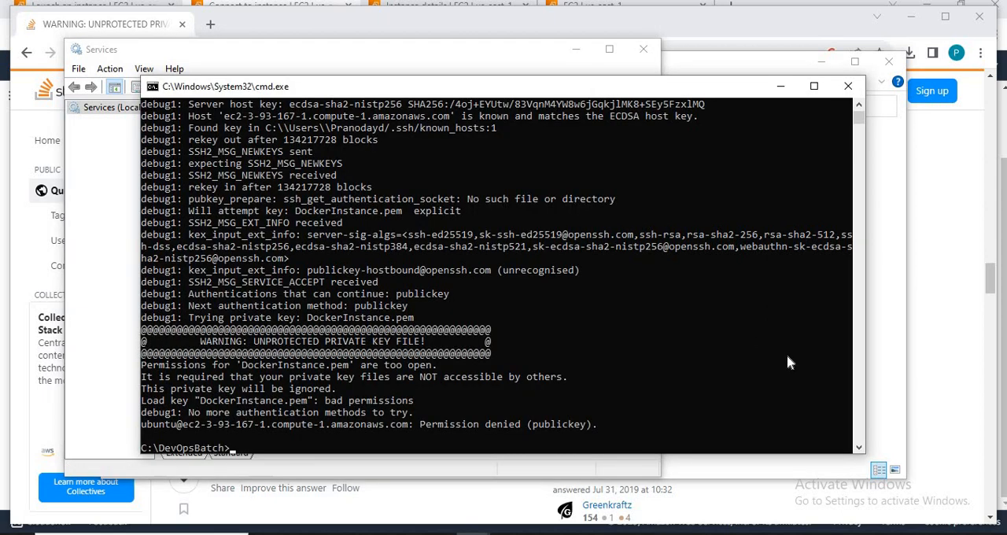
key(Up)
key(Return)
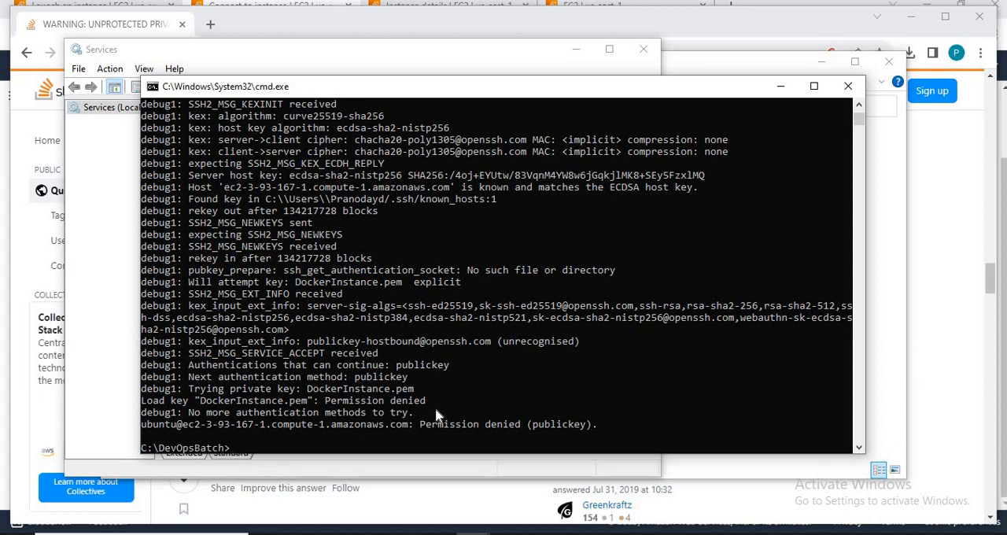
click(852, 89)
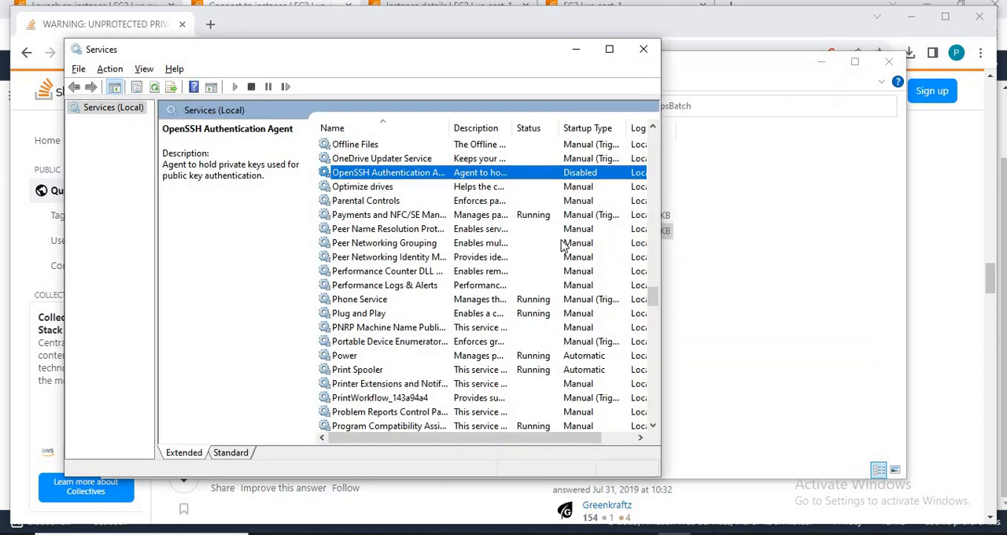
Step: Switch to the DevOpsBatch folder in File Explorer and open a new command prompt at C:\DevOpsBatch
key(alt+Tab)
key(alt+Tab)
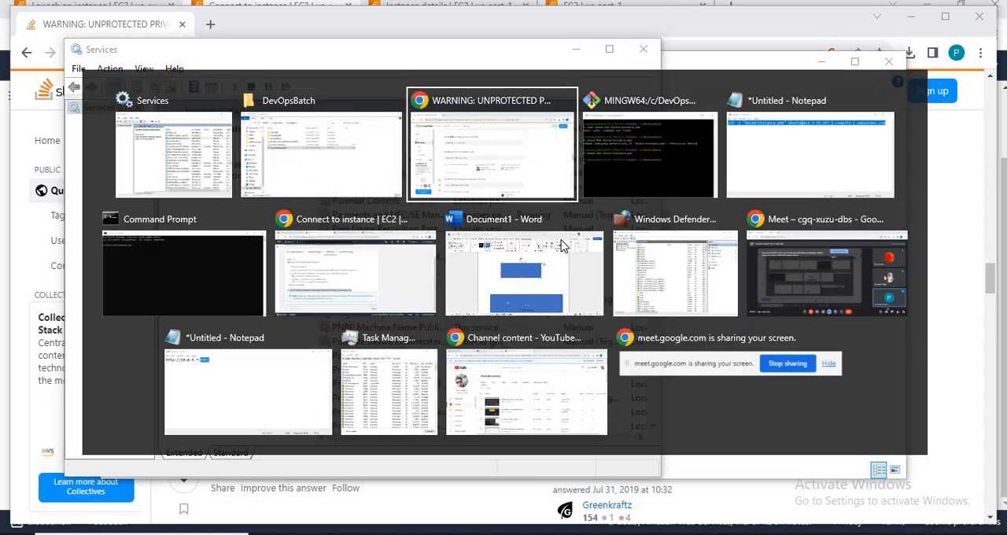
click(358, 169)
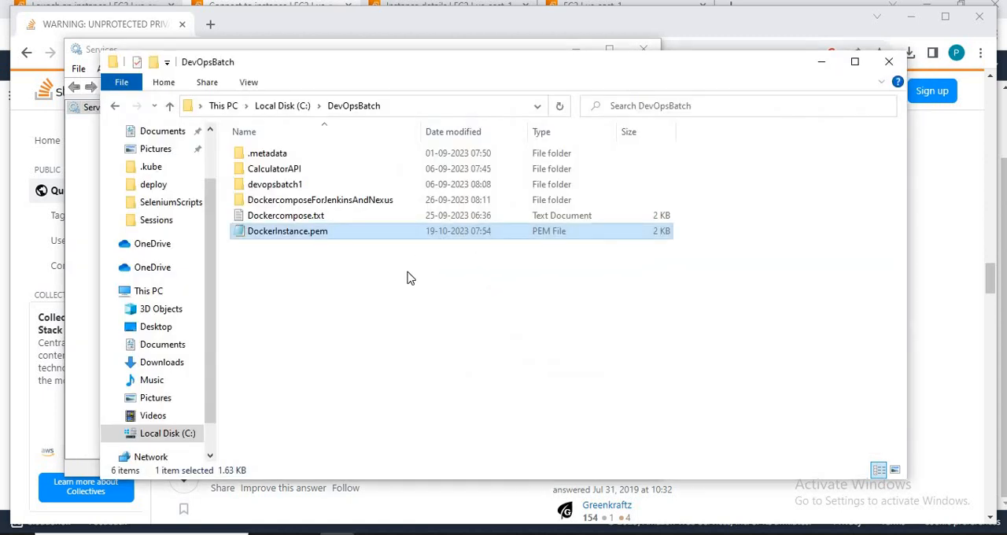
click(409, 277)
right_click(408, 277)
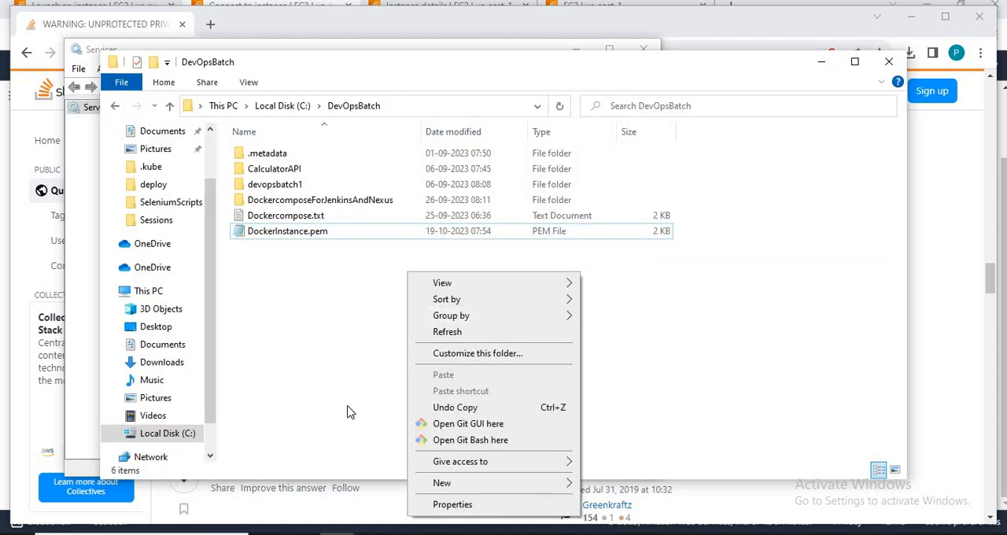
click(355, 351)
click(409, 109)
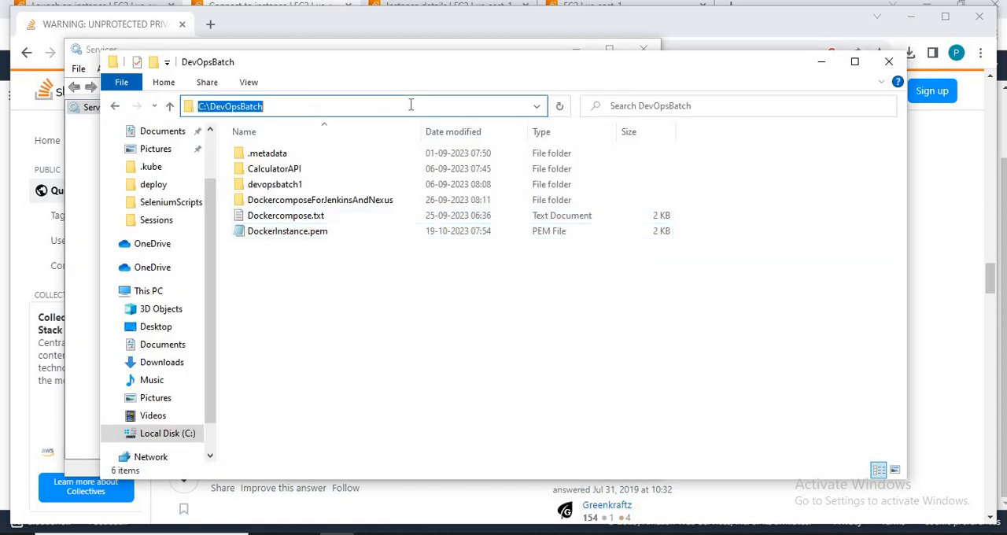
text(cmd)
key(Return)
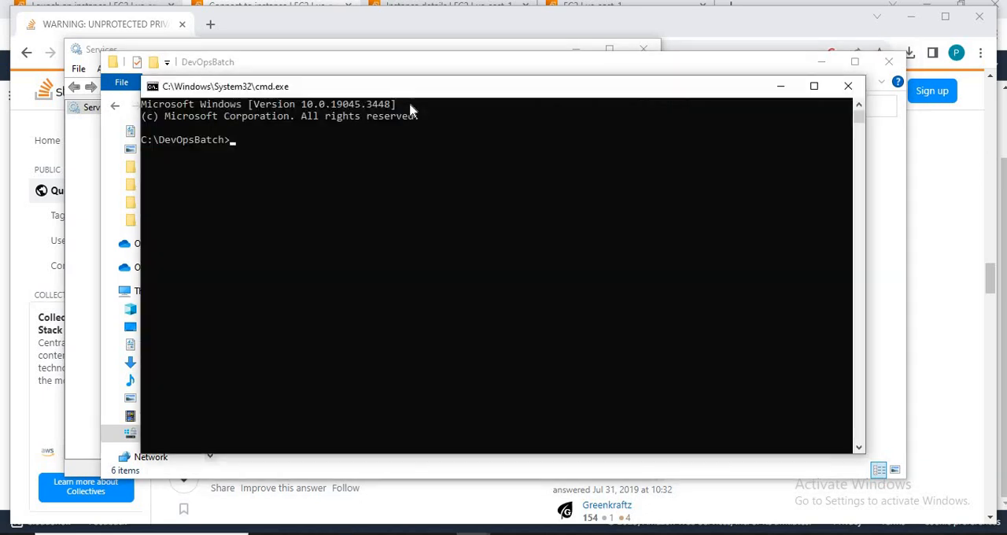
Step: Switch to the EC2 connection page in Chrome and copy the command chmod 400 DockerInstance.pem
key(alt+Tab)
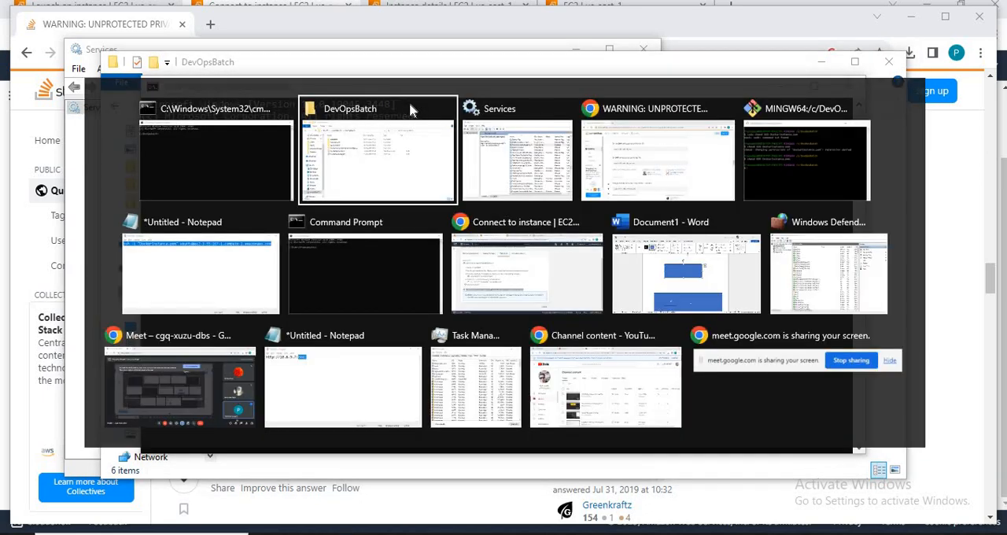
key(alt+Tab)
key(alt+Tab)
key(alt+Tab)
key(alt+Tab)
key(alt+Tab)
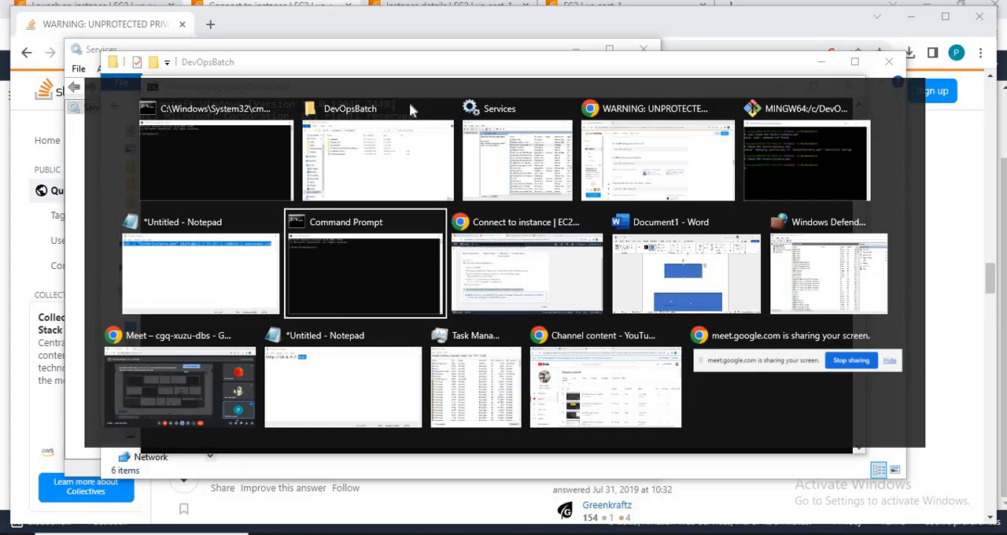
key(alt+Tab)
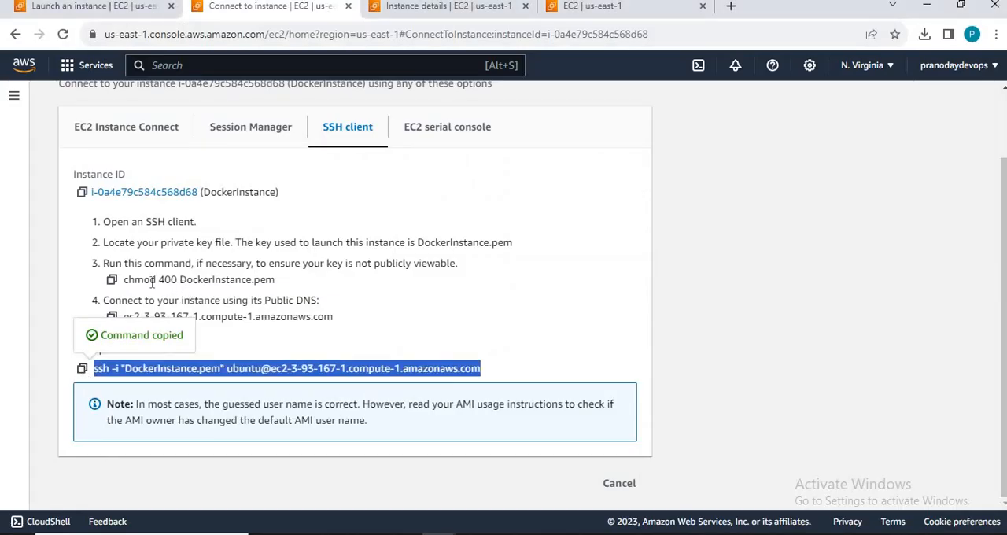
drag(143, 279, 127, 280)
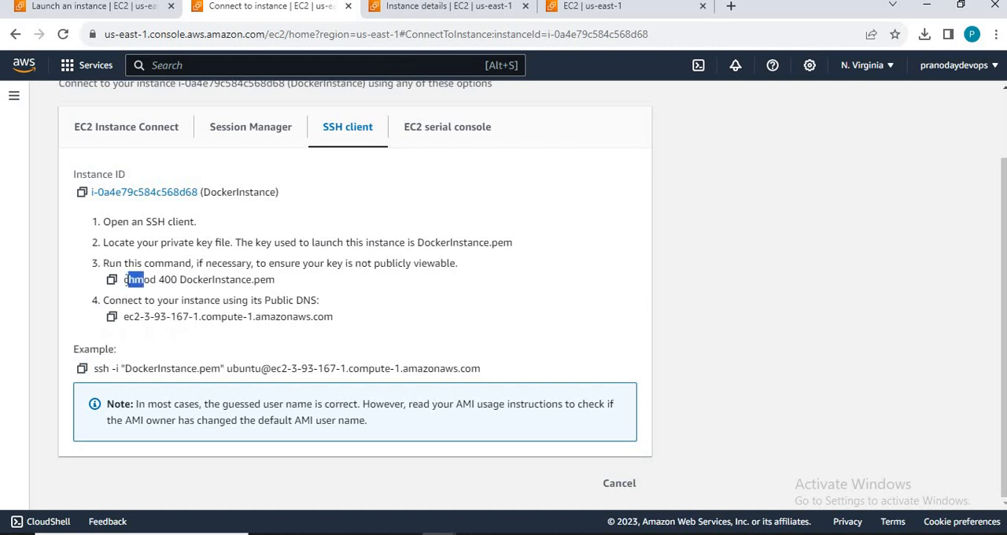
click(128, 280)
click(115, 281)
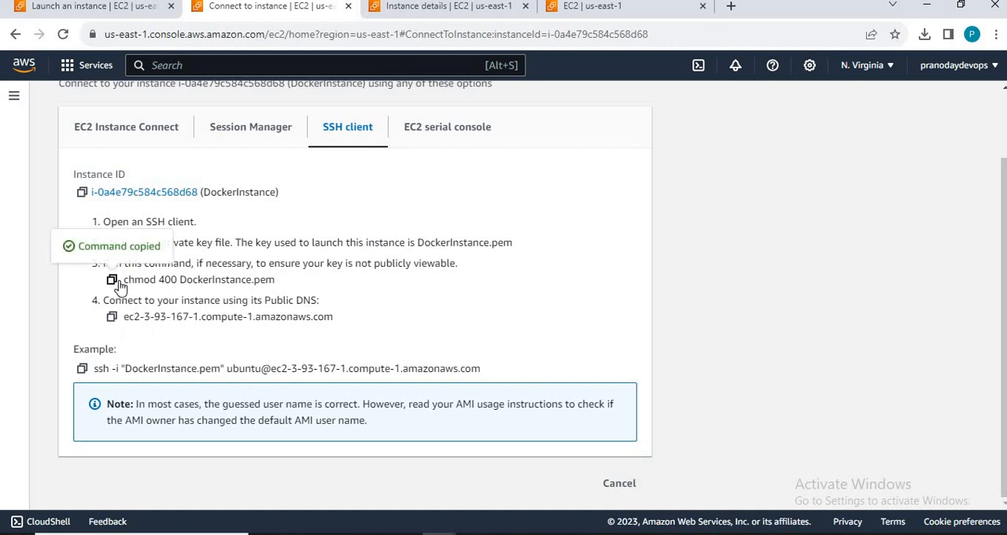
Step: Switch to the Git Bash window at /c/DevOpsBatch and try to run the copied command chmod 400 DockerInstance.pem
key(alt+Tab)
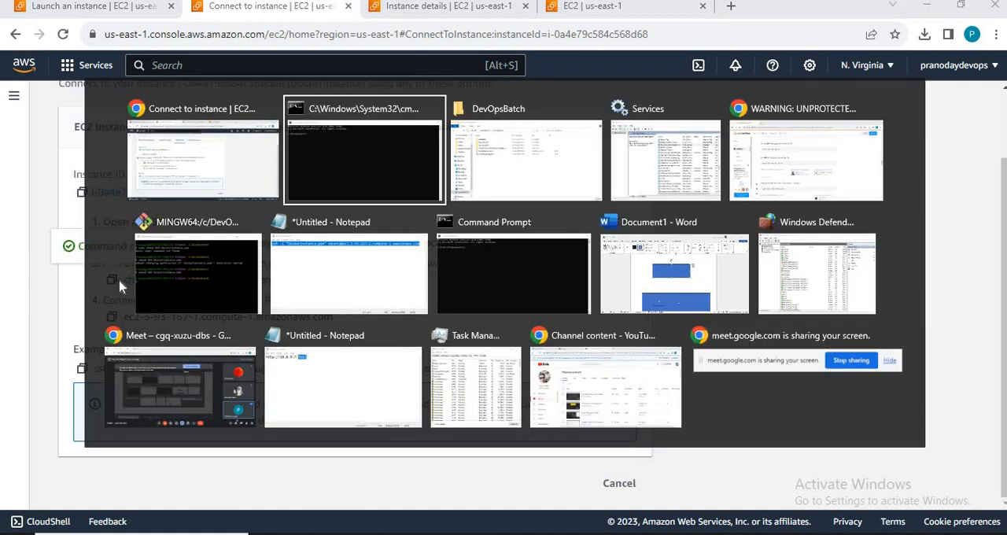
key(alt+Tab)
key(alt+Tab)
key(alt+Tab)
key(alt+Tab)
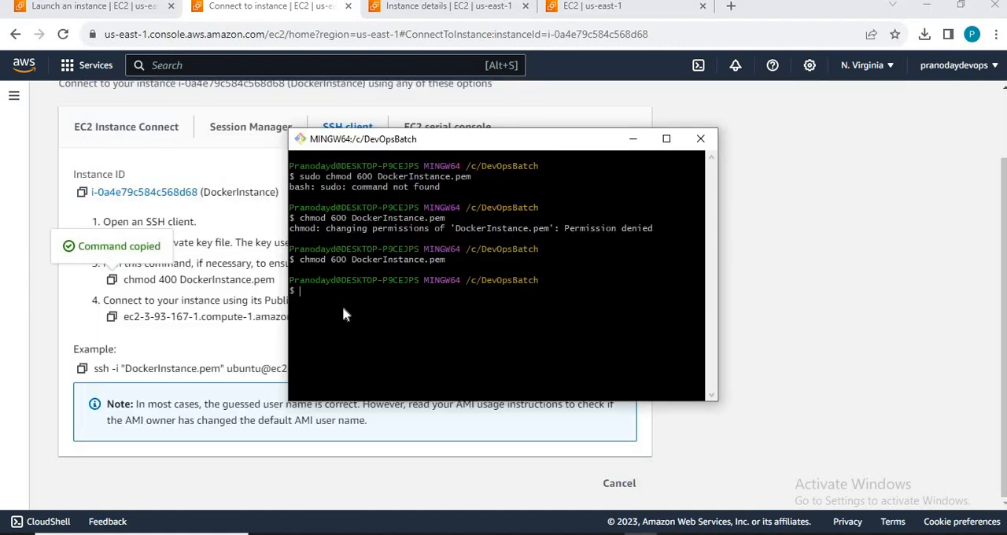
right_click(344, 308)
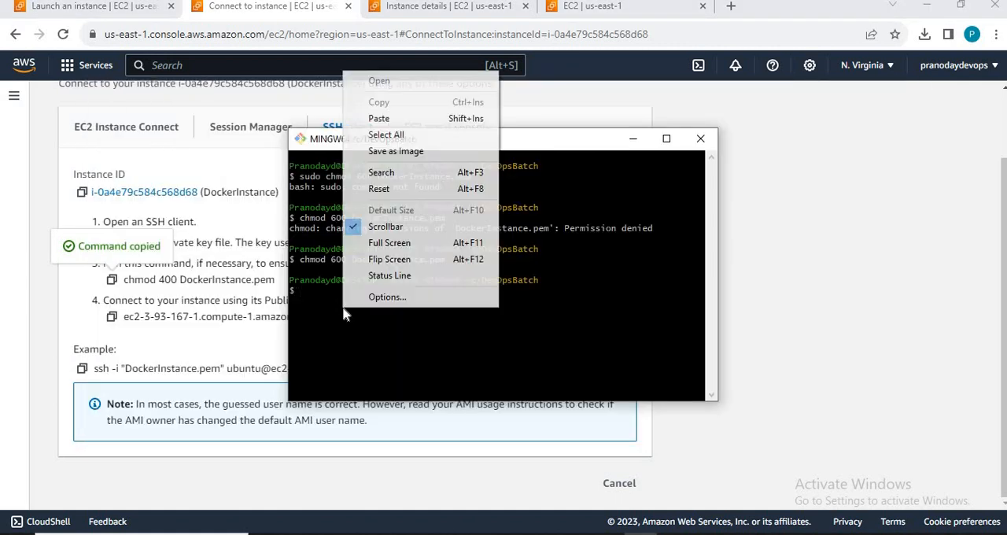
click(403, 120)
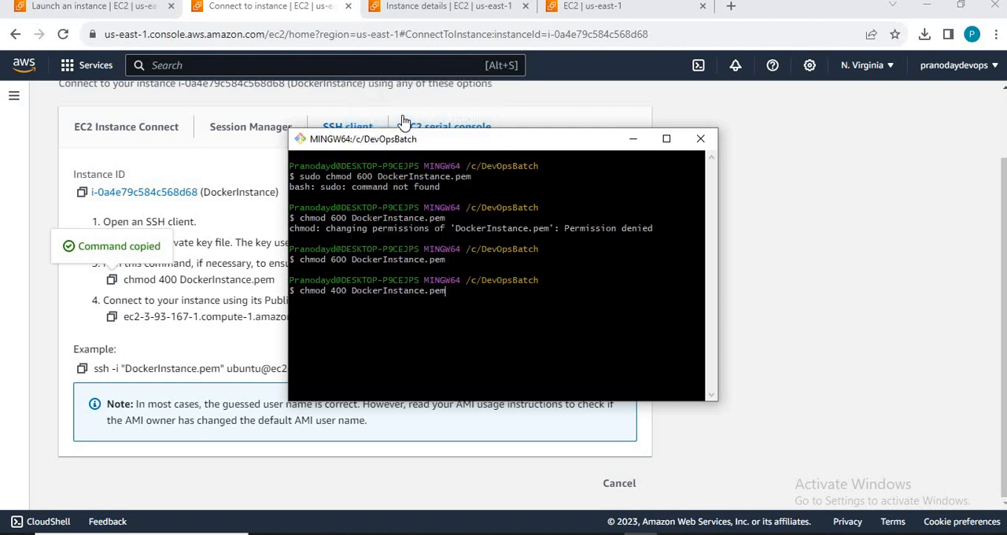
key(Return)
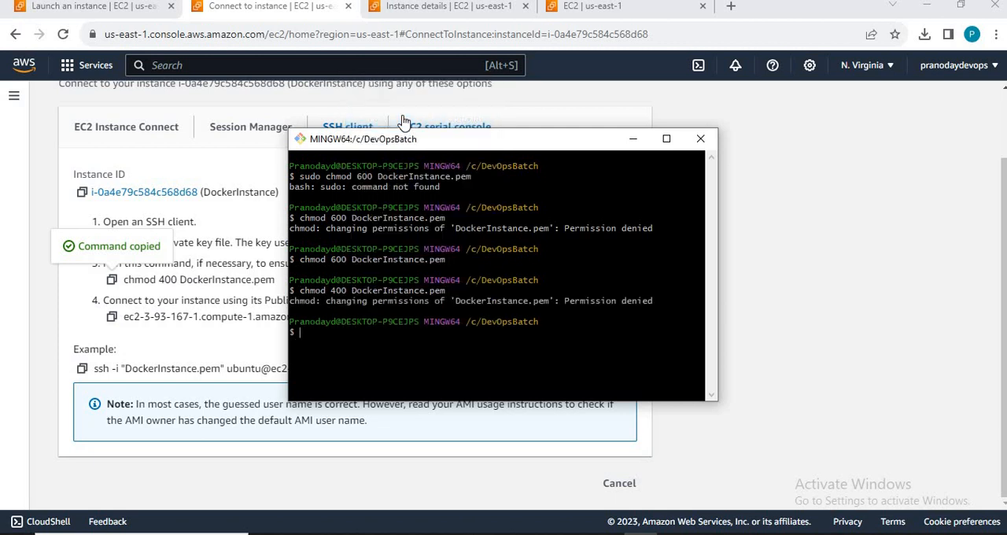
Step: Switch to the DevOpsBatch folder in File Explorer and open the security properties of DockerInstance.pem
key(alt+Tab)
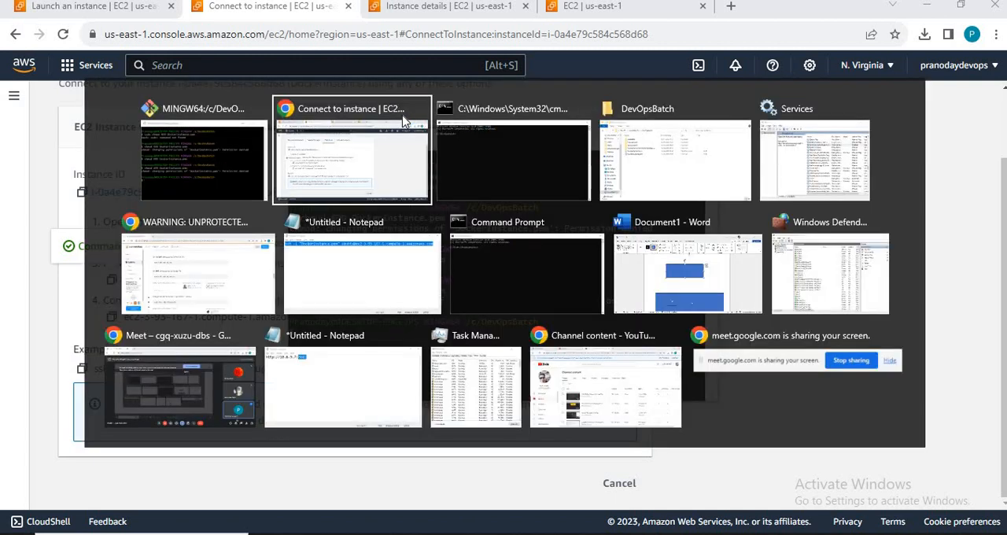
key(Tab)
key(Tab)
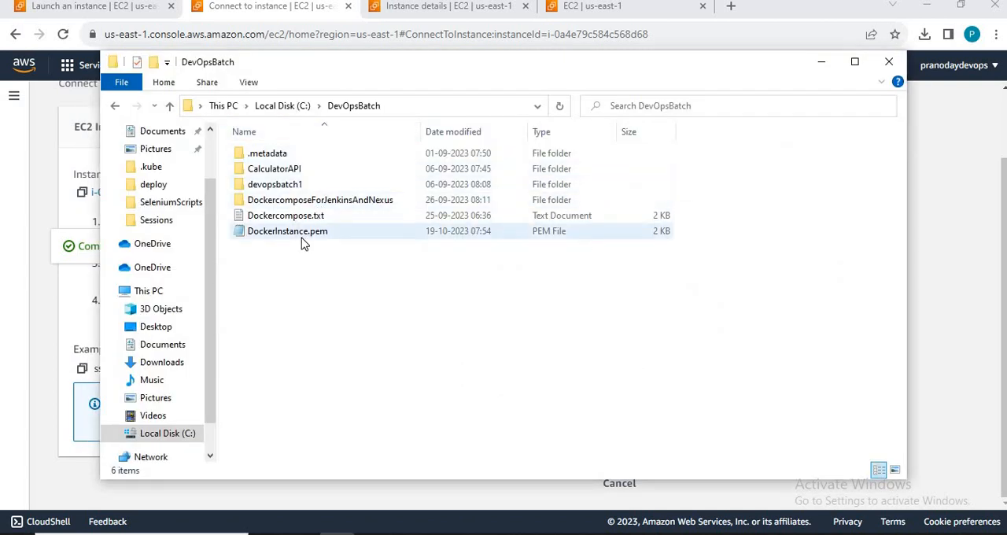
click(301, 238)
right_click(302, 238)
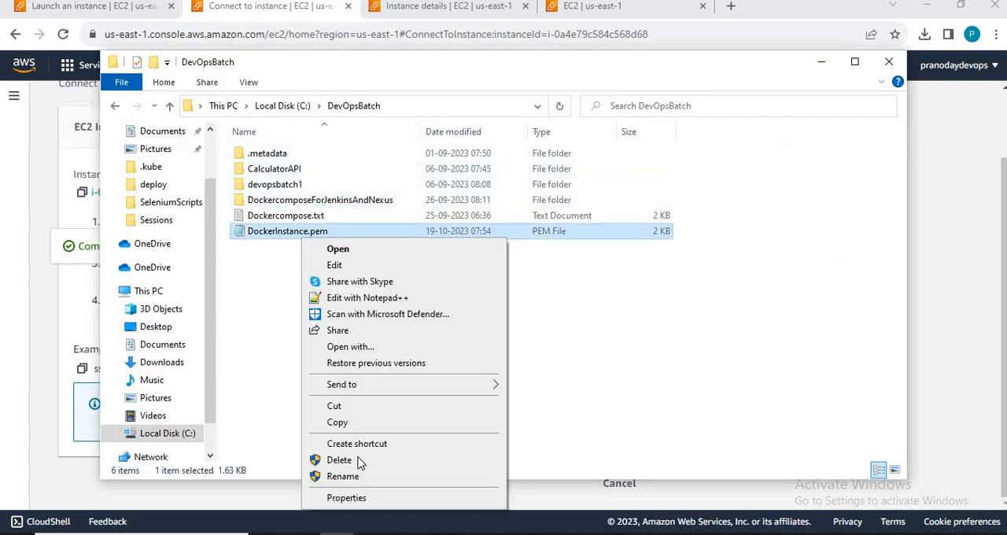
click(347, 498)
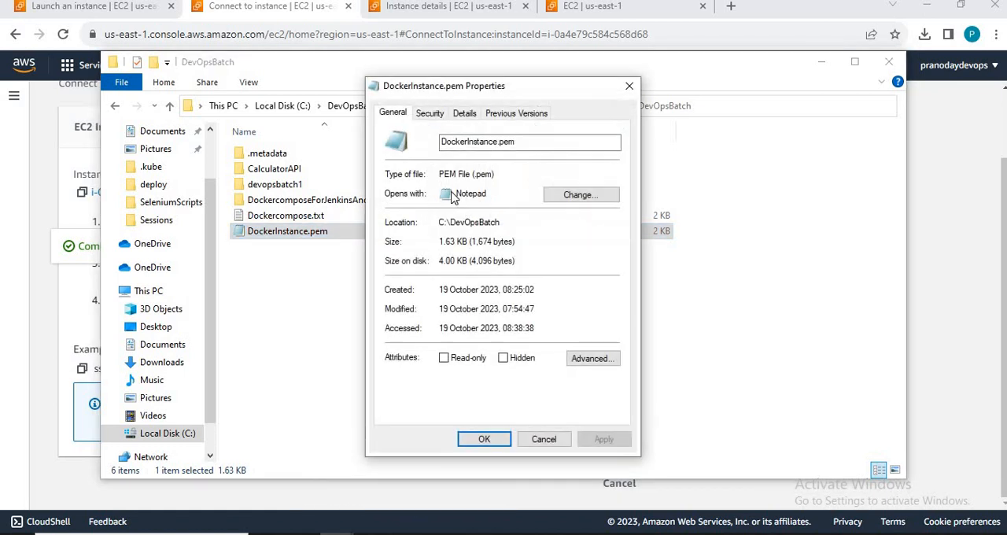
click(425, 114)
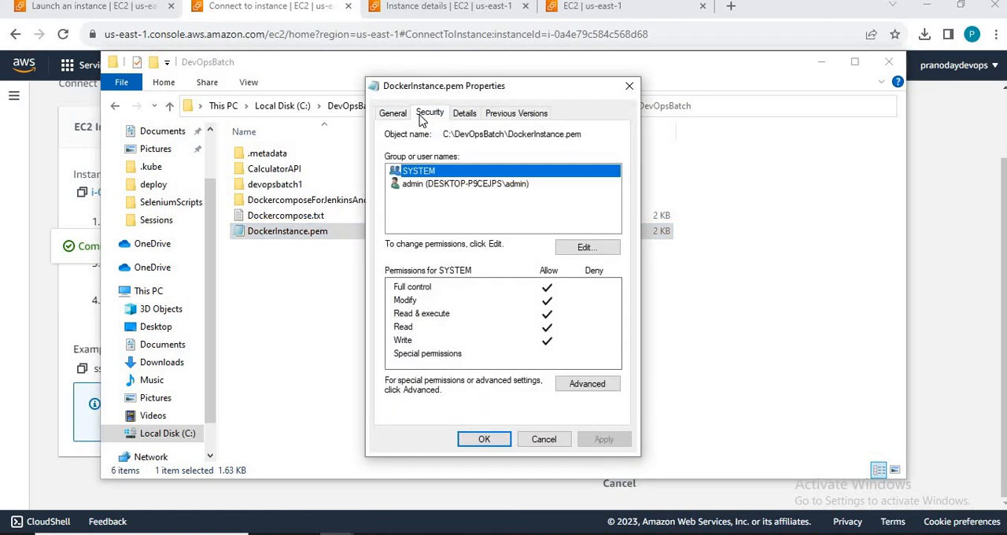
Step: Add the Authenticated Users group to the permissions of DockerInstance.pem
click(587, 248)
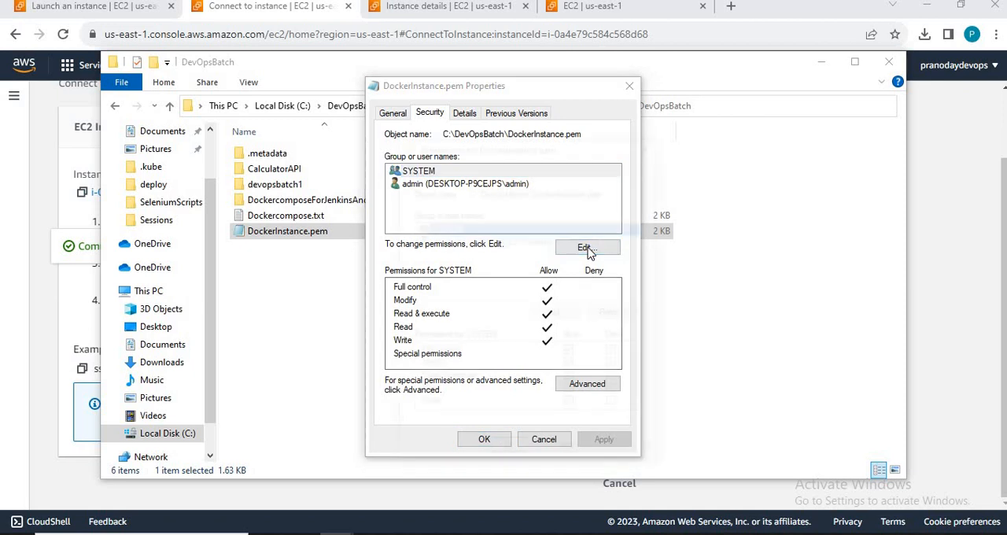
click(550, 313)
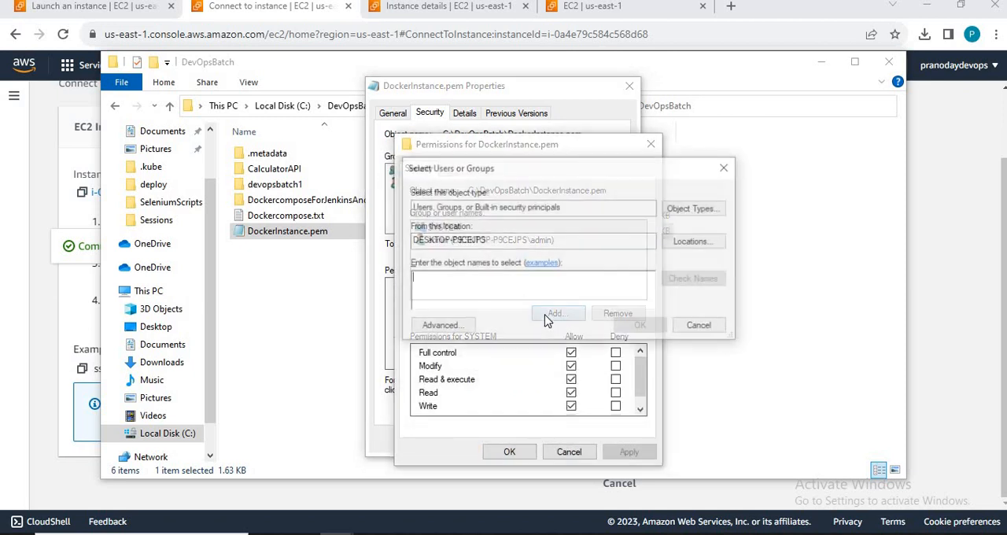
text(auth)
key(Tab)
key(Return)
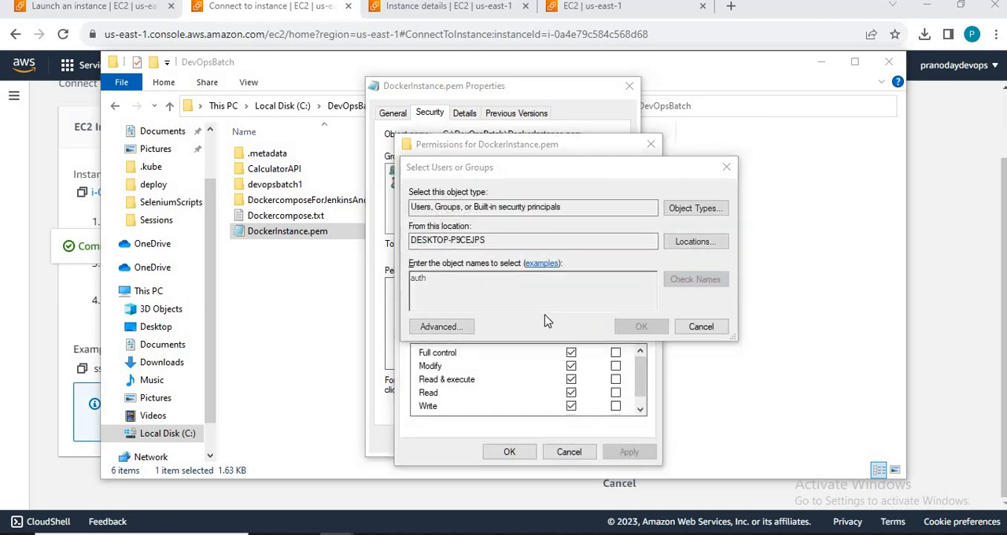
click(504, 286)
click(733, 420)
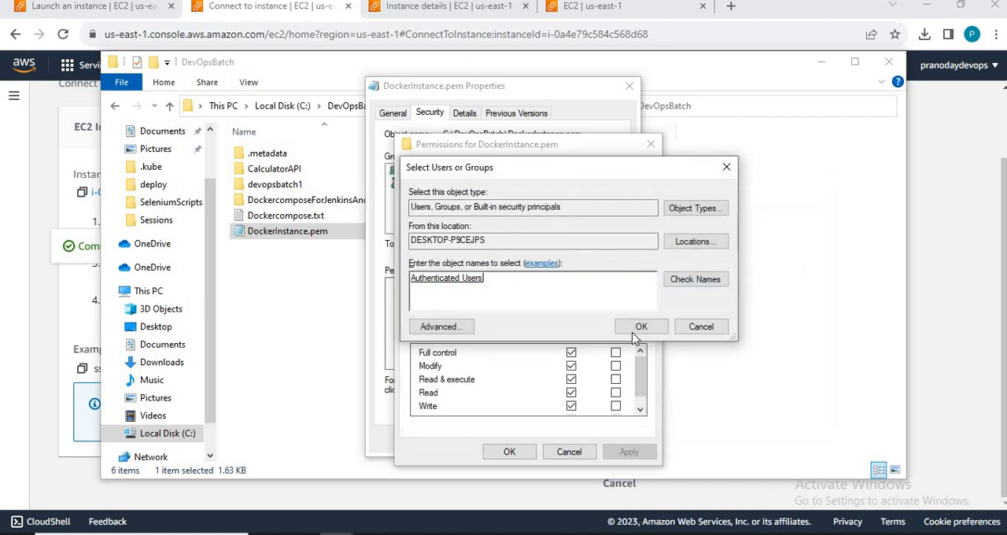
key(Return)
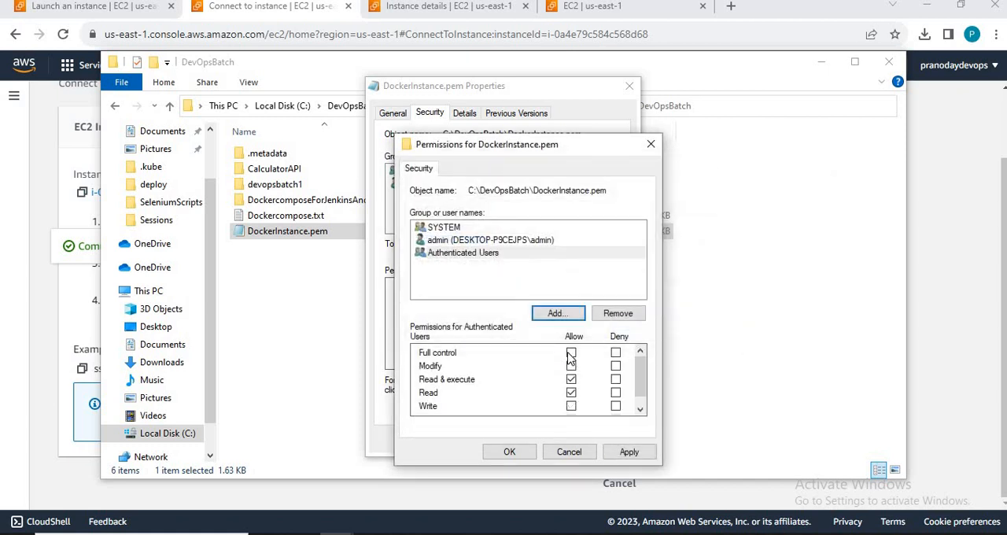
Step: Allow Authenticated Users full control of DockerInstance.pem, apply the change and close the file's properties
click(570, 352)
click(629, 451)
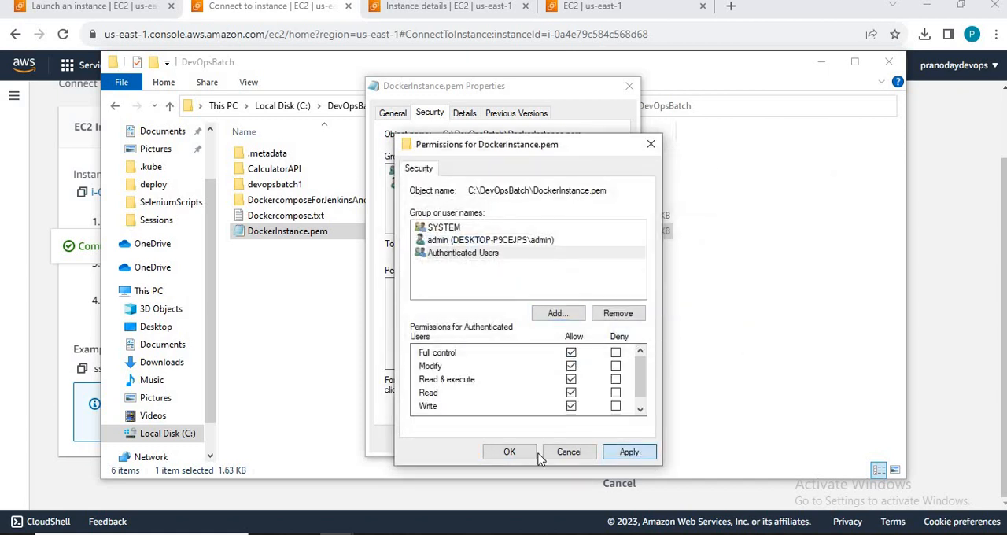
click(512, 454)
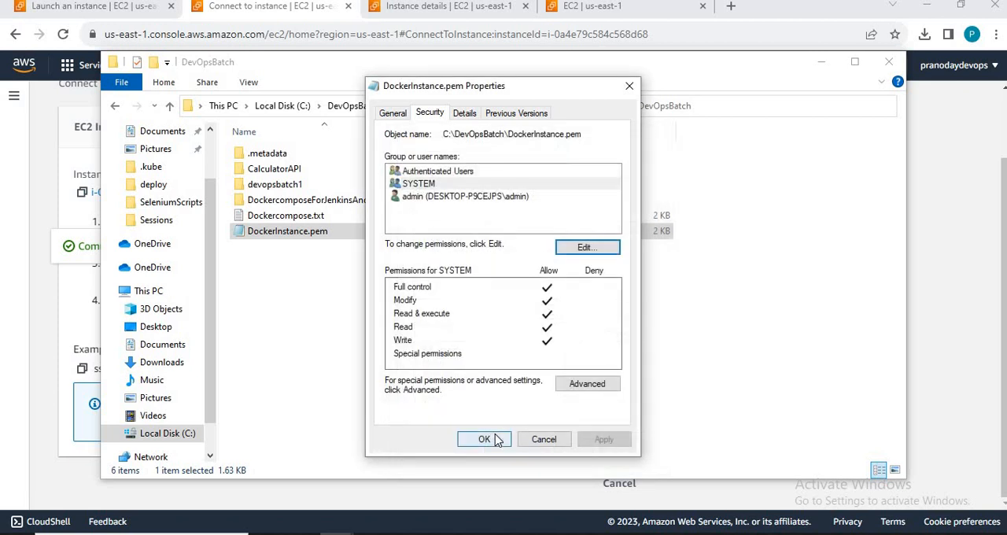
click(495, 438)
Step: Switch to Git Bash and rerun chmod 400 DockerInstance.pem
key(alt+Tab)
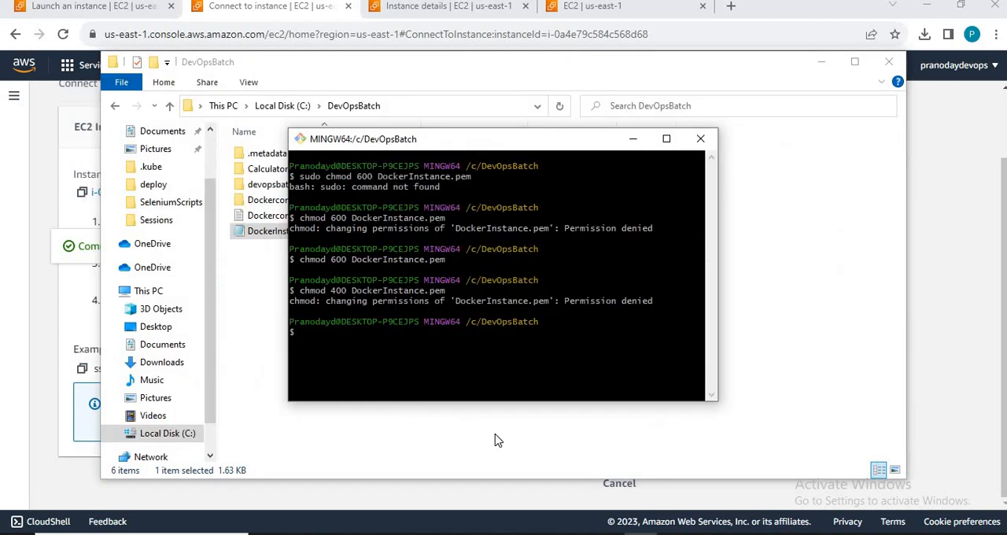
key(Up)
key(Return)
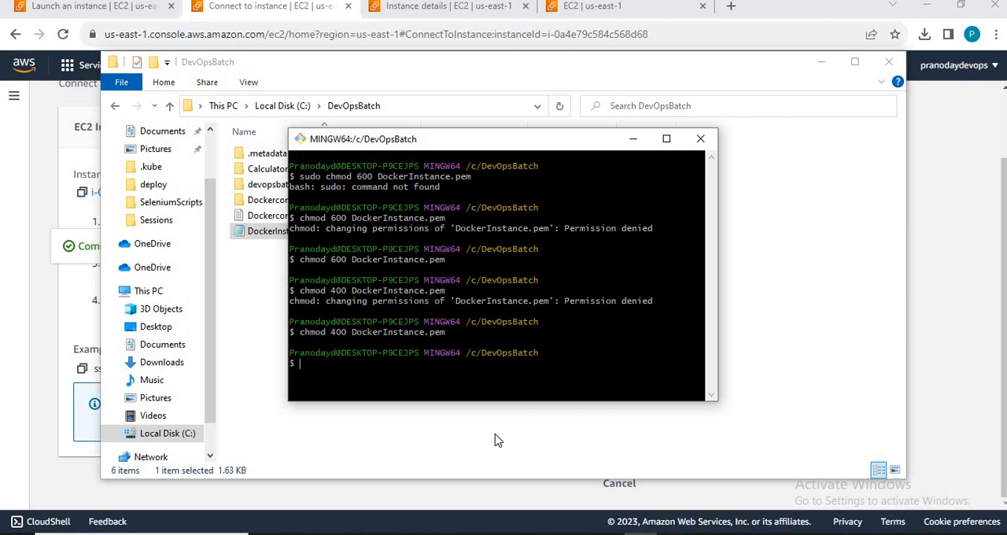
Step: Switch to the EC2 connection page in Chrome and copy the example SSH command for DockerInstance
key(alt+Tab)
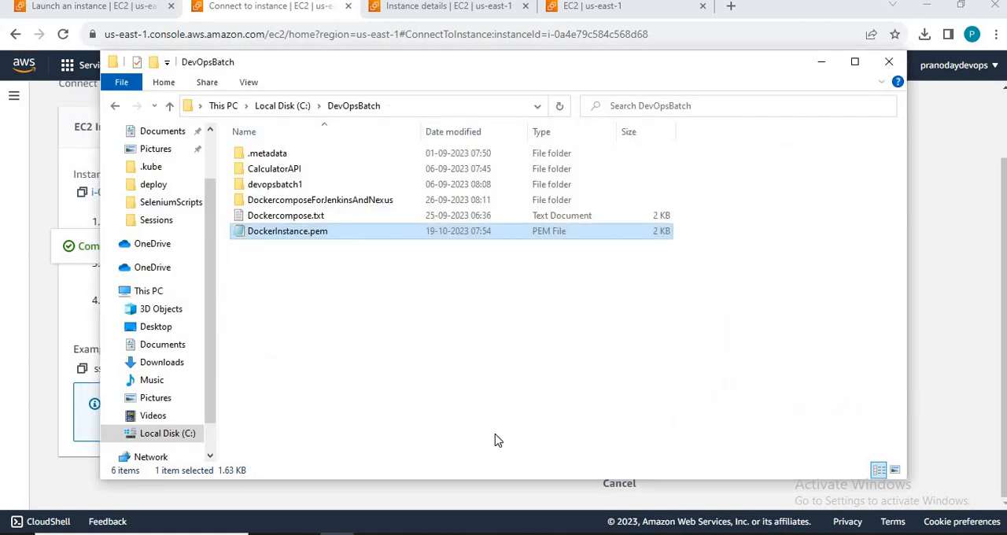
key(alt+Tab)
key(alt+Tab)
key(alt+Tab)
key(alt+Tab)
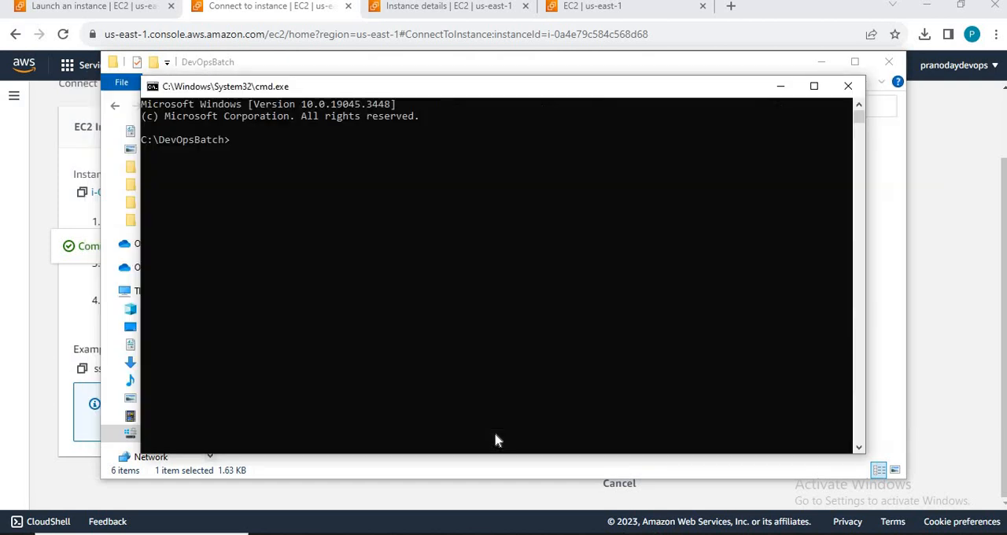
key(alt+Tab)
key(alt+Tab)
key(alt+Tab)
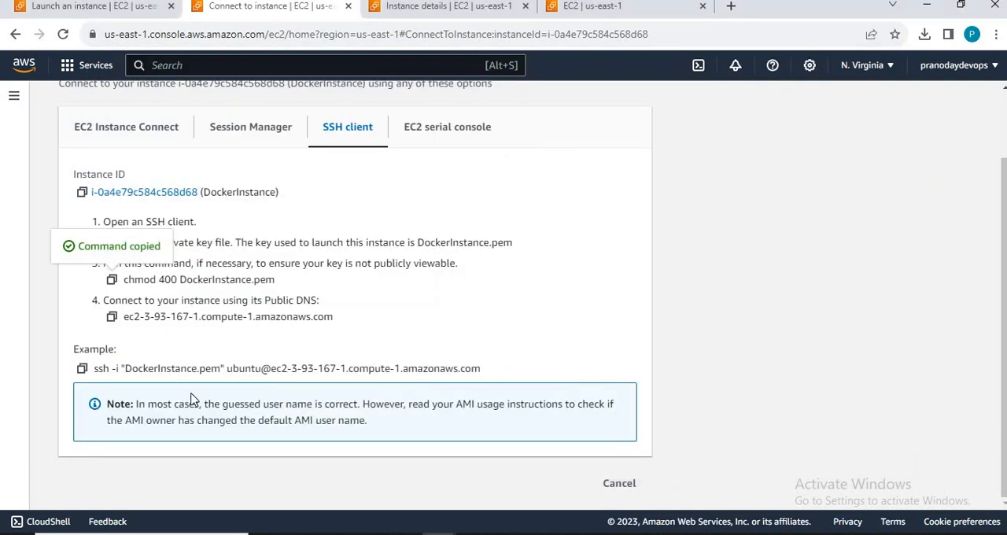
click(82, 368)
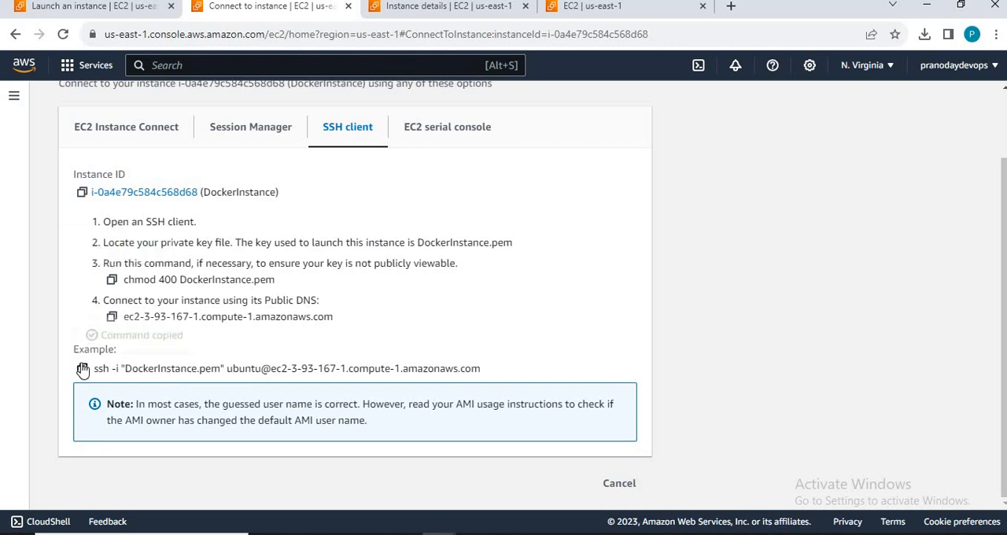
key(alt+Tab)
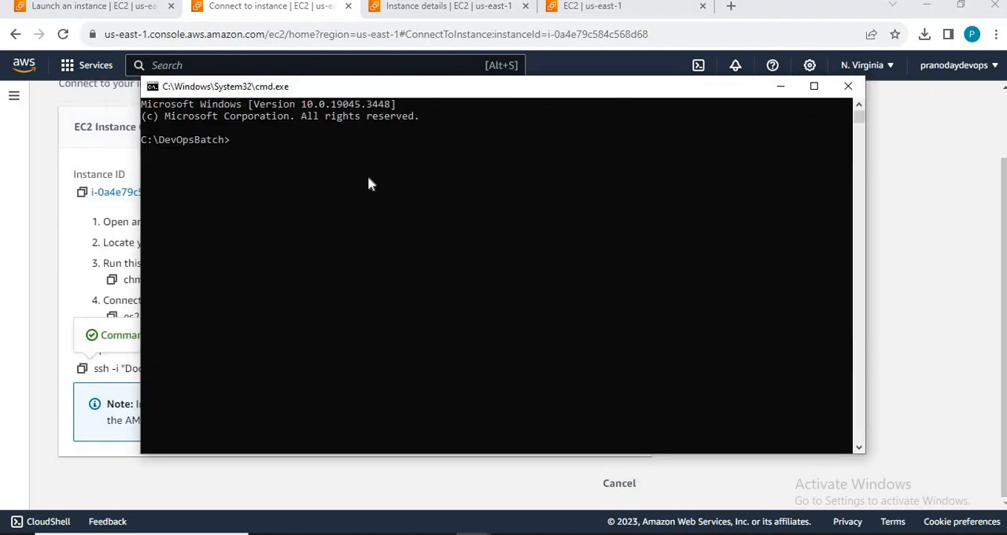
key(ctrl+v)
key(Return)
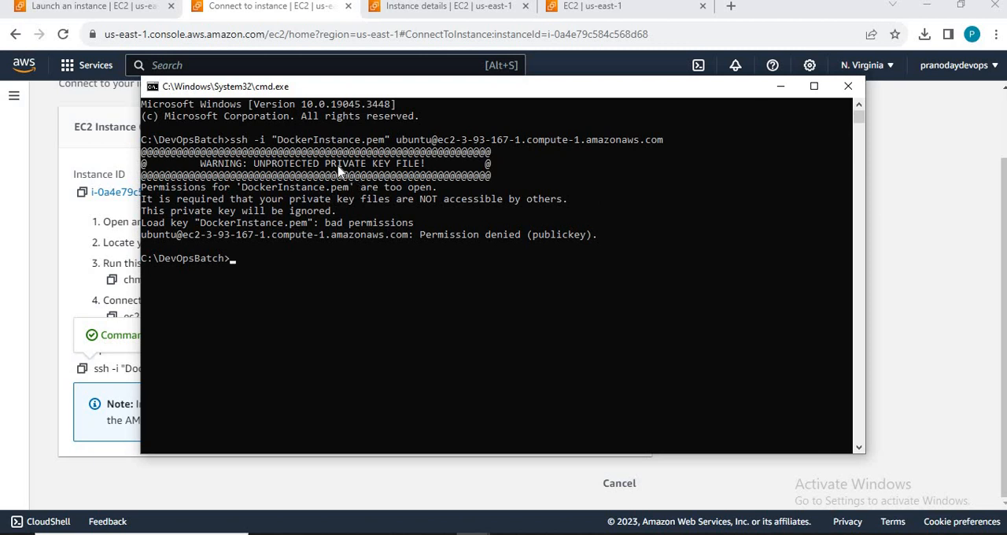
Step: Review the chmod commands run in Git Bash and return to the SSH instructions on the EC2 connection page
key(alt+Tab)
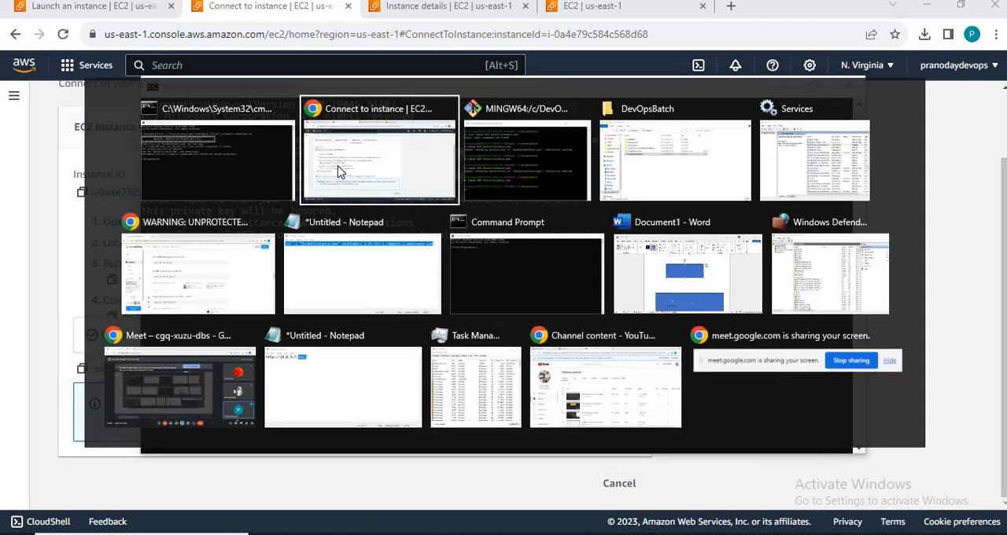
key(alt+Tab)
key(alt+Tab)
key(alt+shift+Tab)
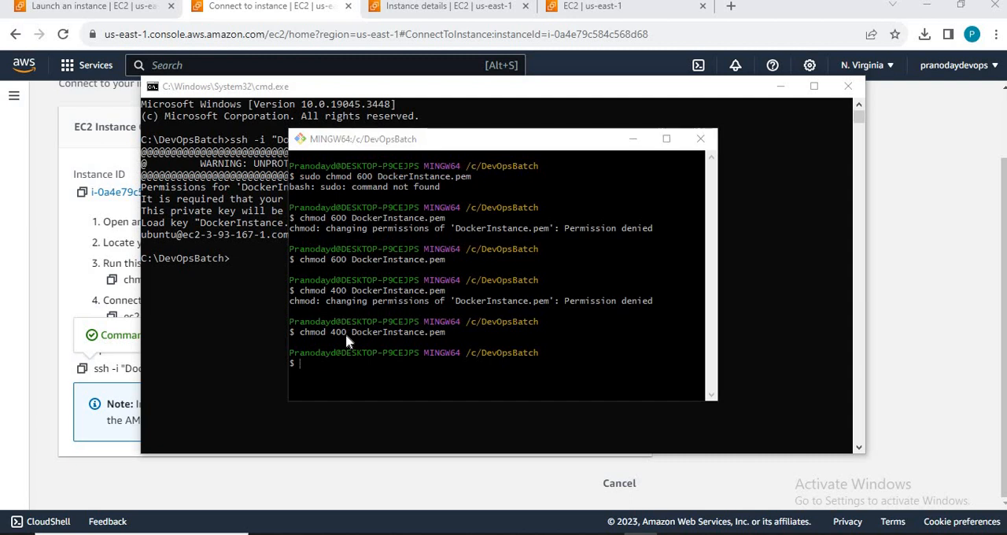
key(alt+Tab)
key(alt+Tab)
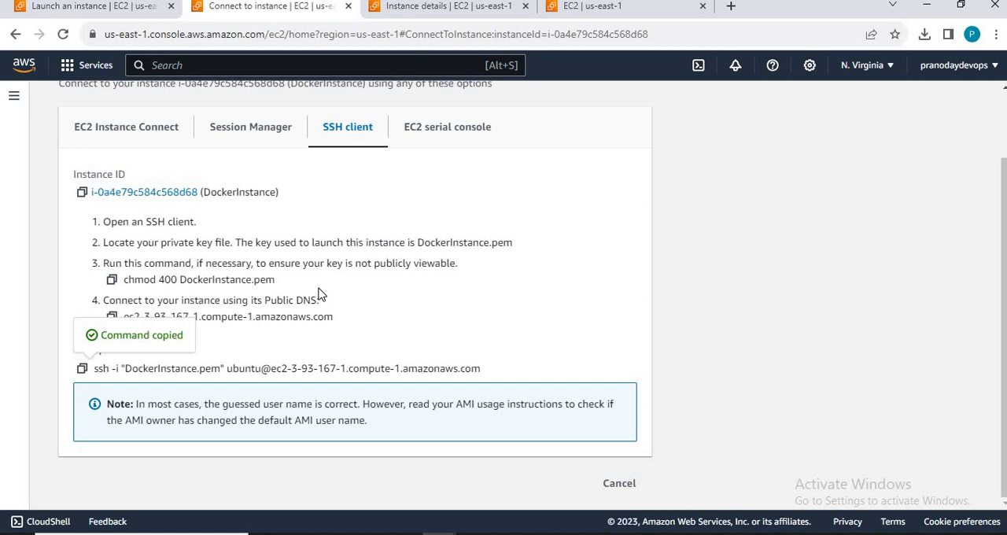
Step: Return to the C:\DevOpsBatch command prompt and paste the copied SSH command for DockerInstance at the prompt
key(super)
key(alt+Tab)
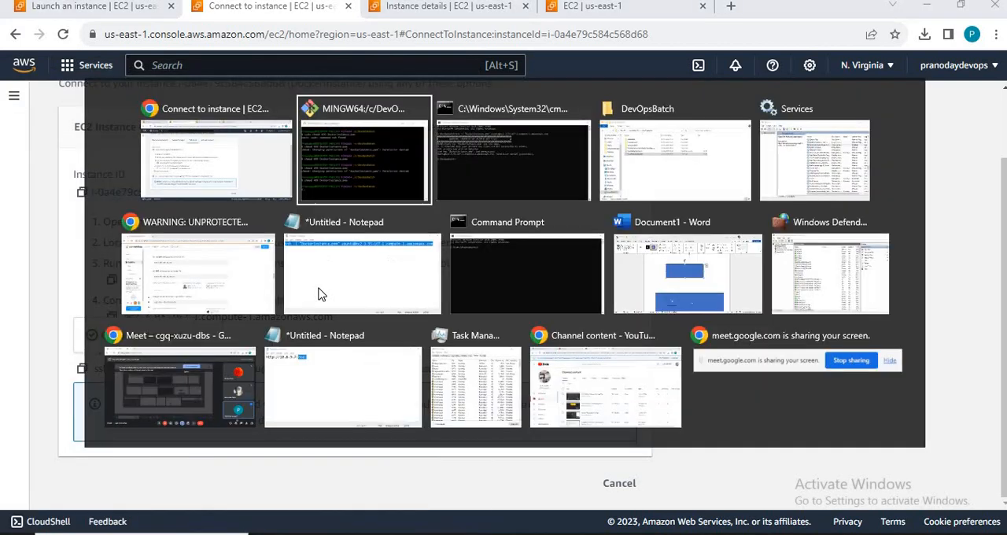
key(Tab)
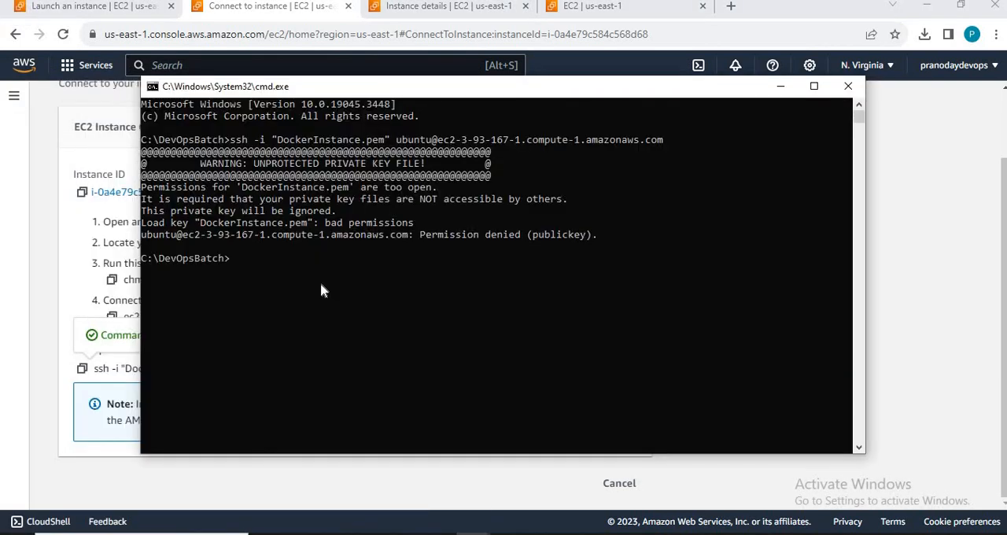
key(alt+Tab)
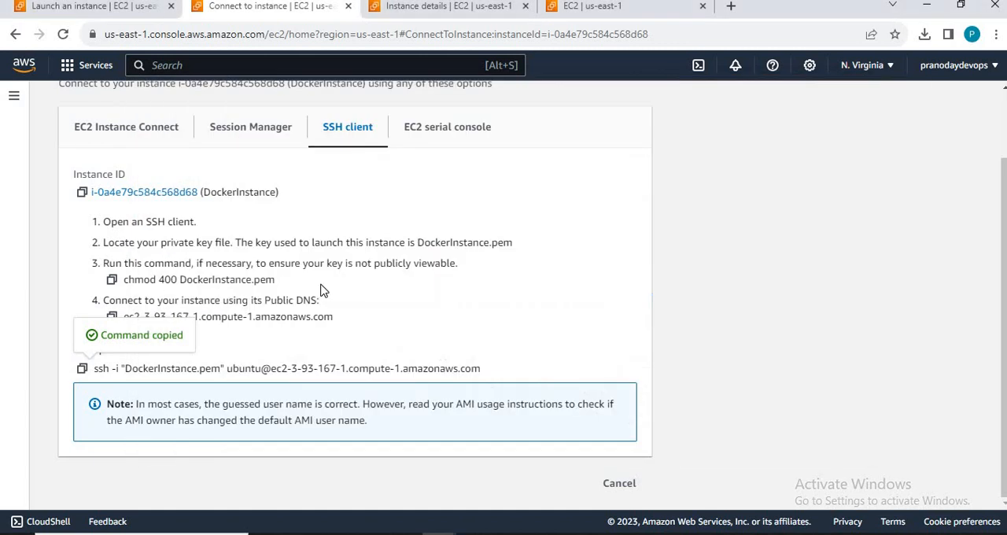
key(alt+Tab)
key(ctrl+v)
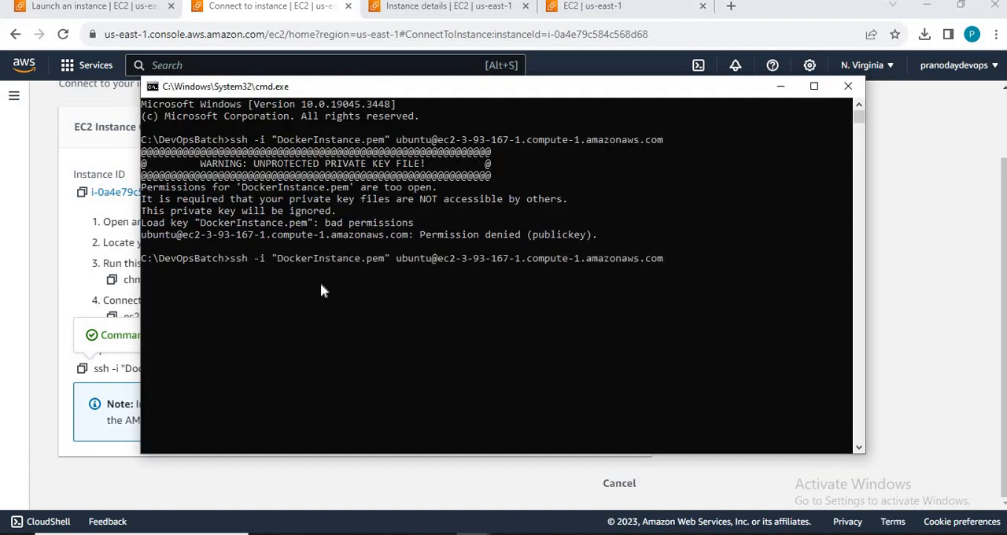
Step: Check the chmod 400 DockerInstance.pem command in Git Bash, and run the pasted SSH command in the C:\DevOpsBatch command prompt
key(alt+Tab)
key(alt+Tab)
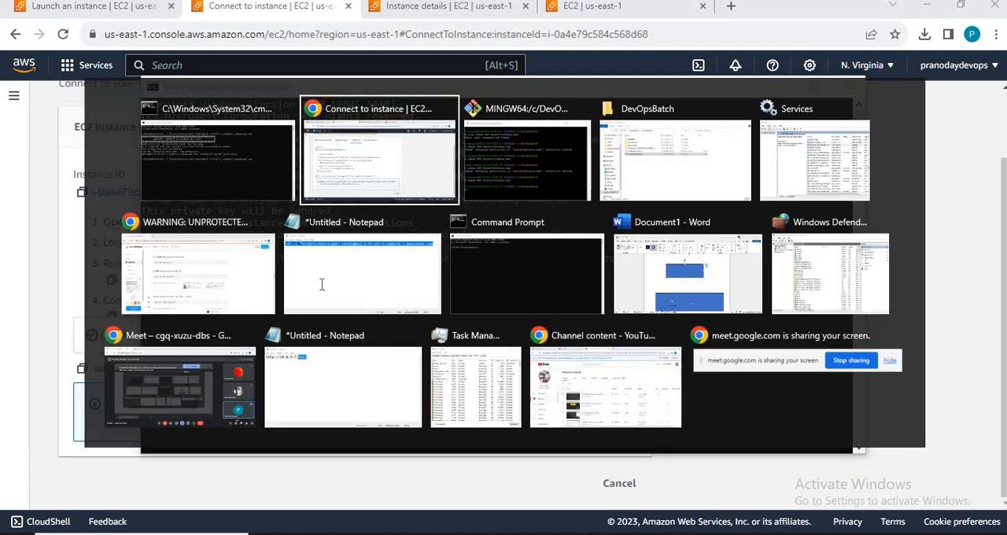
key(Up)
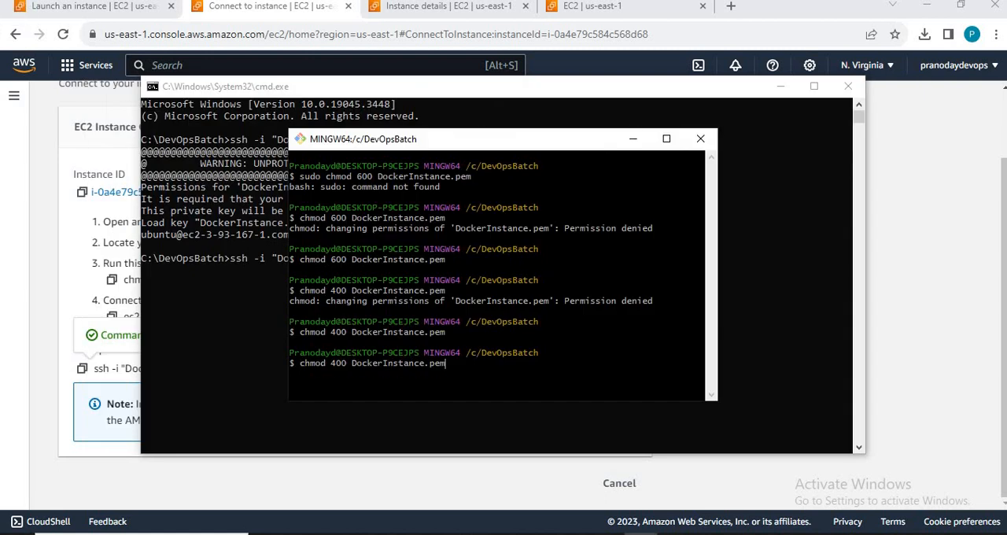
key(alt+Tab)
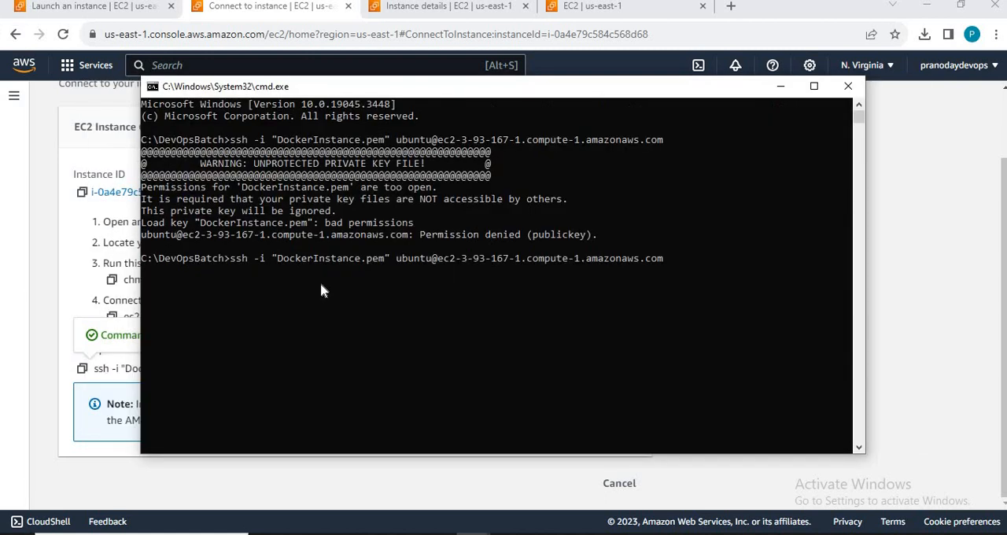
key(Return)
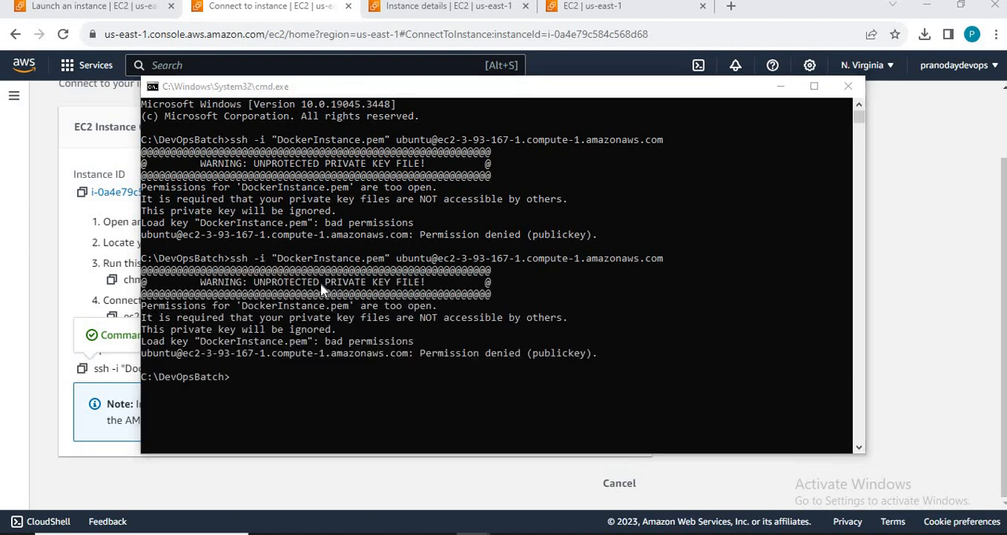
Step: Switch to the EC2 connection page in Chrome and try to connect to DockerInstance through EC2 Instance Connect as ubuntu
key(alt+Tab)
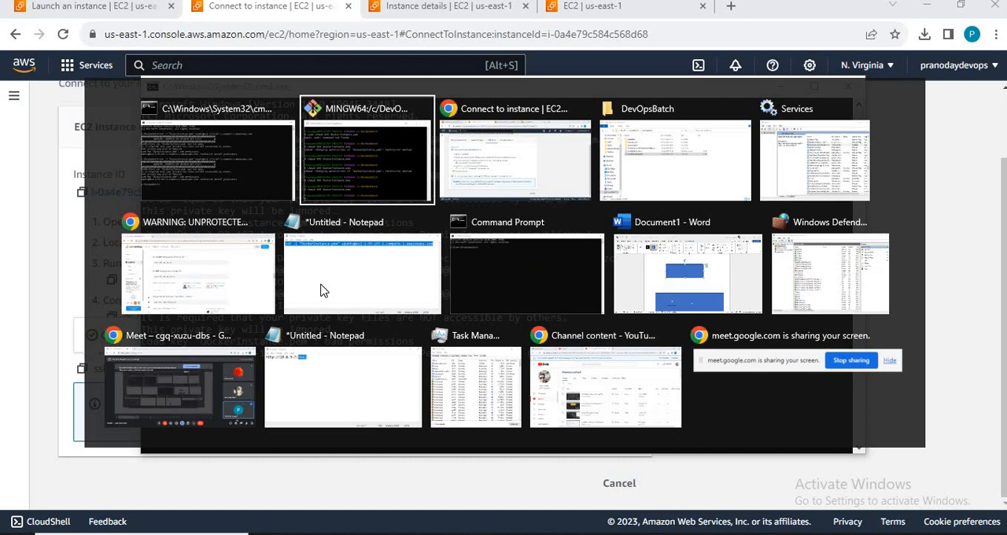
key(alt+Tab)
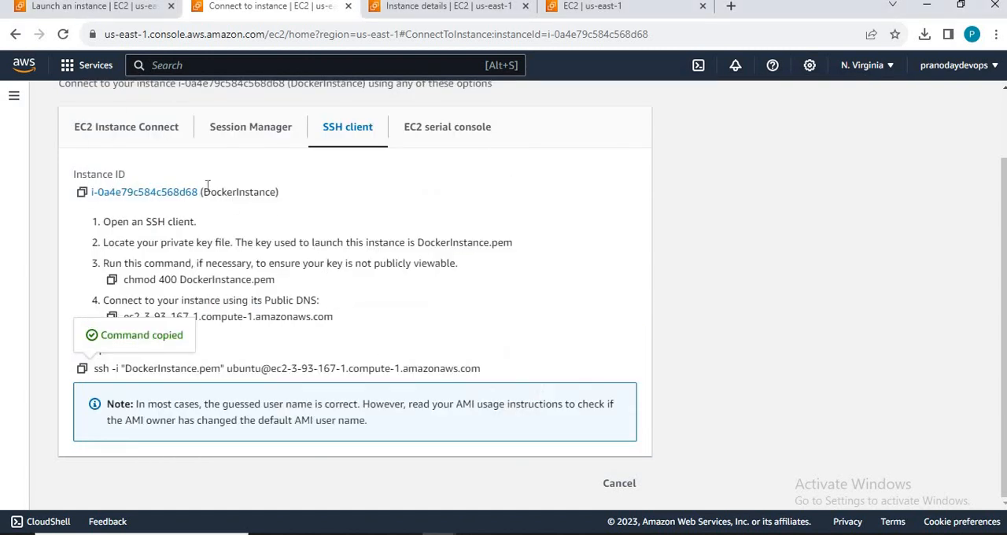
click(146, 135)
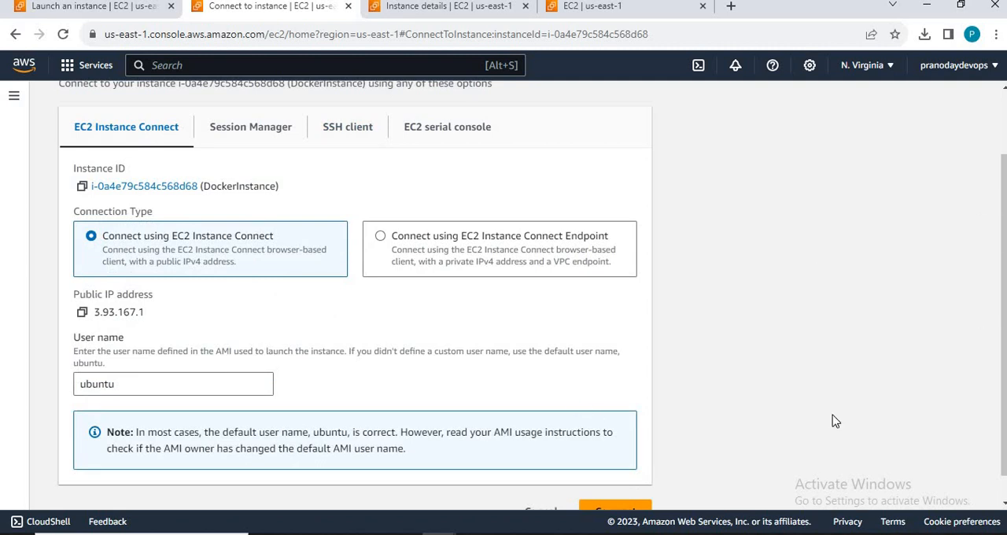
scroll(835, 421, down, 1)
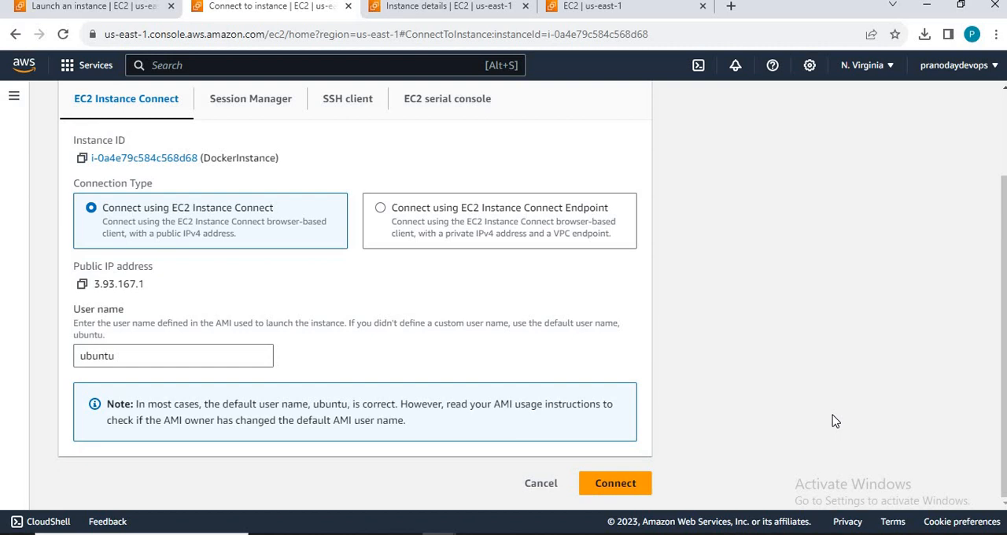
click(622, 485)
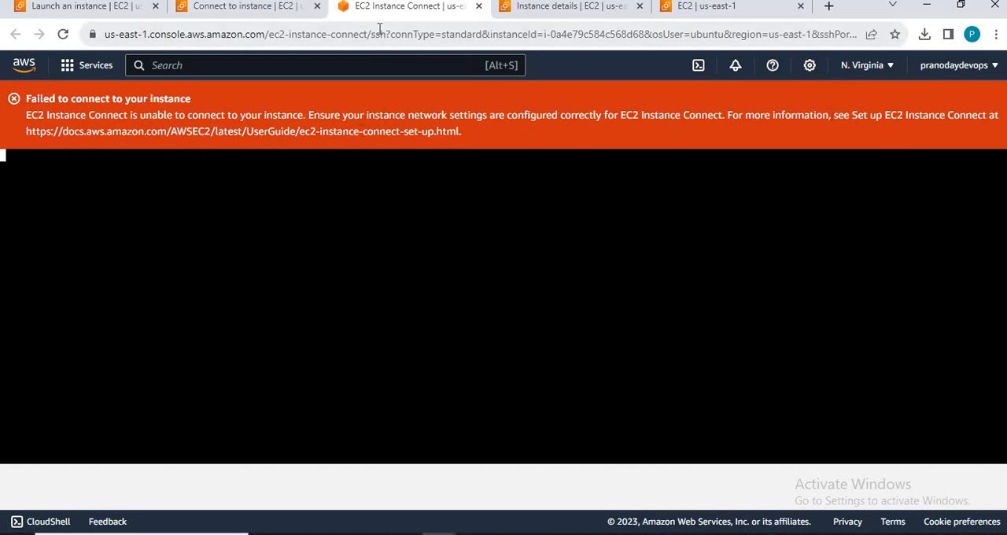
Step: Close the EC2 Instance Connect session and try again to open a browser-based connection to DockerInstance
click(479, 6)
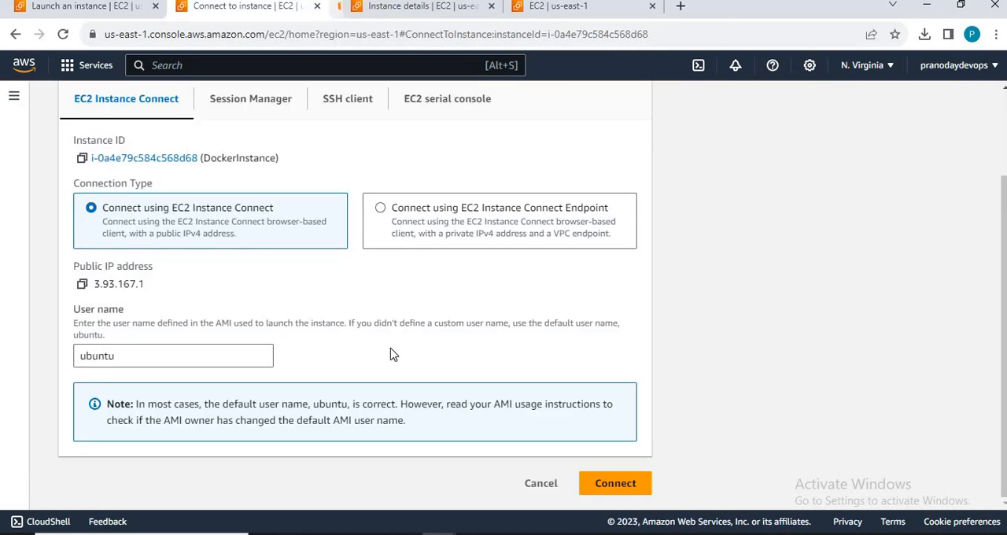
click(607, 494)
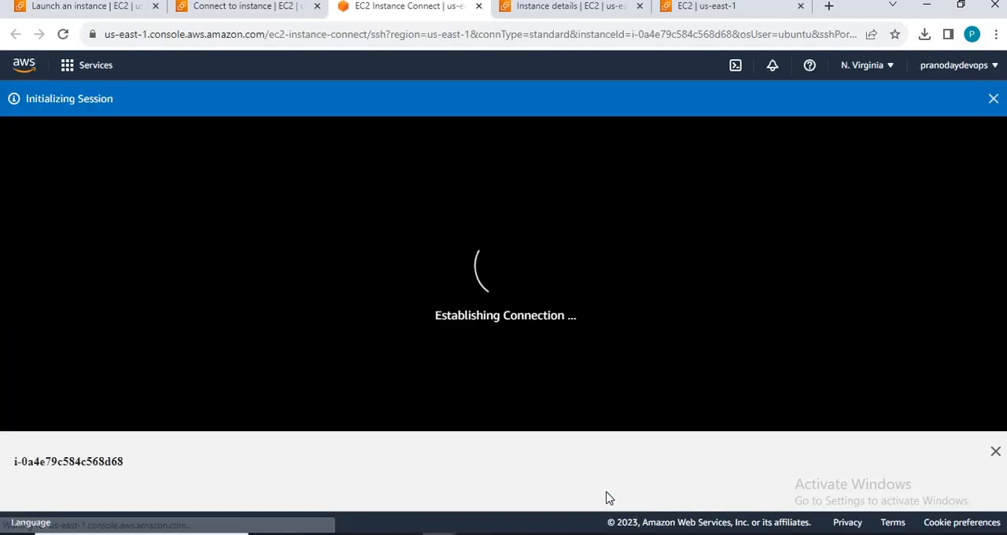
key(alt+Tab)
key(alt+Tab)
key(alt+Tab)
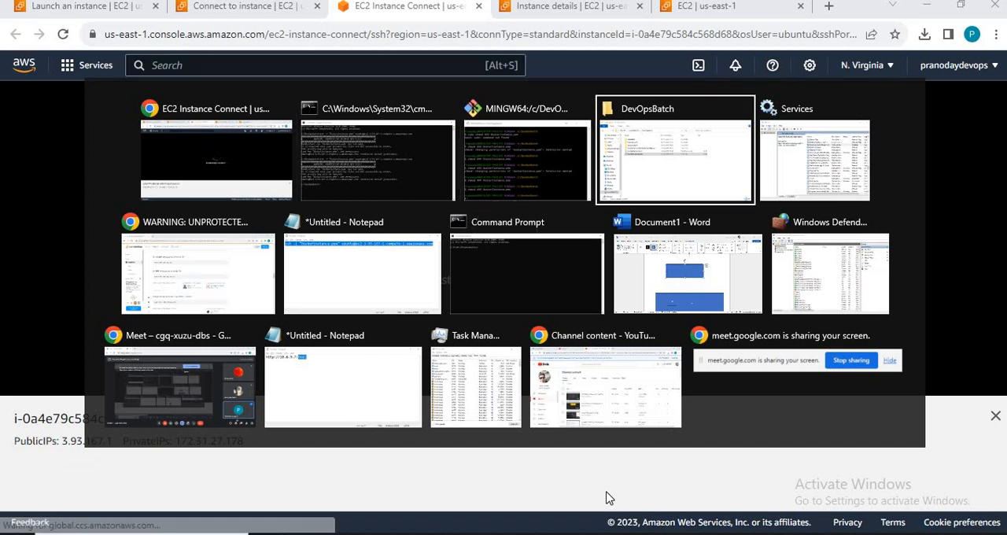
key(alt+shift+Tab)
key(alt+shift+Tab)
key(alt+shift+Tab)
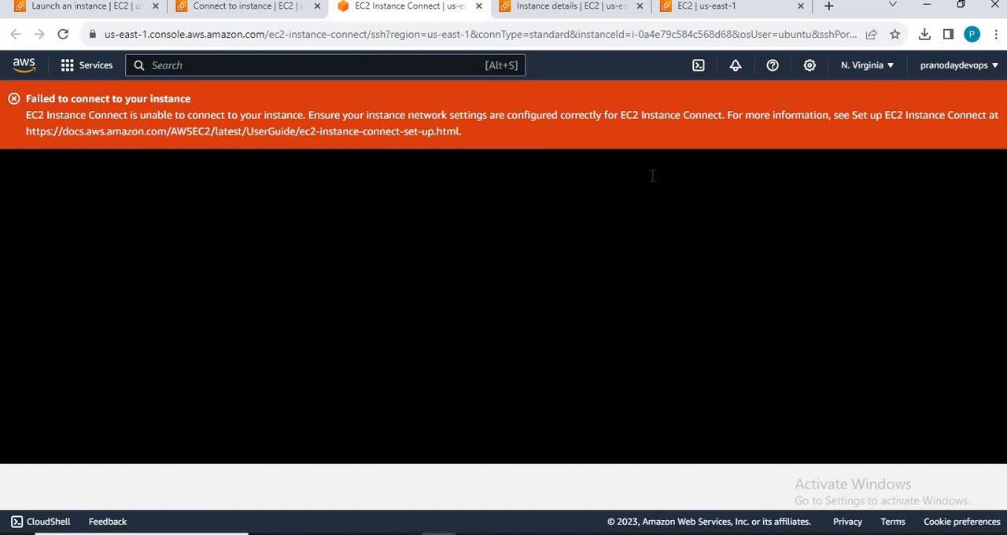
Step: Open a new Chrome window, search for whatismyip, and look up this computer's public IPv4 address on WhatIsMyIP.com
key(super)
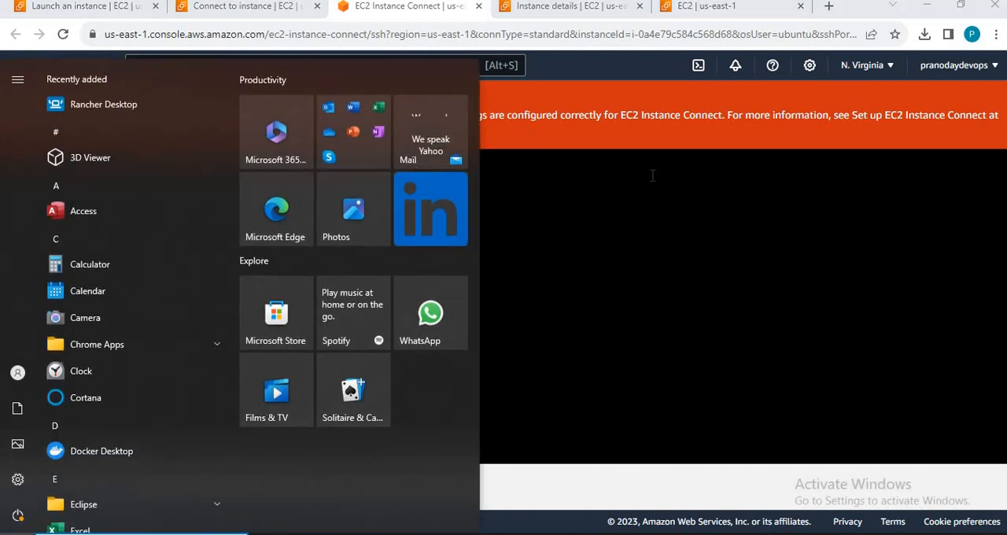
text(chr)
key(Return)
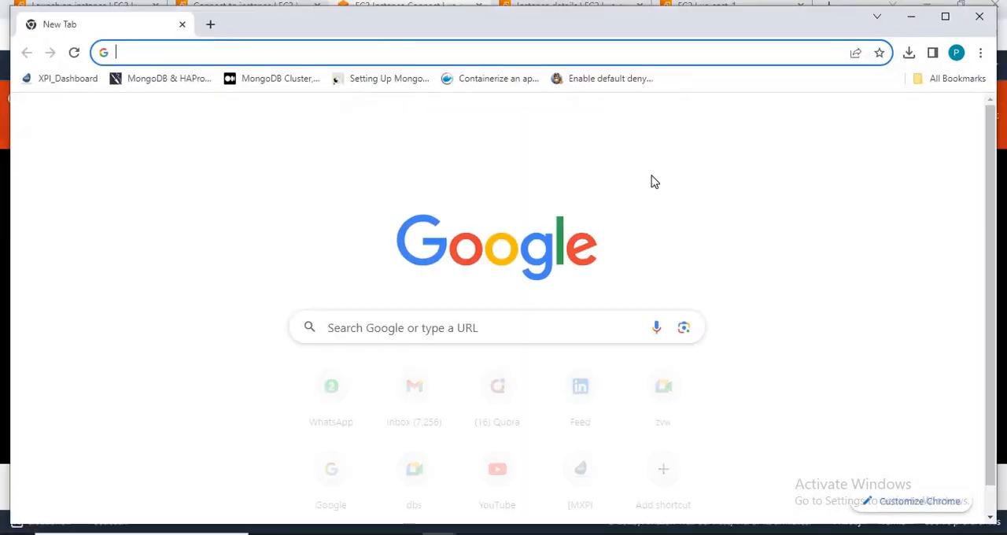
text(whatismyip)
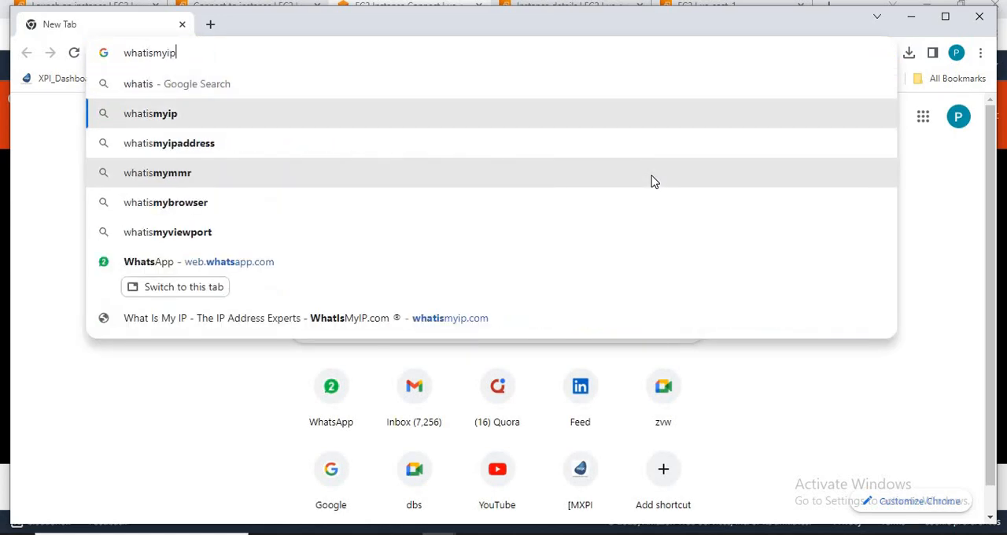
key(Return)
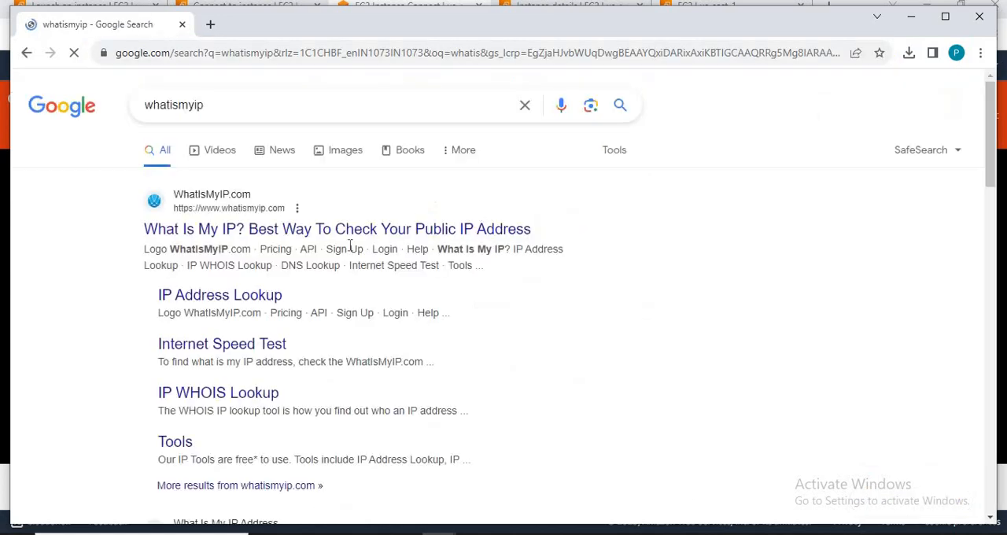
click(293, 230)
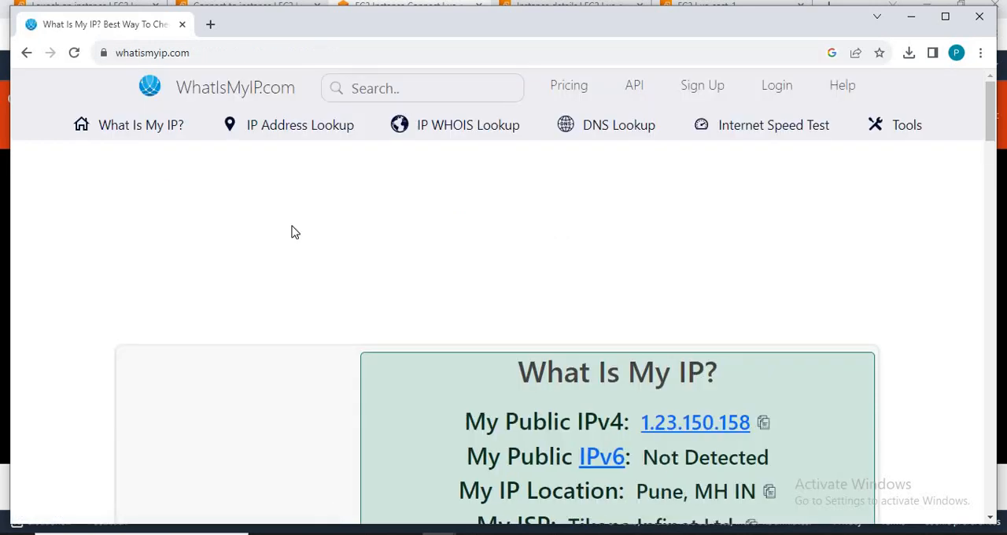
scroll(642, 304, down, 2)
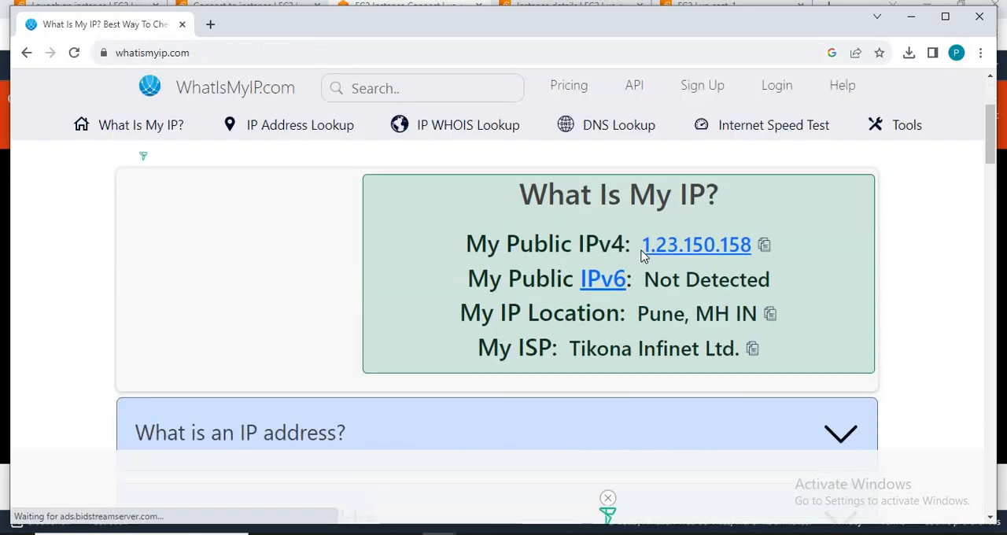
drag(642, 250, 746, 248)
Step: Return to the AWS console, check DockerInstance's security rules, and go to the inbound rules editor for launch-wizard-1
key(alt+Tab)
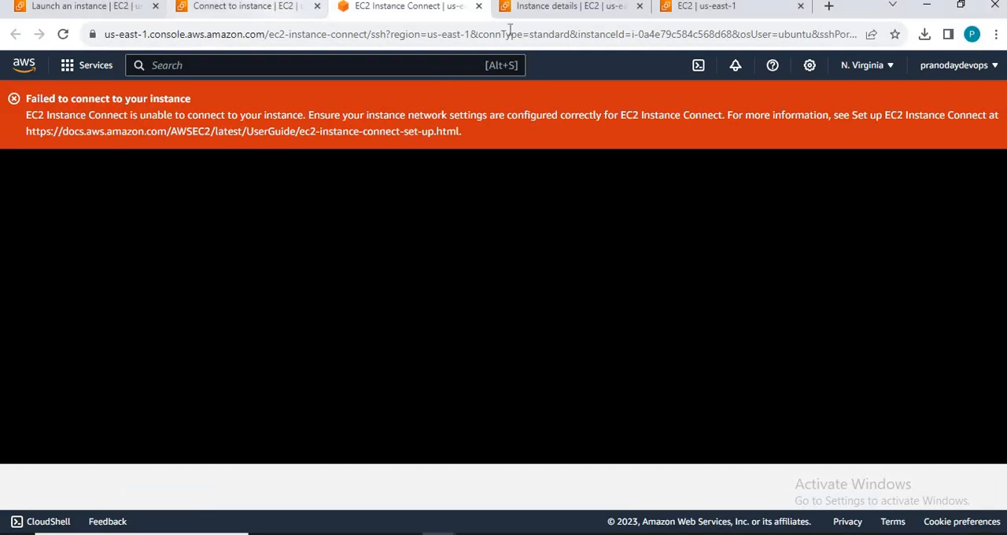
click(571, 8)
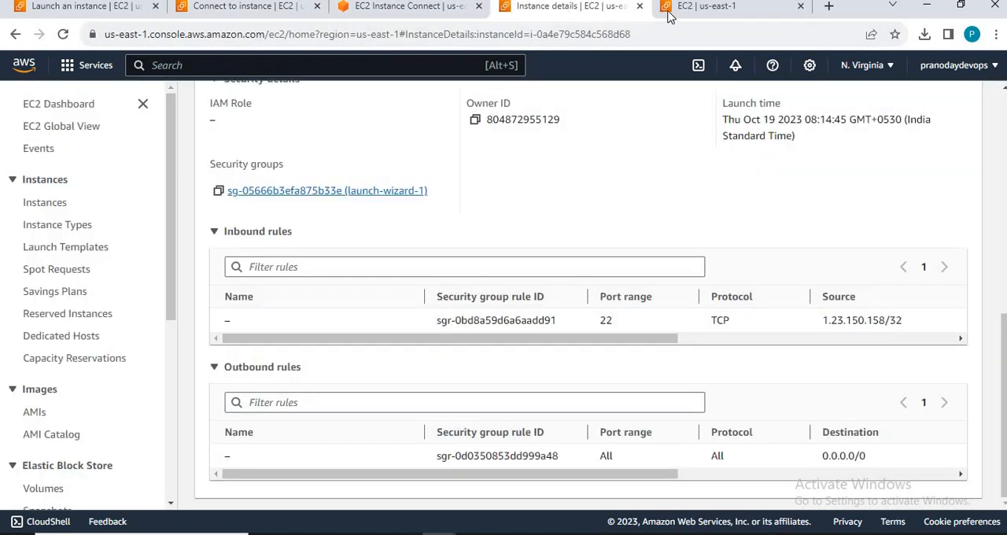
click(703, 9)
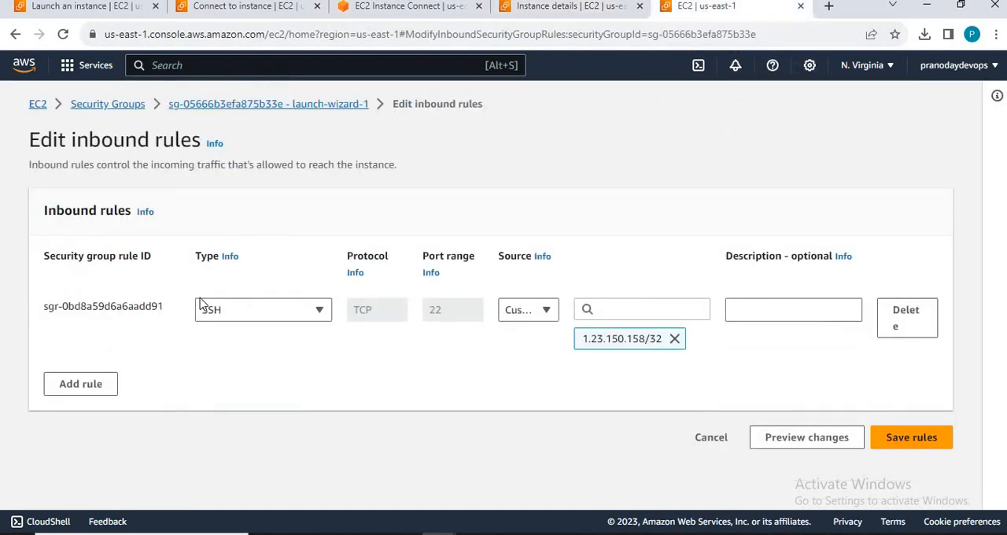
Step: Set the SSH rule's source to My IP, compare it with the address on WhatIsMyIP.com, and try to save the rules
click(674, 339)
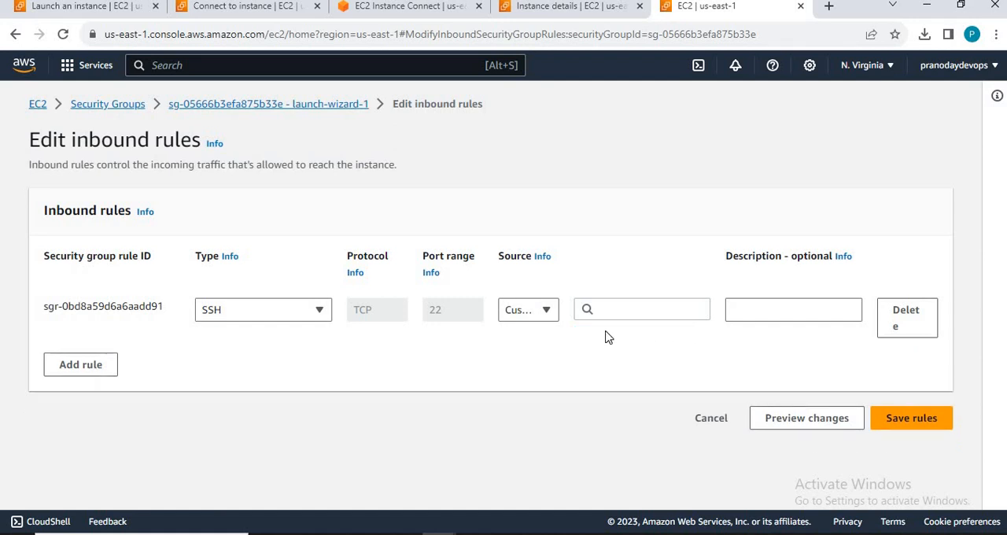
click(547, 312)
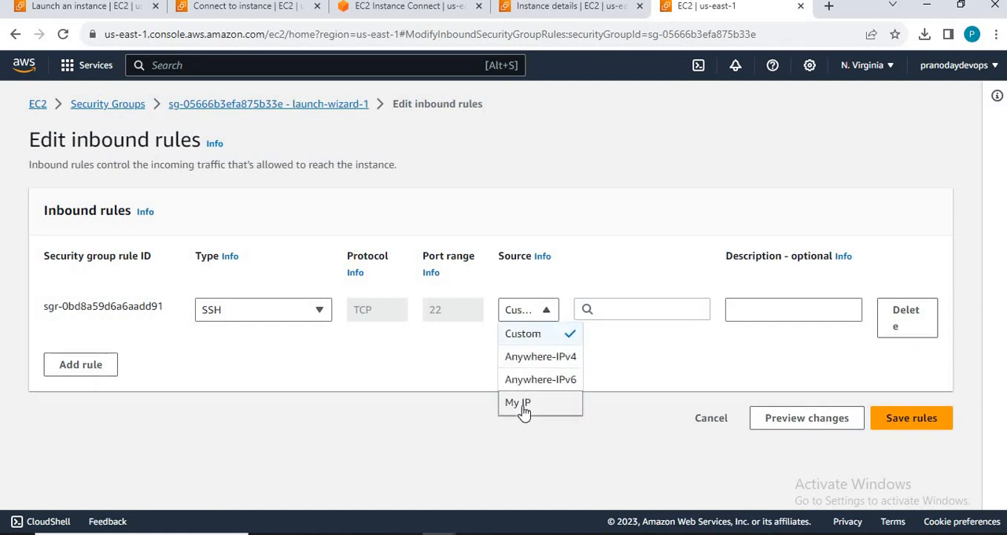
click(519, 403)
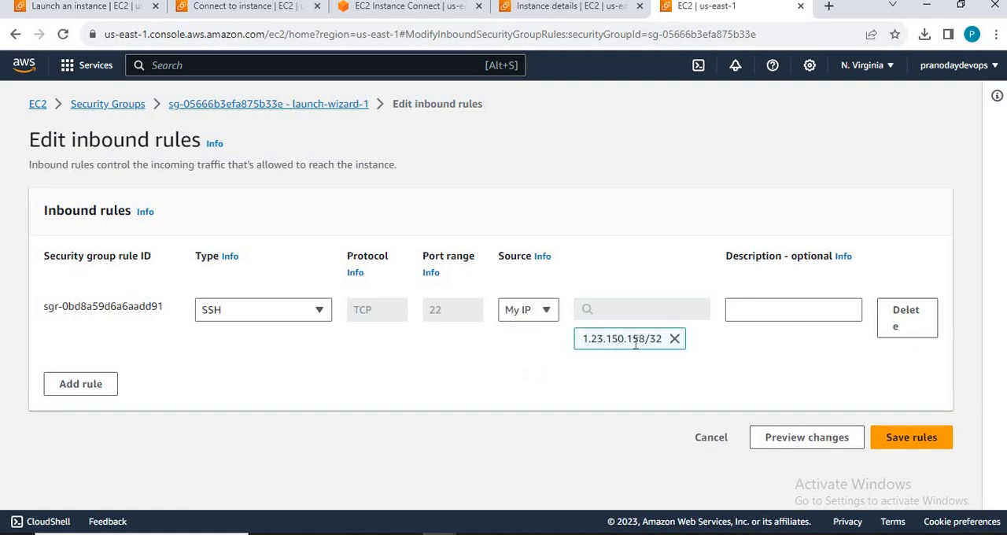
key(alt+Tab)
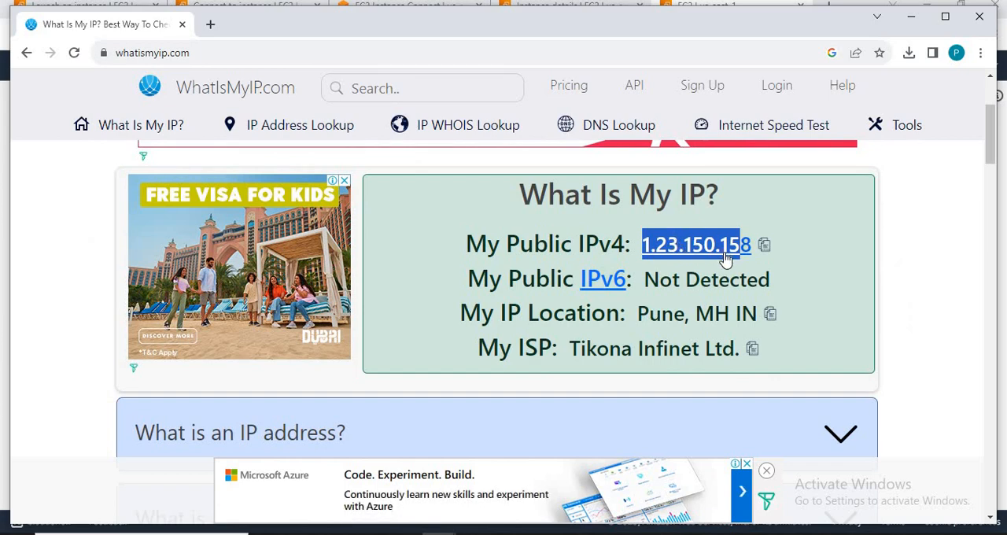
key(alt+Tab)
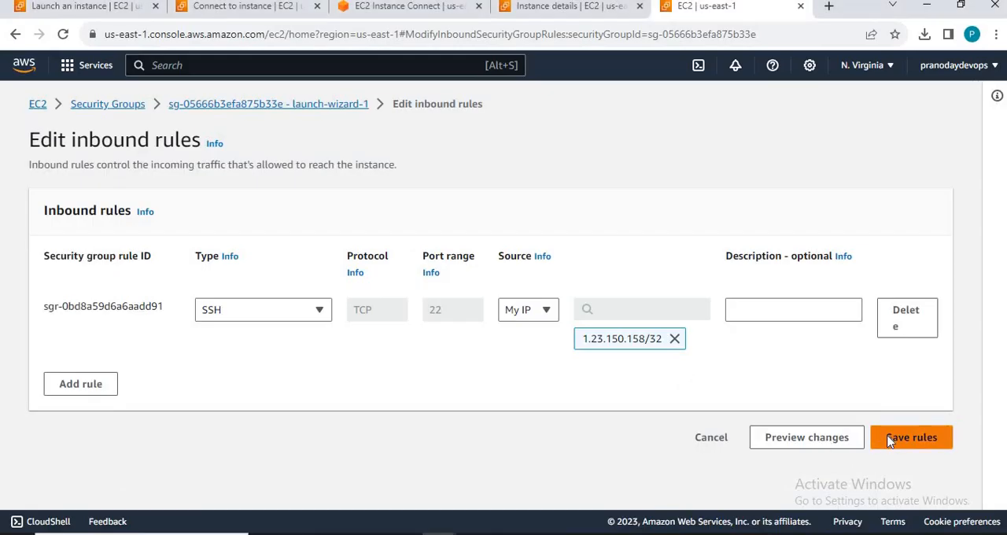
click(890, 439)
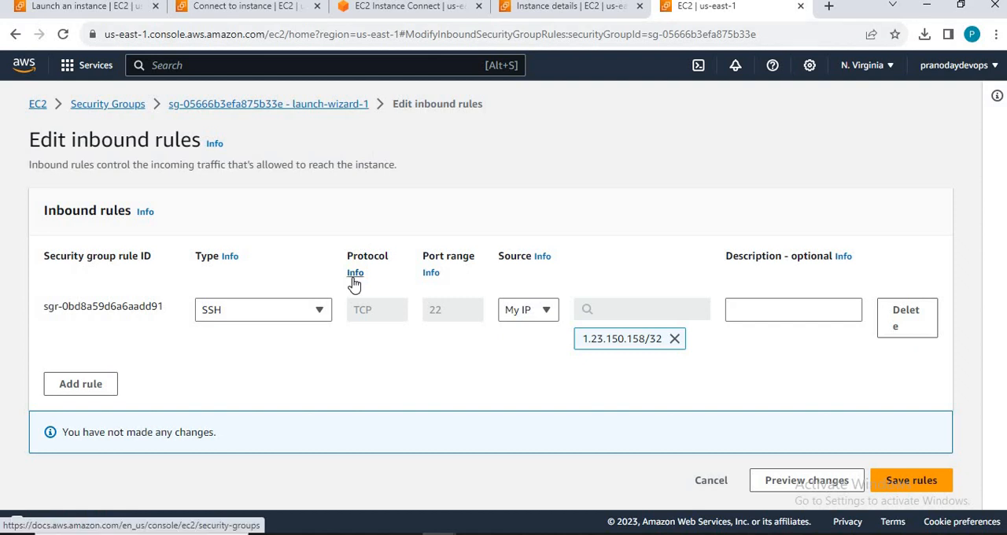
Step: Set the SSH inbound rule's source to Anywhere-IPv4 (0.0.0.0/0) and save the security group rules
click(548, 312)
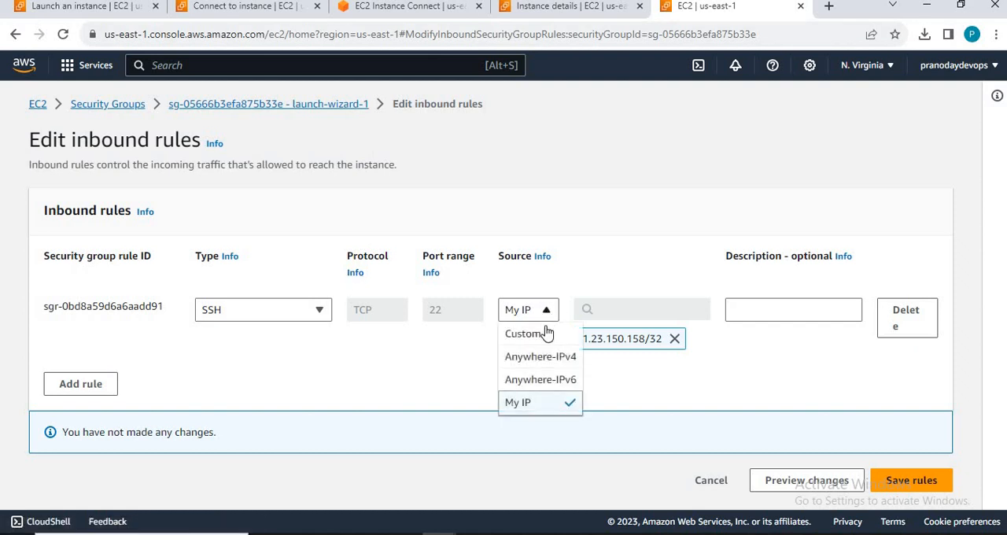
click(539, 357)
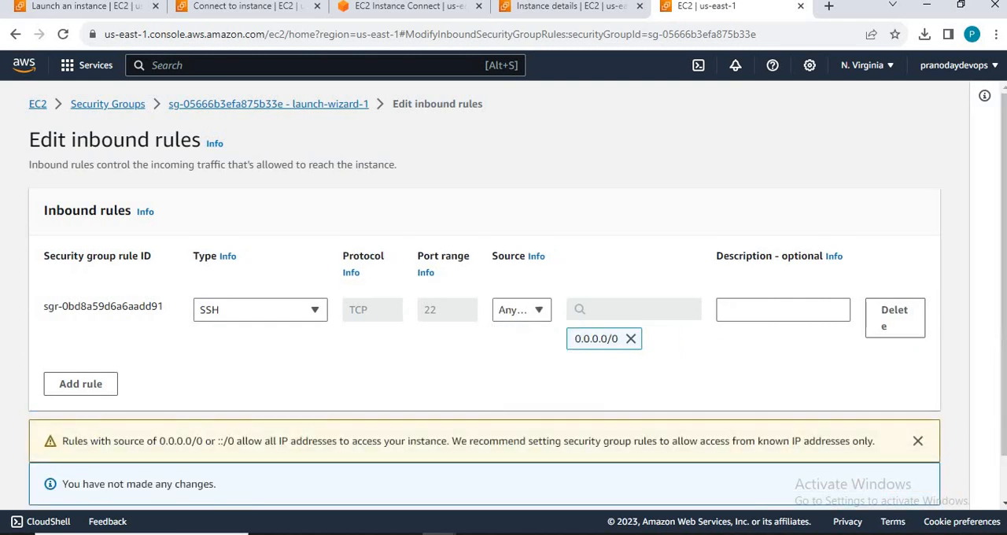
scroll(503, 315, down, 1)
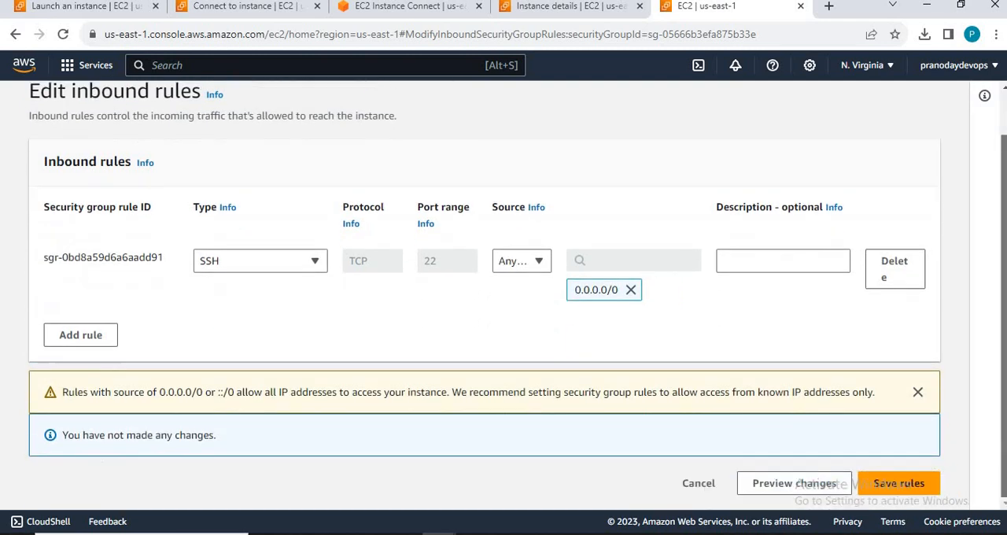
click(904, 488)
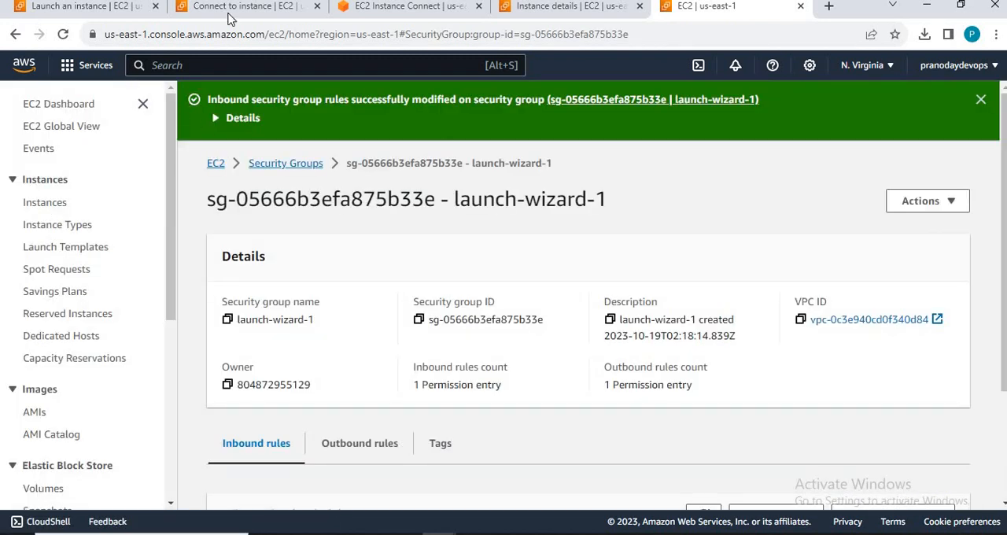
Step: Connect to DockerInstance as ubuntu through EC2 Instance Connect, and go back to the instance connection page
click(259, 6)
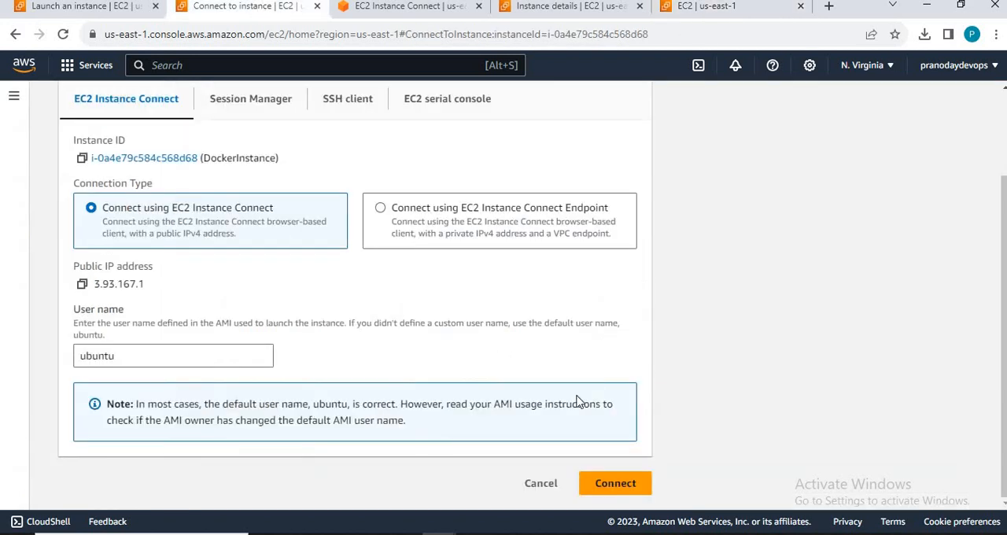
click(629, 478)
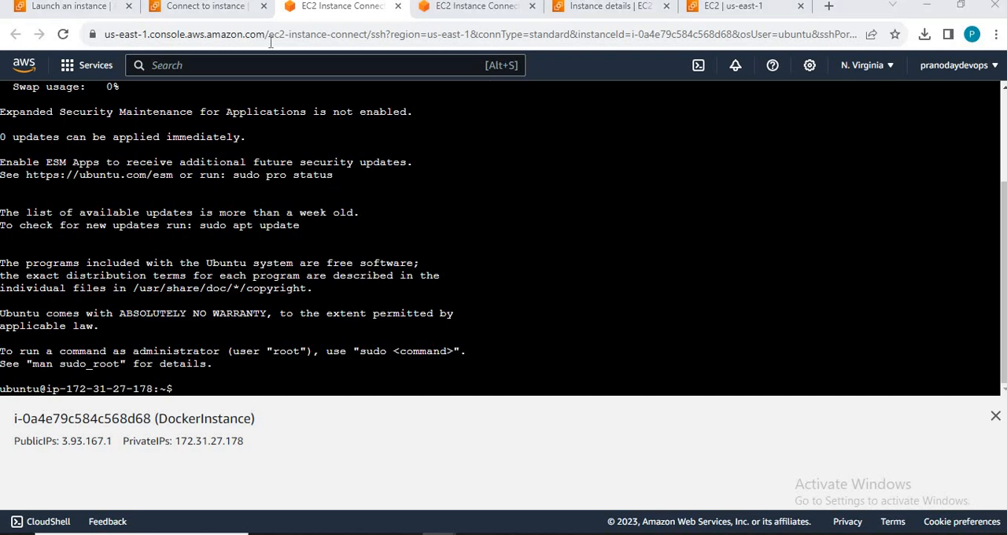
click(232, 14)
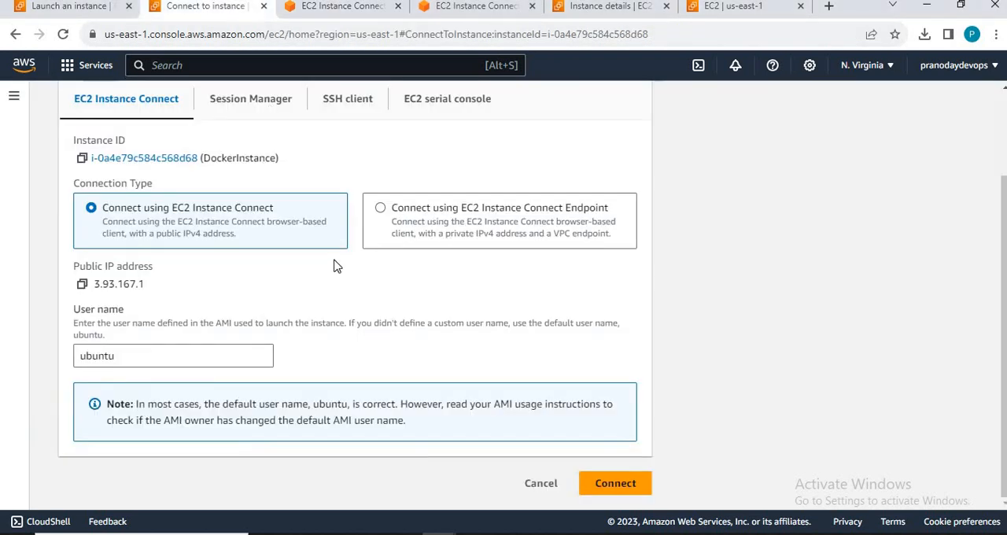
Step: Check the two open EC2 Instance Connect sessions and close the one with the failed connection
click(338, 8)
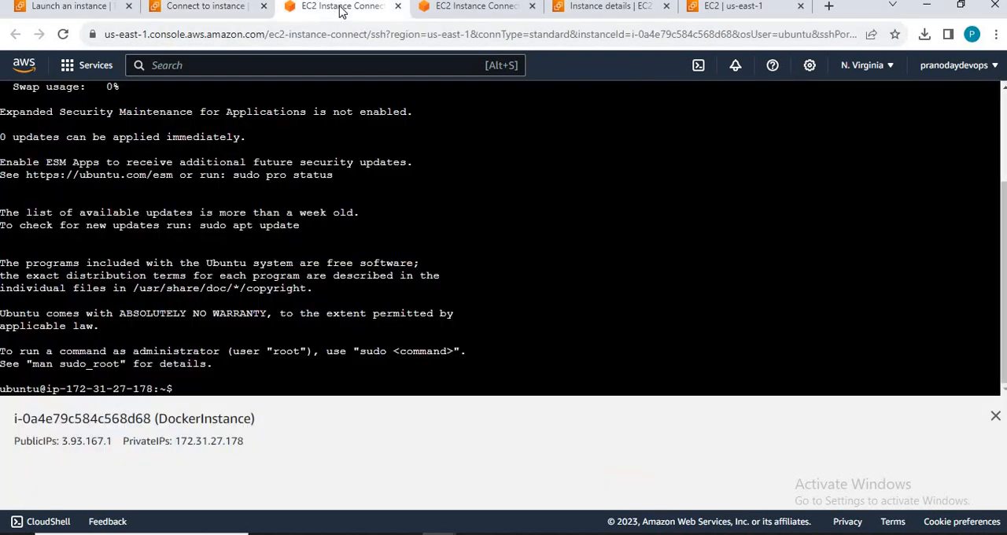
click(456, 6)
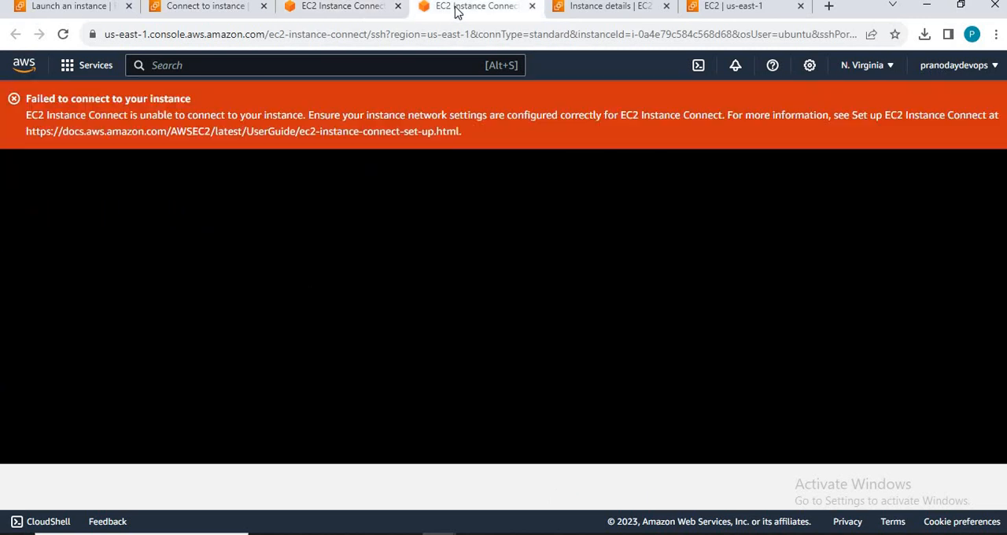
click(531, 7)
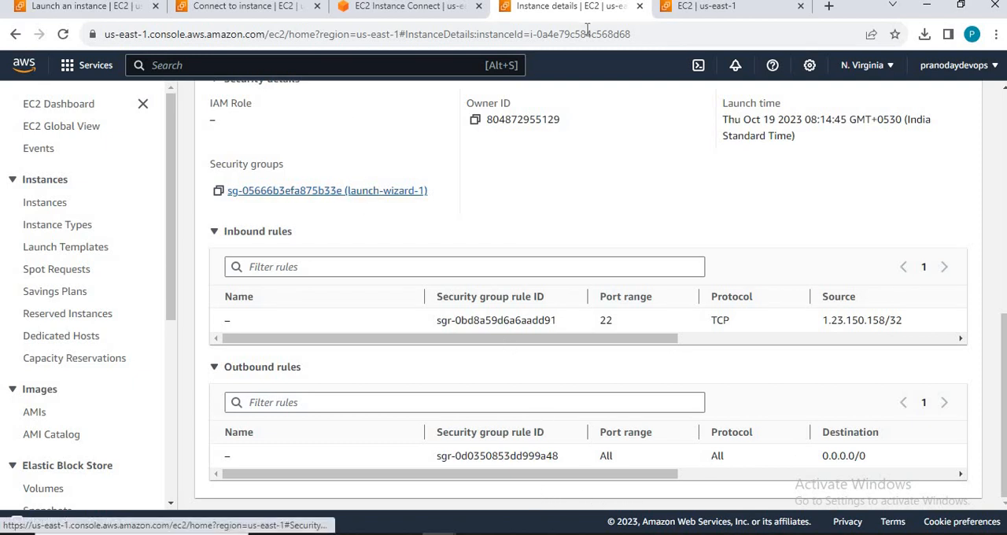
Step: Set the source of launch-wizard-1's SSH inbound rule to My IP instead of any IPv4 address, and save the rules
click(734, 8)
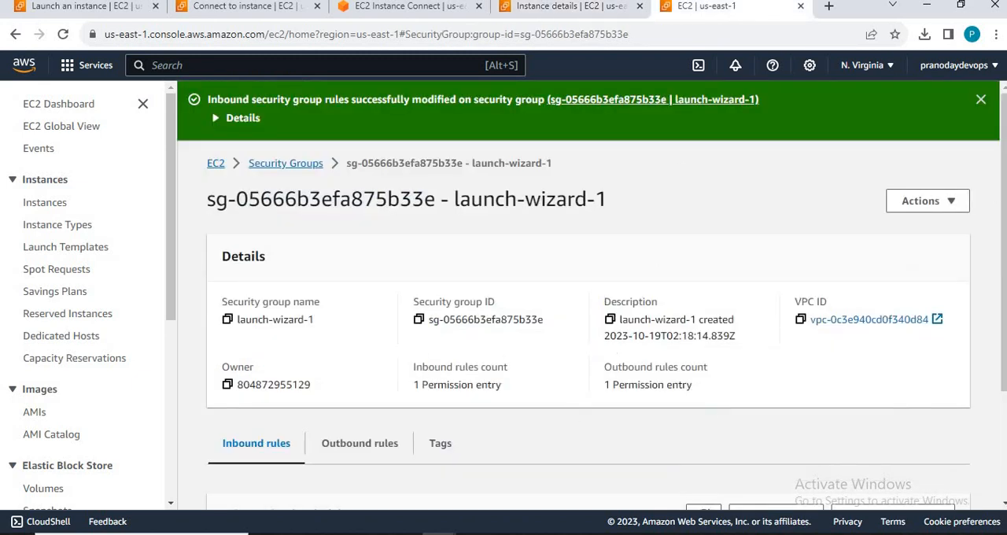
scroll(506, 514, down, 2)
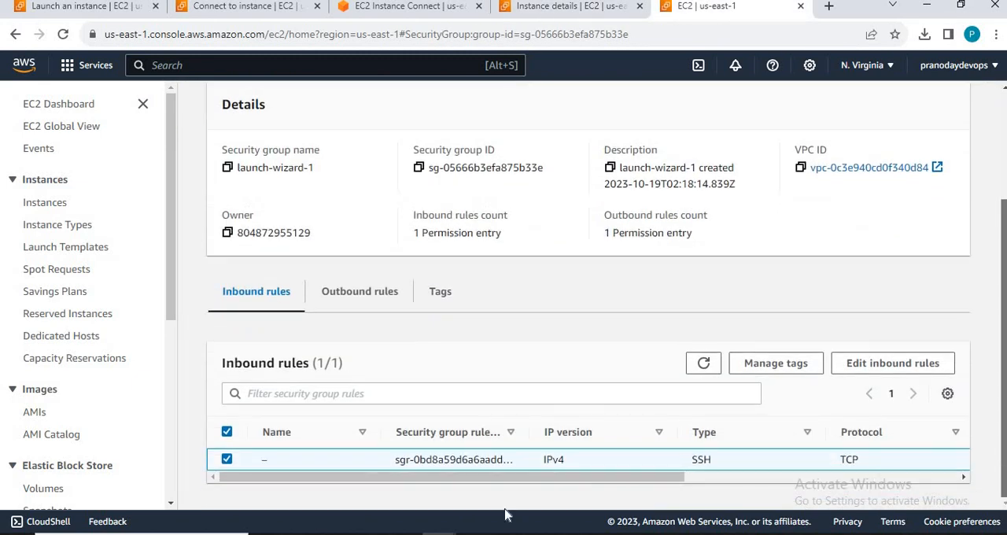
click(889, 368)
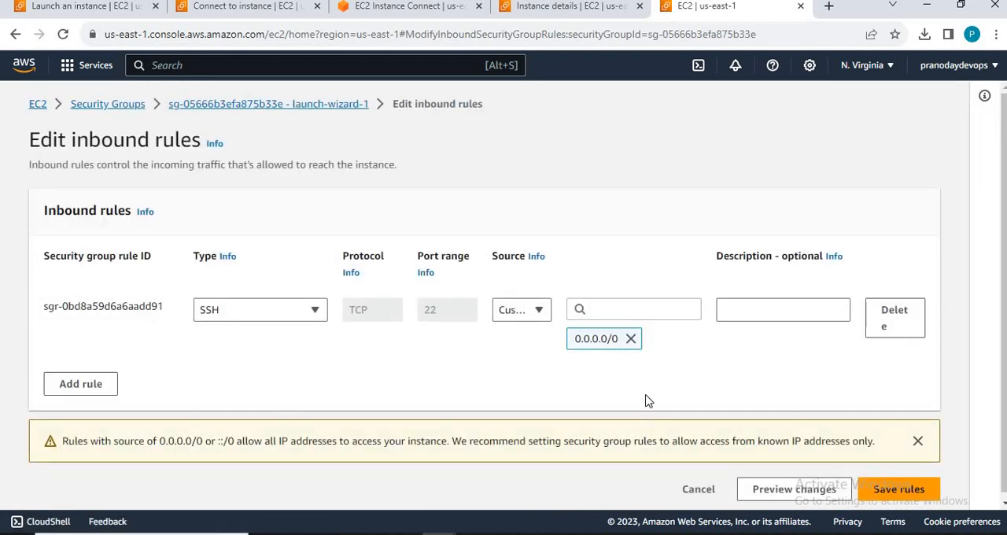
click(630, 338)
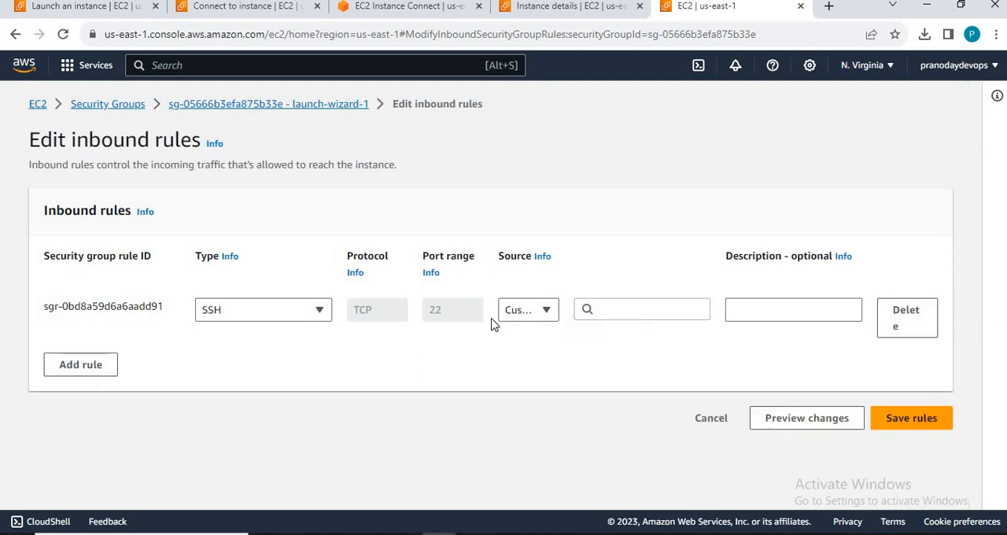
click(540, 311)
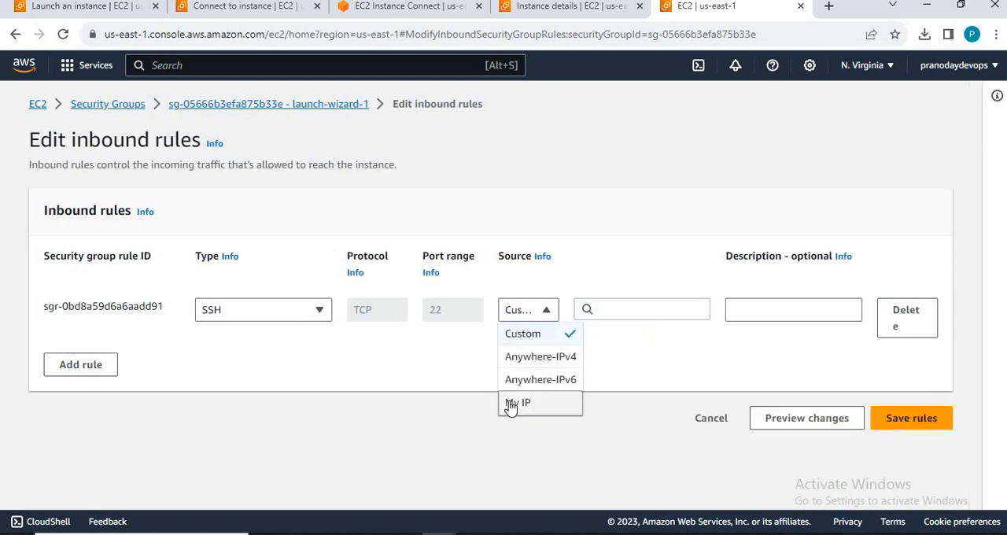
click(517, 403)
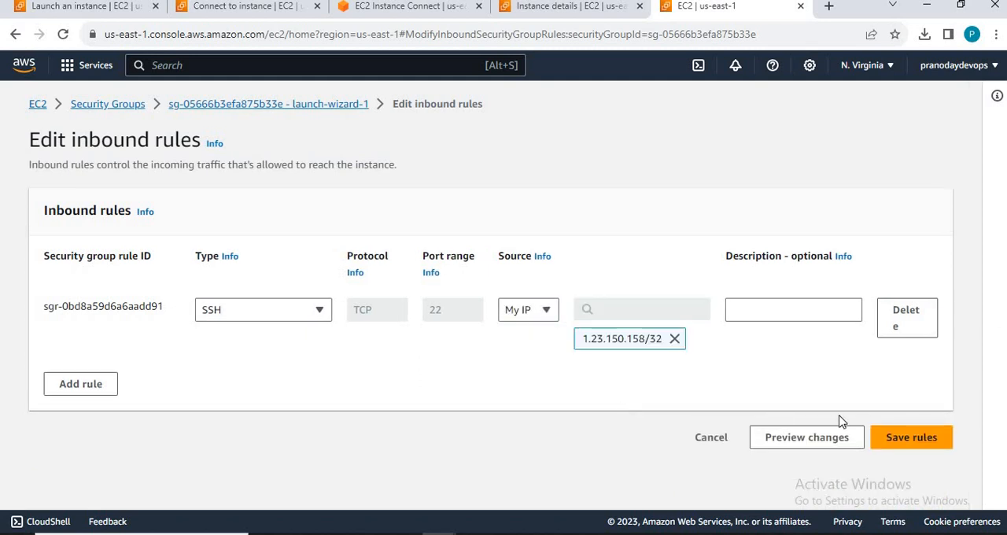
click(910, 438)
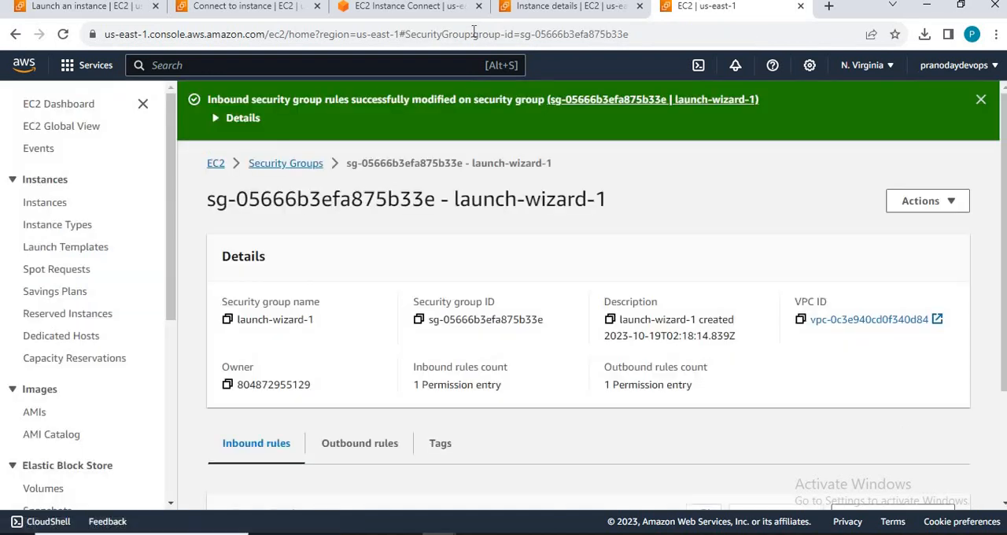
Step: Start a new EC2 Instance Connect session to DockerInstance as ubuntu using its public IP address
click(248, 11)
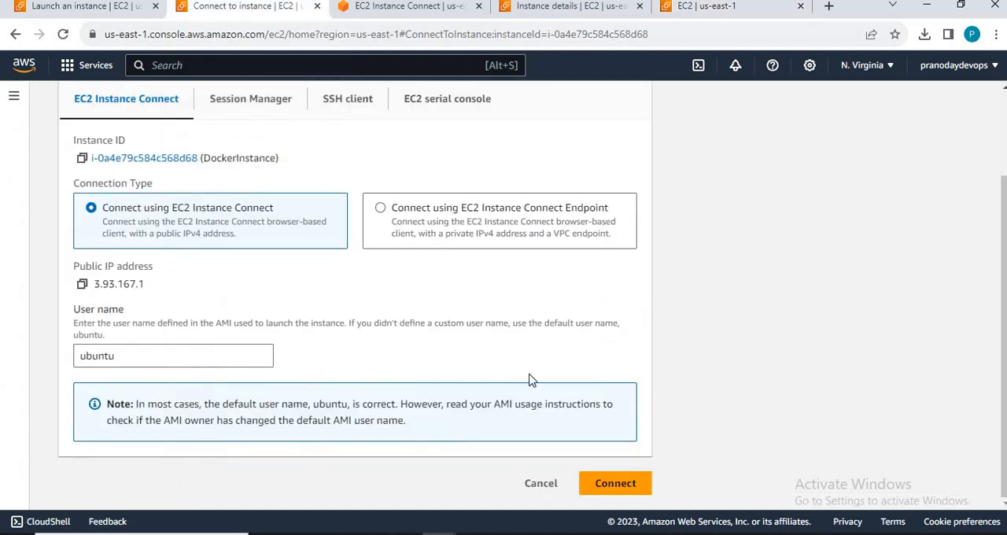
click(613, 484)
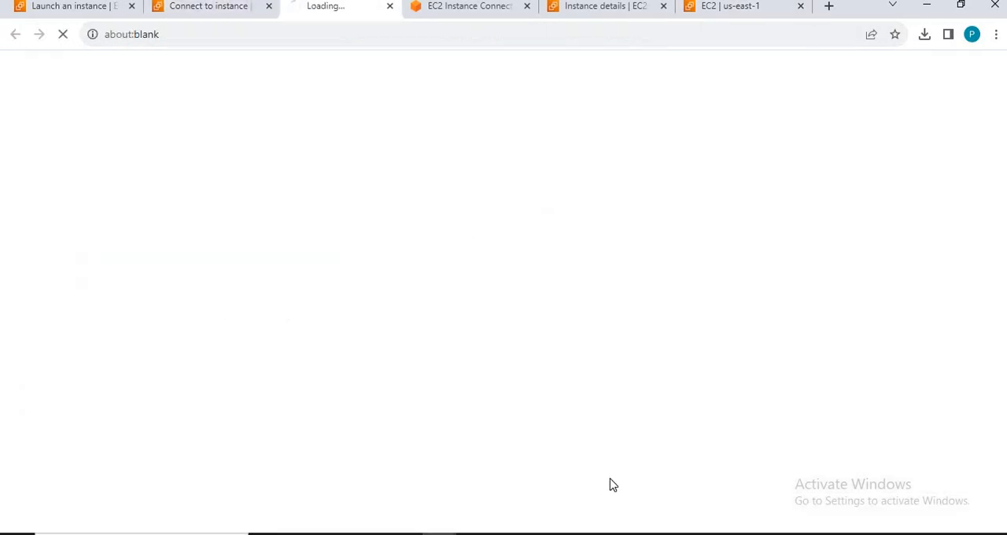